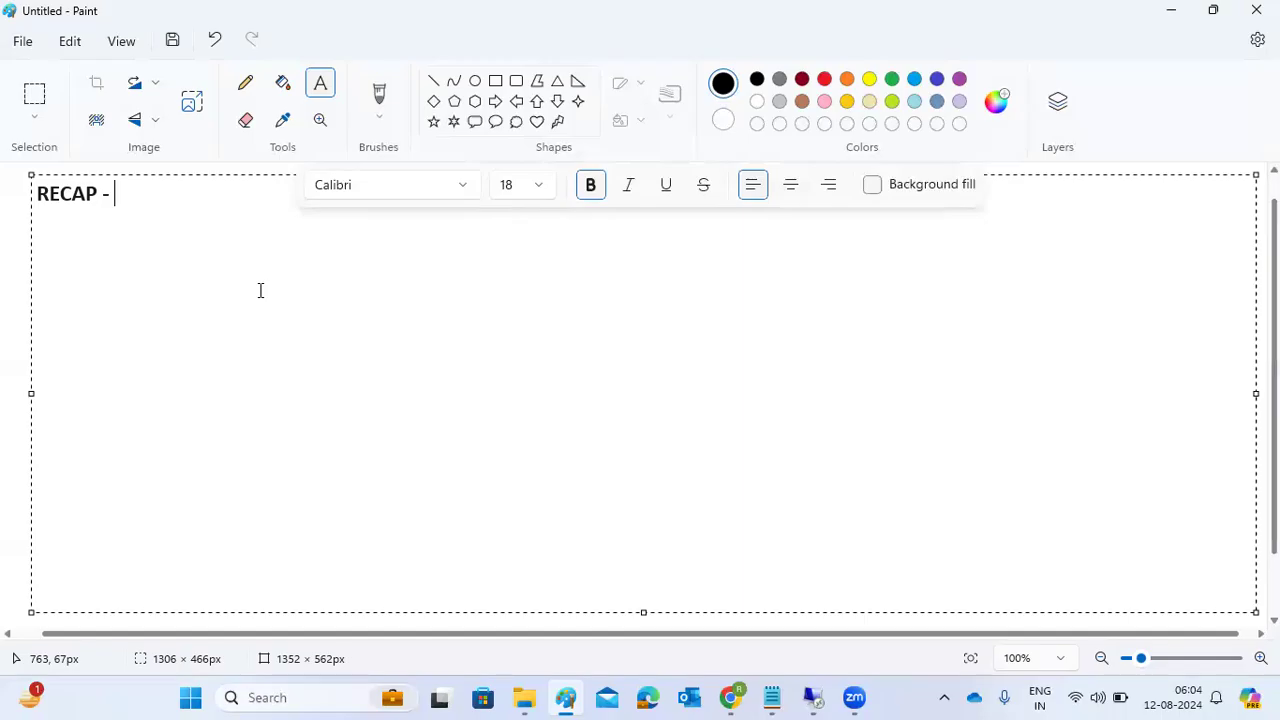
- Replace the recap text with the heading "2 instances -" and, after a blank line, "SAP = PAS"
key(ctrl+a)
key(BackSpace)
text(2 instances -)
key(Return)
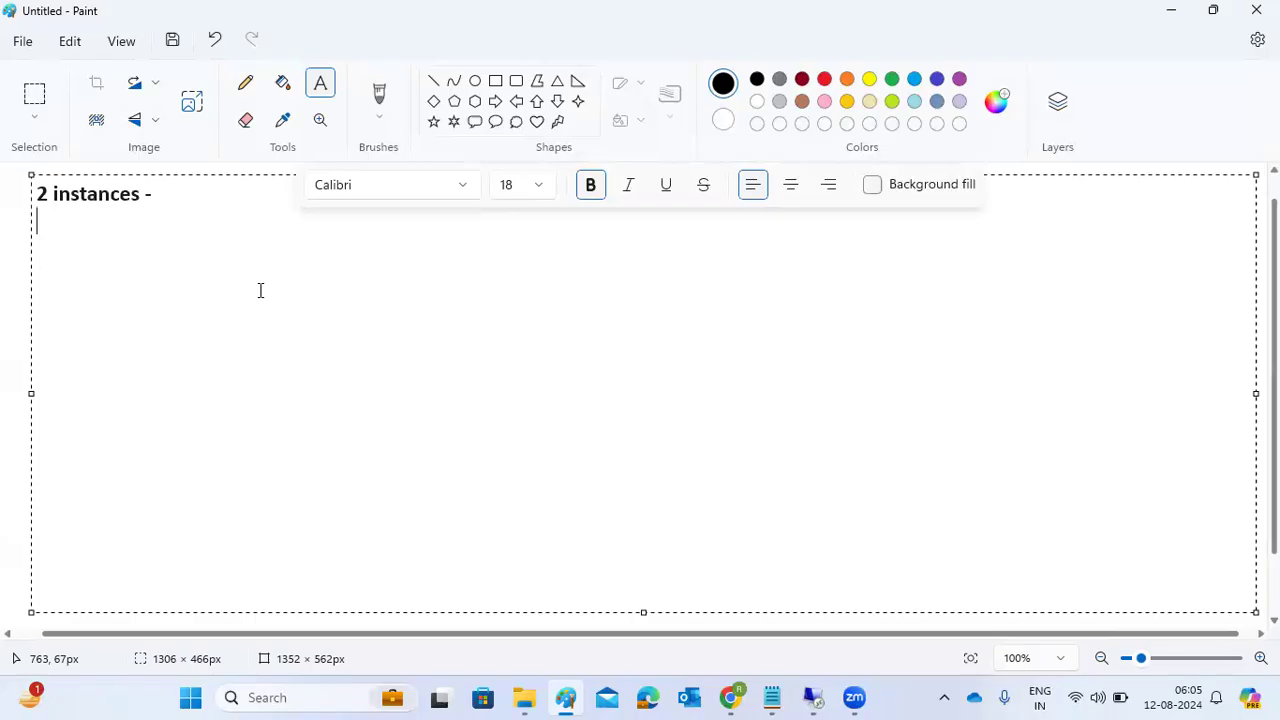
key(Return)
text(SAP = PAS)
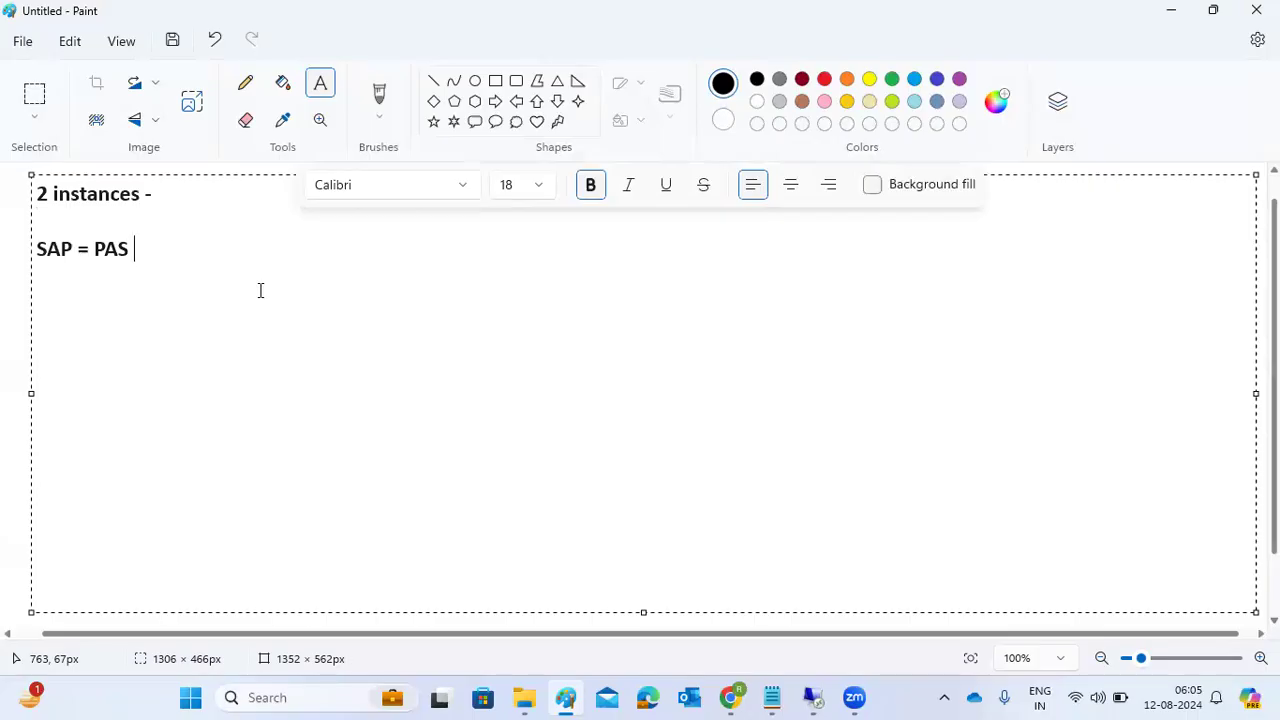
- Extend the SAP line with "(CI) + ASCS (CS)"
text( ()
text(Cl)
text() +)
text( ASCS)
text( ()
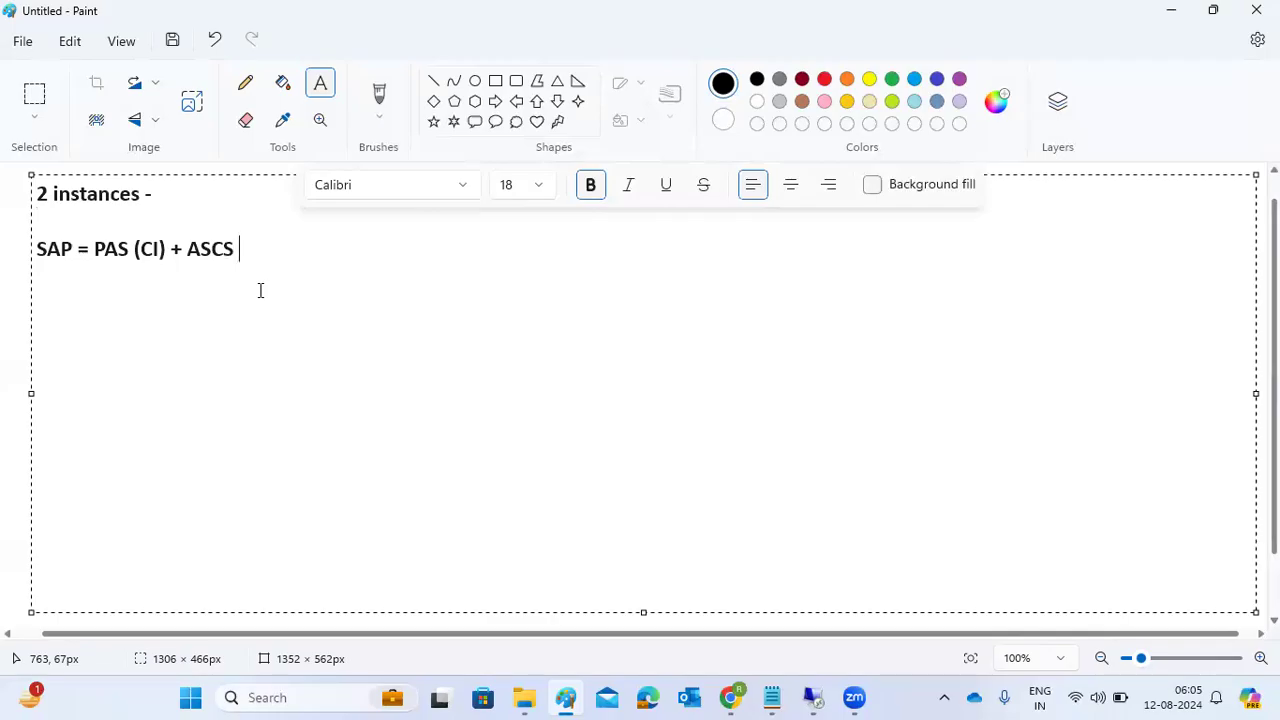
text(CS))
- Remove the bracketed abbreviations after ASCS and PAS so the line reads "SAP = PAS + ASCS"
key(BackSpace)
key(BackSpace)
key(BackSpace)
key(BackSpace)
key(BackSpace)
click(165, 249)
key(BackSpace)
key(BackSpace)
key(BackSpace)
key(BackSpace)
key(BackSpace)
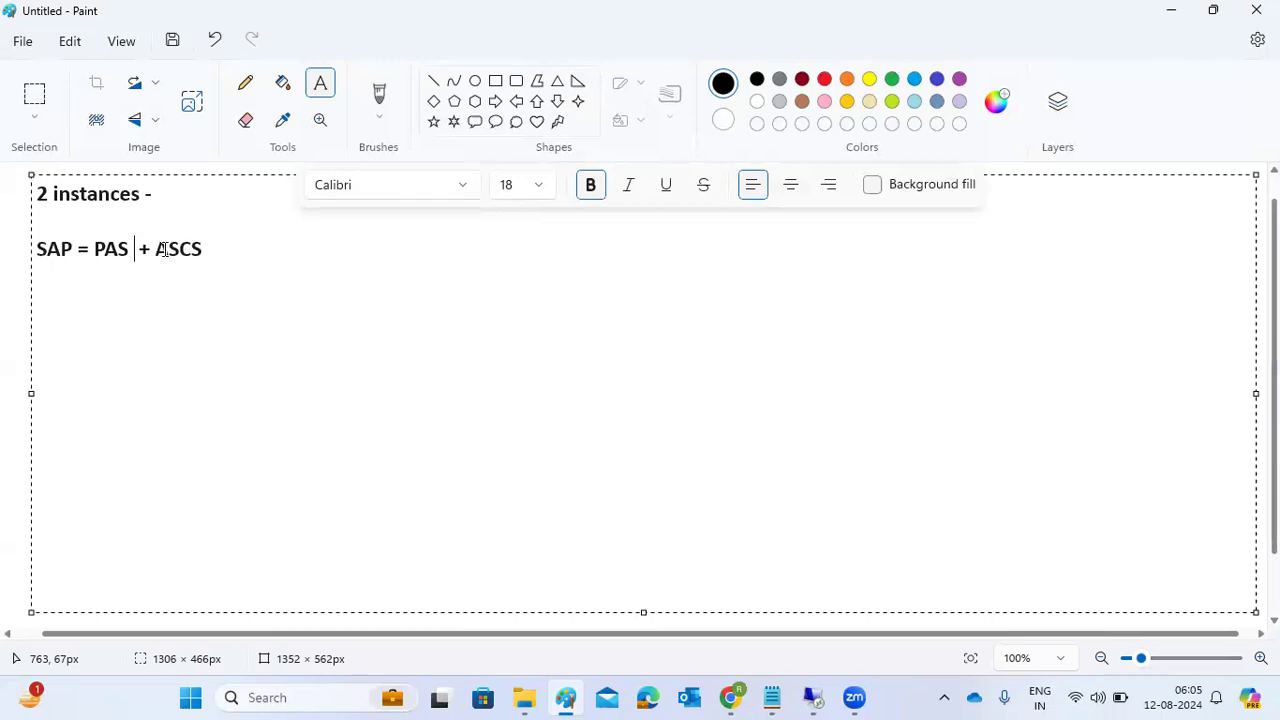
- Below the SAP line, add "DVEBMGS -" after a blank line, with an indented "=" on the following line
click(225, 246)
key(Return)
key(Return)
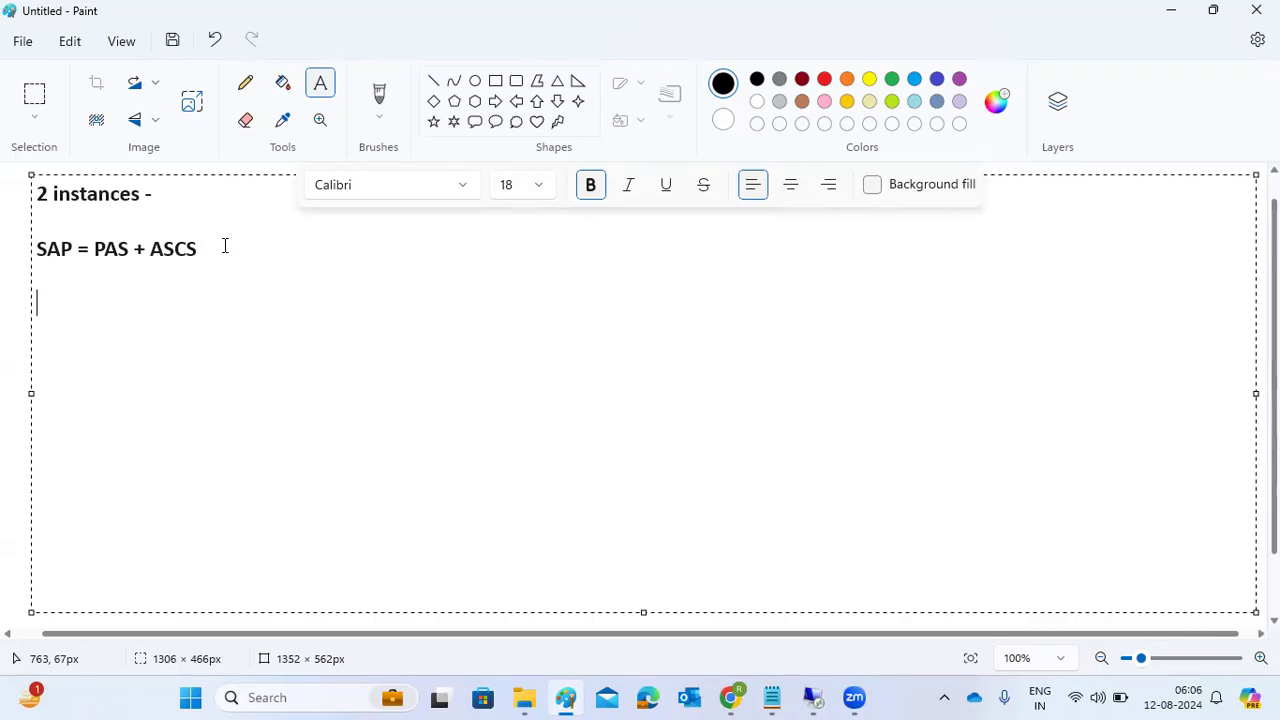
text(DVEM)
key(BackSpace)
text(BMGA)
key(BackSpace)
text(S -)
key(Return)
text(=)
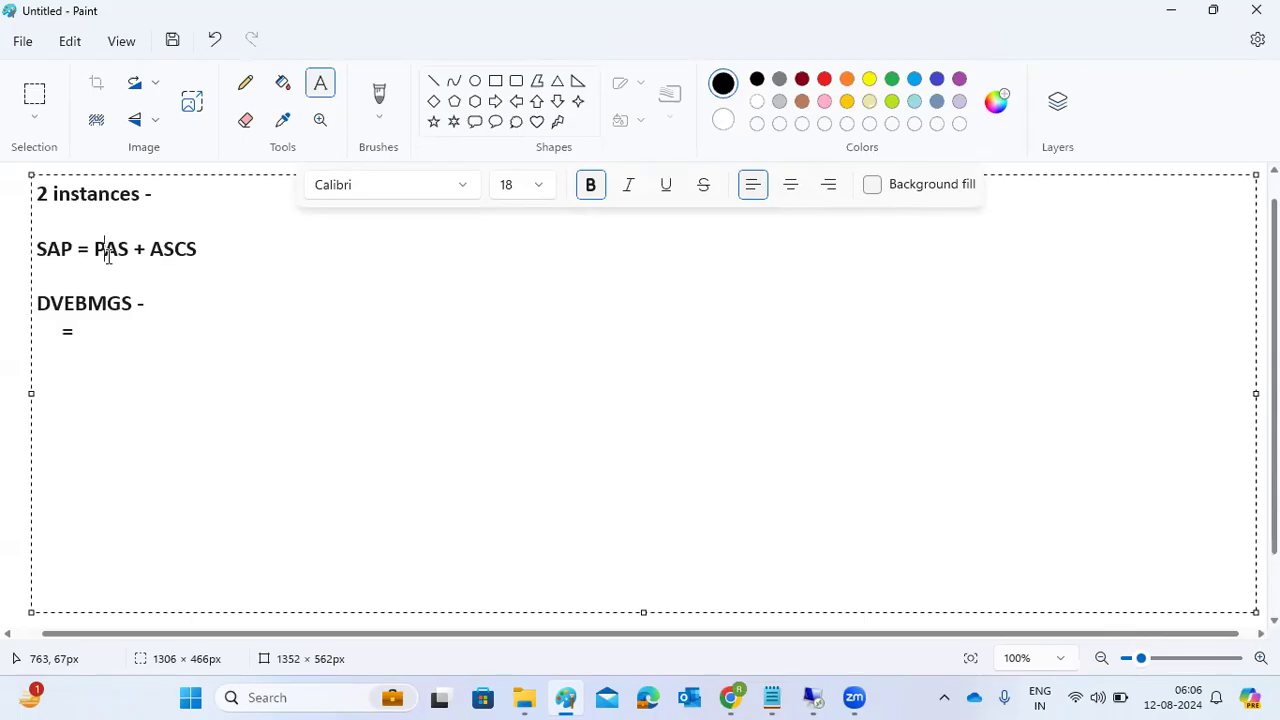
drag(104, 252, 131, 262)
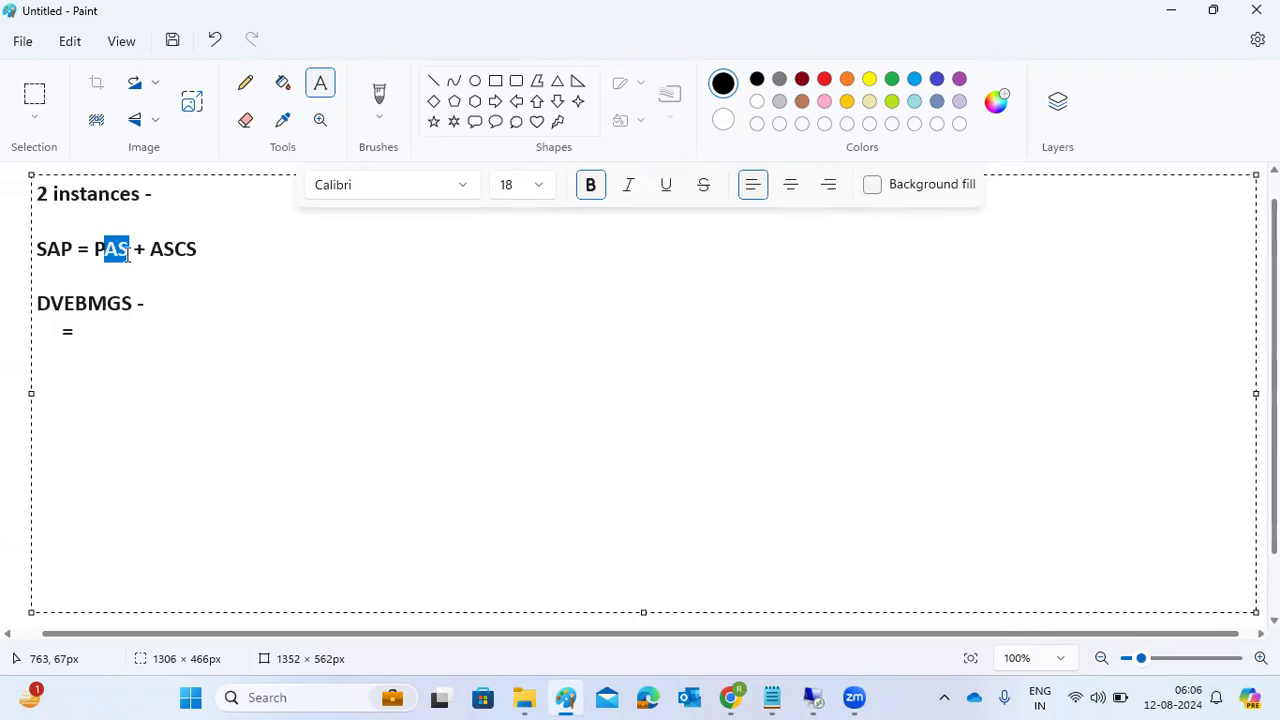
click(98, 251)
drag(98, 251, 129, 257)
double_click(120, 252)
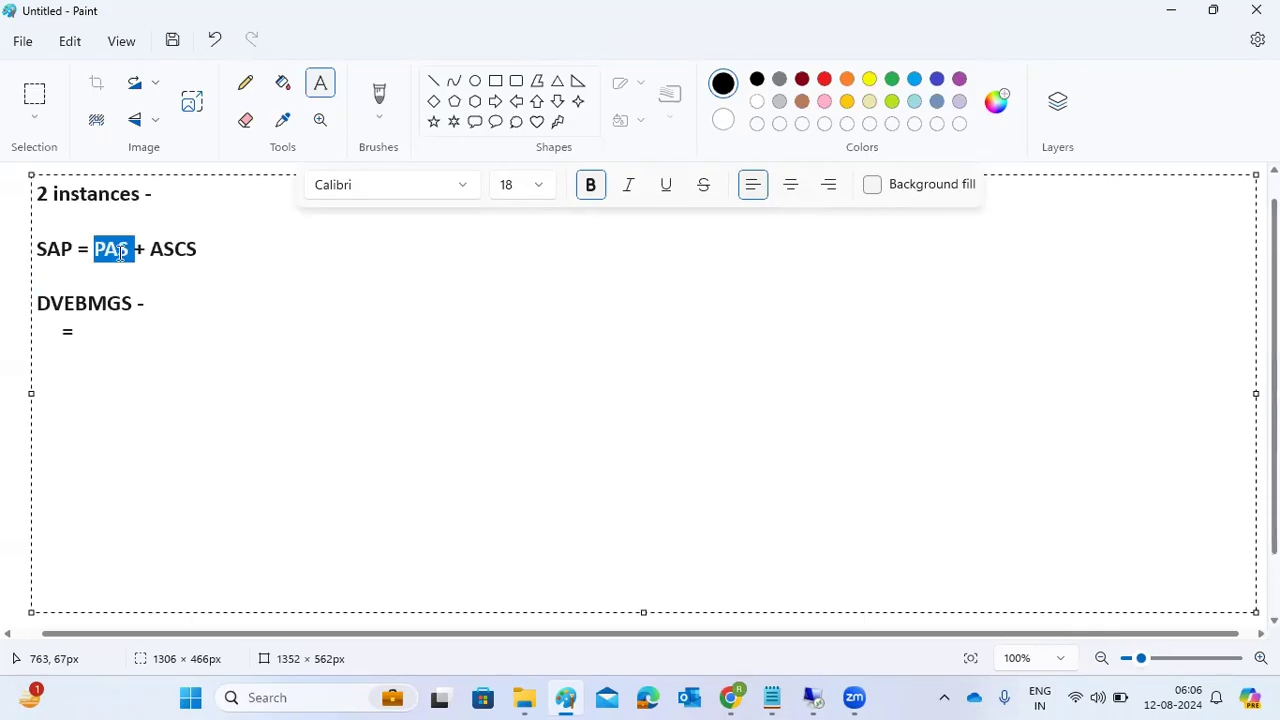
click(225, 251)
drag(94, 250, 219, 260)
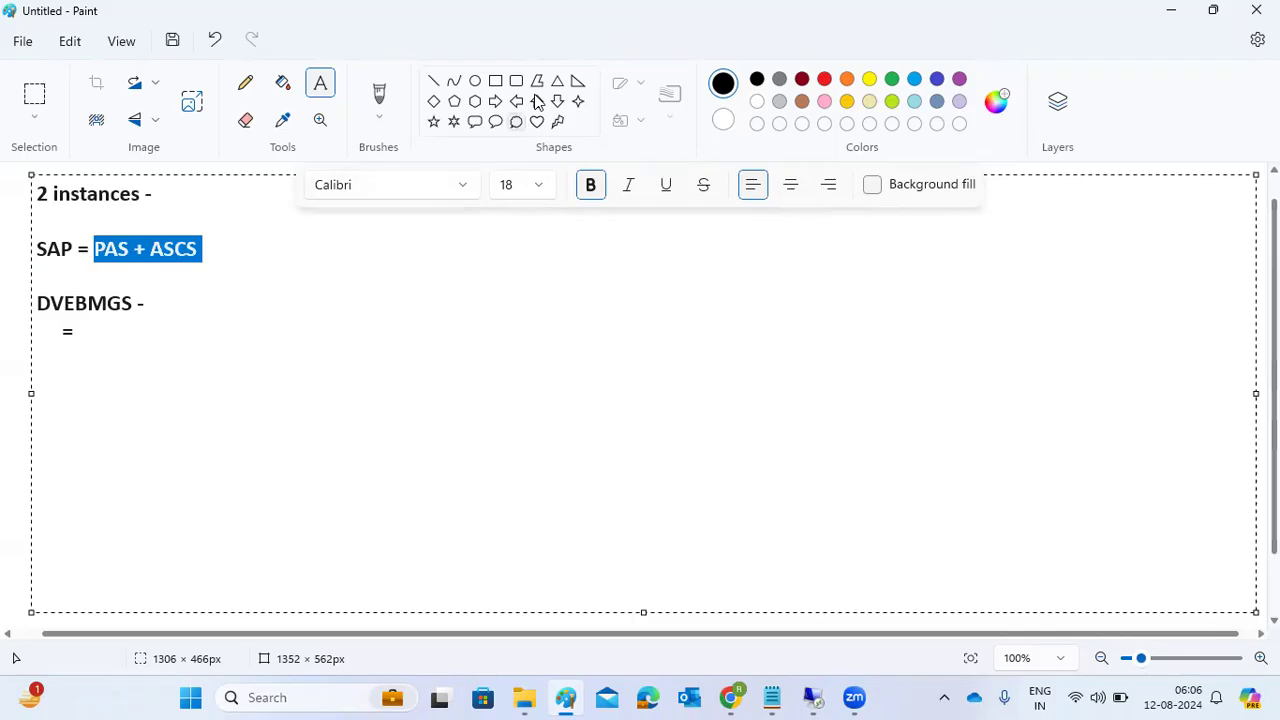
click(211, 254)
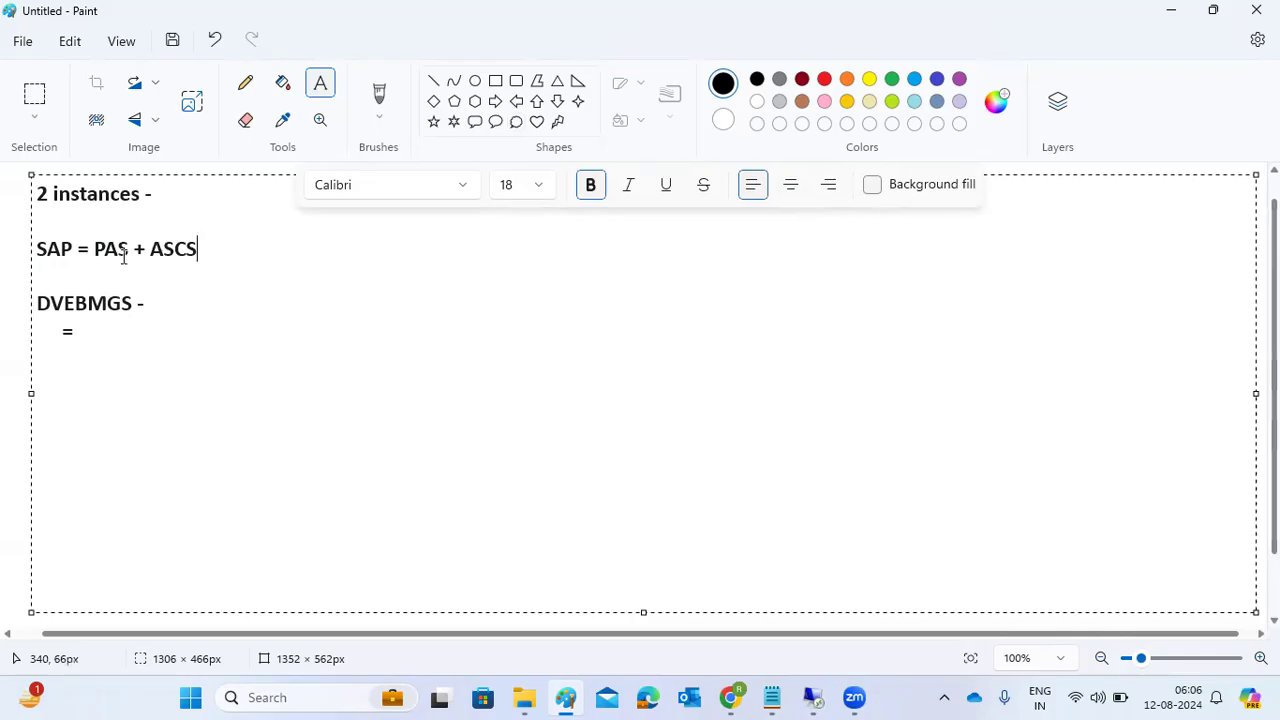
click(94, 250)
drag(95, 251, 128, 252)
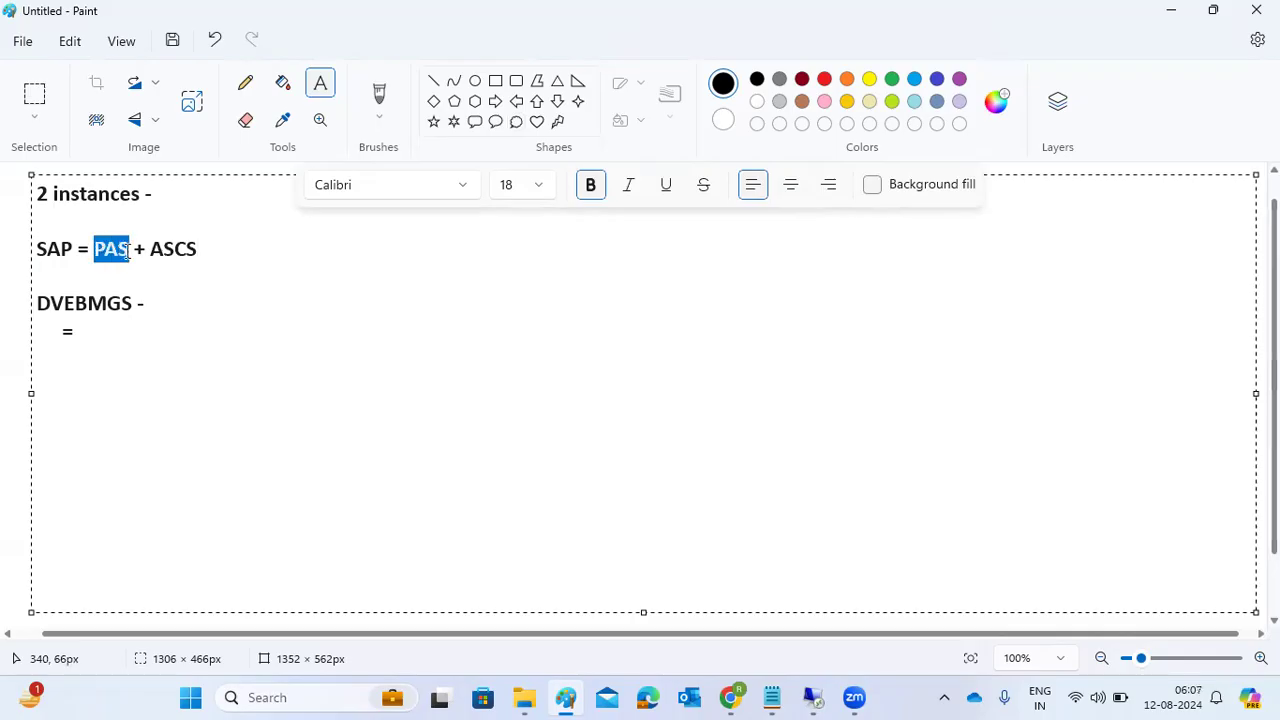
double_click(120, 248)
- Append "+ AAS" to the end of the SAP line
click(247, 246)
text(+ )
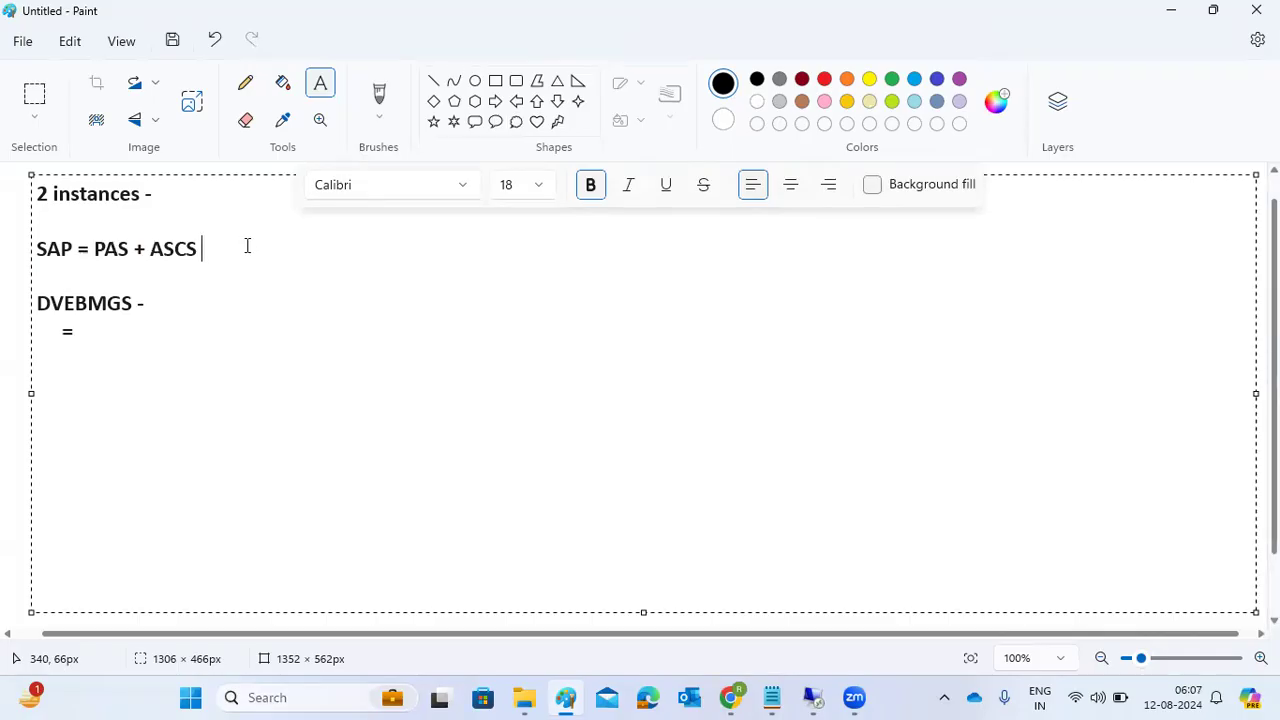
text(AAS)
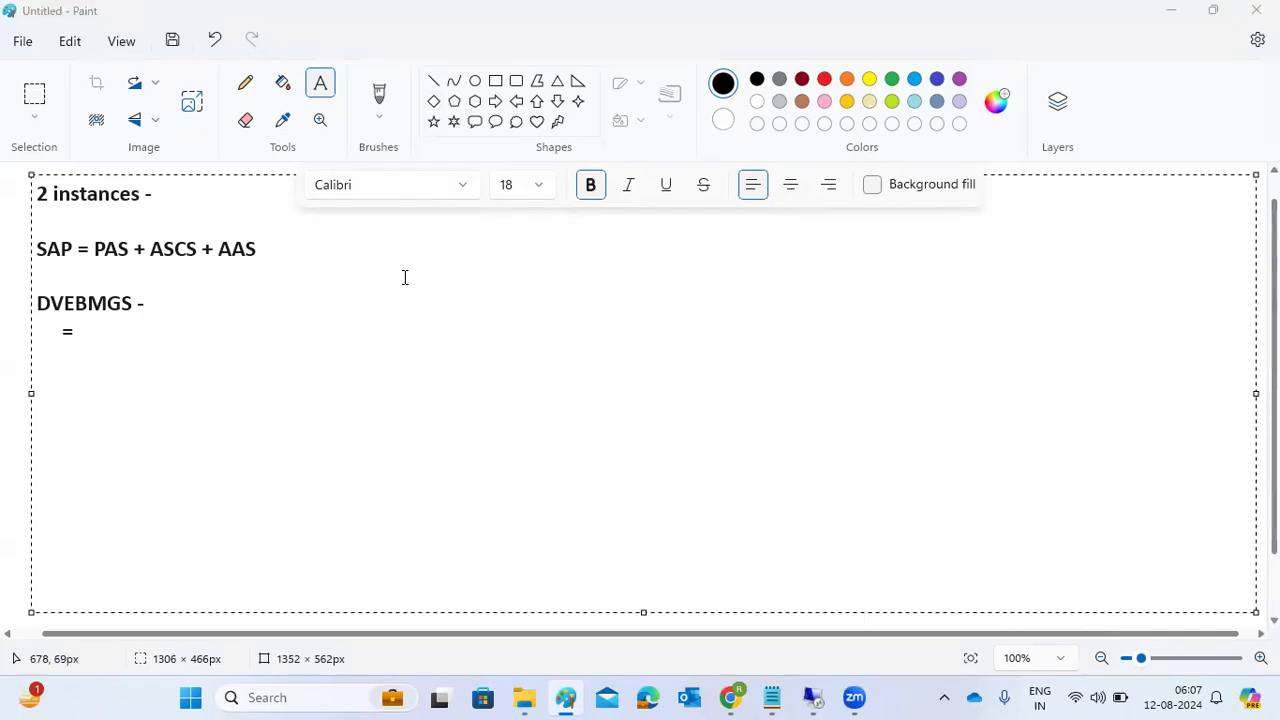
- Delete the "+ AAS" addition from the end of the SAP line
click(299, 244)
key(BackSpace)
key(BackSpace)
key(BackSpace)
key(BackSpace)
key(BackSpace)
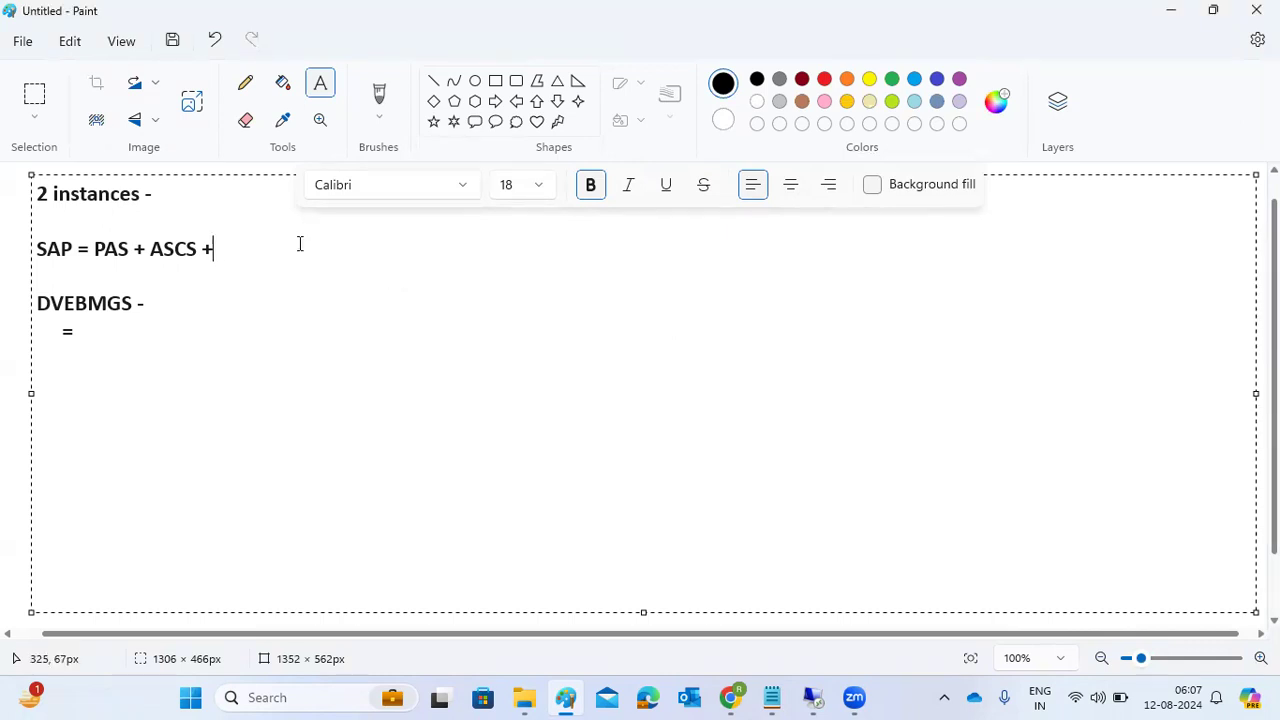
key(BackSpace)
- Clear all the notes from the text box
drag(94, 248, 204, 253)
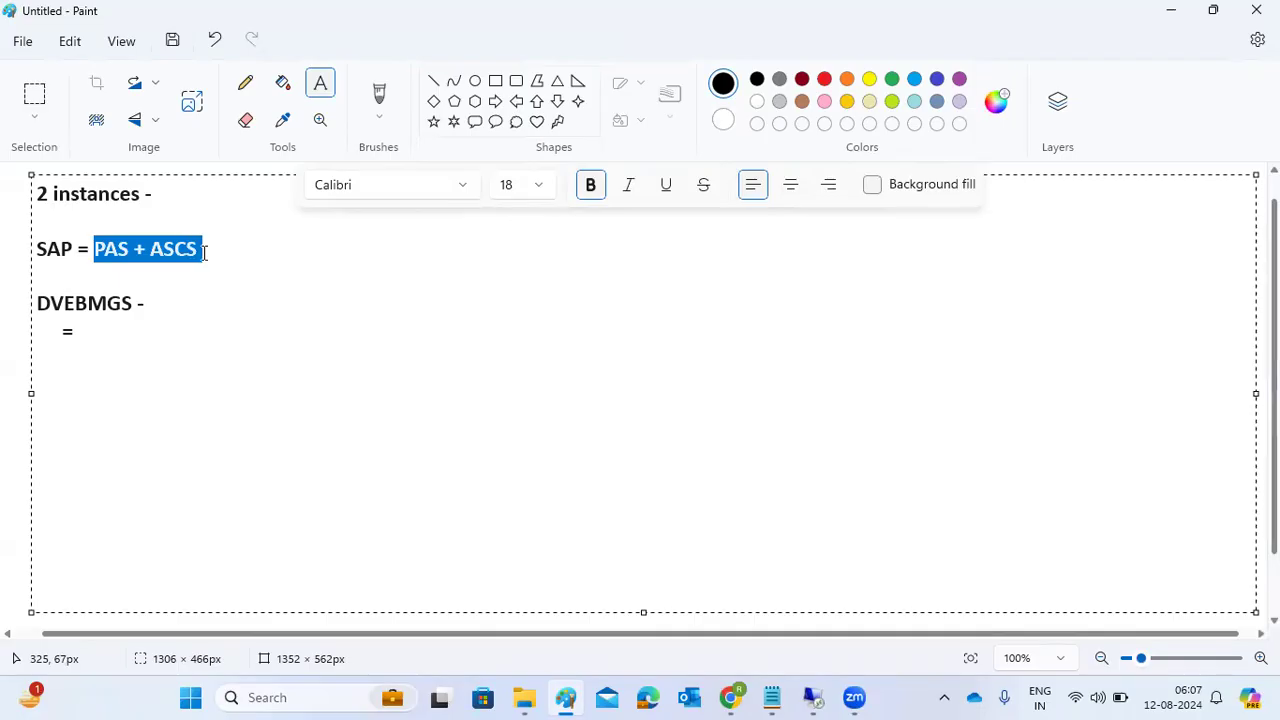
drag(209, 306, 3, 197)
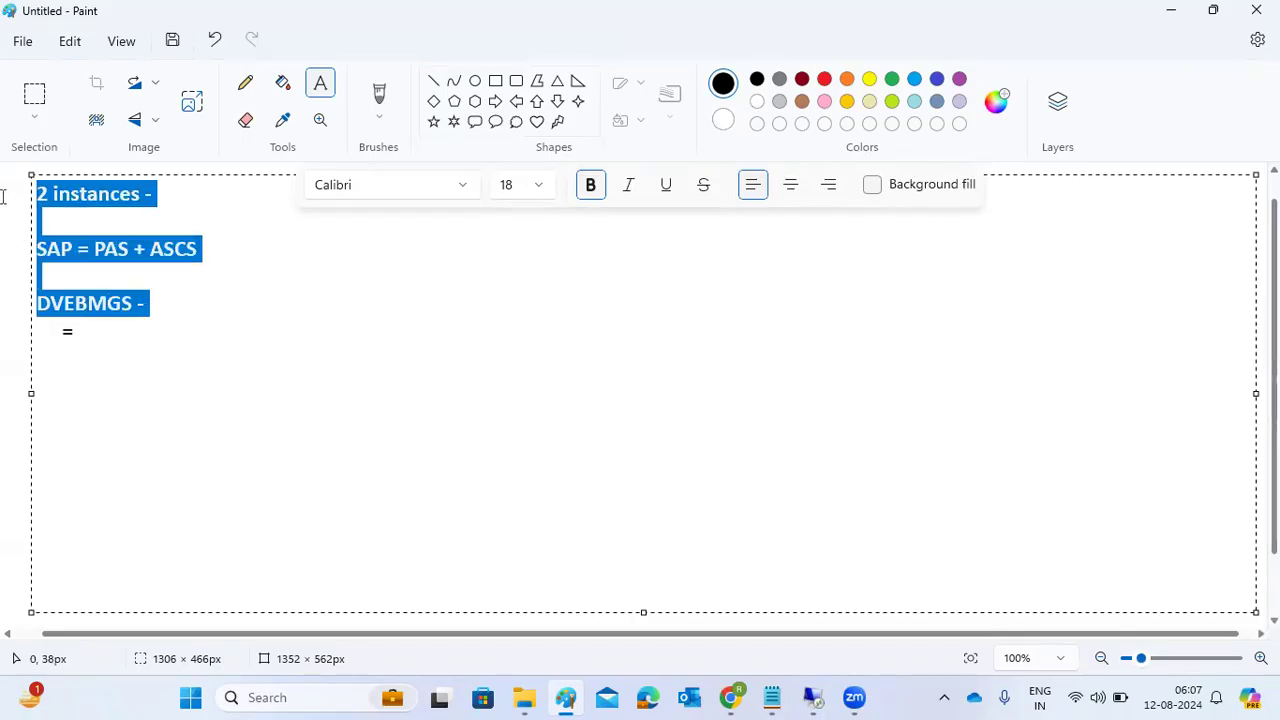
key(BackSpace)
key(BackSpace)
key(BackSpace)
key(BackSpace)
key(BackSpace)
key(BackSpace)
key(BackSpace)
key(BackSpace)
key(BackSpace)
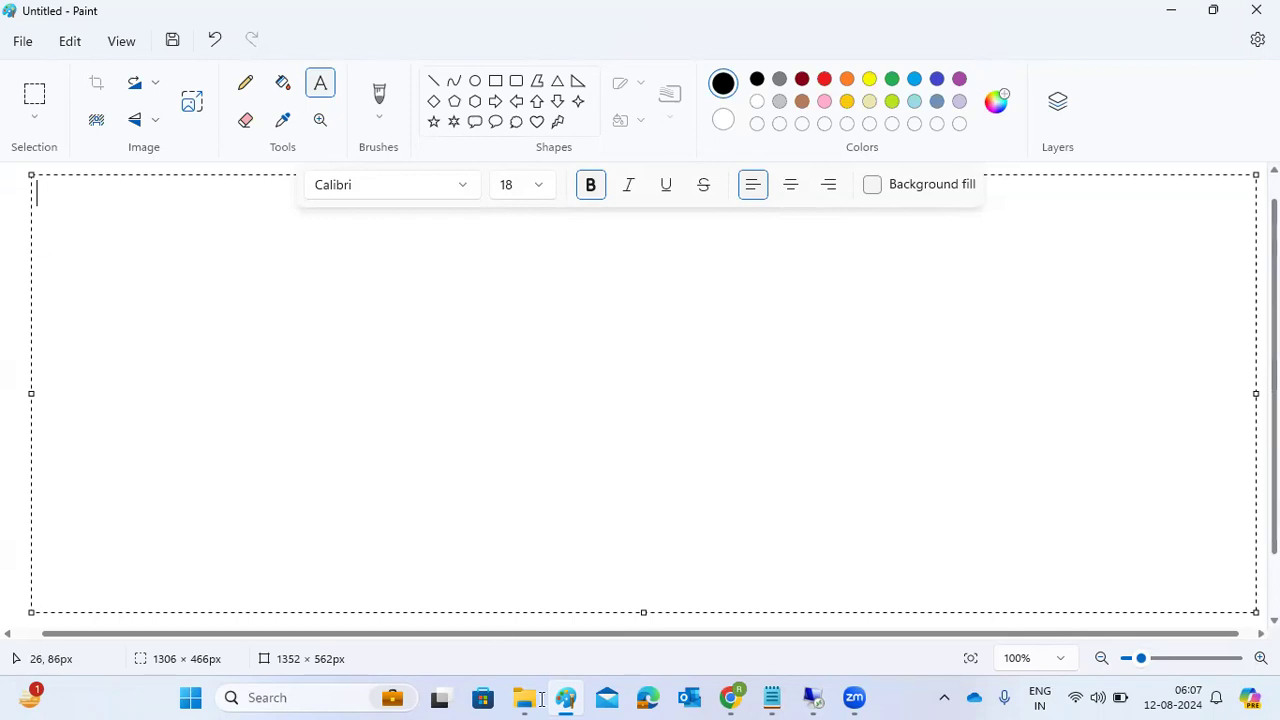
- Switch to the Remote Desktop Connection showing SAP Easy Access and log off from the S4D system, confirming the logoff
mouse_move(815, 700)
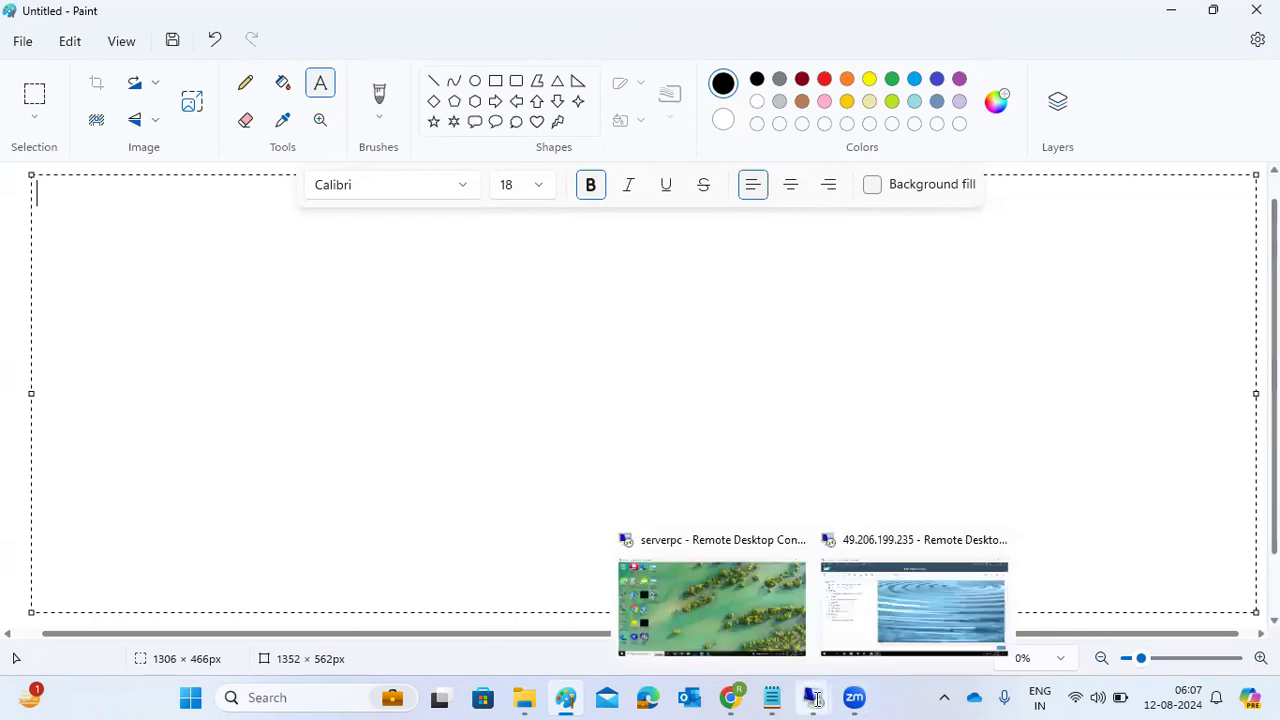
click(877, 622)
click(1230, 119)
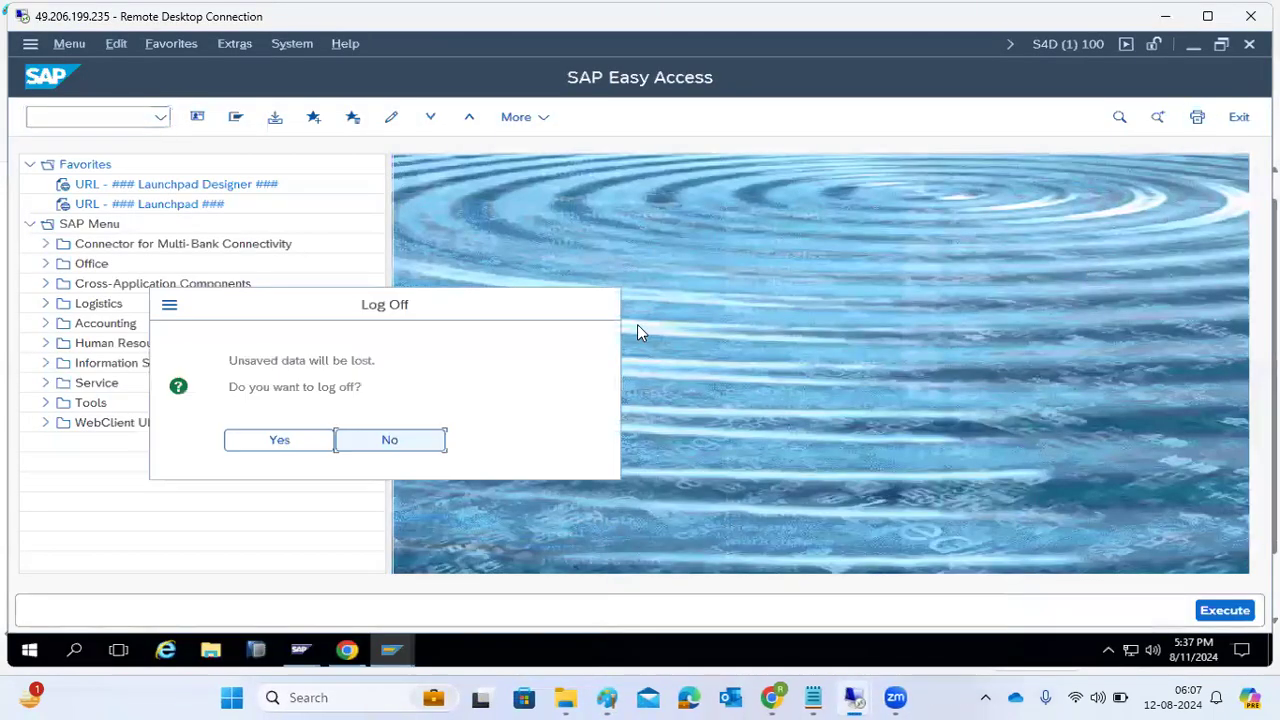
click(314, 436)
click(765, 413)
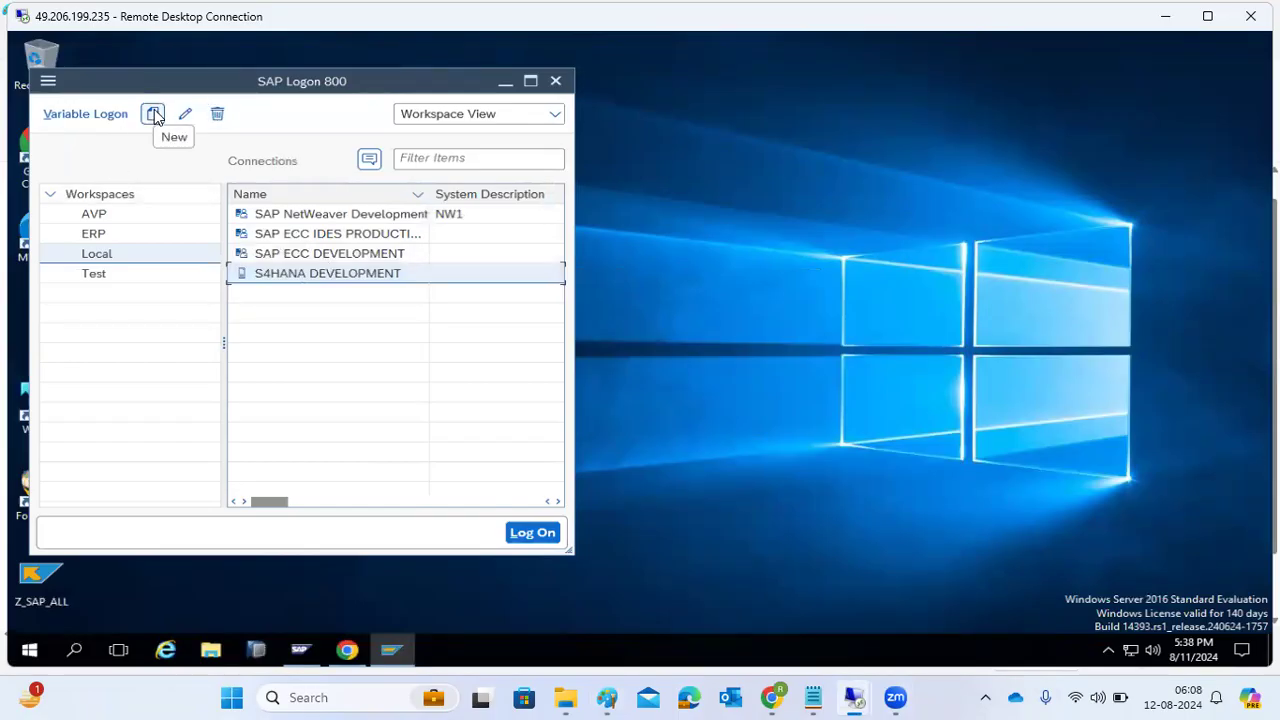
- Start a new connection entry in SAP Logon and advance to the Custom Application Server parameters, placing the cursor in Application Server
drag(260, 87, 437, 126)
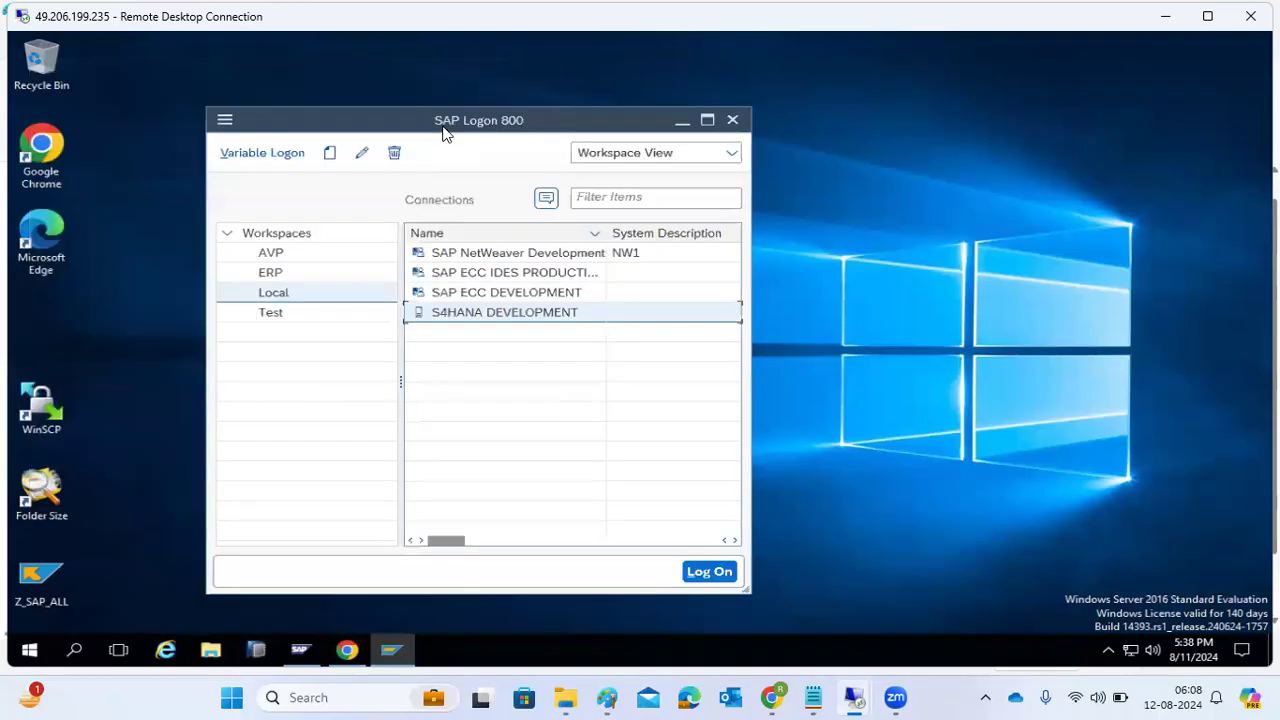
click(328, 158)
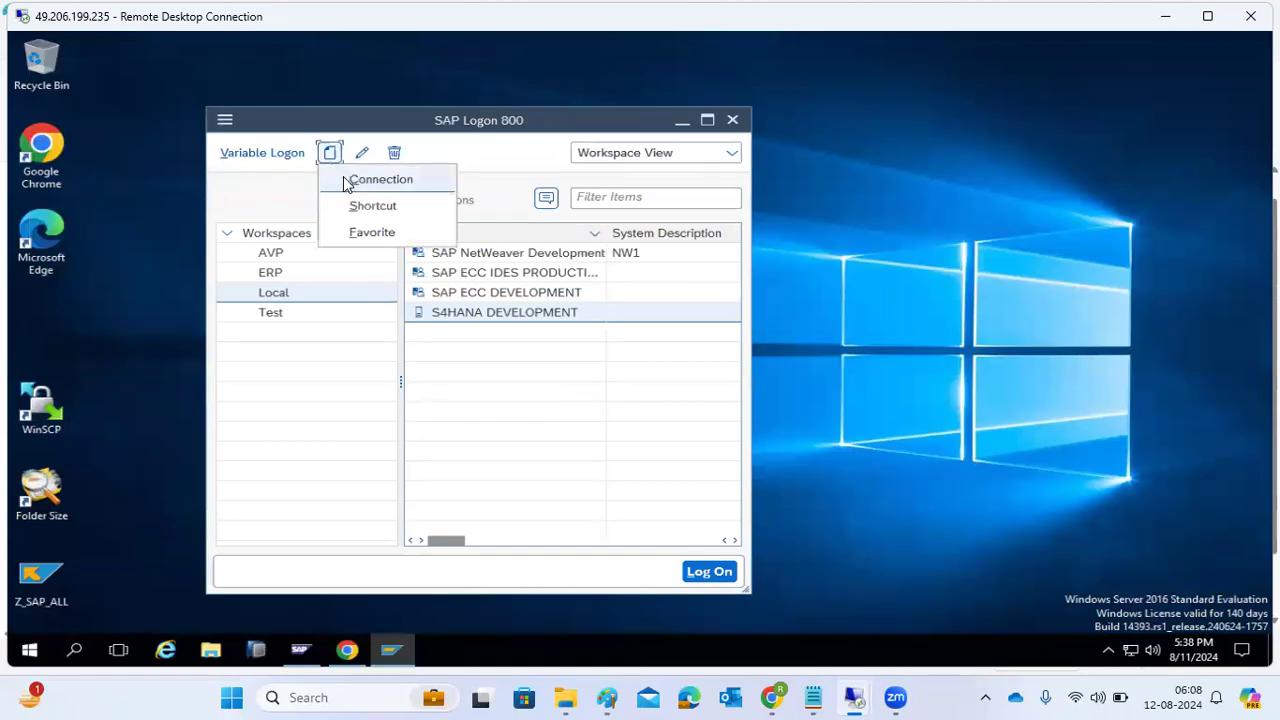
click(345, 183)
click(665, 612)
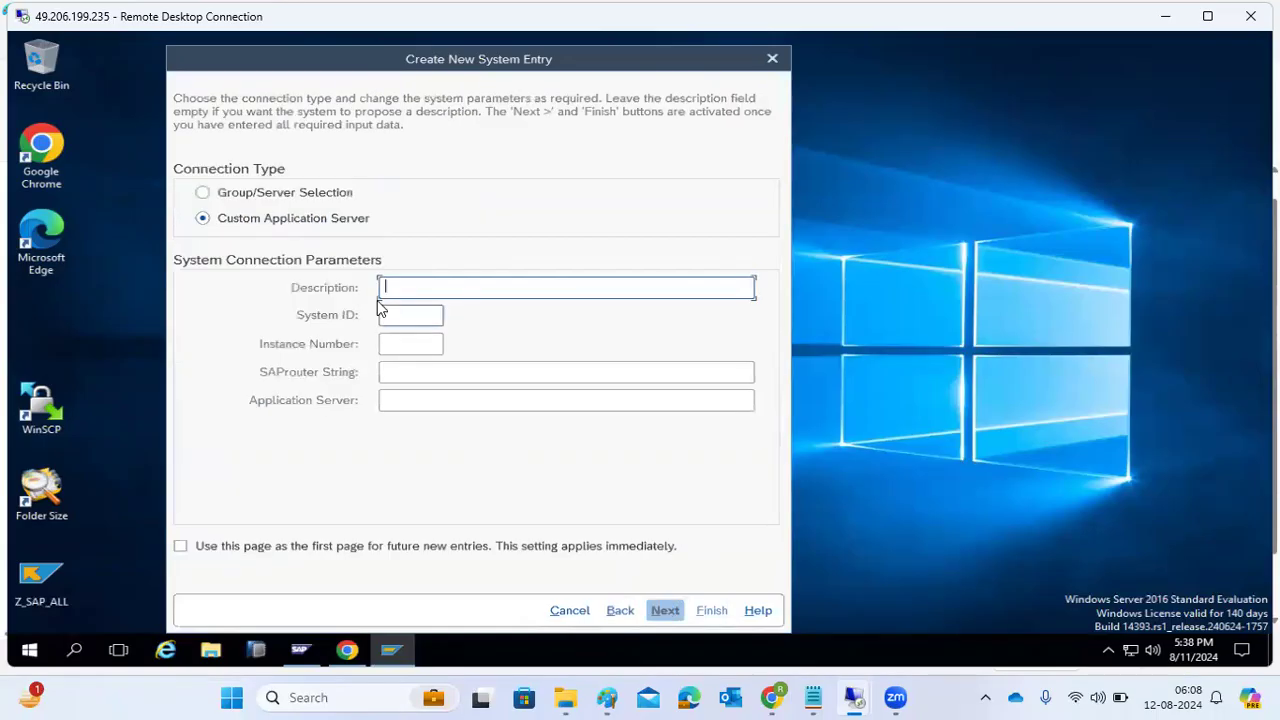
click(401, 399)
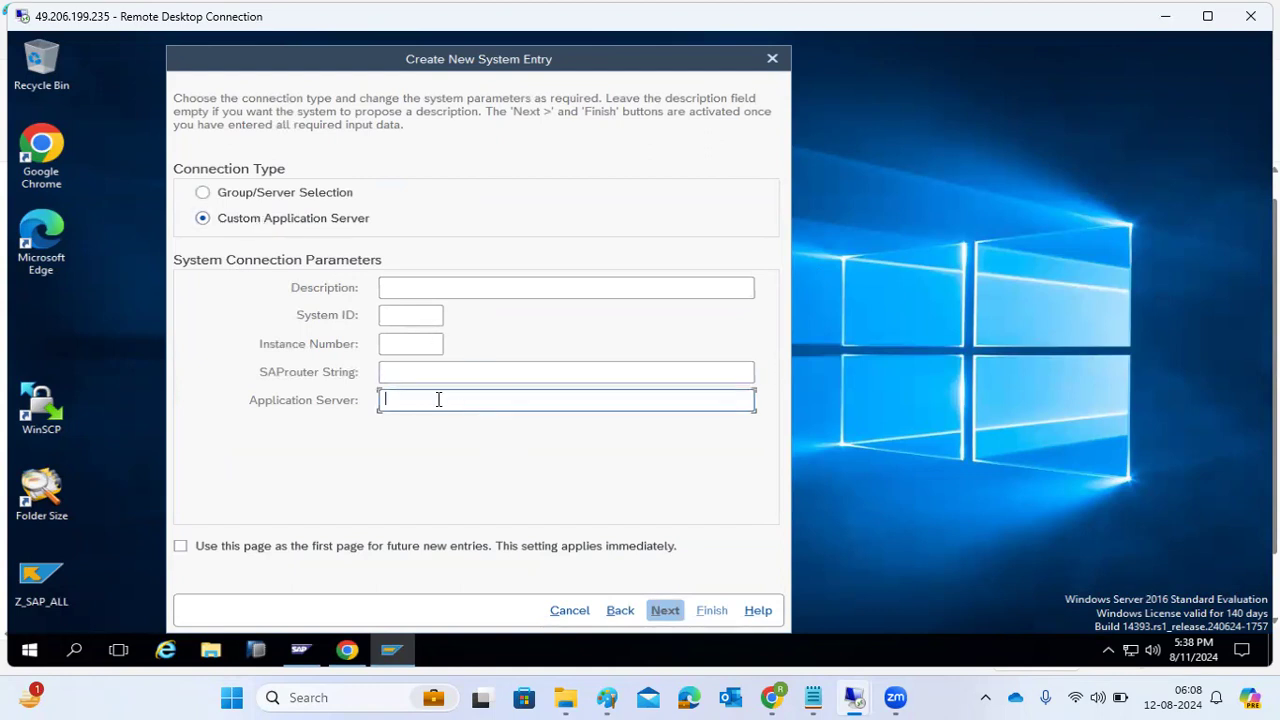
- Switch to Paint and draw a wide rounded rectangle, two separate ones below it, the second about 60 × 70 px, and a small one between
click(607, 697)
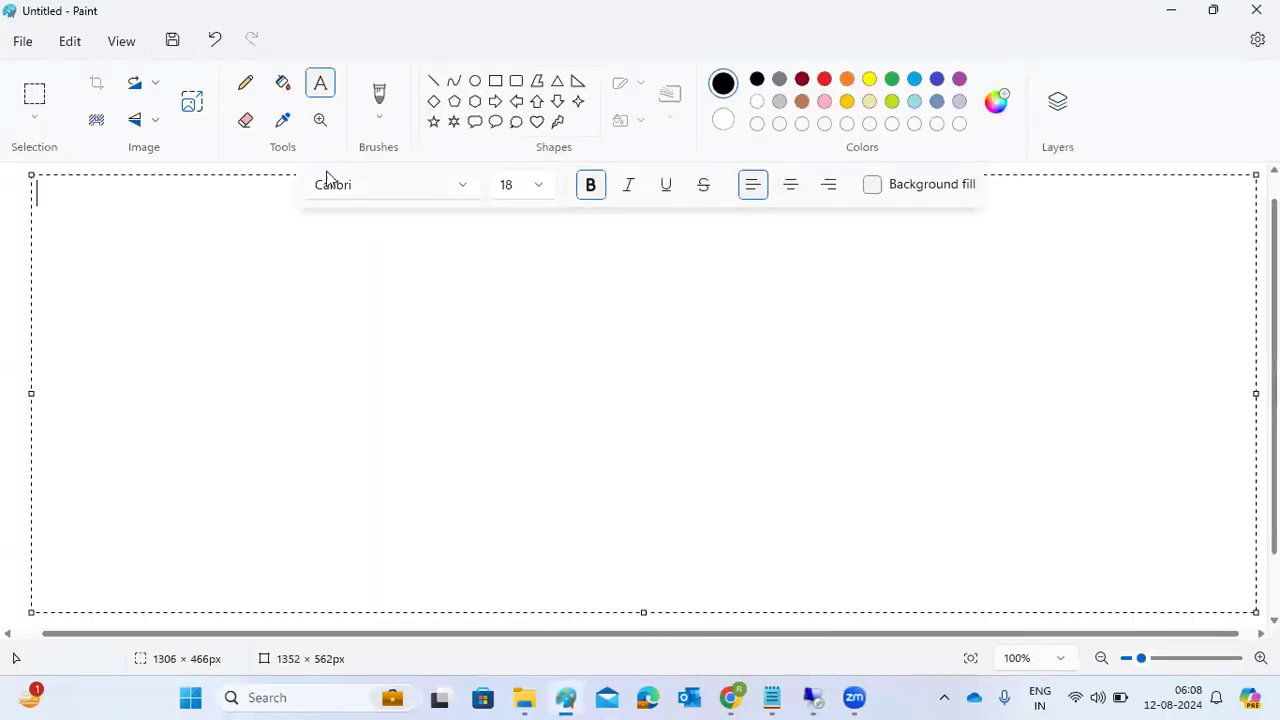
click(516, 80)
drag(901, 183, 1002, 223)
drag(804, 320, 876, 386)
drag(964, 316, 1023, 384)
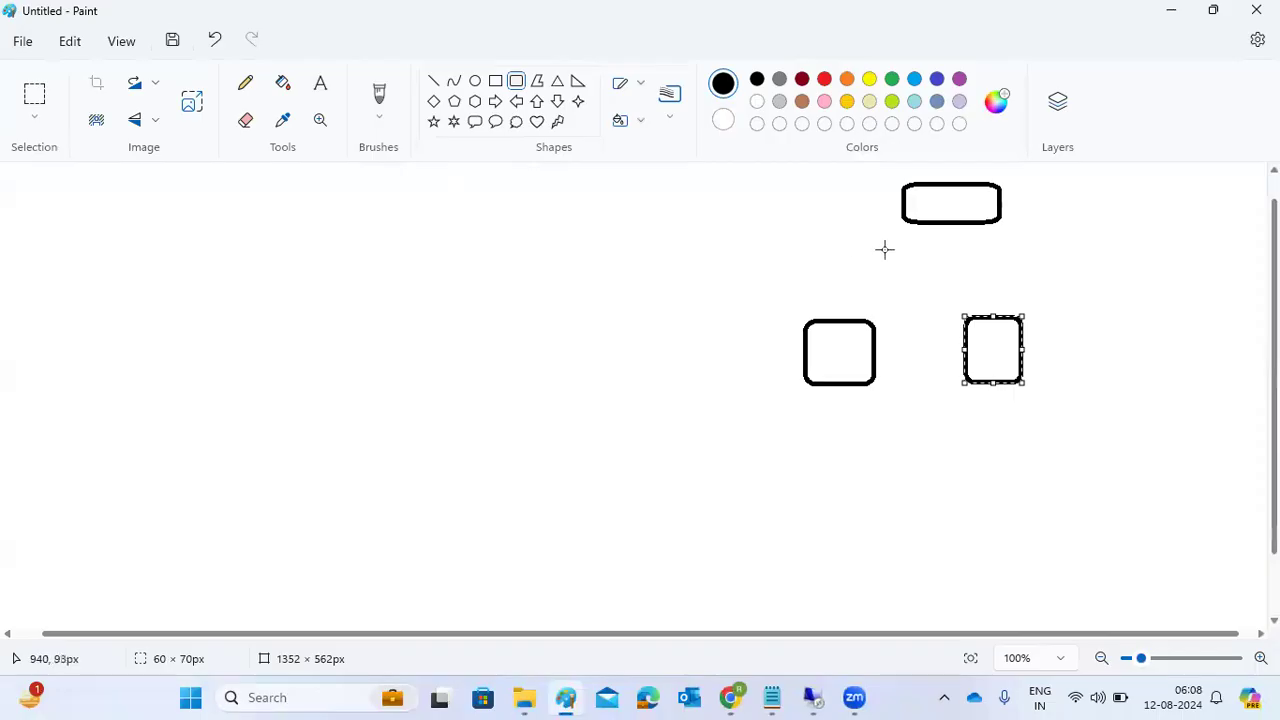
drag(883, 248, 928, 275)
click(887, 386)
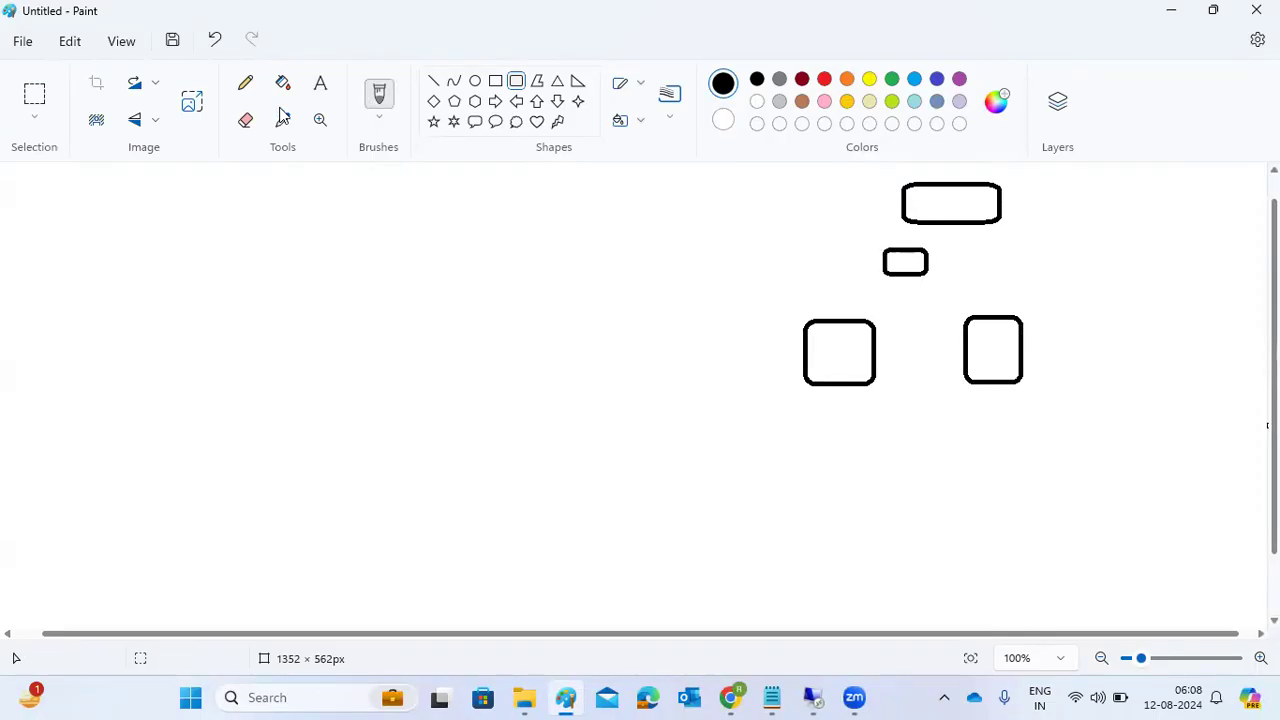
- Connect both lower boxes to the small middle box with black lines and draw a short dash inside the wide box
click(434, 88)
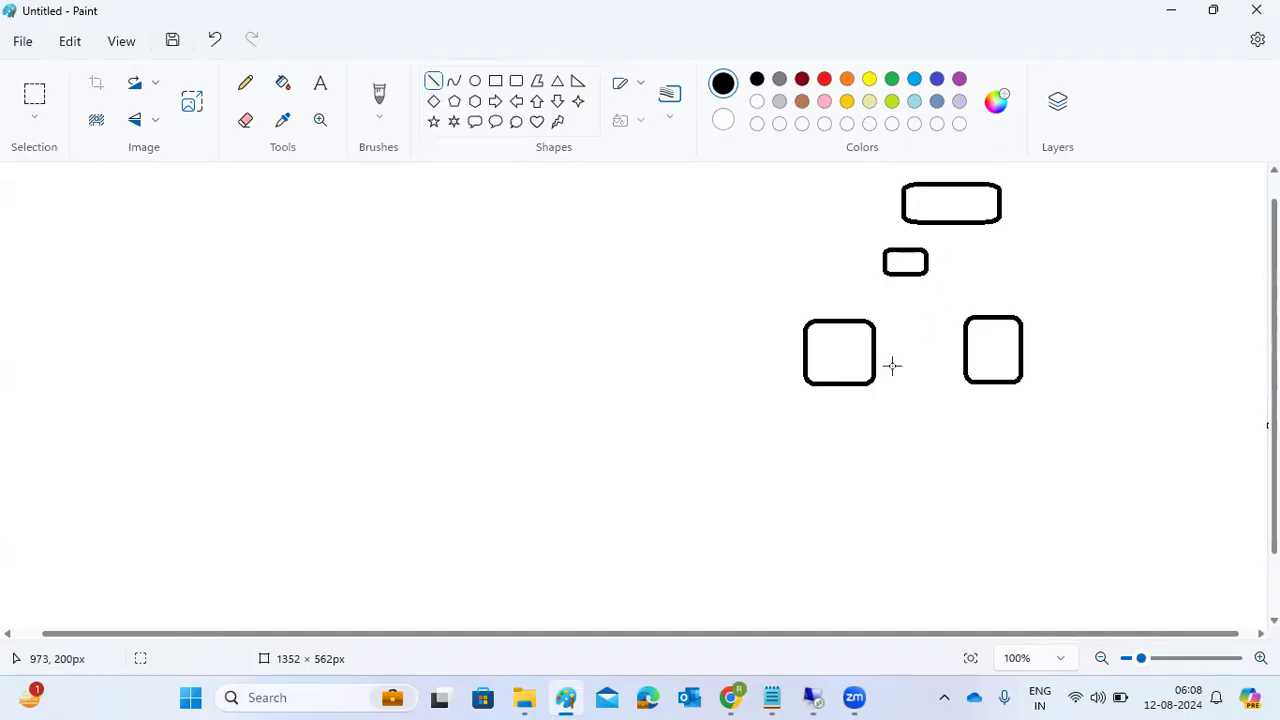
drag(845, 356, 902, 270)
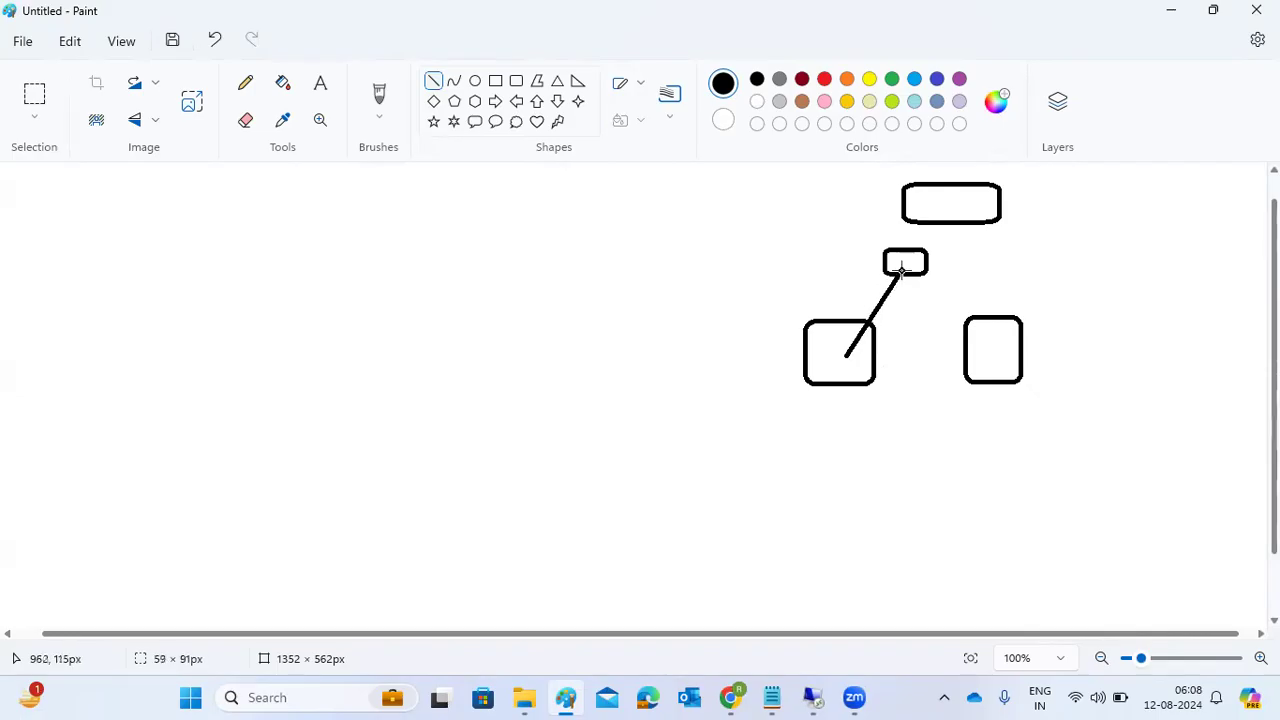
drag(1006, 362, 903, 272)
drag(944, 202, 959, 202)
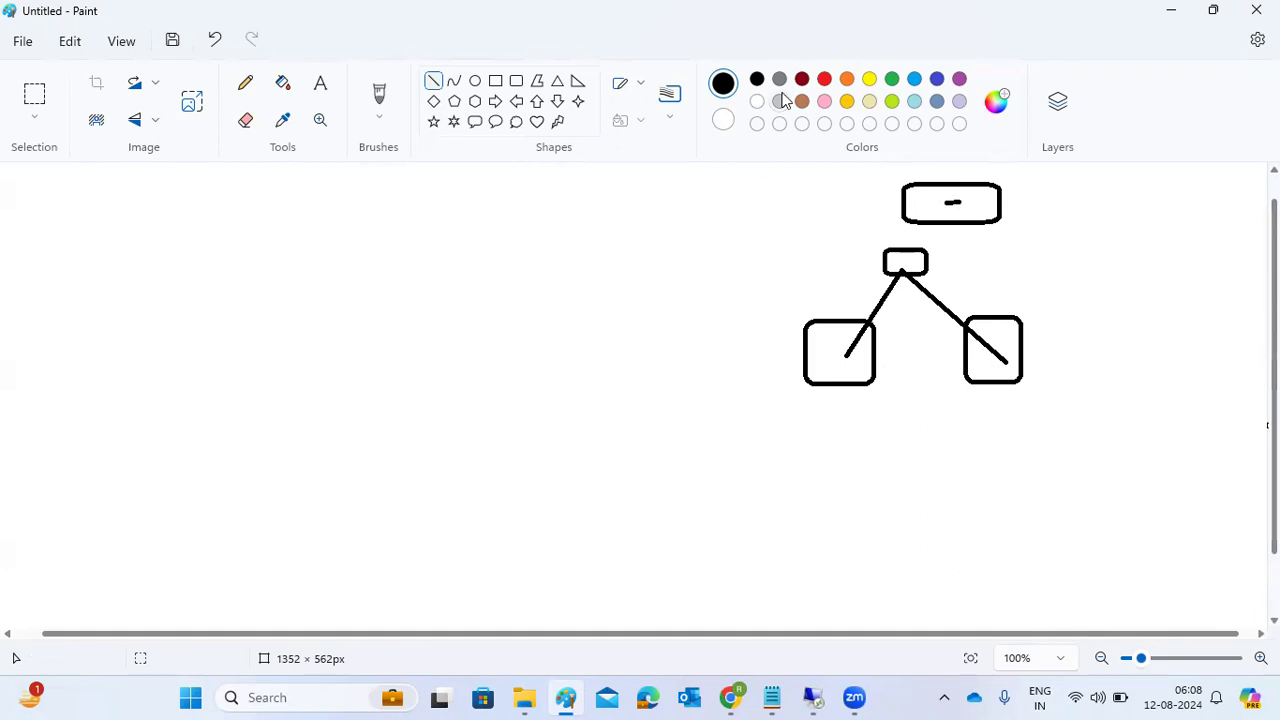
- In red, draw a crossed-out line from the wide box to the second lower box and an arrow to the small box
click(824, 79)
drag(970, 209, 981, 320)
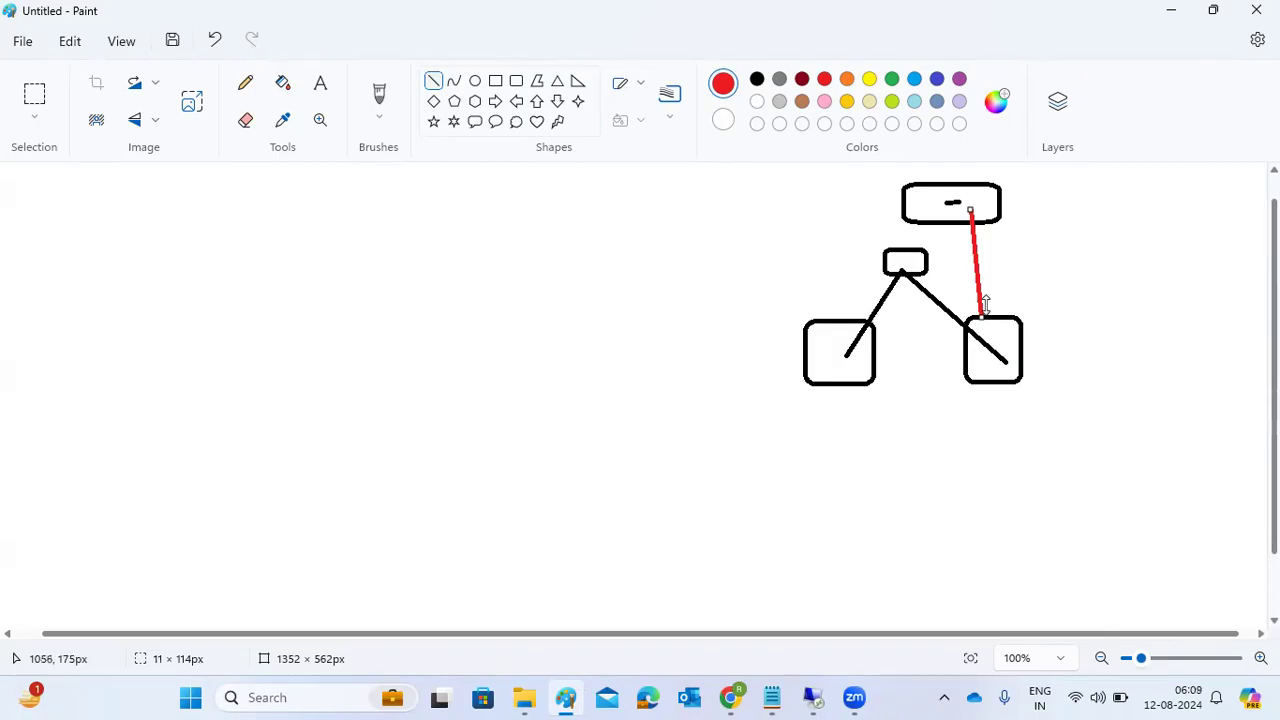
mouse_move(987, 249)
mouse_down()
mouse_move(958, 280)
mouse_move(996, 277)
mouse_up()
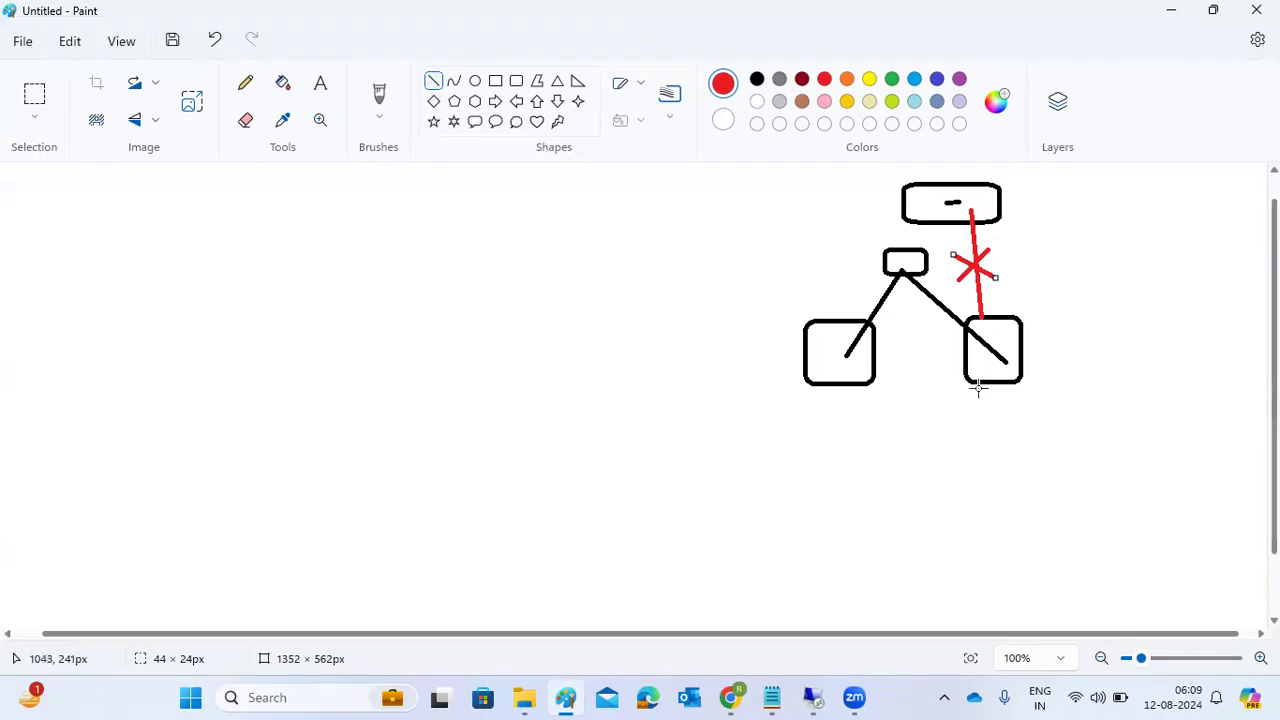
mouse_move(957, 203)
mouse_down()
mouse_move(901, 255)
mouse_move(920, 260)
mouse_move(908, 258)
mouse_up()
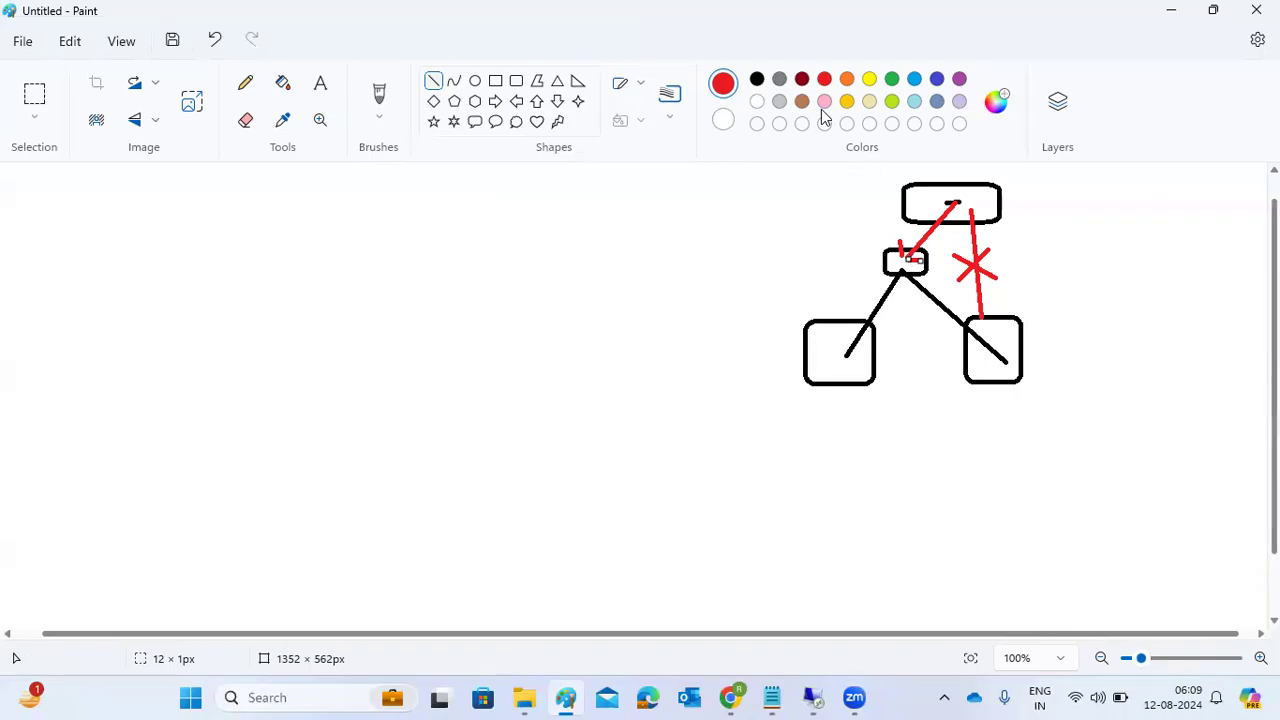
- Add a red text box spanning the canvas at size 18, with the heading "DVEBMGS:" underlined by a row of equals signs
click(320, 86)
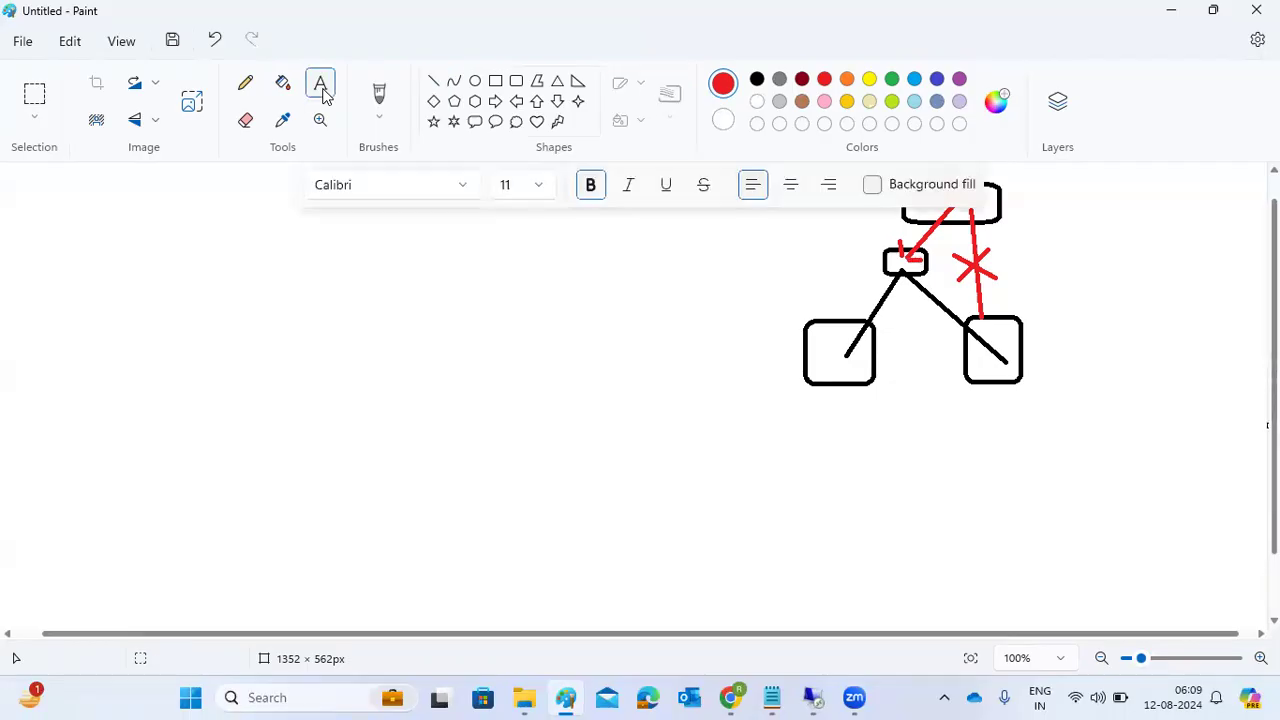
mouse_move(11, 177)
mouse_down()
mouse_move(275, 282)
mouse_move(877, 457)
mouse_move(1120, 549)
mouse_move(1224, 611)
mouse_up()
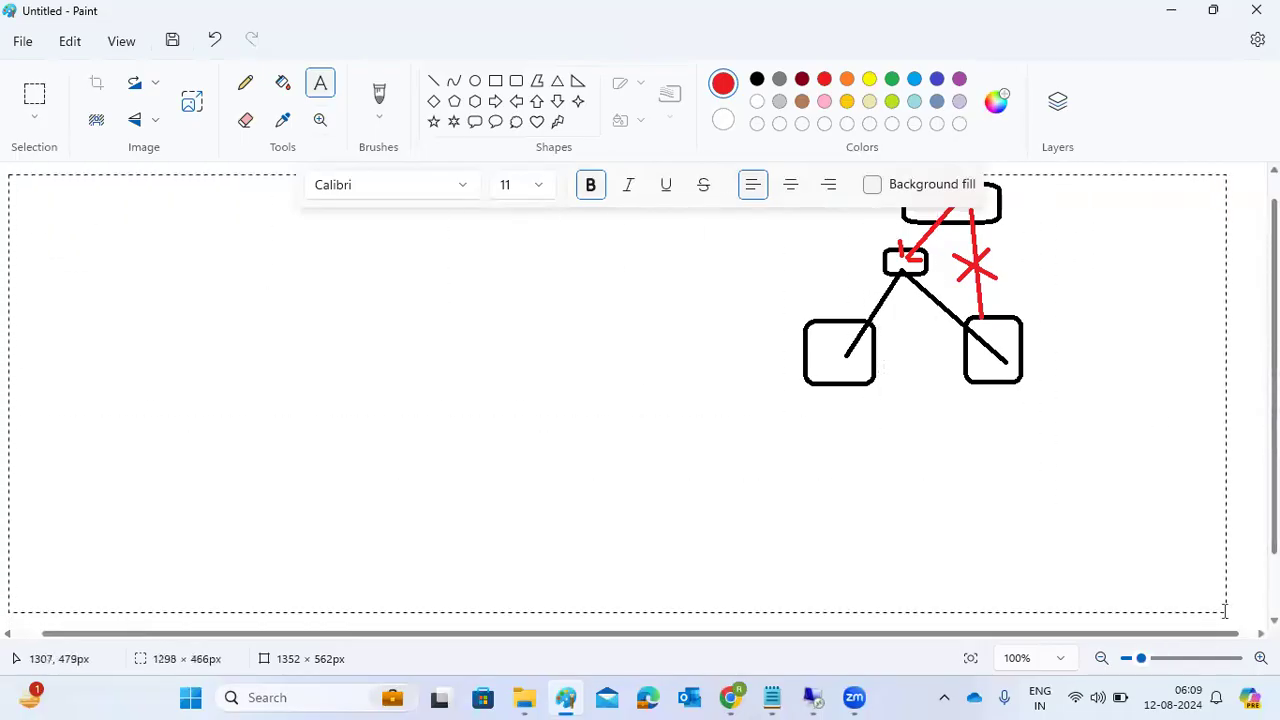
click(539, 185)
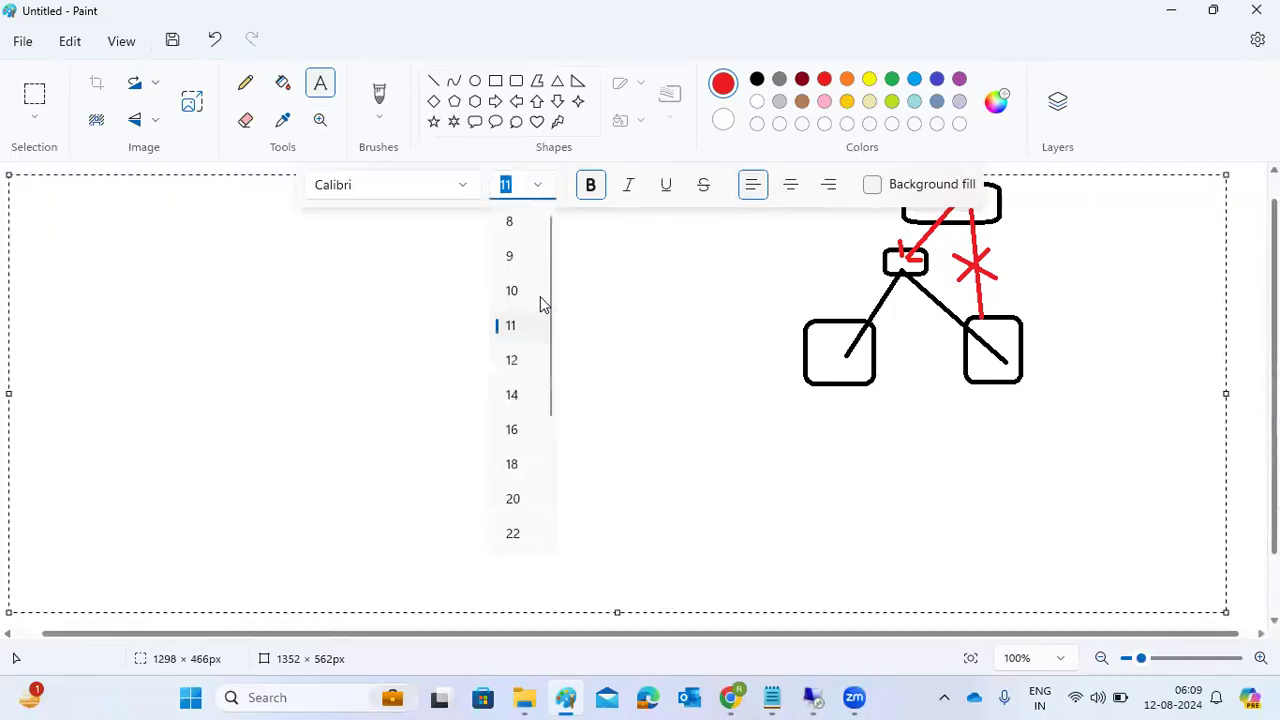
click(521, 465)
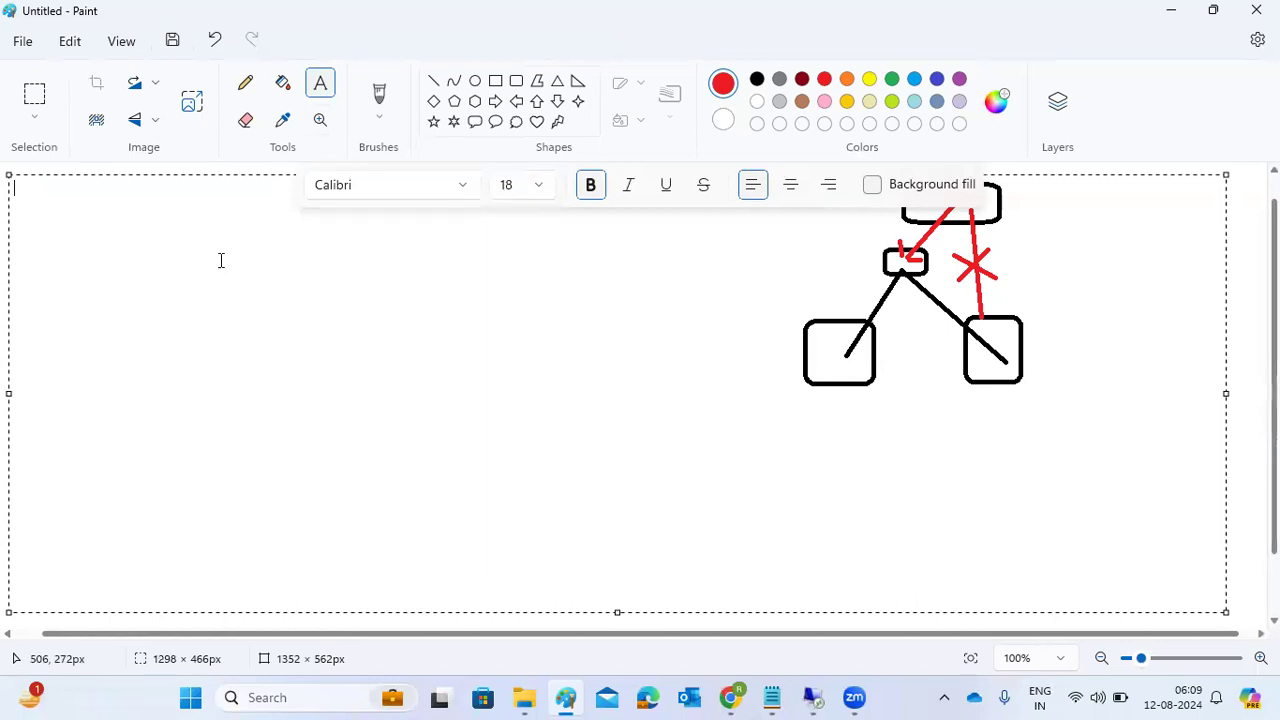
text(DVEBMGA)
key(BackSpace)
text(S:)
key(Return)
text(===========)
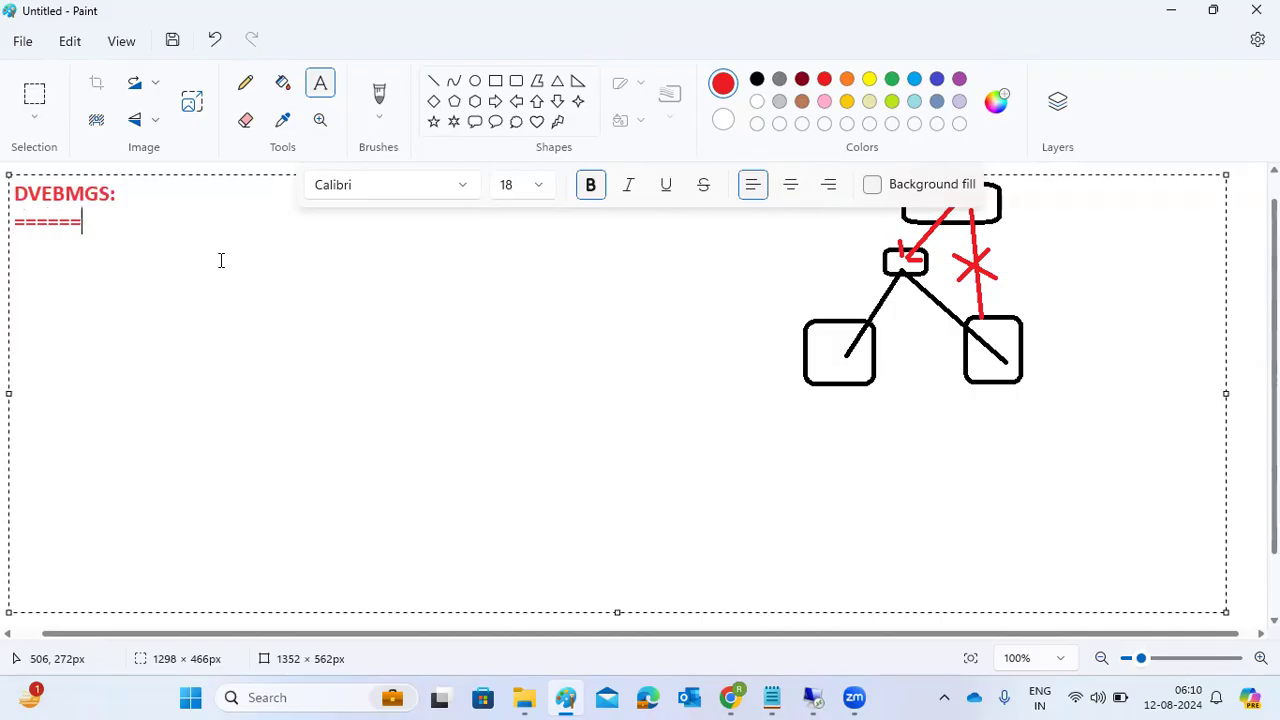
- Add the line "DIALOG WP : SM50/SM66" below the heading underline
key(Return)
text(DIALOG )
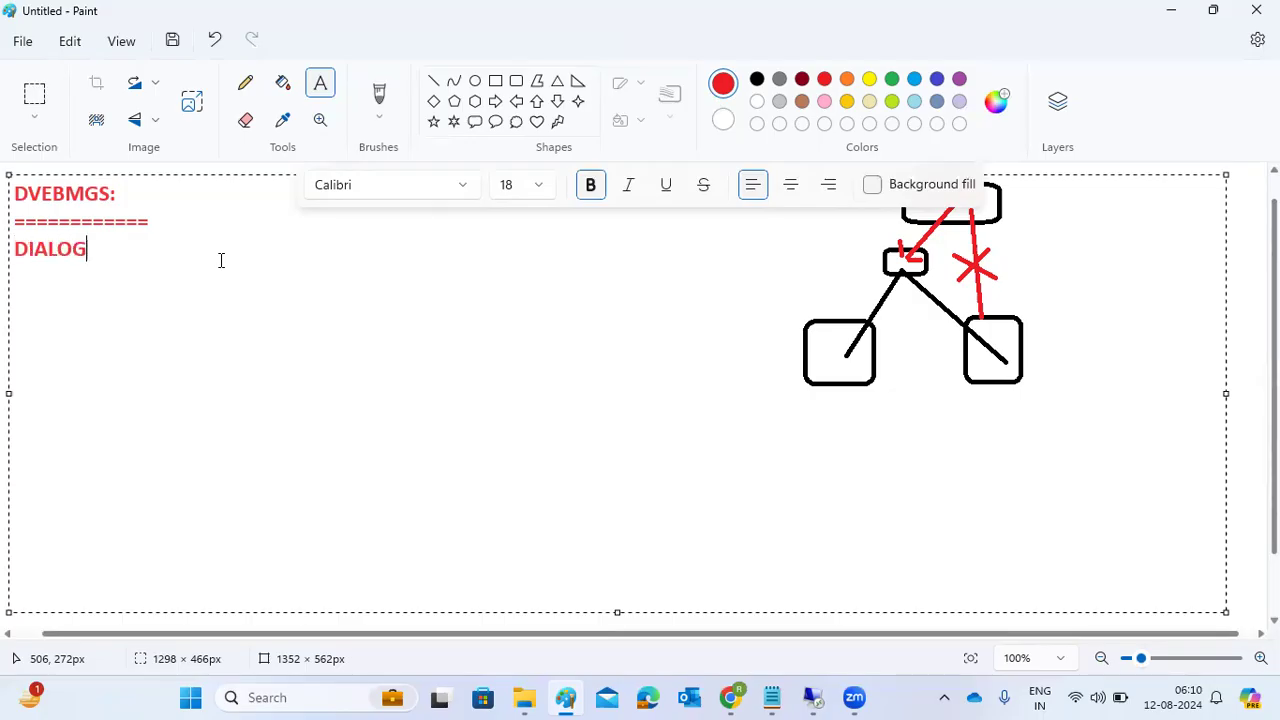
text(WP :)
text(SM50)
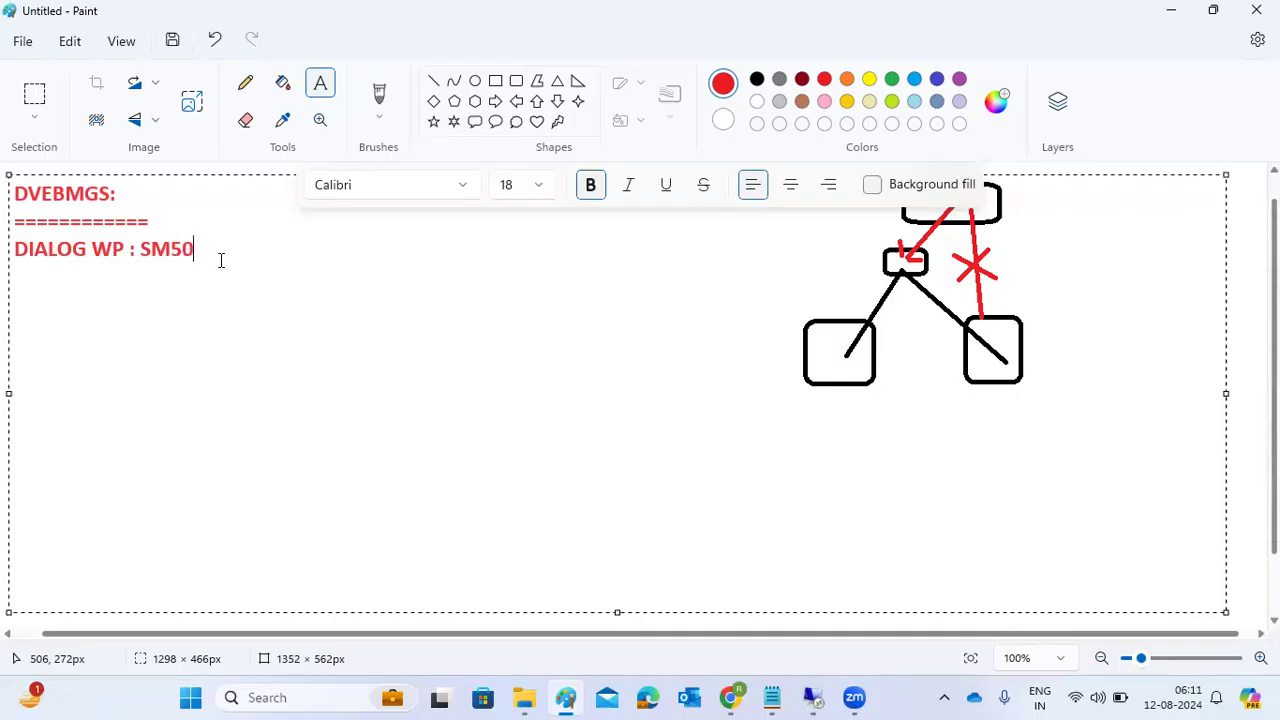
text(/SM66)
- In the second remote desktop session, cancel the new entry and log on to SAP NetWeaver Development as basis with the account password
mouse_move(812, 697)
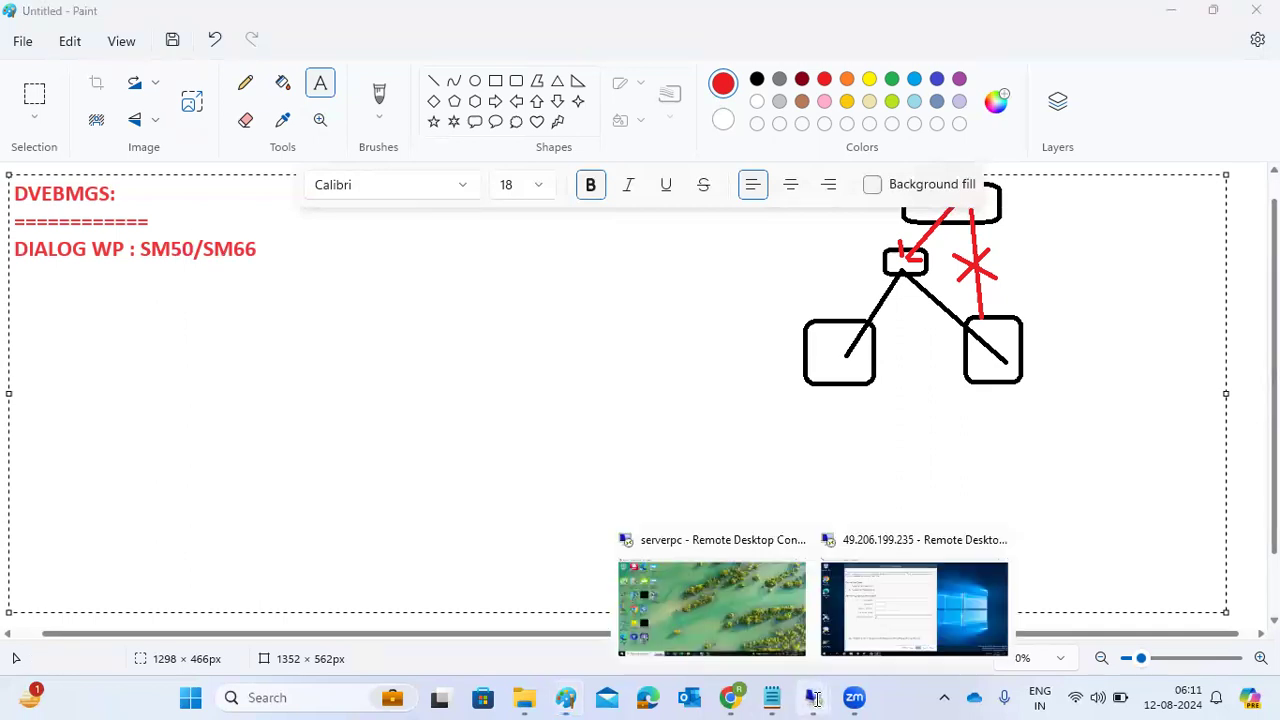
click(873, 588)
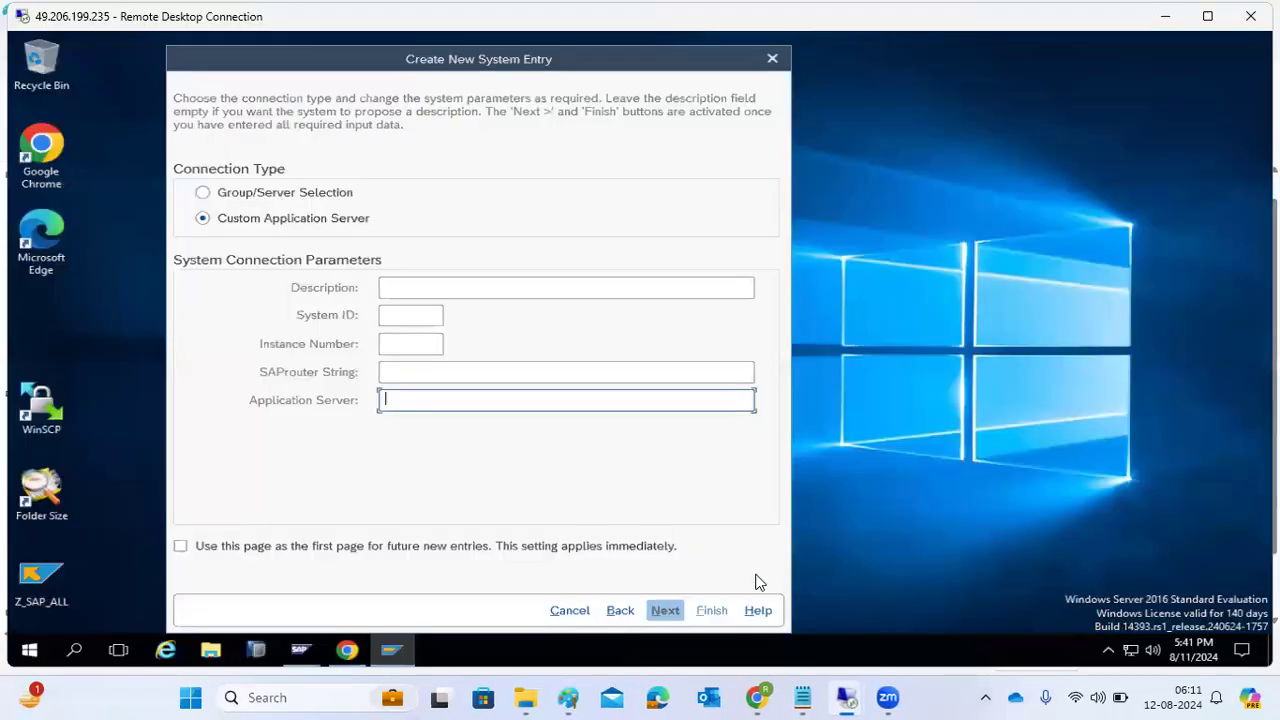
click(567, 610)
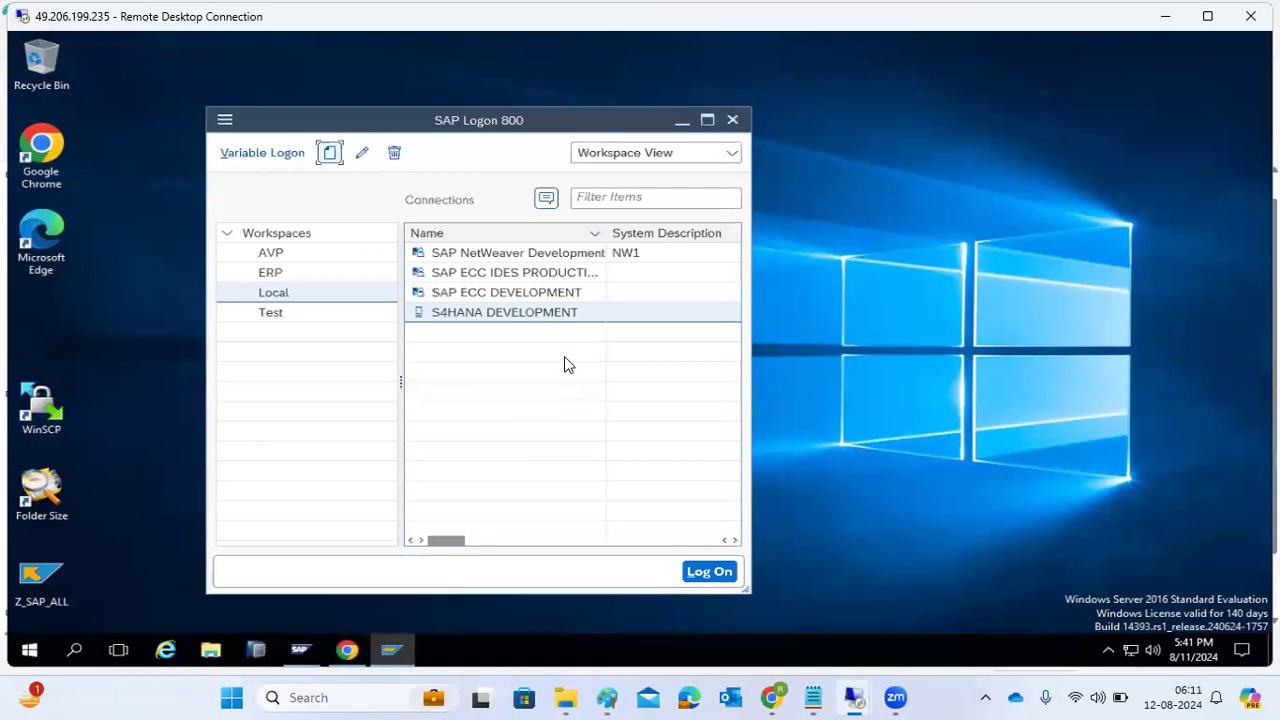
double_click(512, 253)
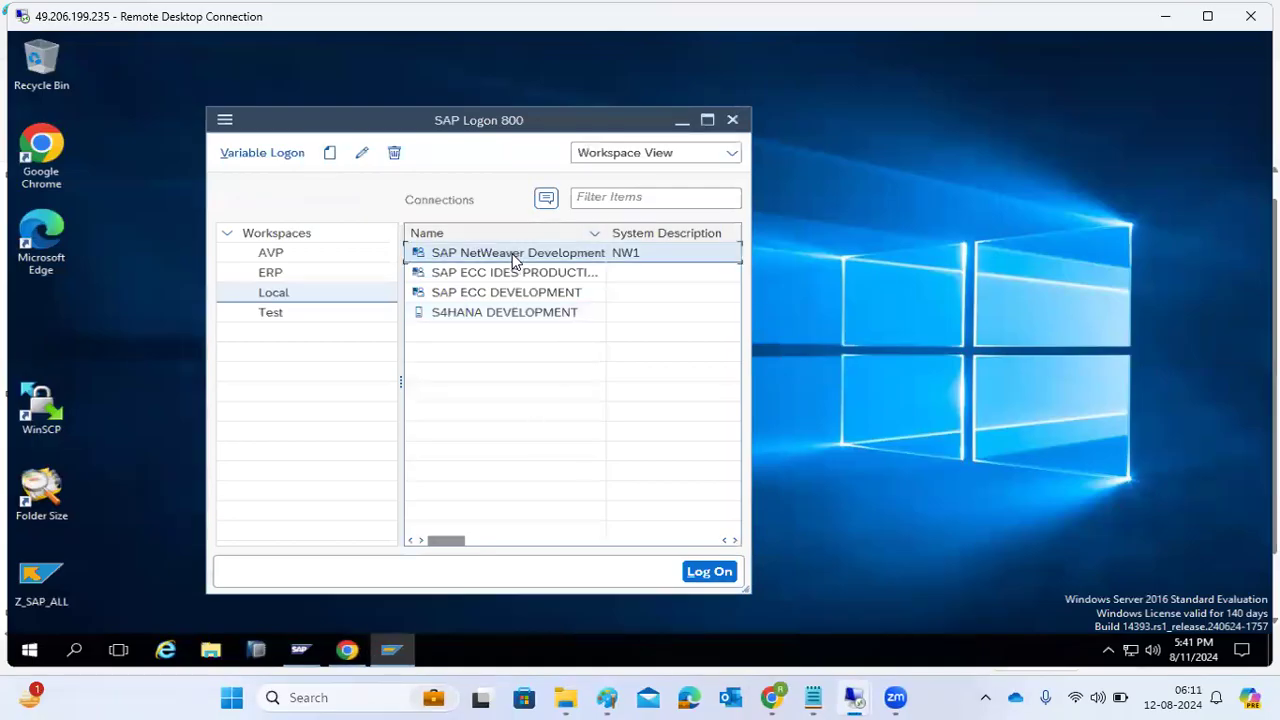
text(basis)
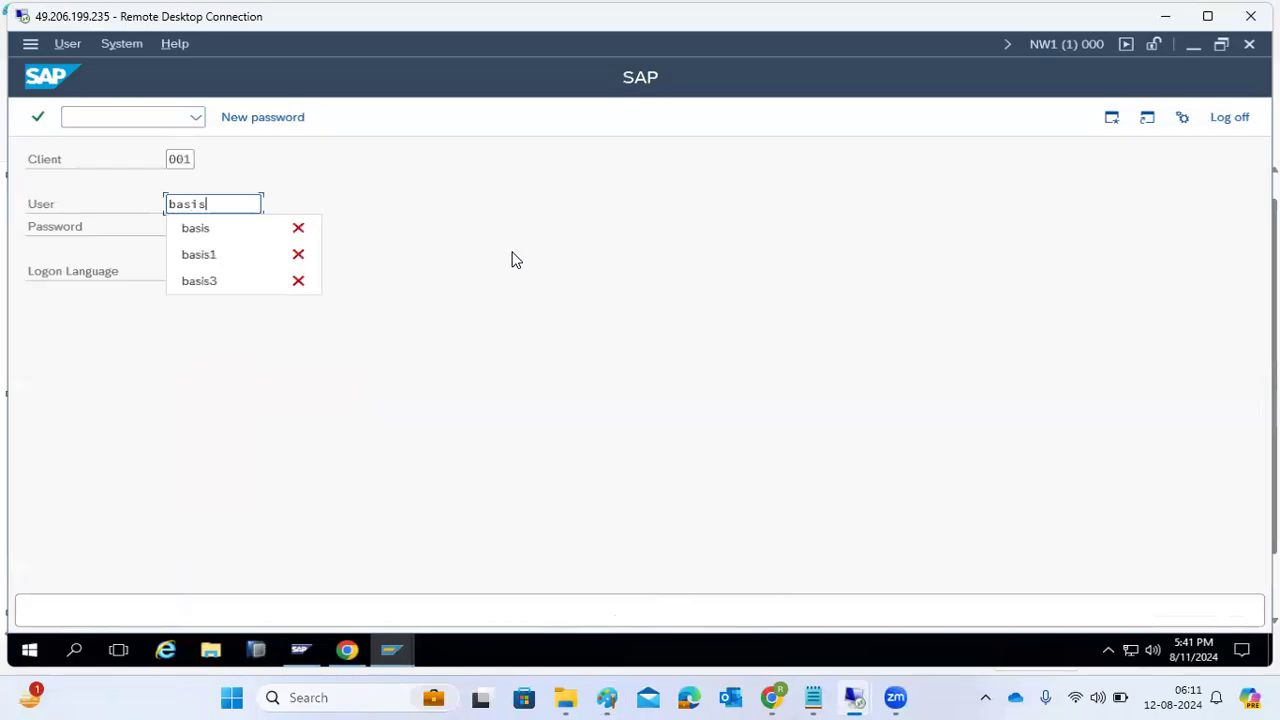
key(Tab)
text(●●●●●)
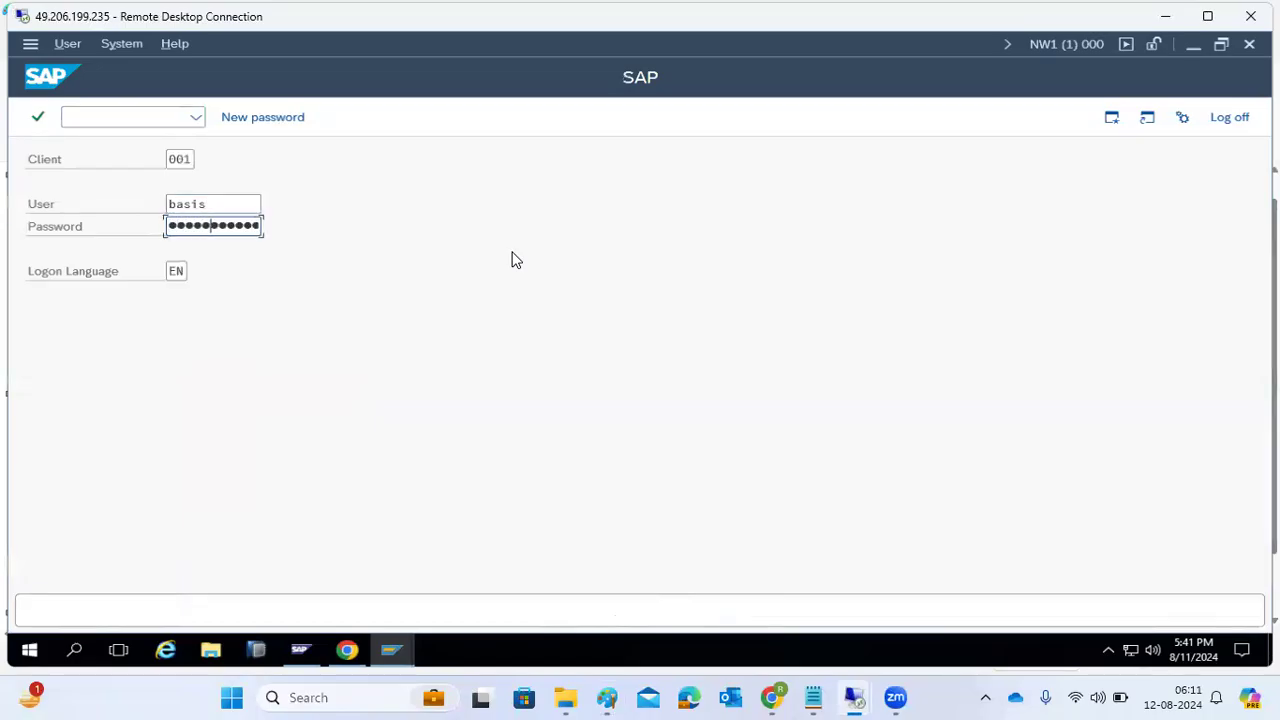
text(●●)
key(Return)
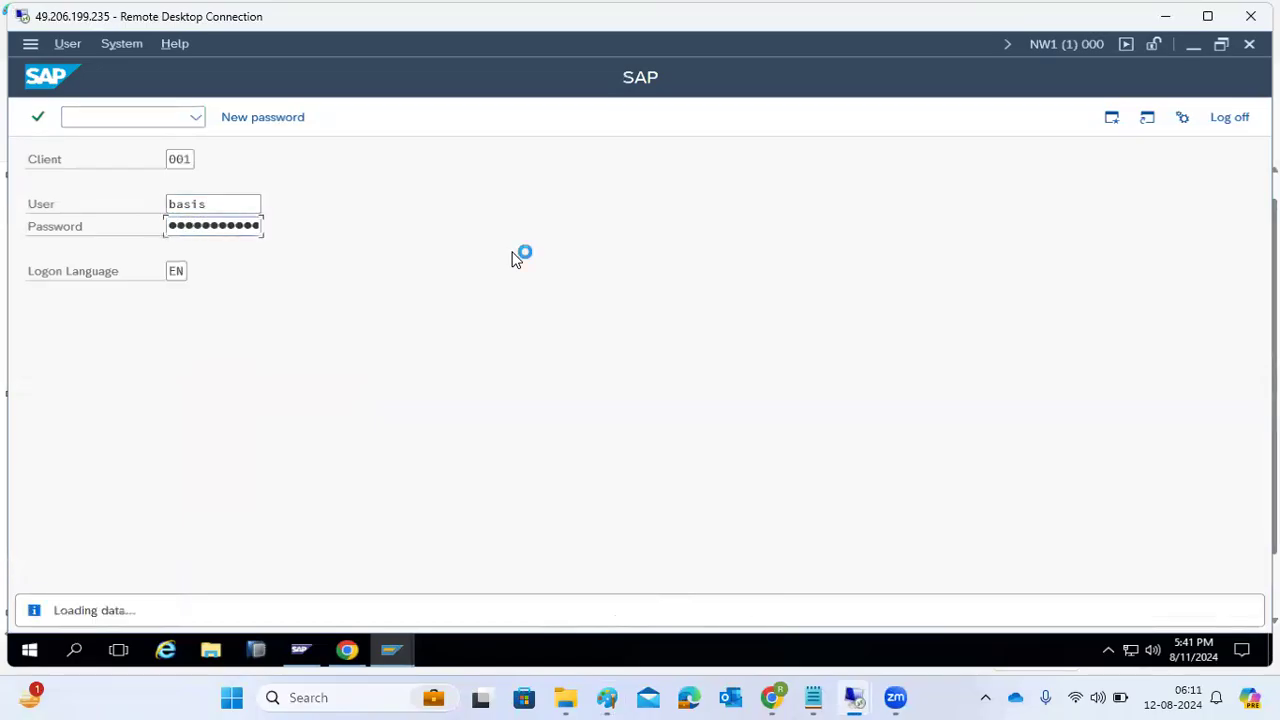
- Run transaction SM50, highlight the Background work process summary and refresh the overview several times
text(sm50)
key(Return)
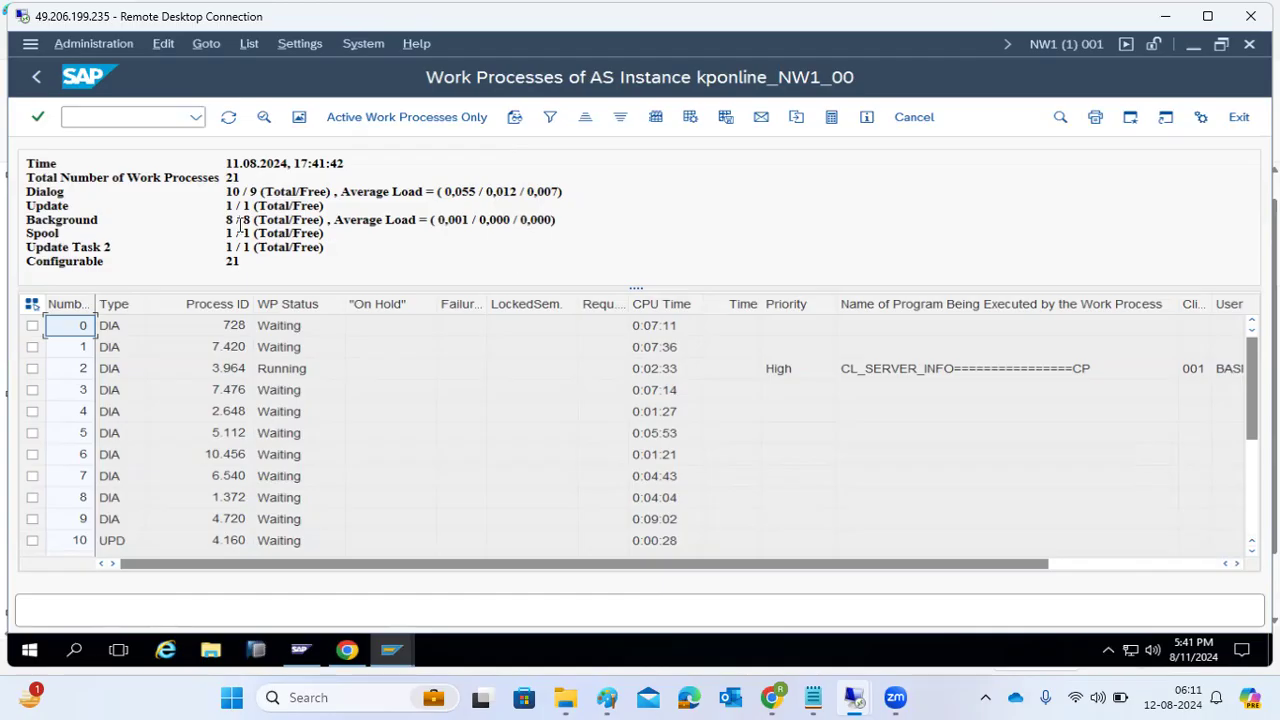
drag(229, 218, 410, 215)
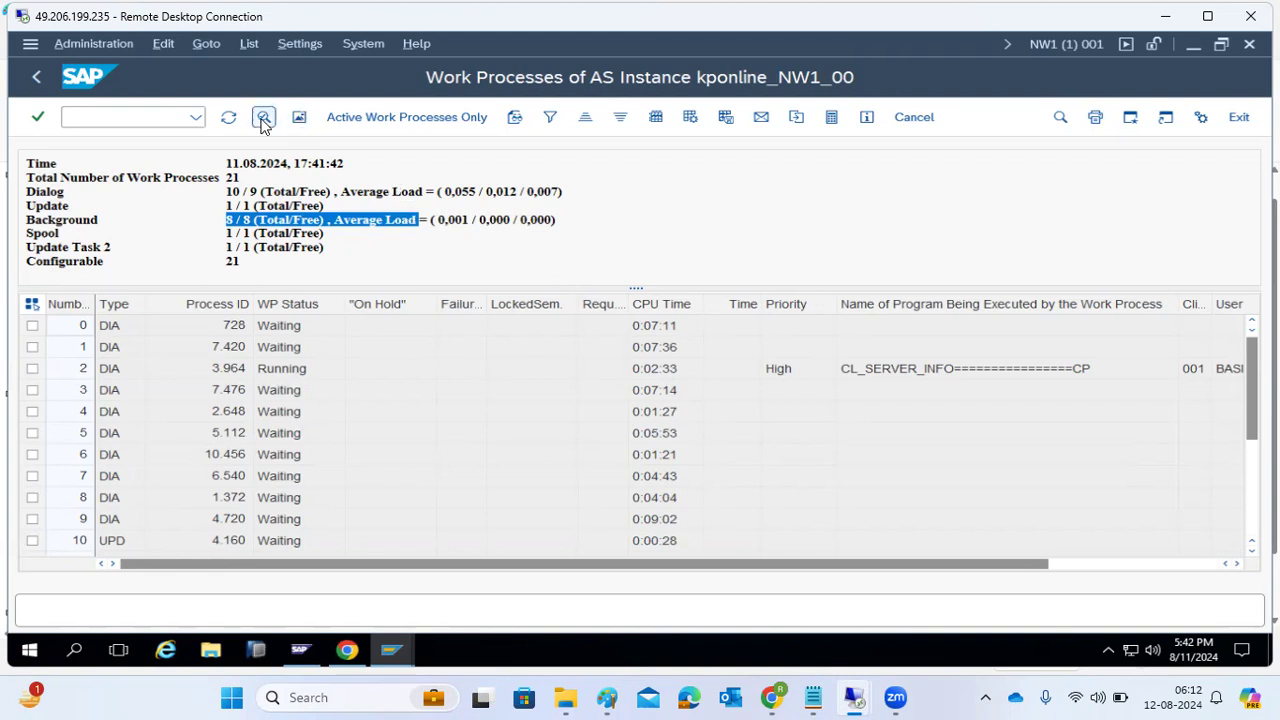
click(229, 119)
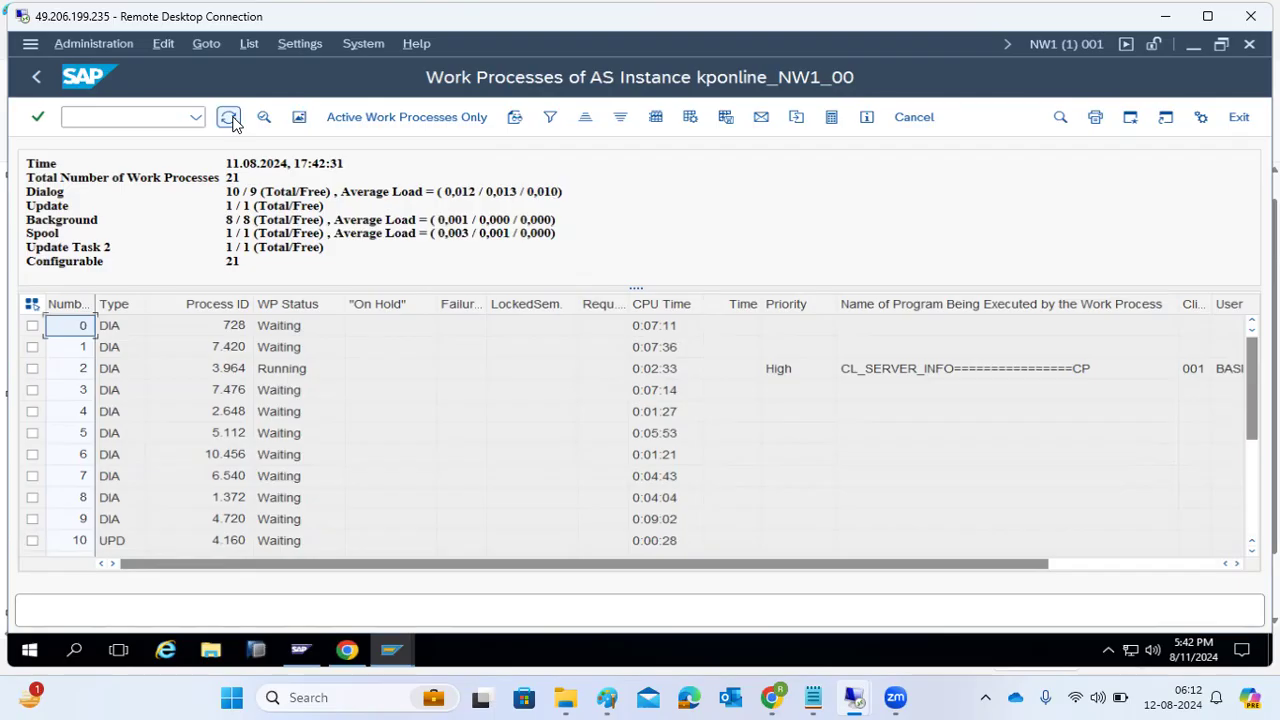
click(232, 117)
click(232, 117)
click(237, 117)
click(231, 118)
- Examine the total and free work process figures, then the CPU time and executed program of running dialog process number 2
drag(224, 197, 300, 262)
click(358, 251)
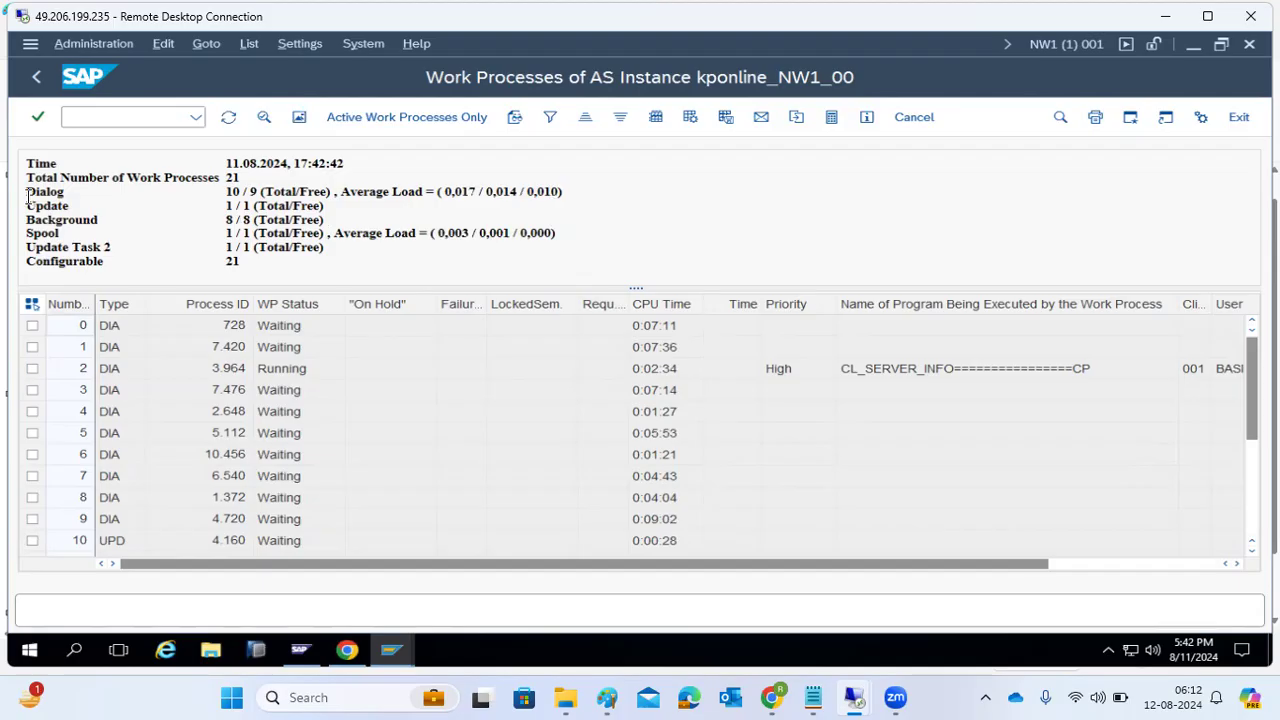
click(32, 370)
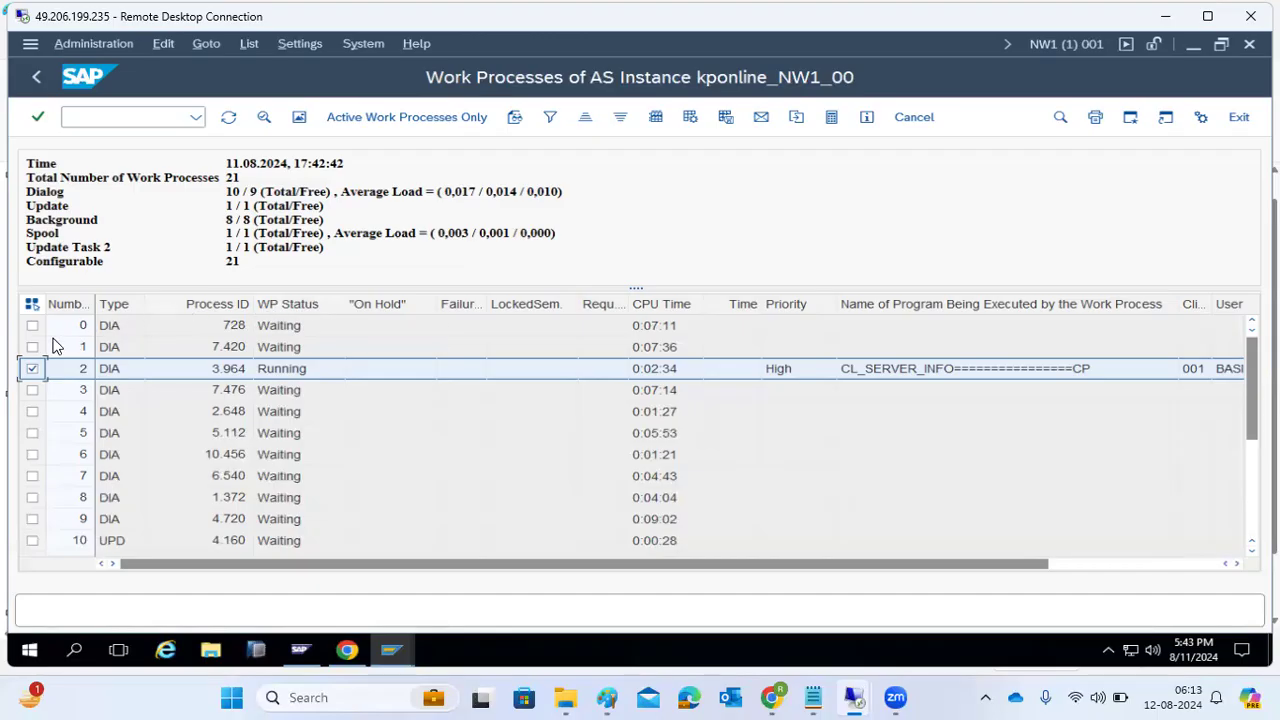
drag(252, 192, 331, 190)
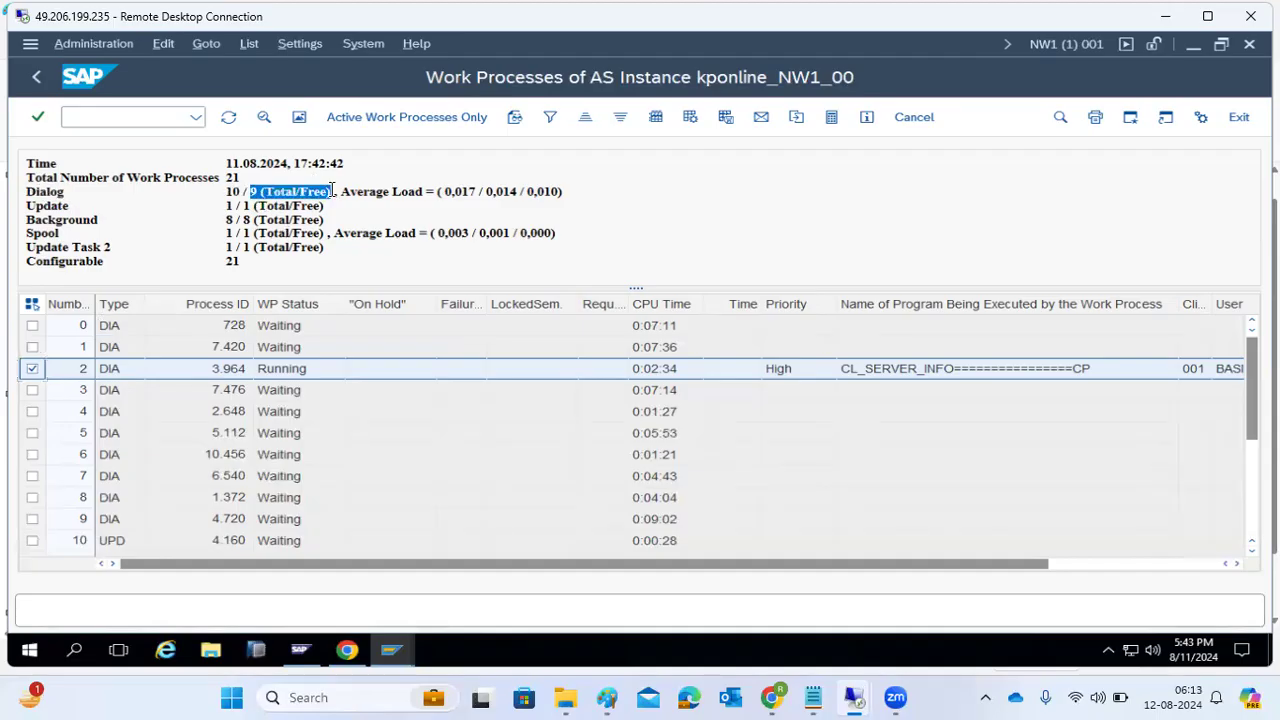
click(230, 199)
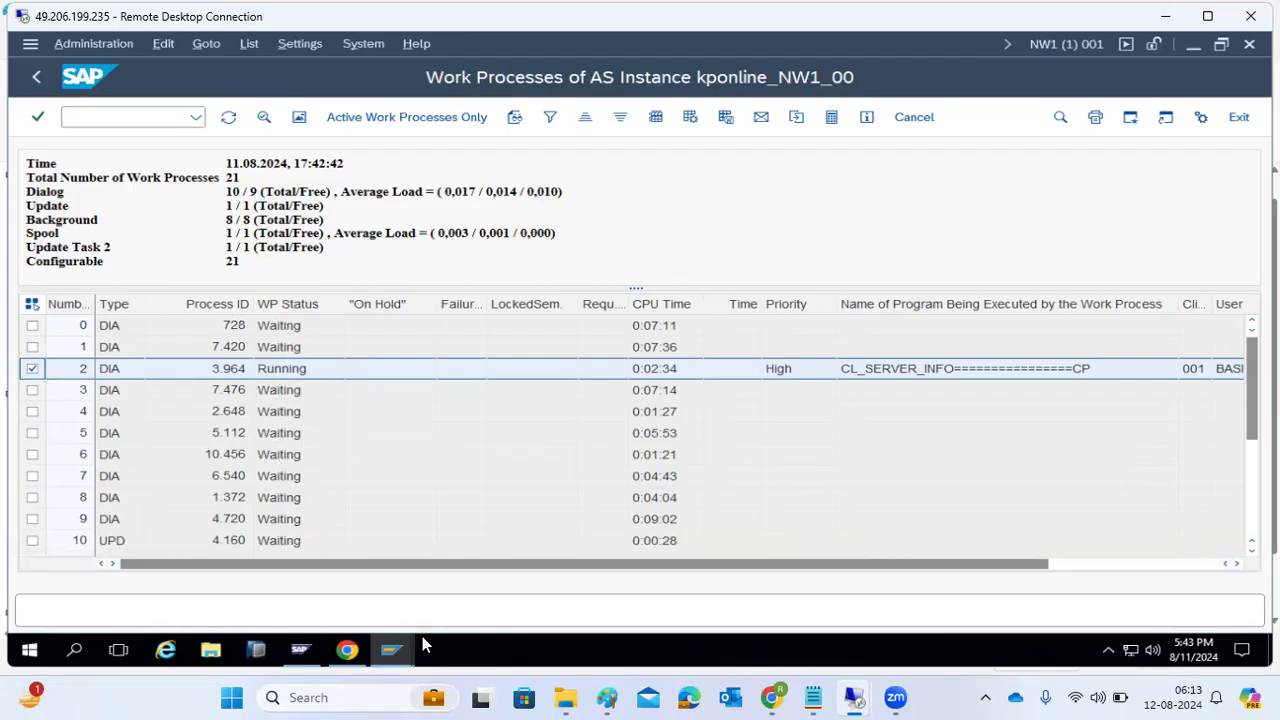
mouse_move(398, 660)
click(950, 372)
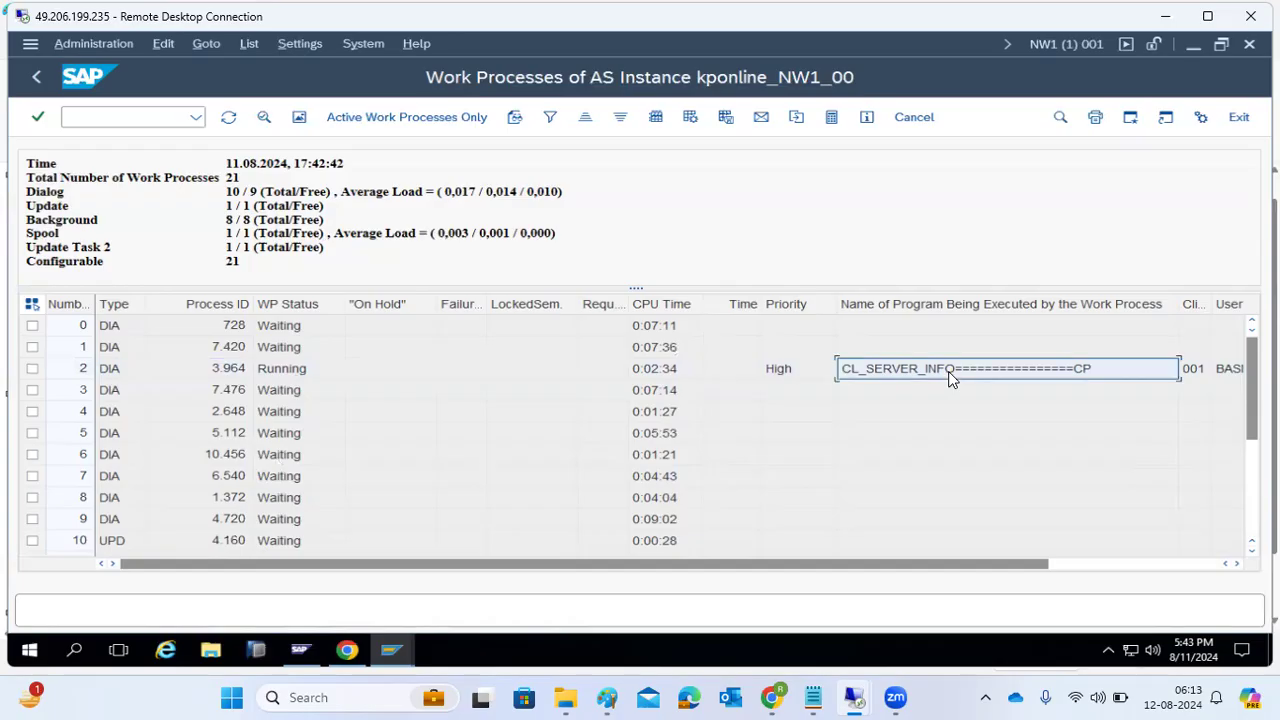
click(1092, 564)
click(495, 375)
click(236, 566)
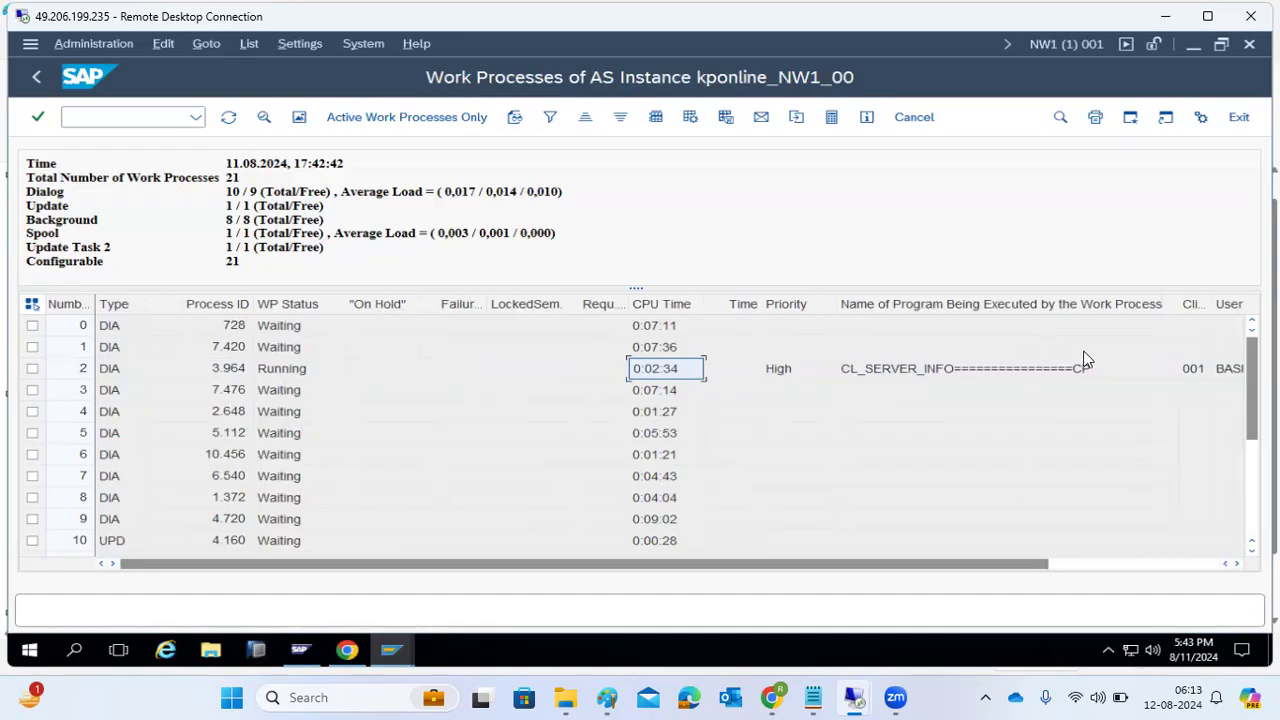
click(958, 378)
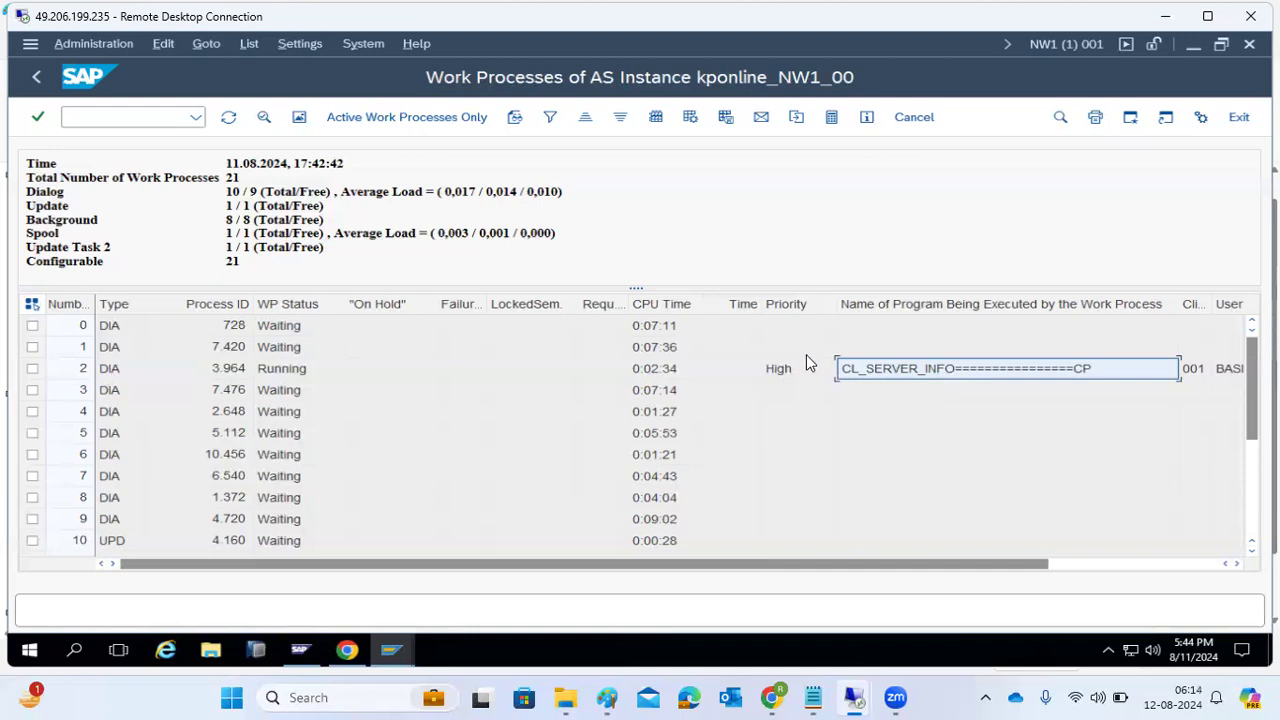
- Select work process 2, request deletion of its session and decline the deletion
click(32, 368)
click(107, 43)
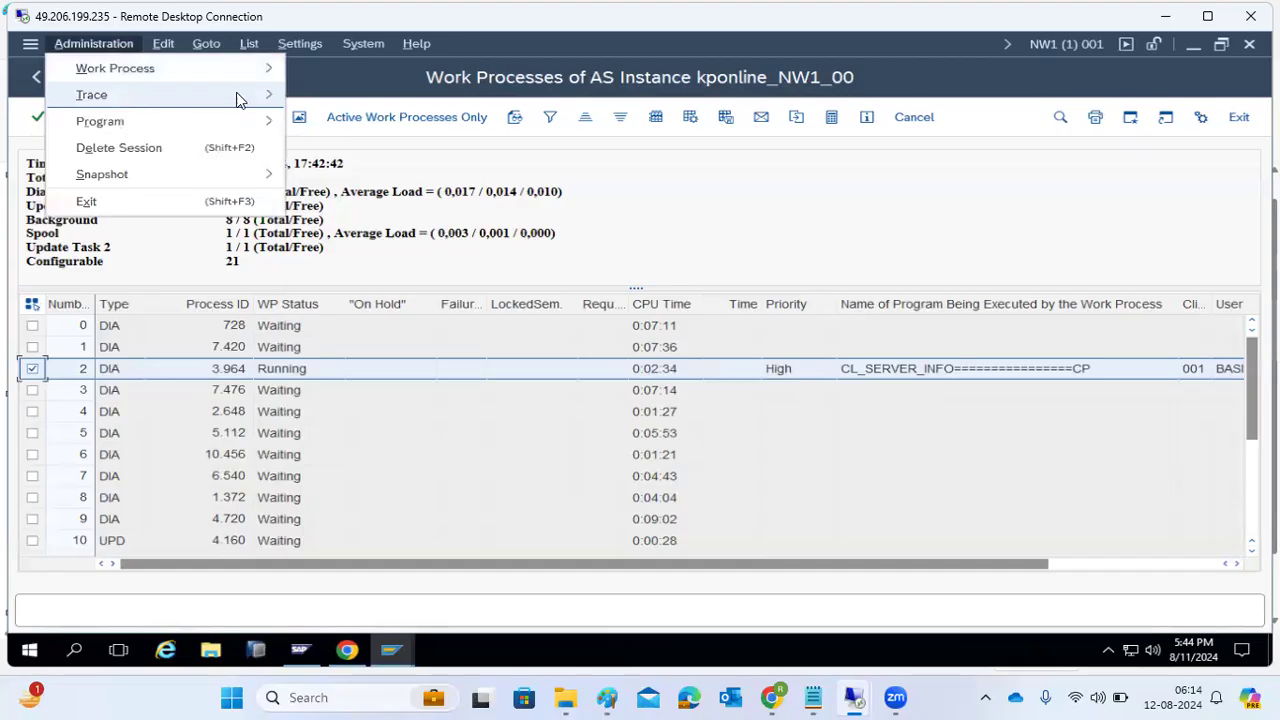
mouse_move(245, 94)
mouse_move(517, 157)
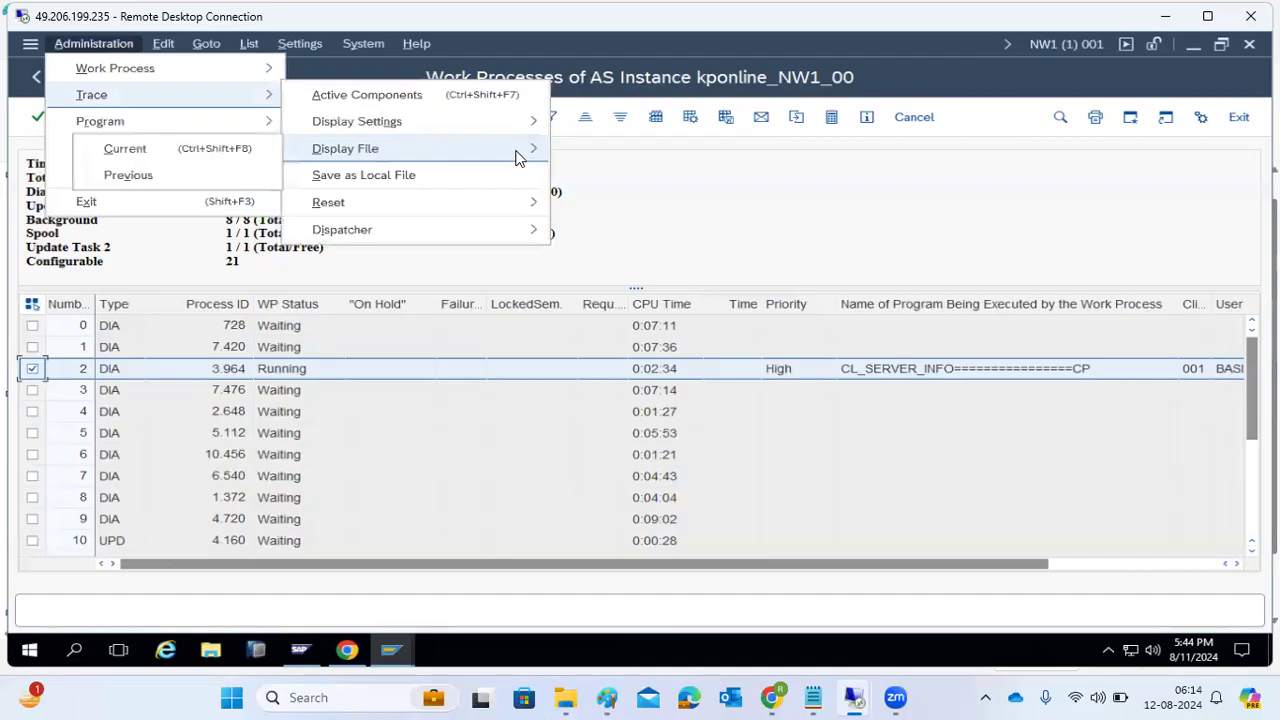
click(106, 150)
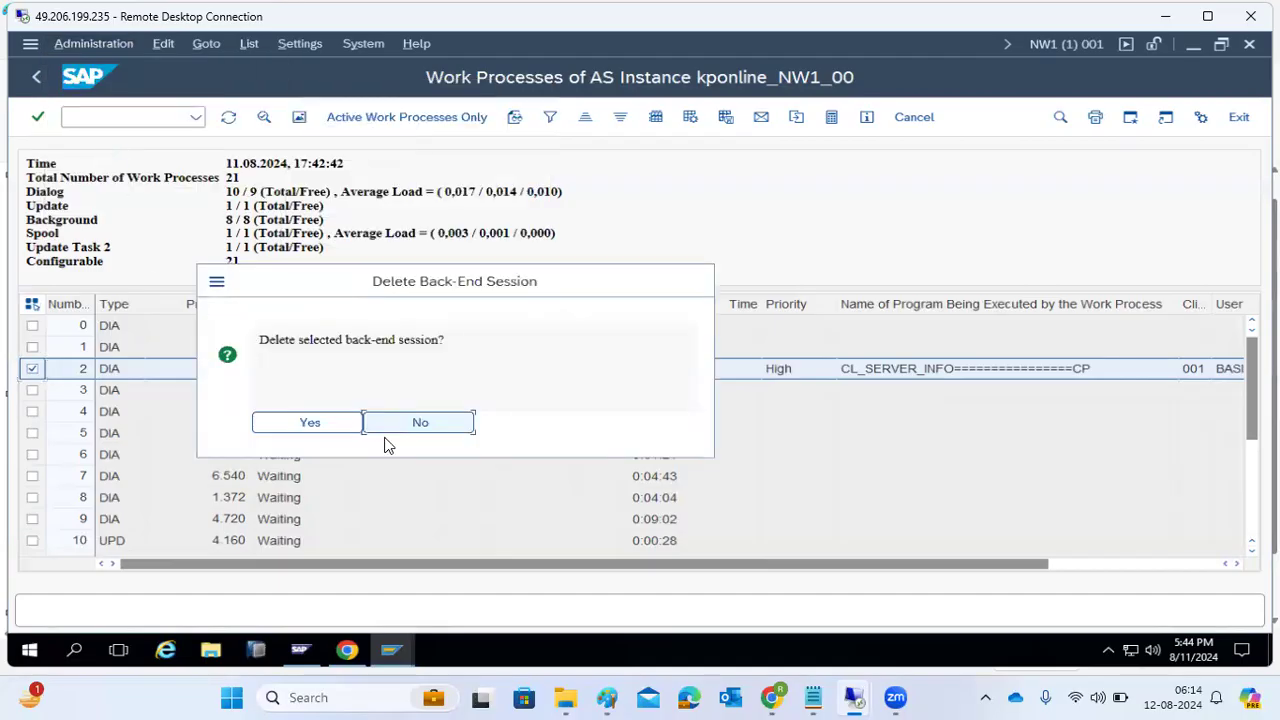
click(432, 416)
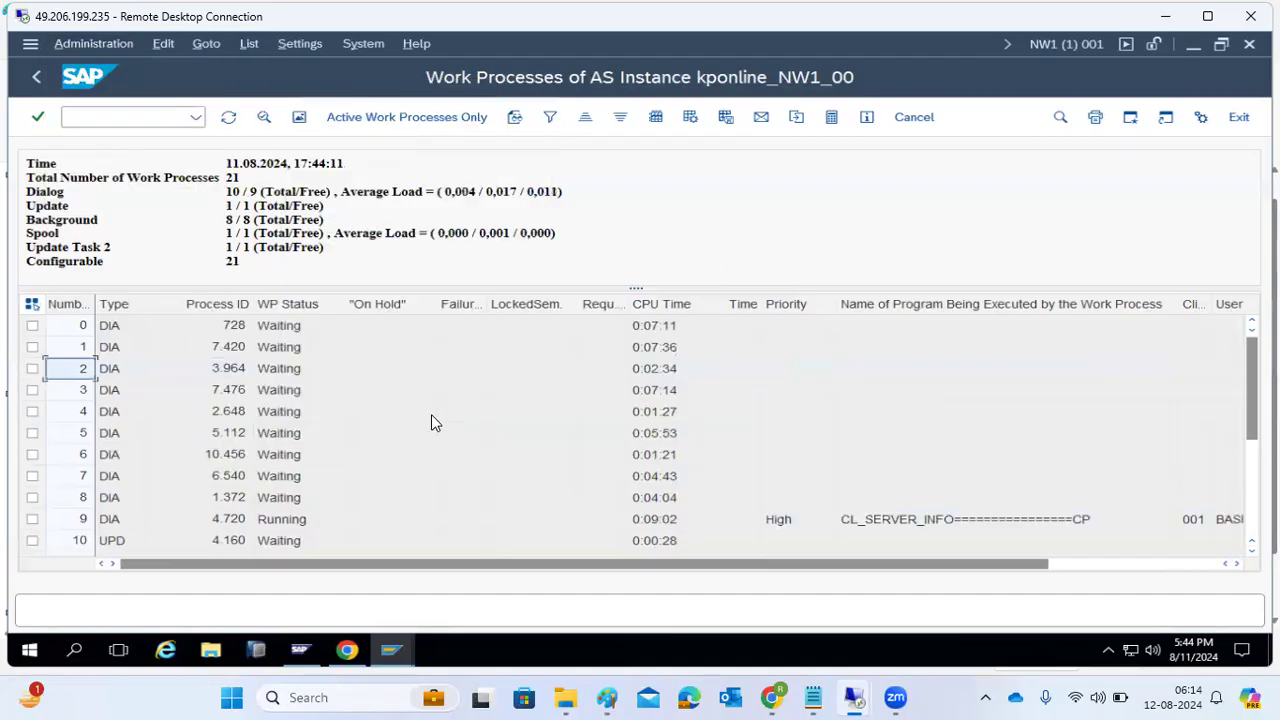
- Review the work process list, refresh it and highlight the Total/Free label on the Dialog line
scroll(431, 414, down, 4)
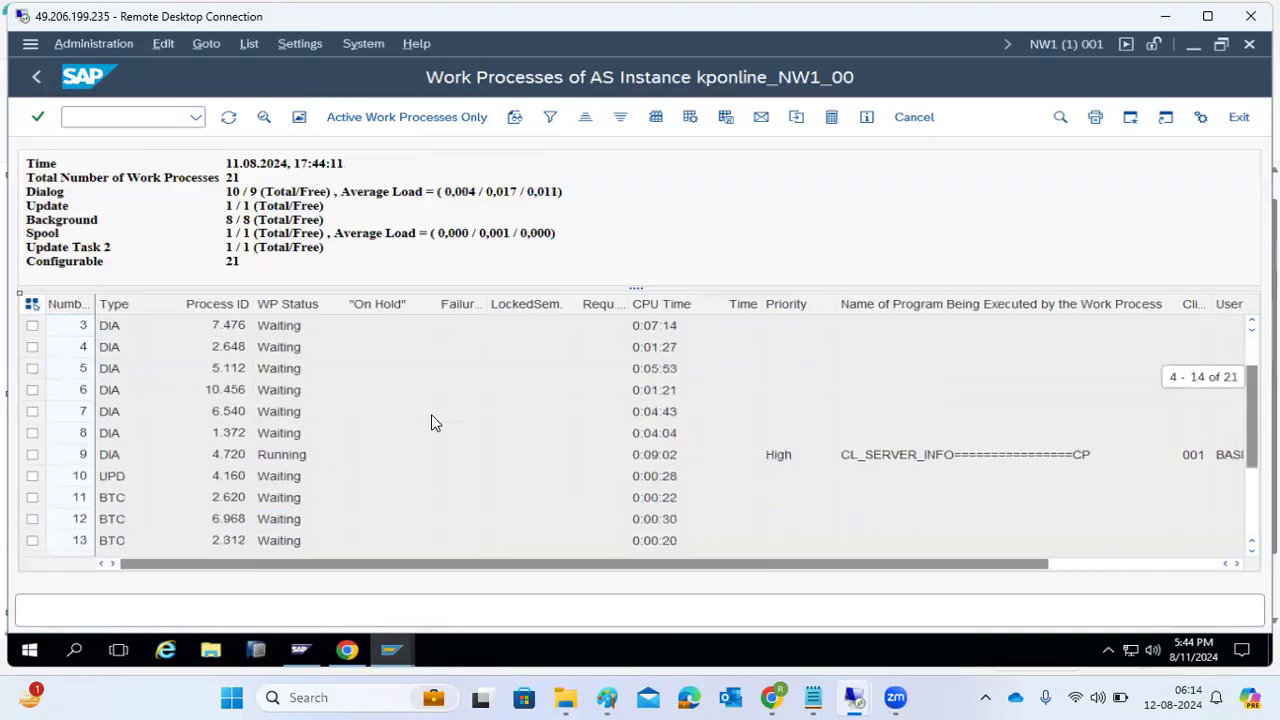
scroll(431, 414, up, 3)
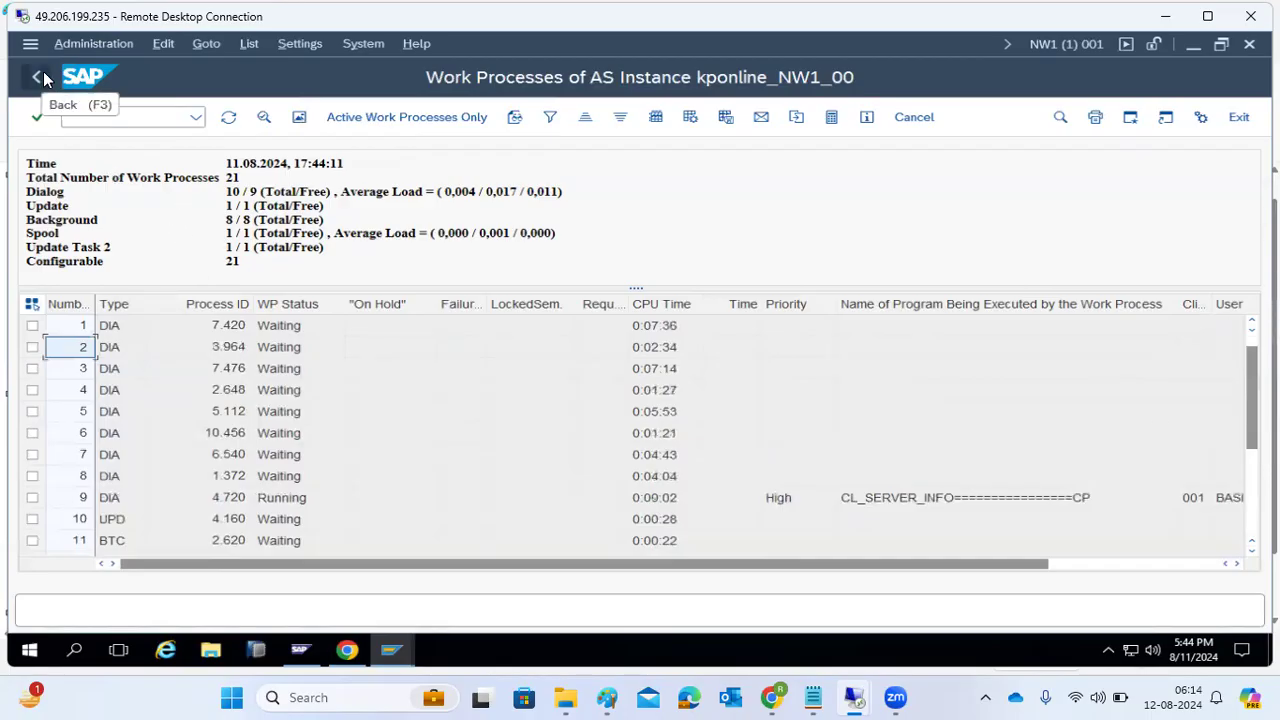
click(229, 118)
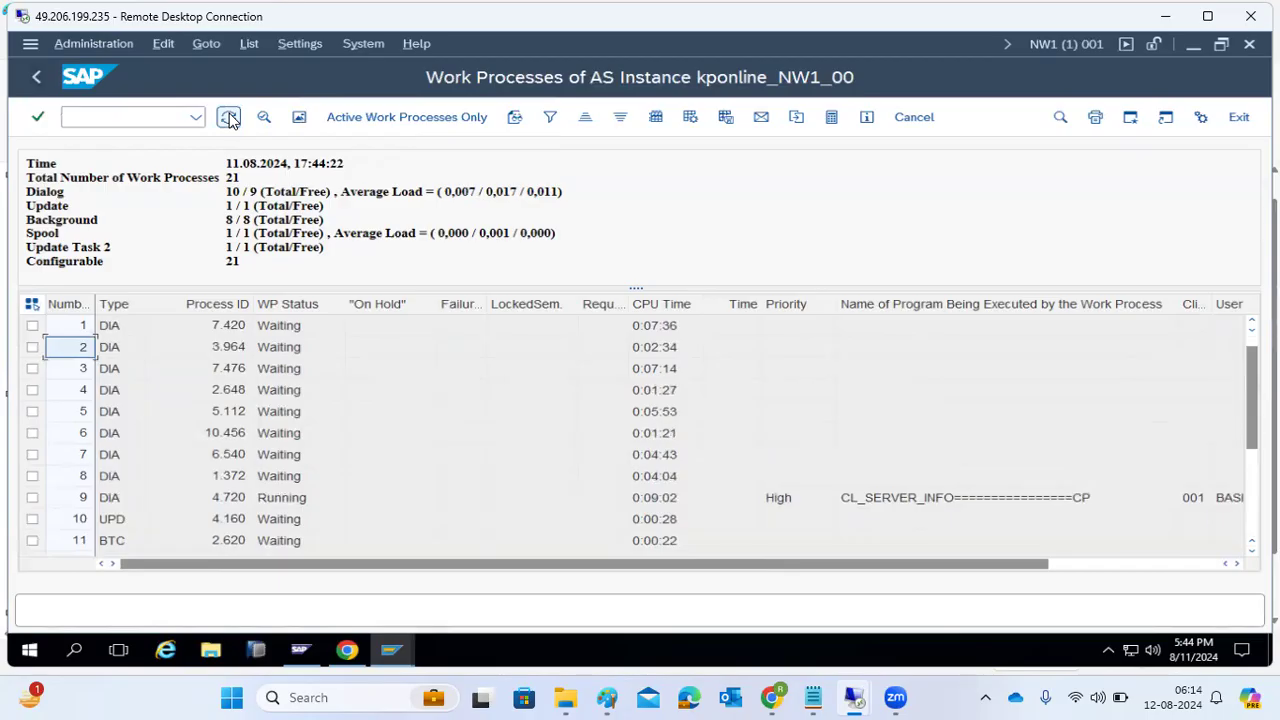
drag(264, 191, 322, 197)
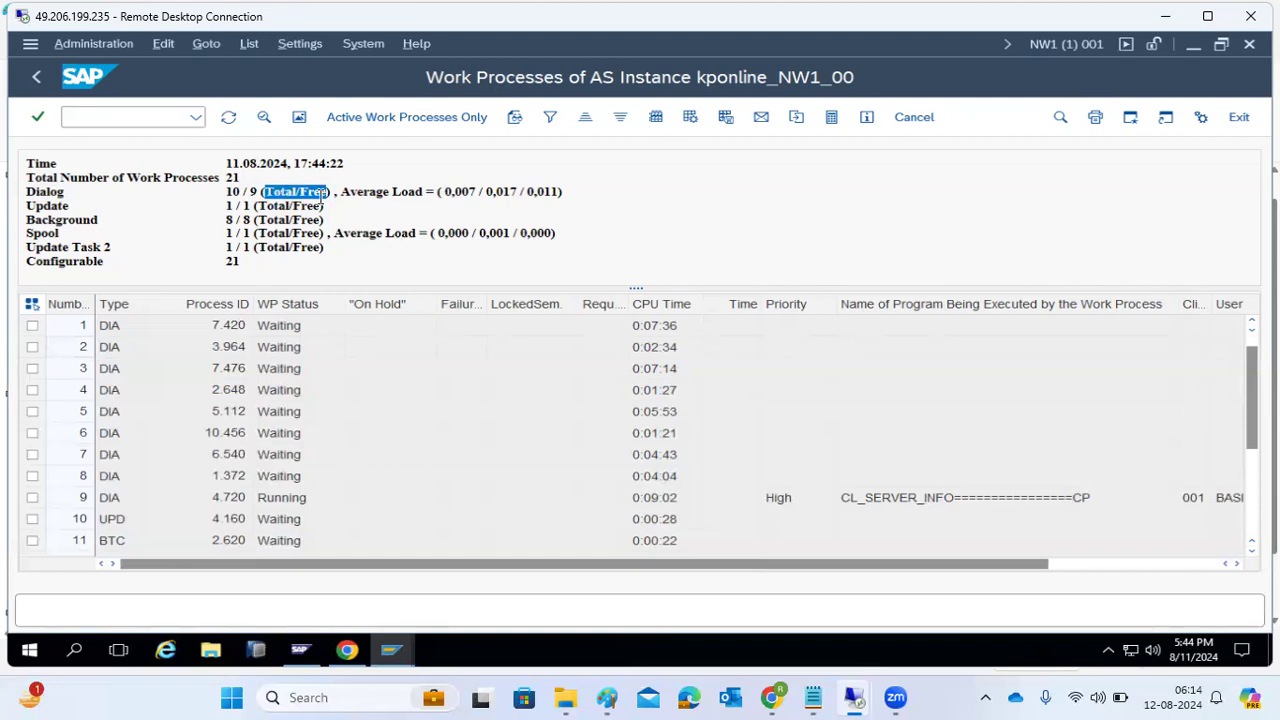
scroll(288, 395, up, 1)
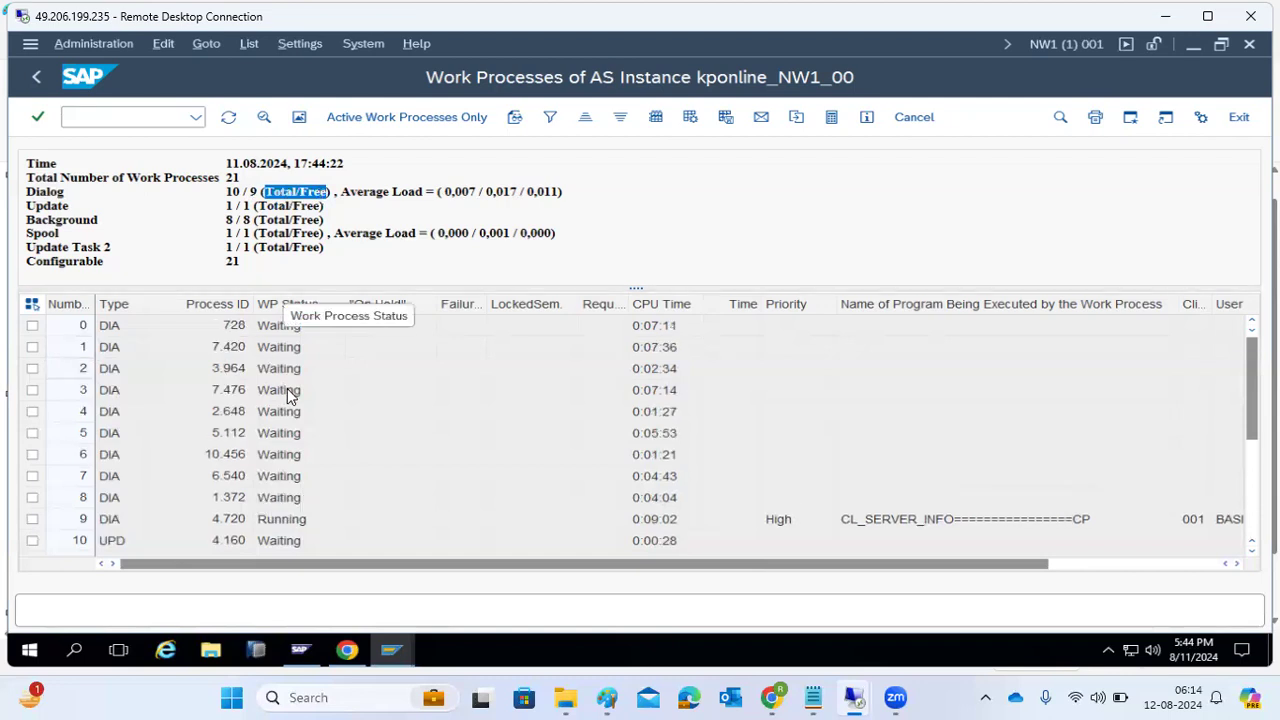
- Replace the current transaction with SM66 and look through the work processes of all AS instances
click(131, 111)
text(/nsm51)
key(Return)
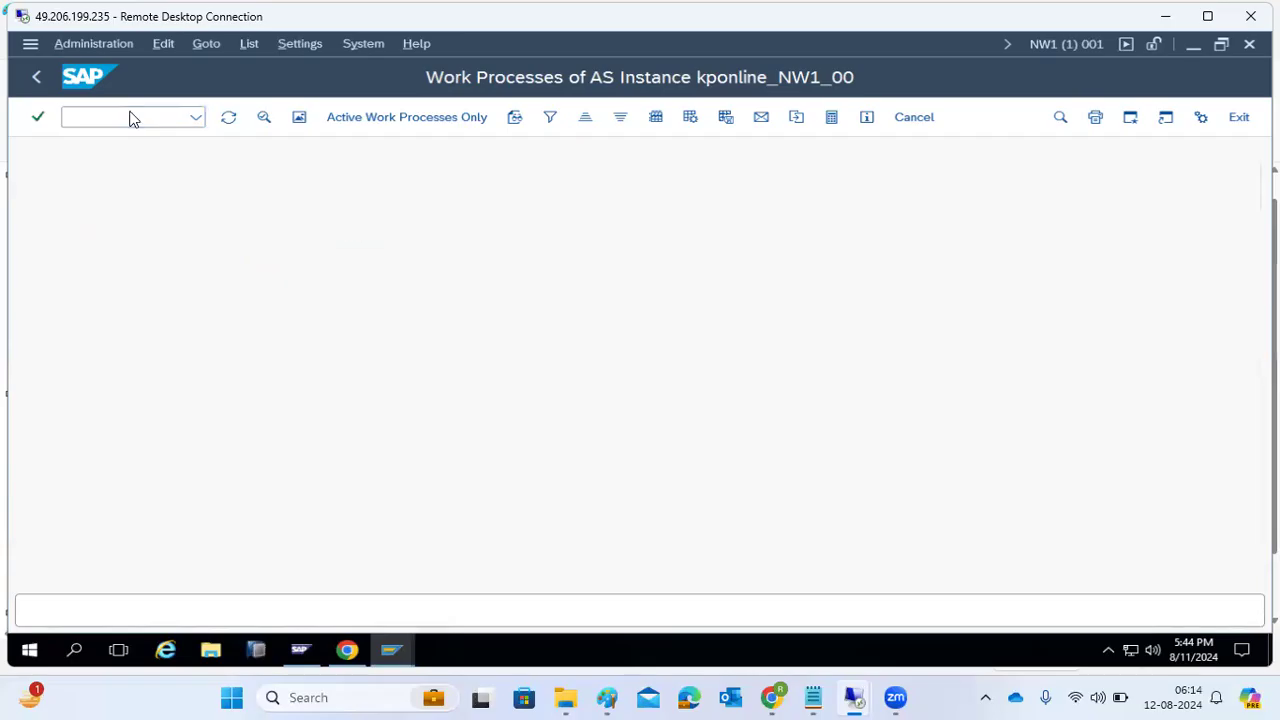
scroll(131, 223, down, 2)
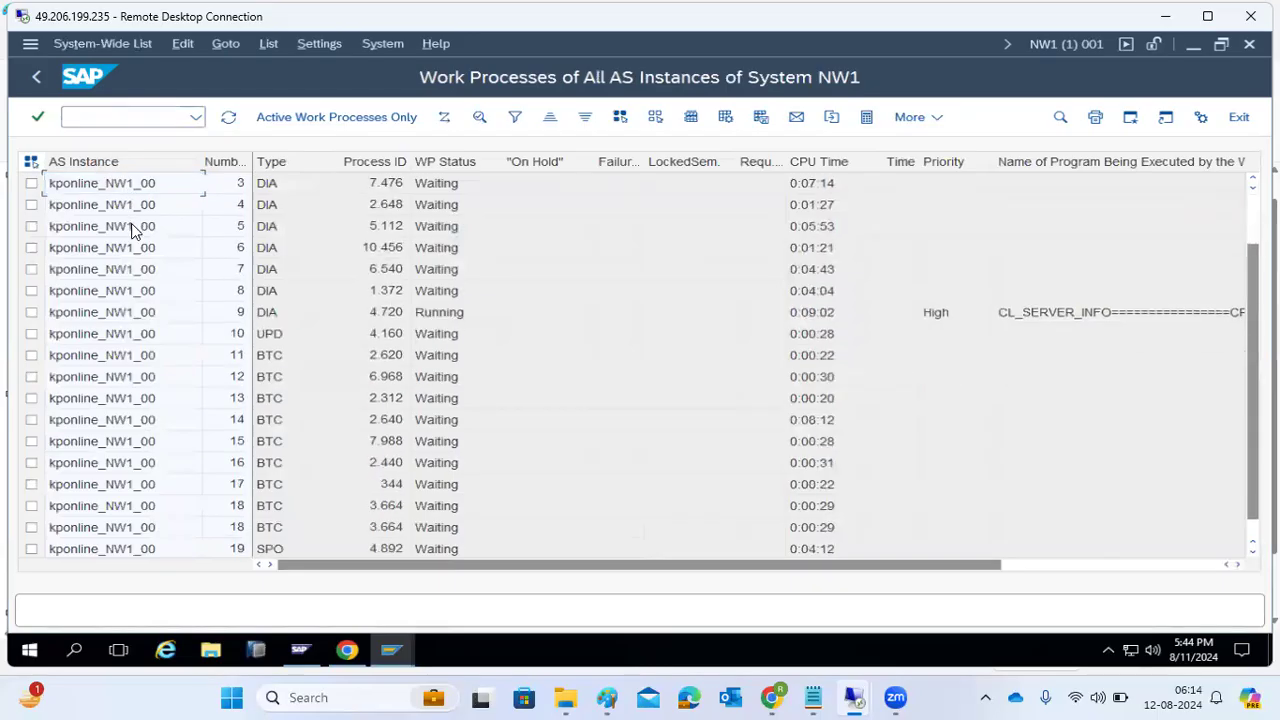
- Compare the upper and lower rows of the system-wide work process list and return to the SAP Easy Access screen
scroll(182, 283, up, 2)
scroll(182, 283, down, 2)
scroll(182, 283, up, 2)
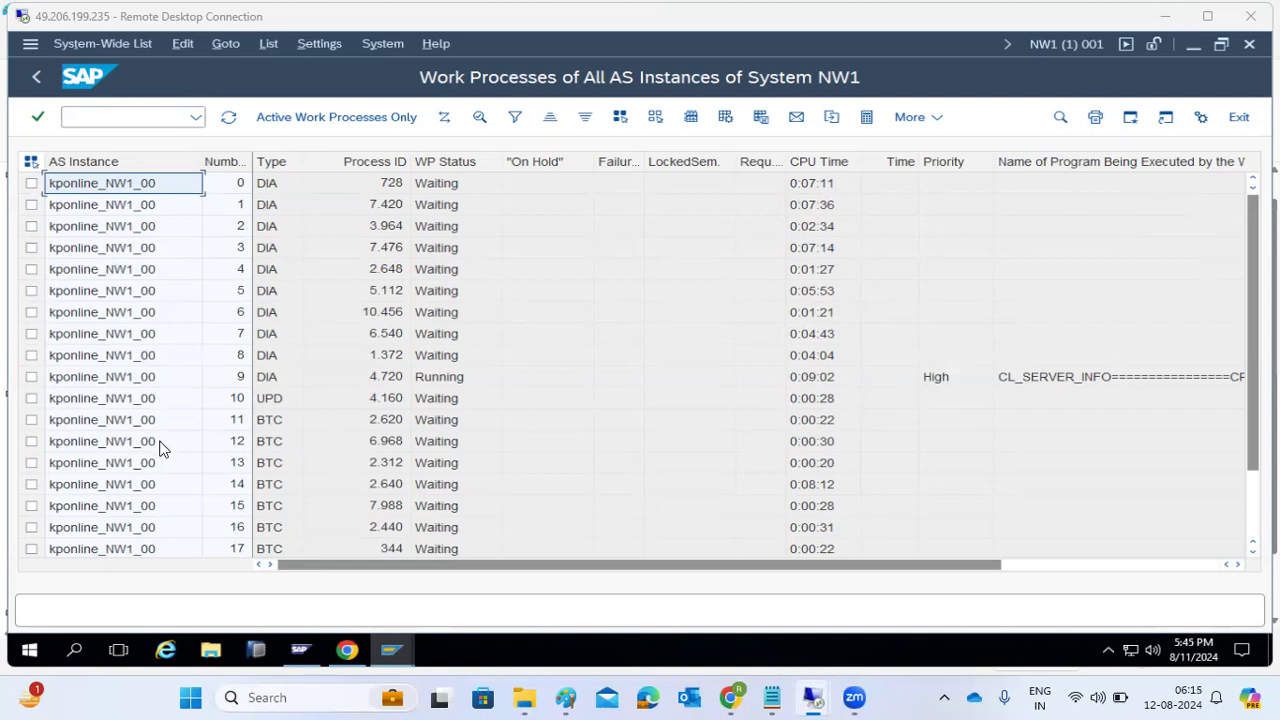
click(35, 77)
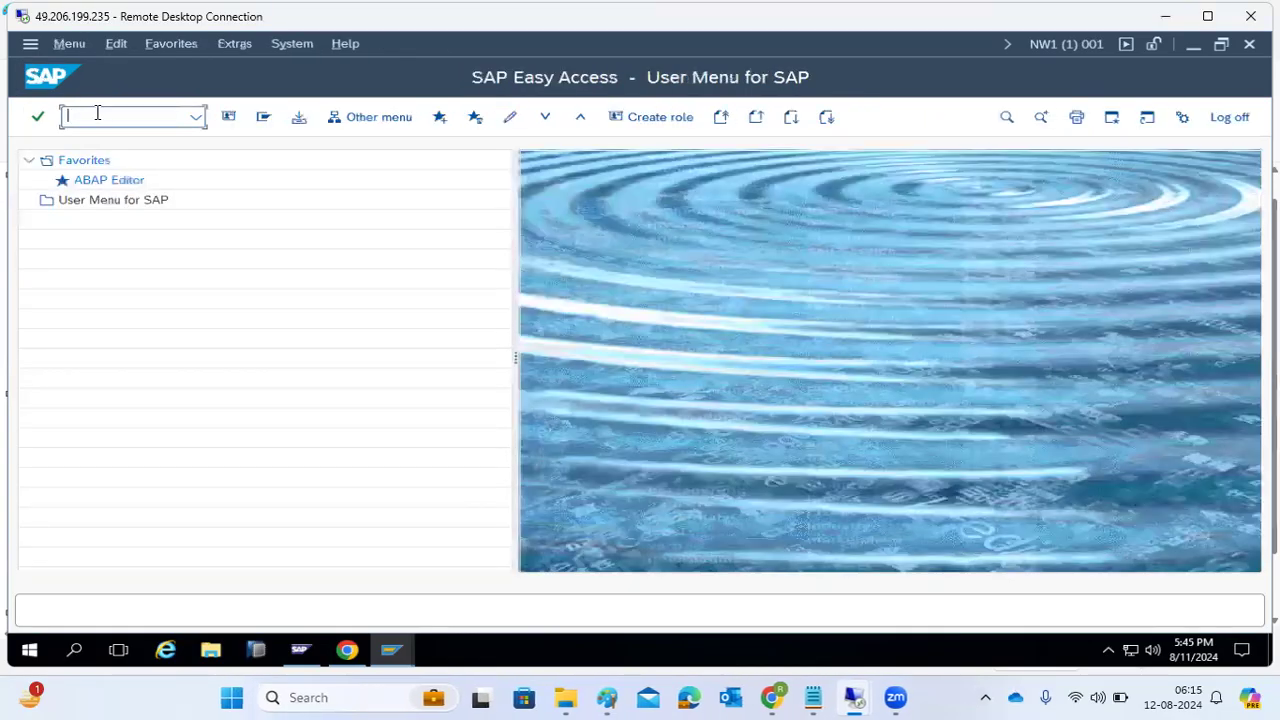
- Switch to the Paint notes and replace the dialog work process line under DVEBMGS with "UPDATE :"
click(1165, 14)
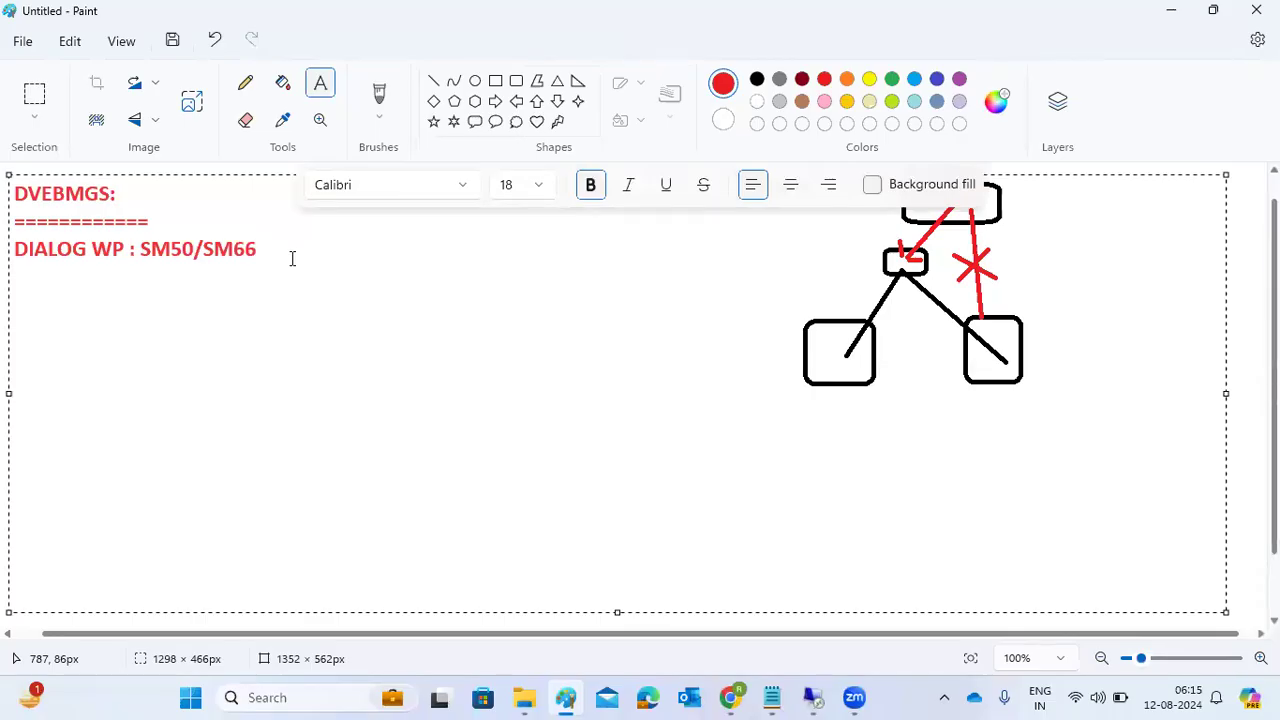
key(BackSpace)
key(BackSpace)
key(BackSpace)
key(BackSpace)
key(BackSpace)
key(BackSpace)
key(BackSpace)
key(BackSpace)
key(BackSpace)
key(BackSpace)
key(BackSpace)
key(BackSpace)
key(BackSpace)
key(BackSpace)
key(BackSpace)
key(BackSpace)
key(BackSpace)
key(BackSpace)
key(BackSpace)
key(BackSpace)
key(BackSpace)
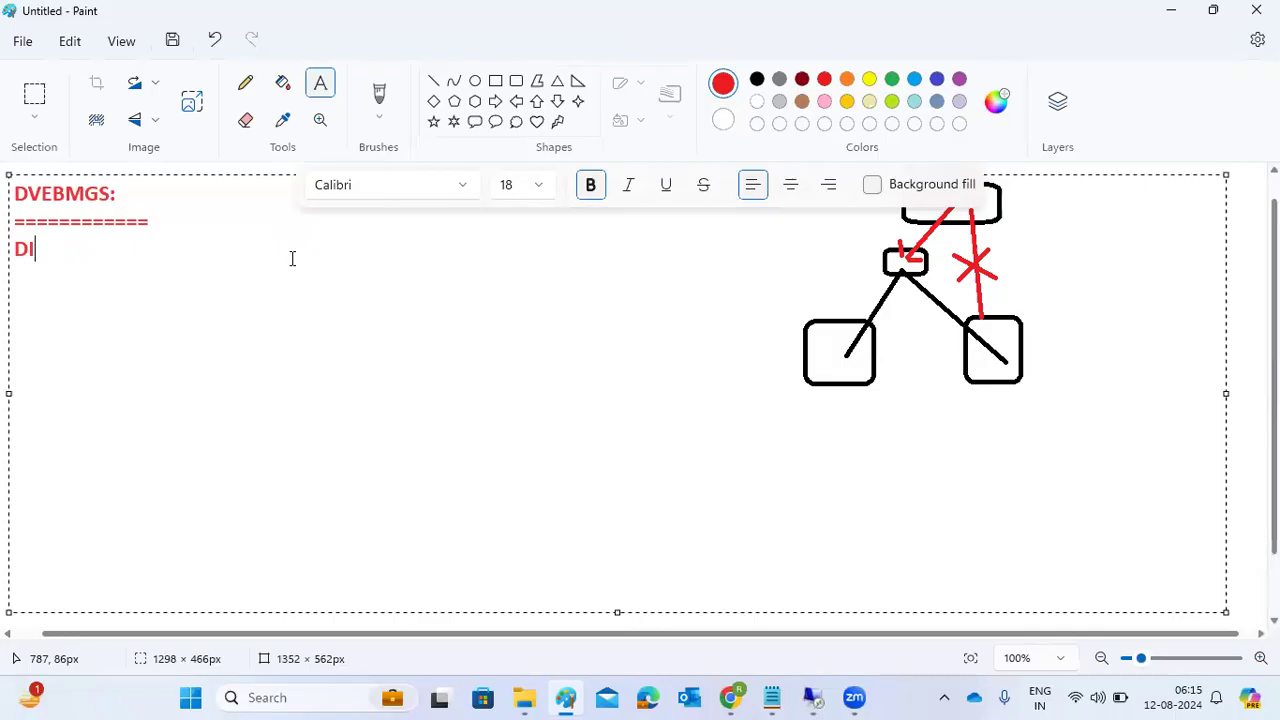
text(UPDATE :)
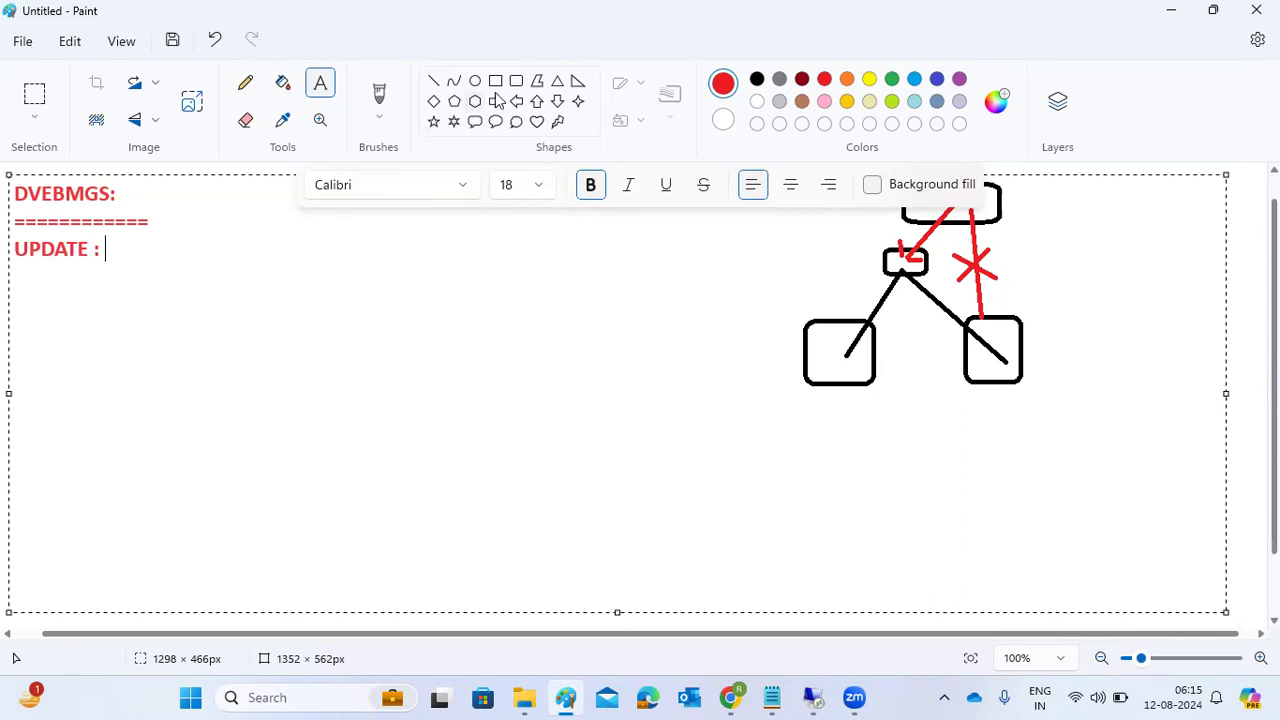
- Switch to SAP Logon, examine the application server and instance number of the SAP NetWeaver Development entry, and cancel without changes
mouse_move(812, 695)
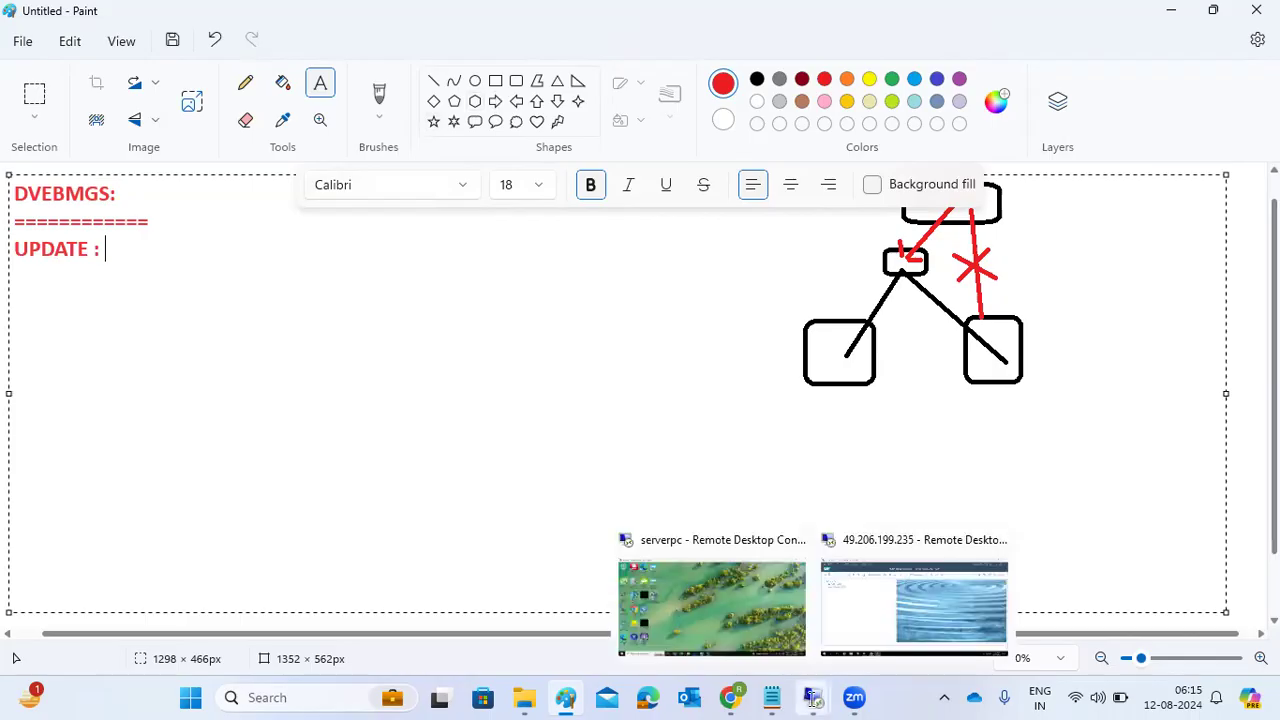
click(857, 594)
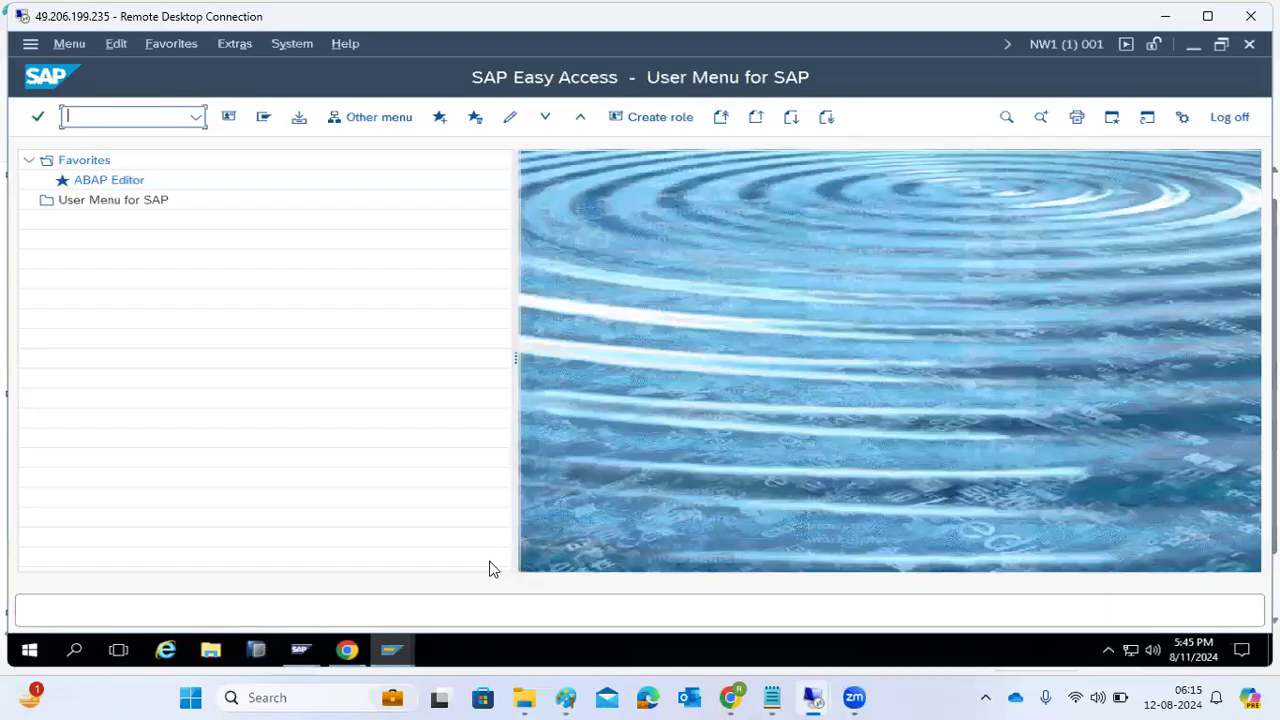
mouse_move(398, 655)
click(303, 576)
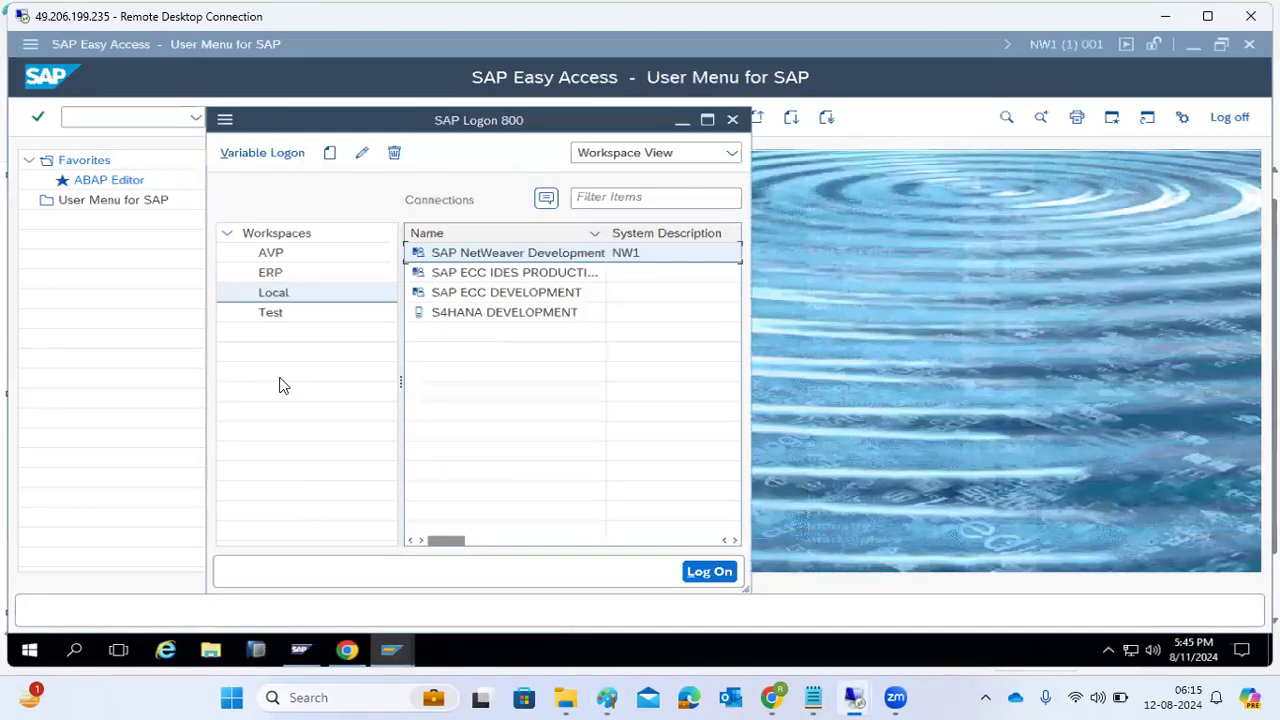
click(362, 152)
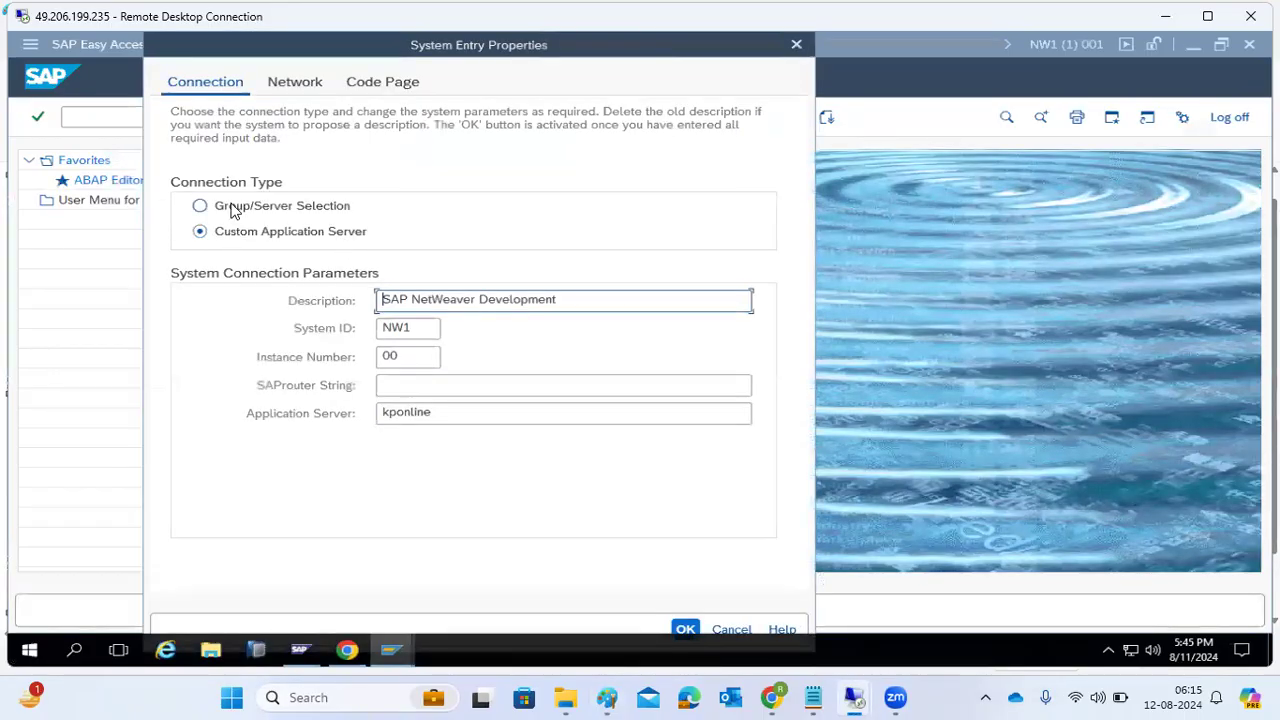
click(418, 406)
drag(430, 406, 342, 405)
double_click(414, 358)
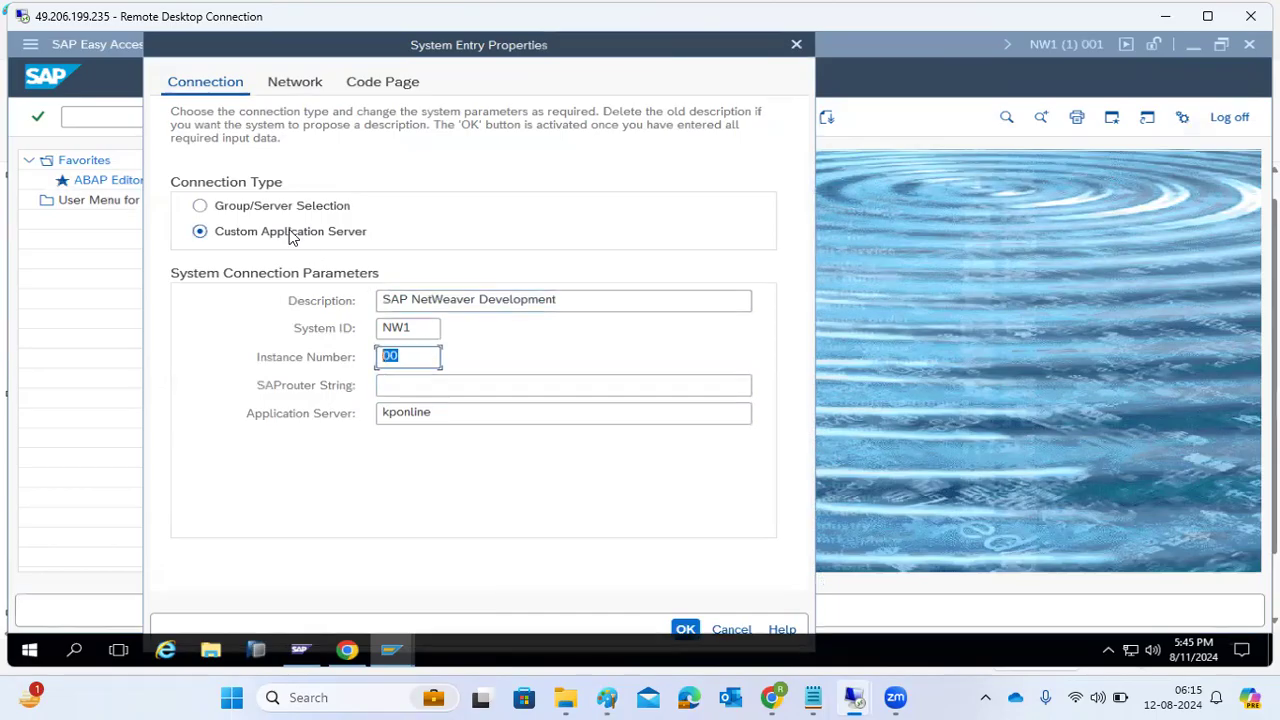
click(724, 634)
click(857, 388)
- Run transaction SM51, view the work processes of instance kponline_NW1_00, and return to the SAP Easy Access screen
click(129, 117)
text(sm51)
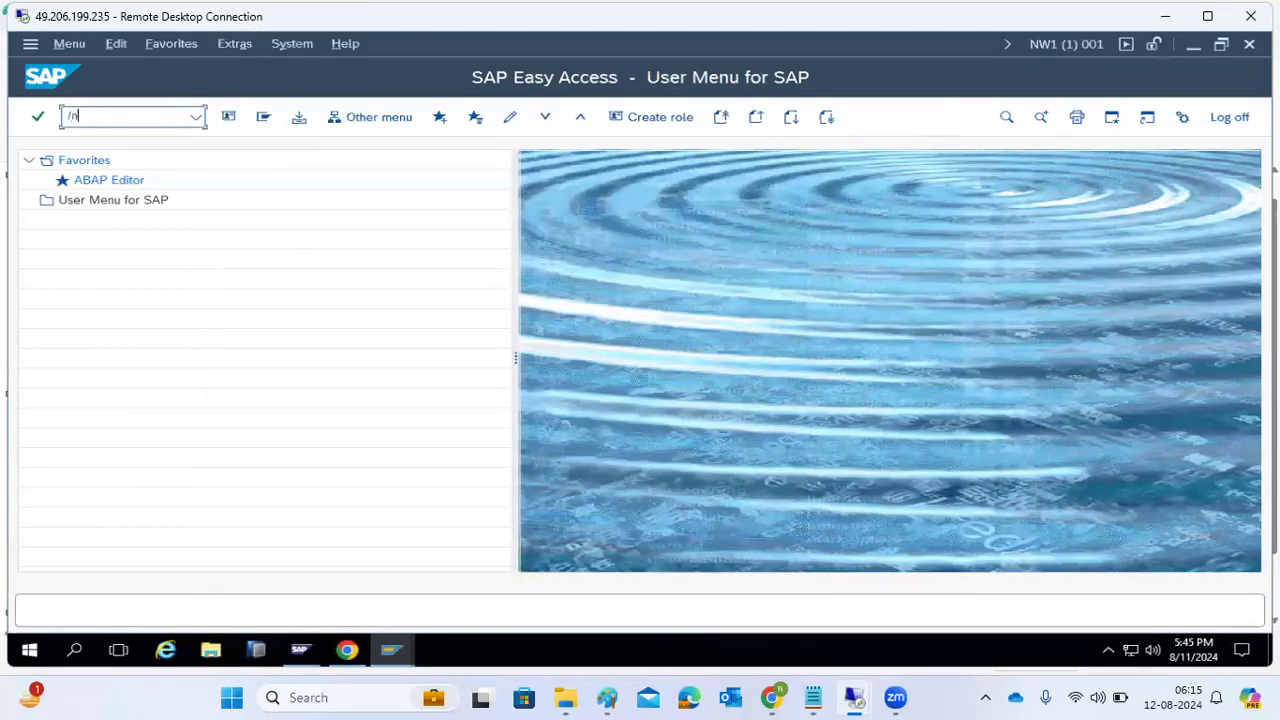
key(Return)
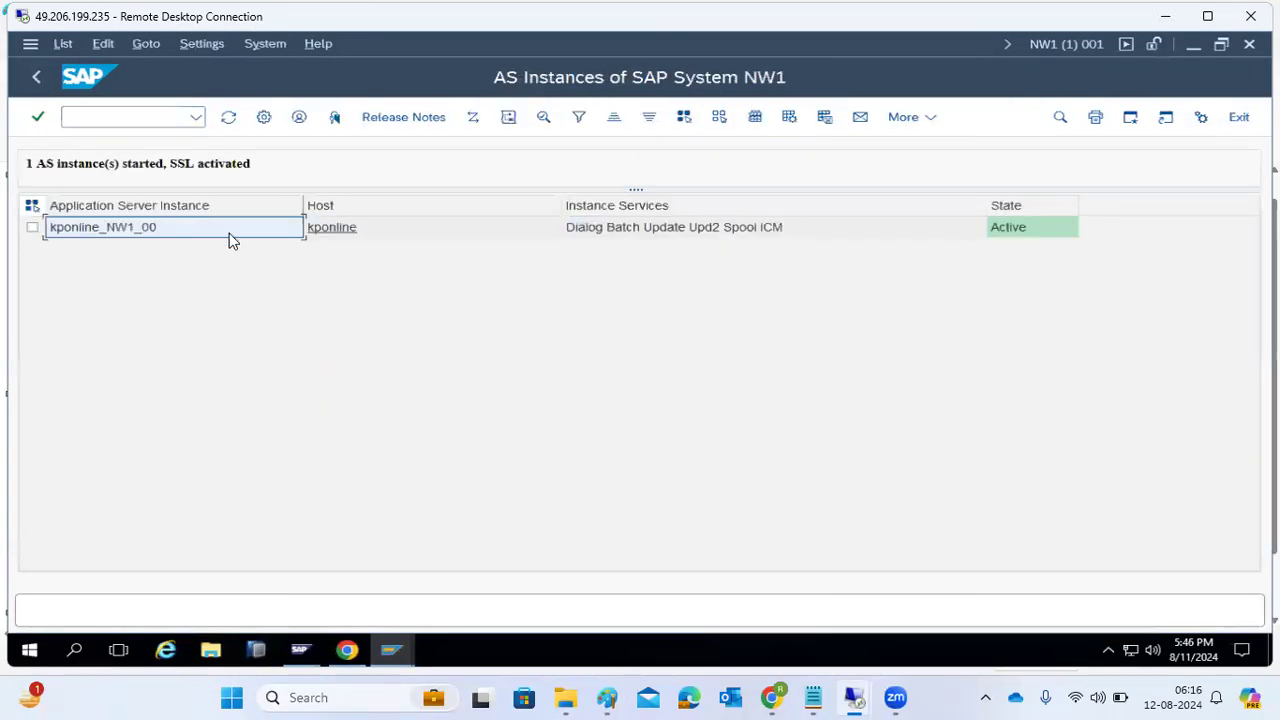
double_click(229, 233)
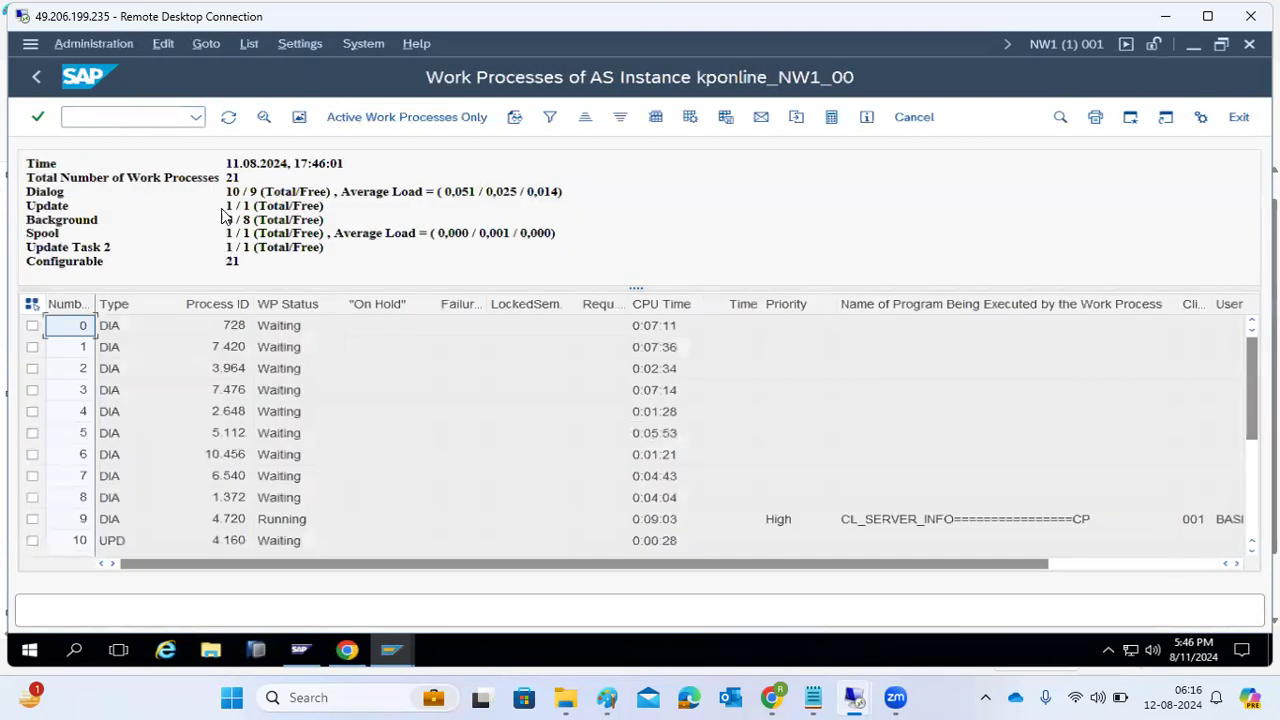
click(38, 78)
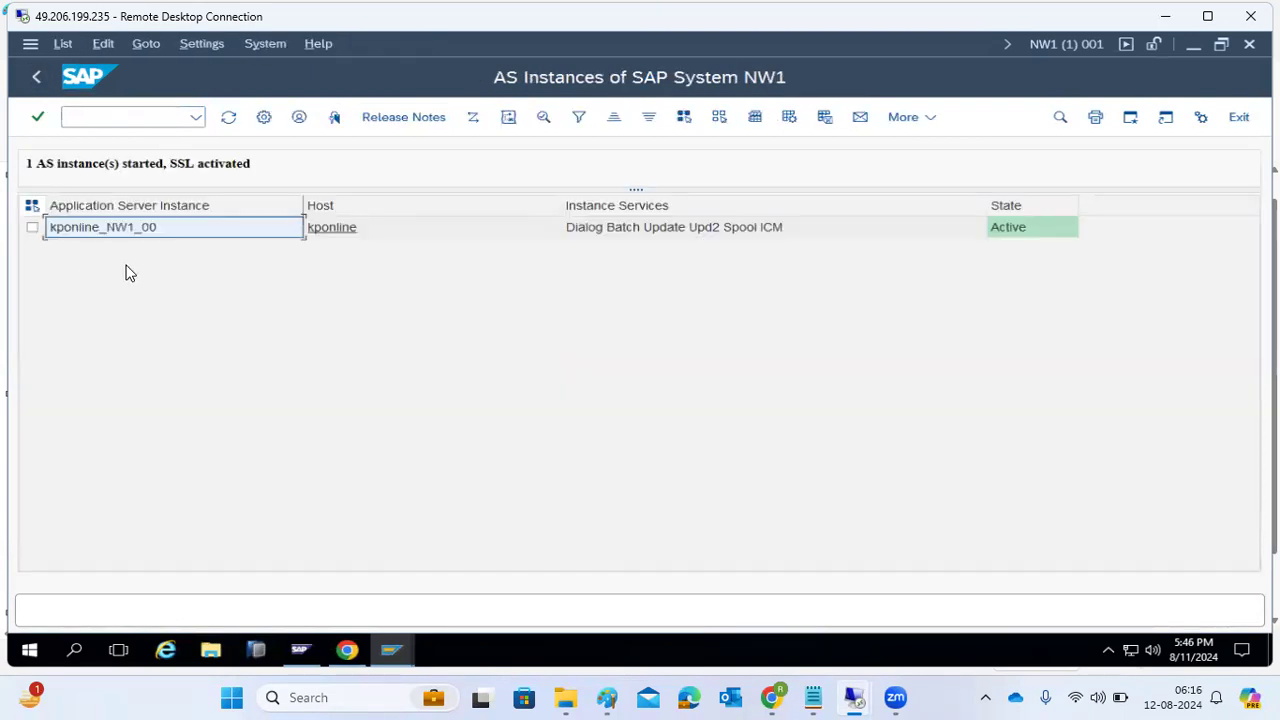
double_click(89, 233)
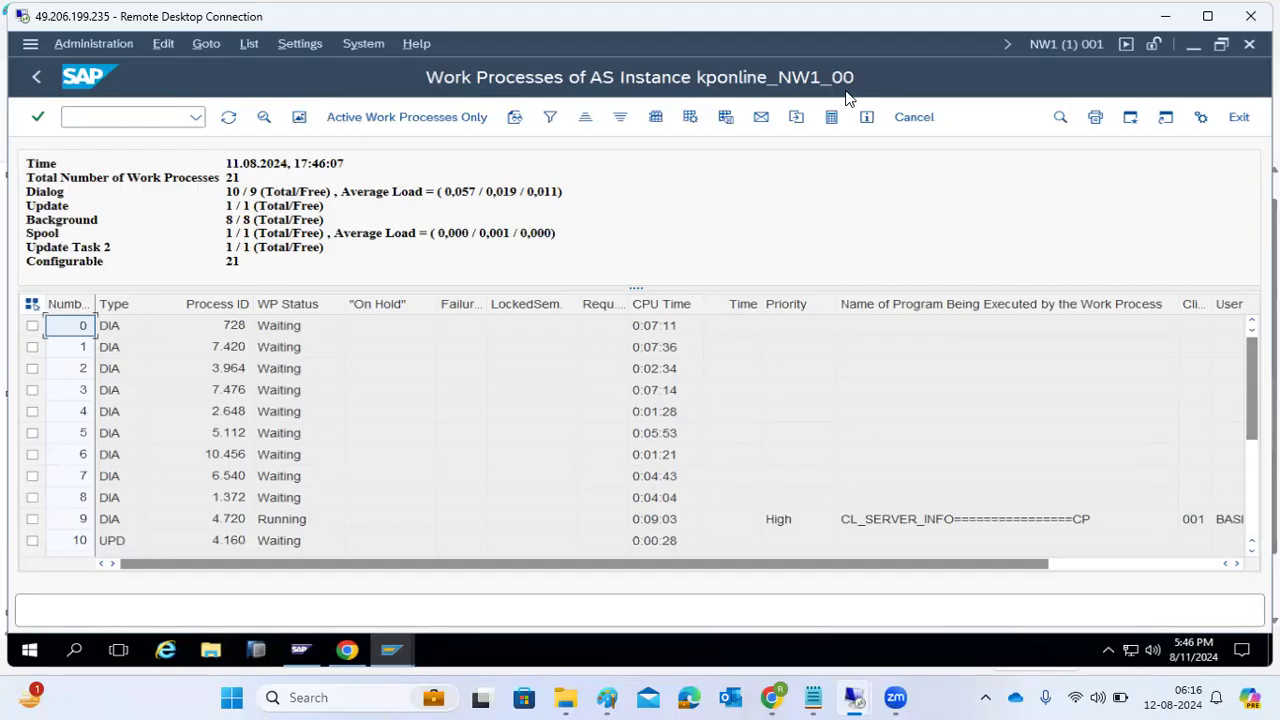
click(36, 76)
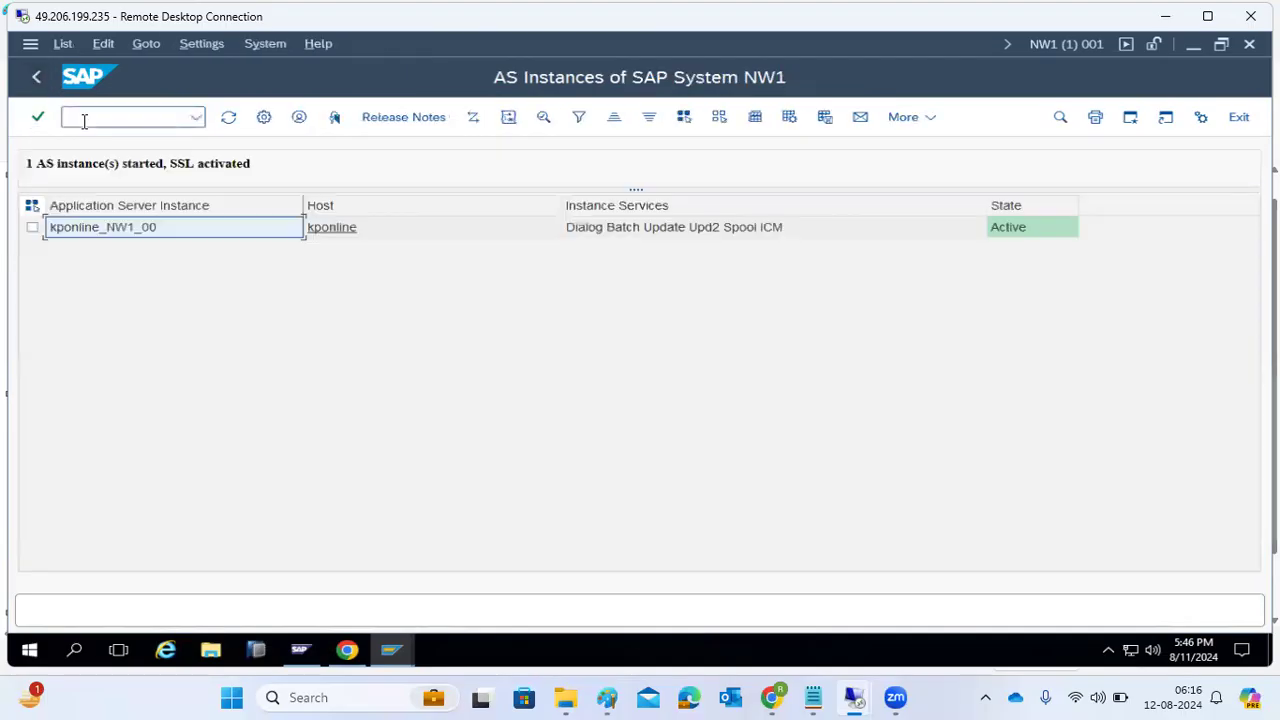
click(37, 77)
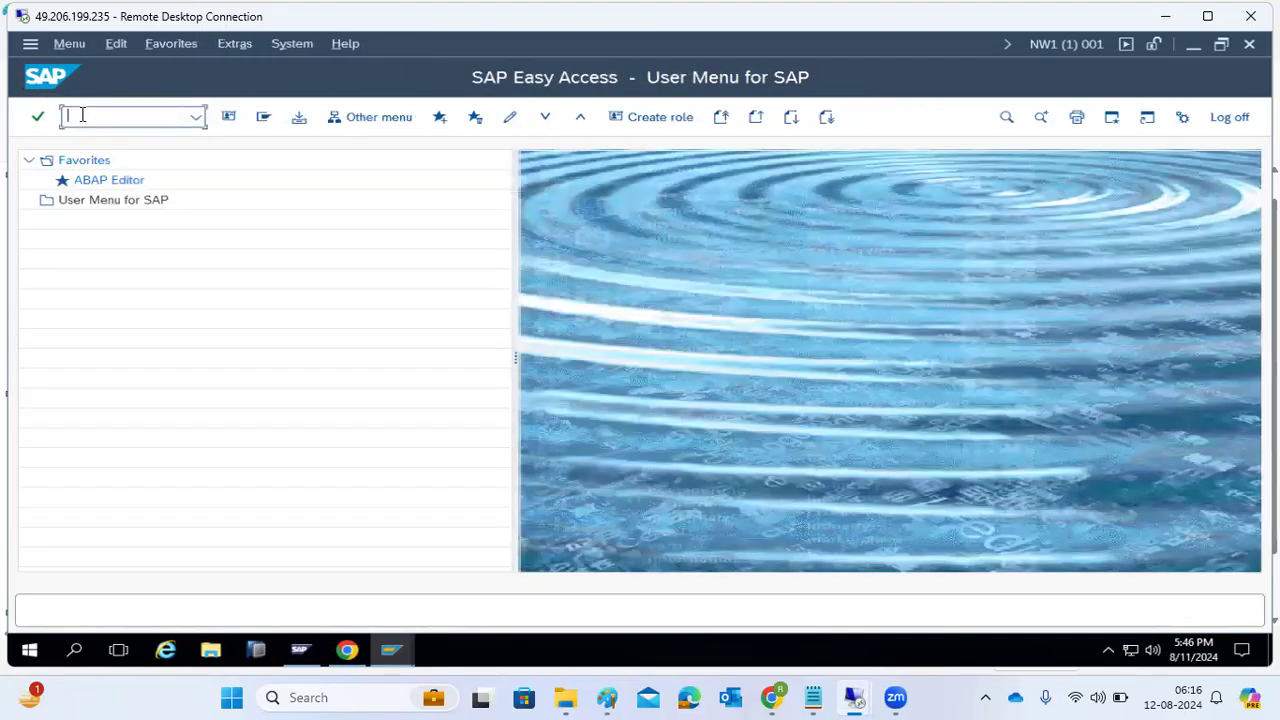
- Switch to the Paint notes and add Sm13 after "UPDATE :"
click(607, 697)
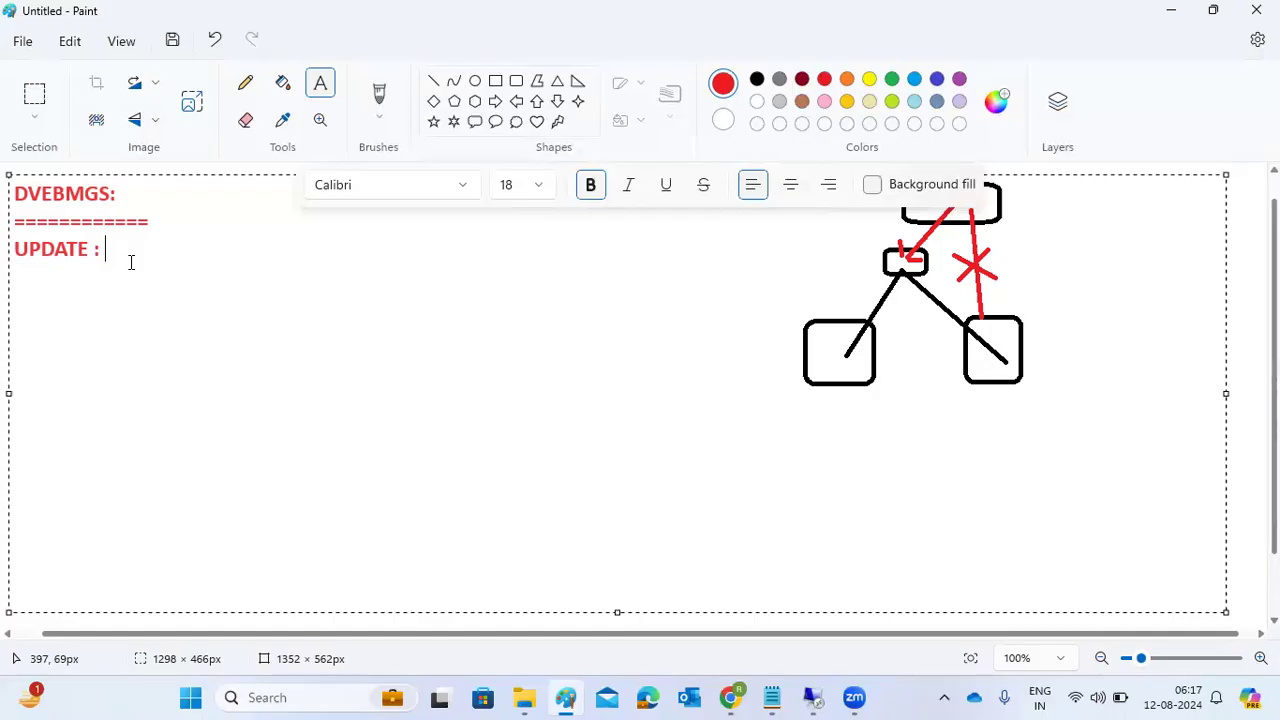
text(Sm13)
- Switch back to the remote SAP session and run transaction SM13
mouse_move(812, 697)
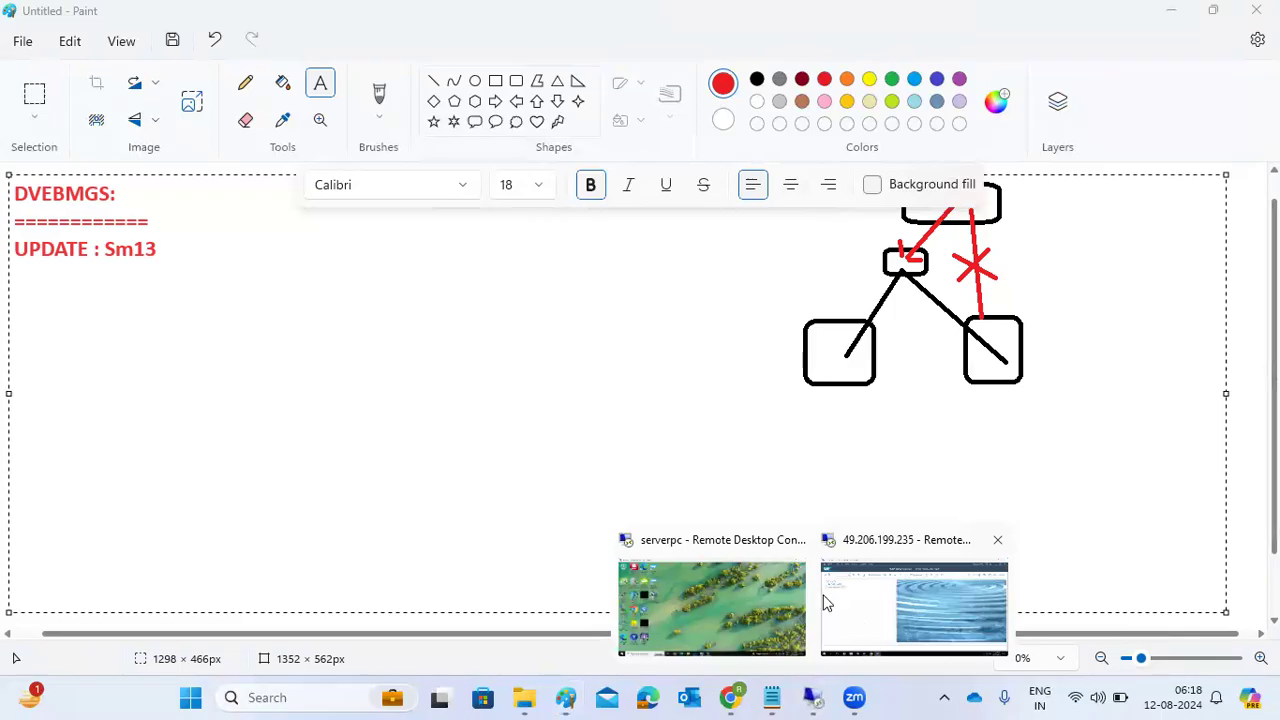
click(826, 602)
text(sm1)
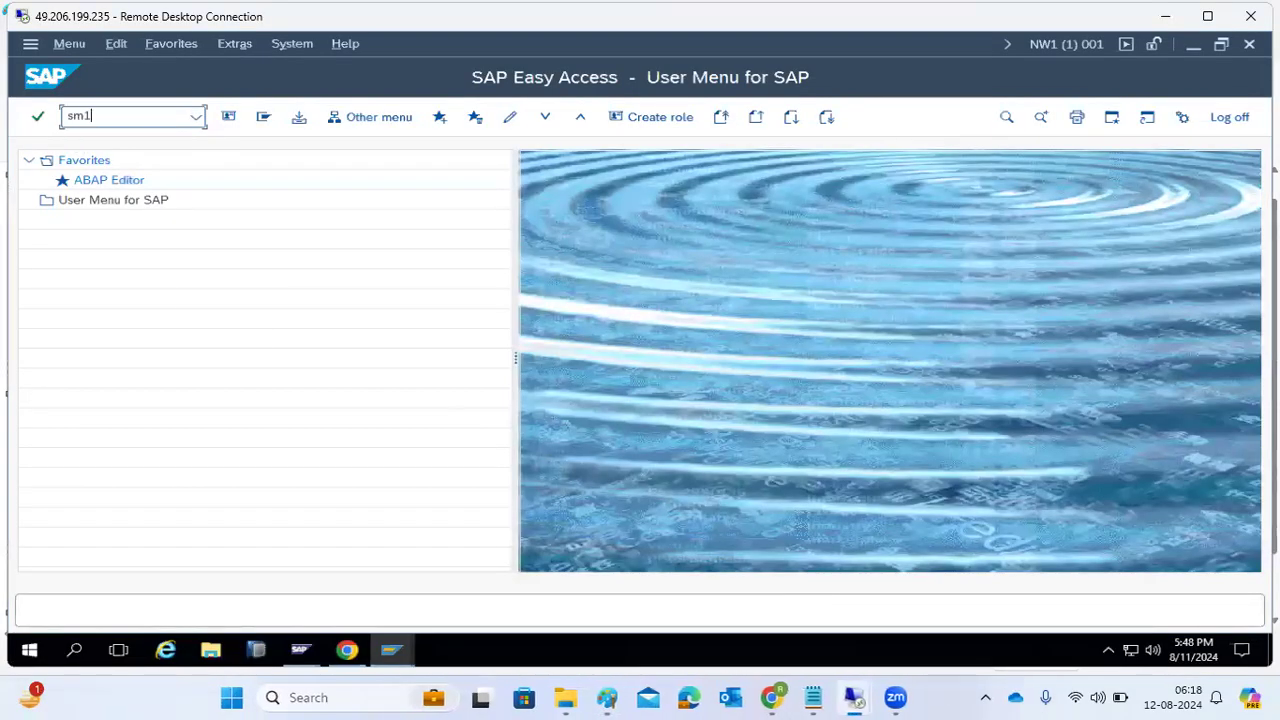
text(3)
key(Return)
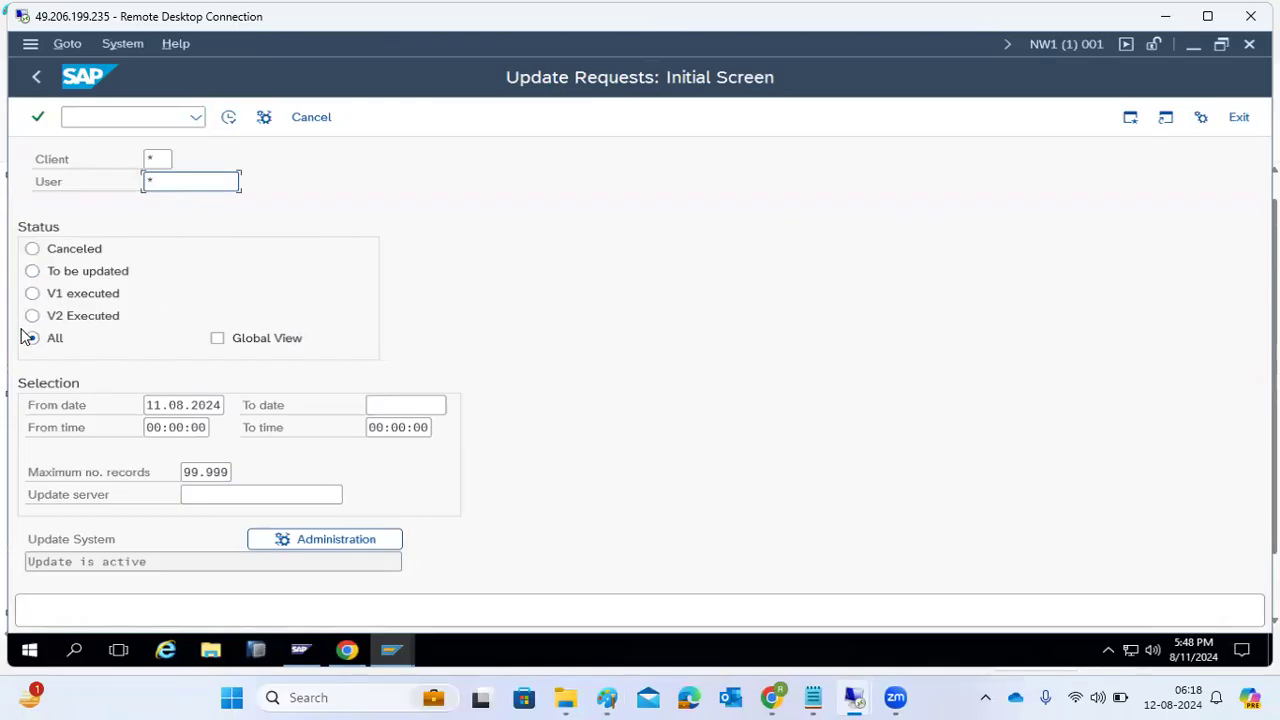
- List update requests of status All from 11.08.2024, after briefly choosing the Canceled status
click(33, 252)
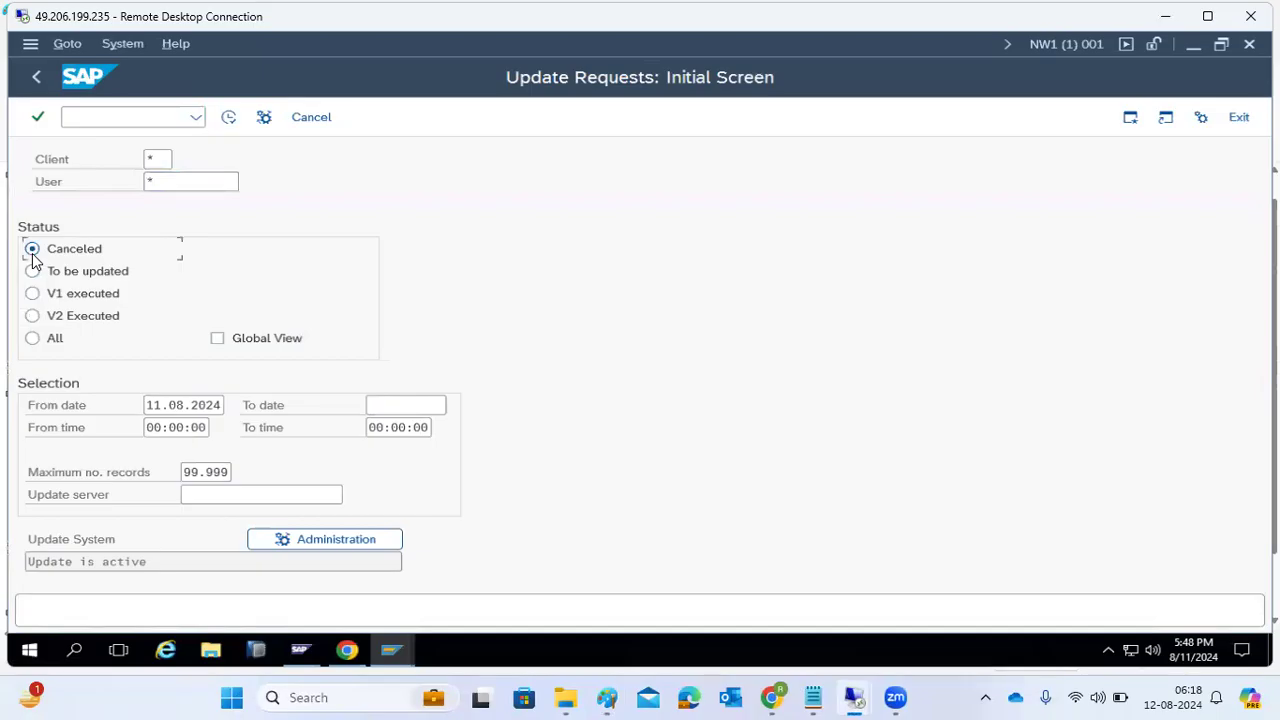
click(33, 340)
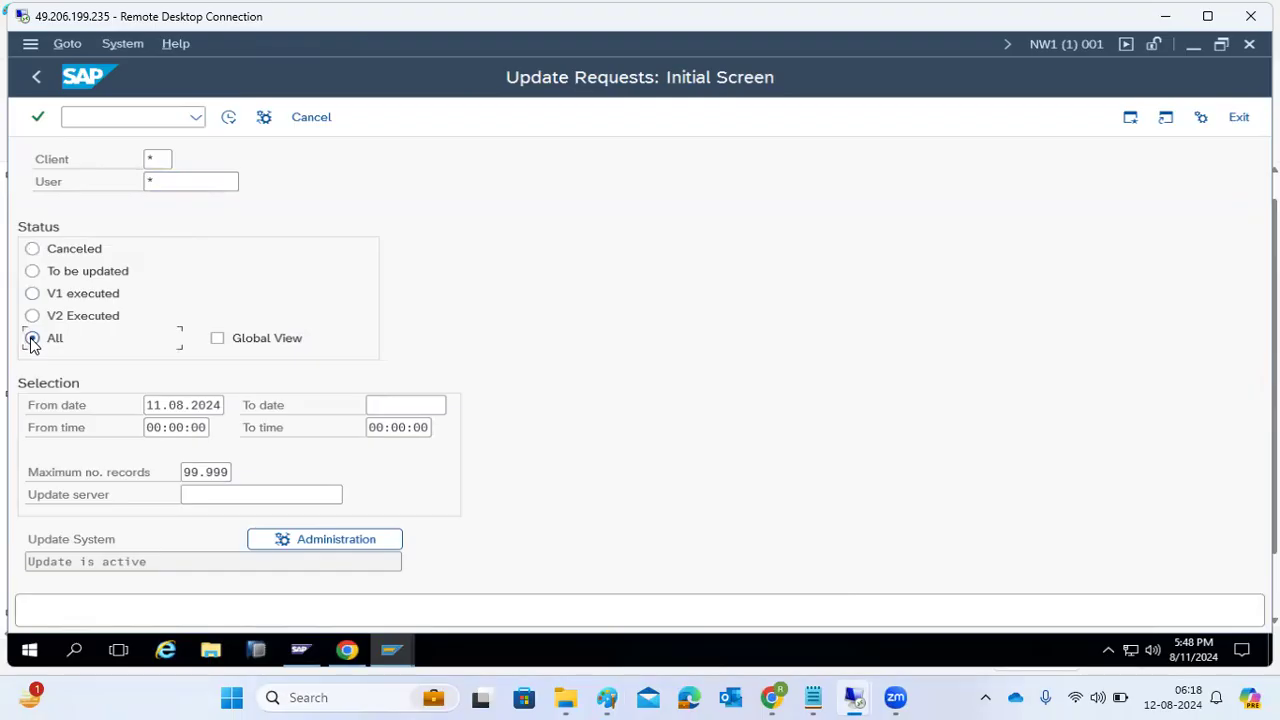
click(165, 408)
click(228, 118)
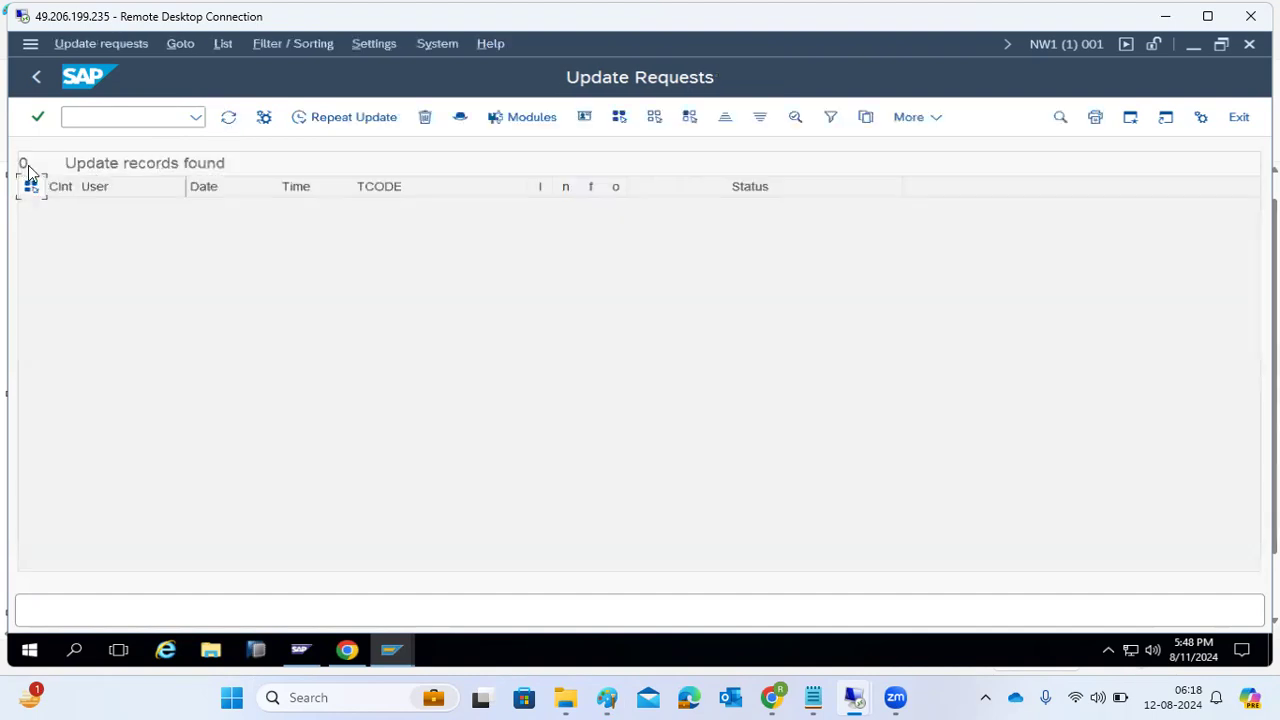
- Return to the selection, set the From date to 01.08.2024 and list the update requests
click(35, 78)
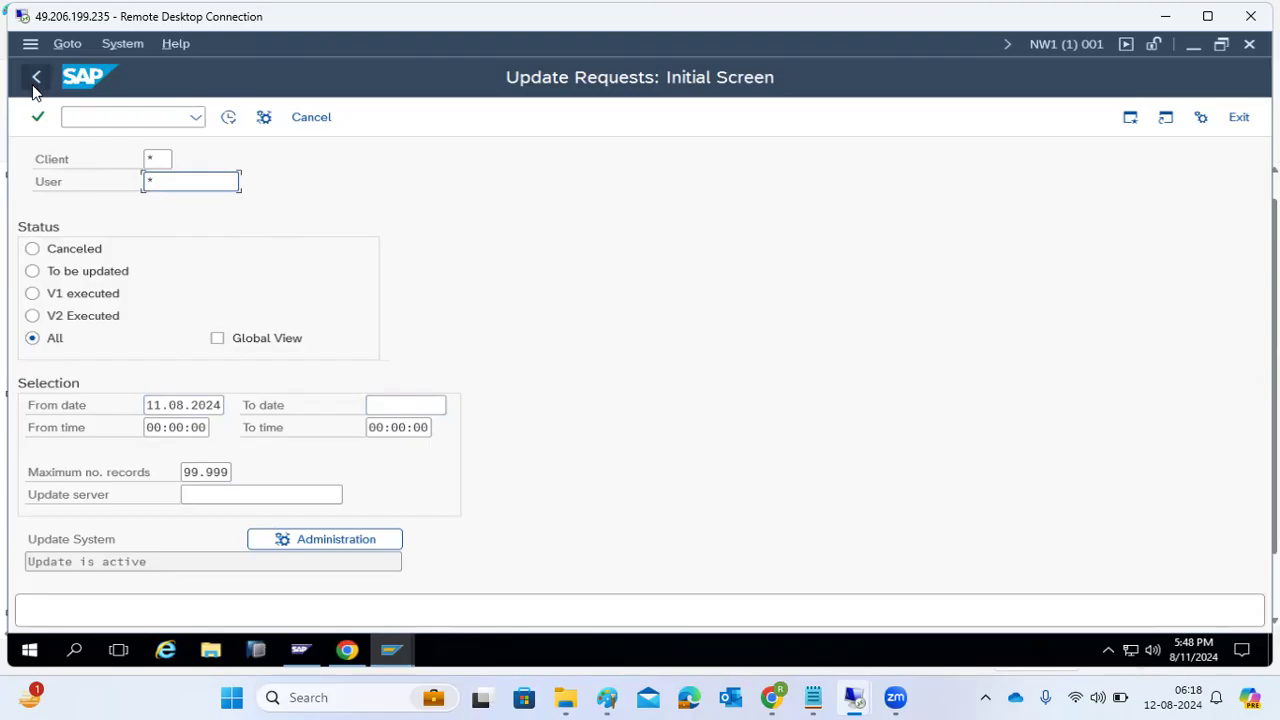
click(158, 405)
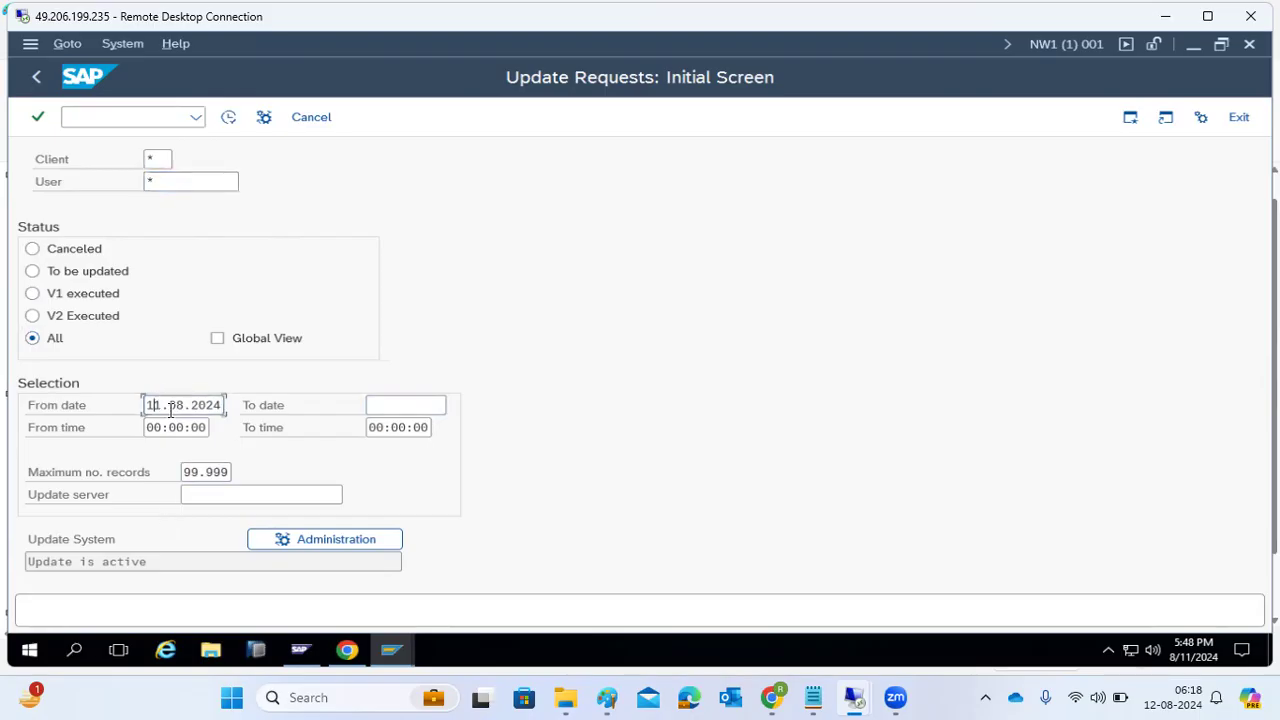
key(Delete)
click(228, 119)
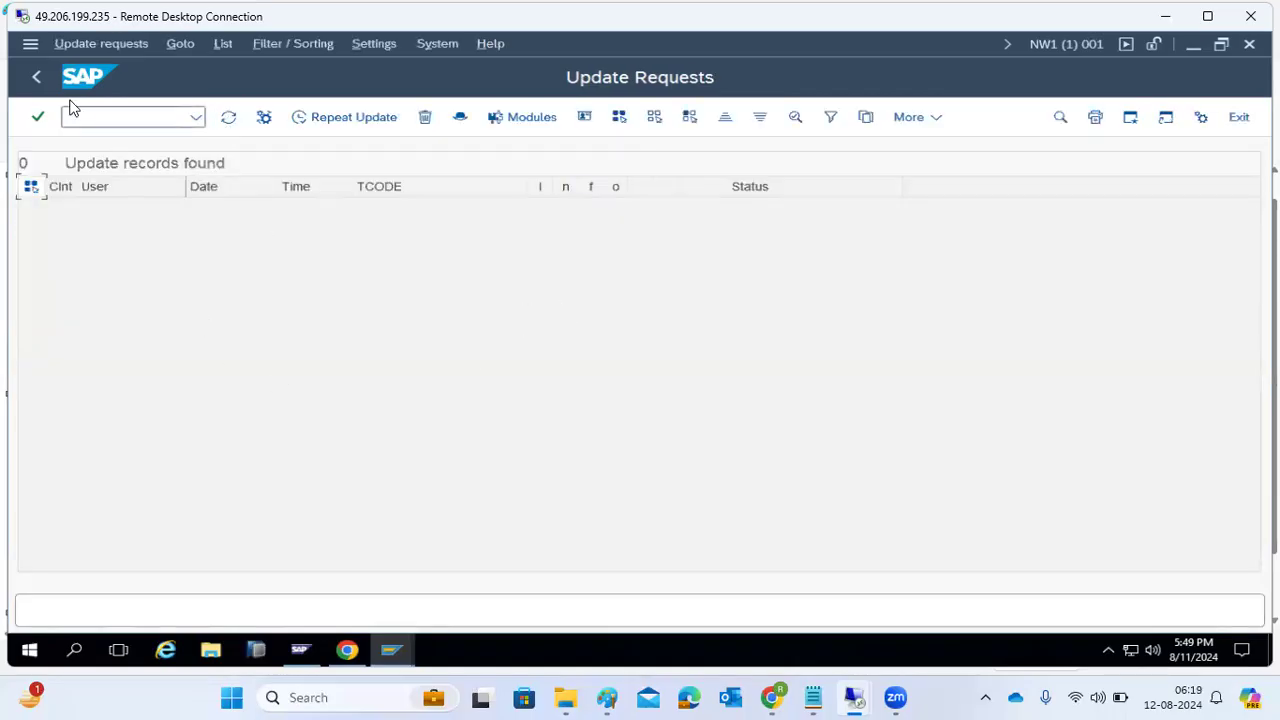
- Widen the From date selection to an earlier period and list the update requests of all statuses
click(36, 80)
click(195, 405)
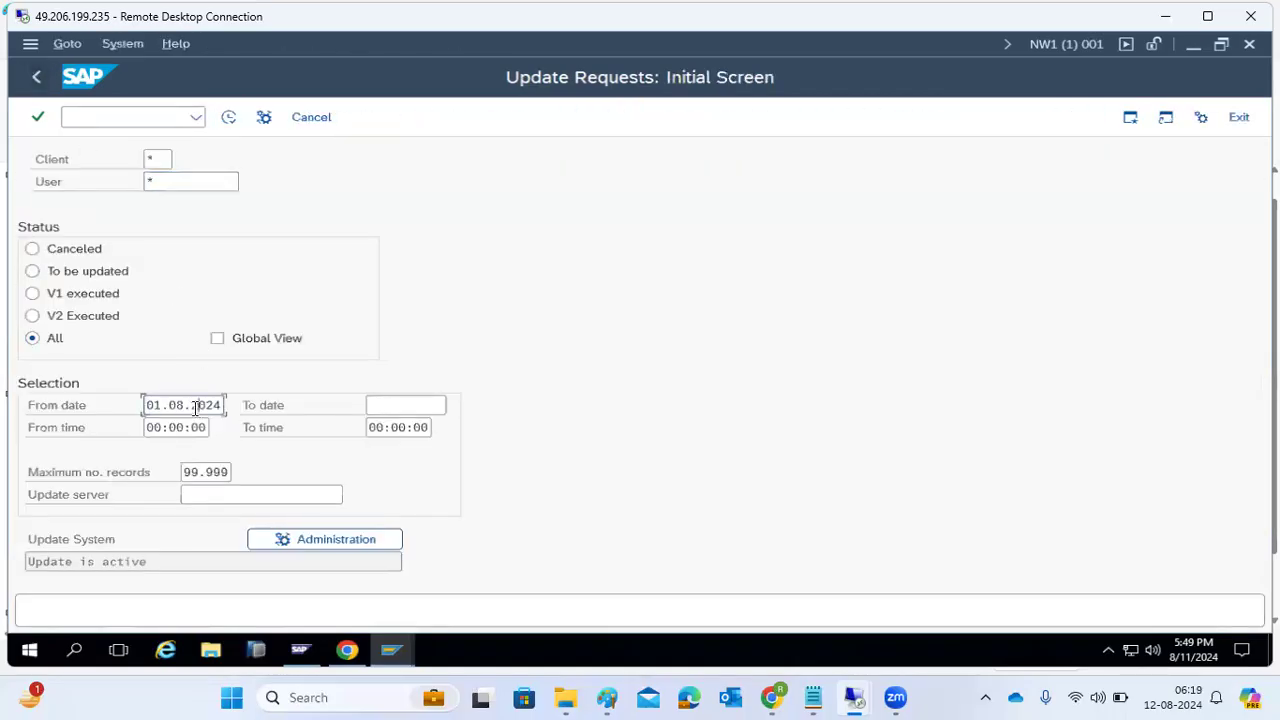
double_click(195, 405)
key(BackSpace)
click(229, 117)
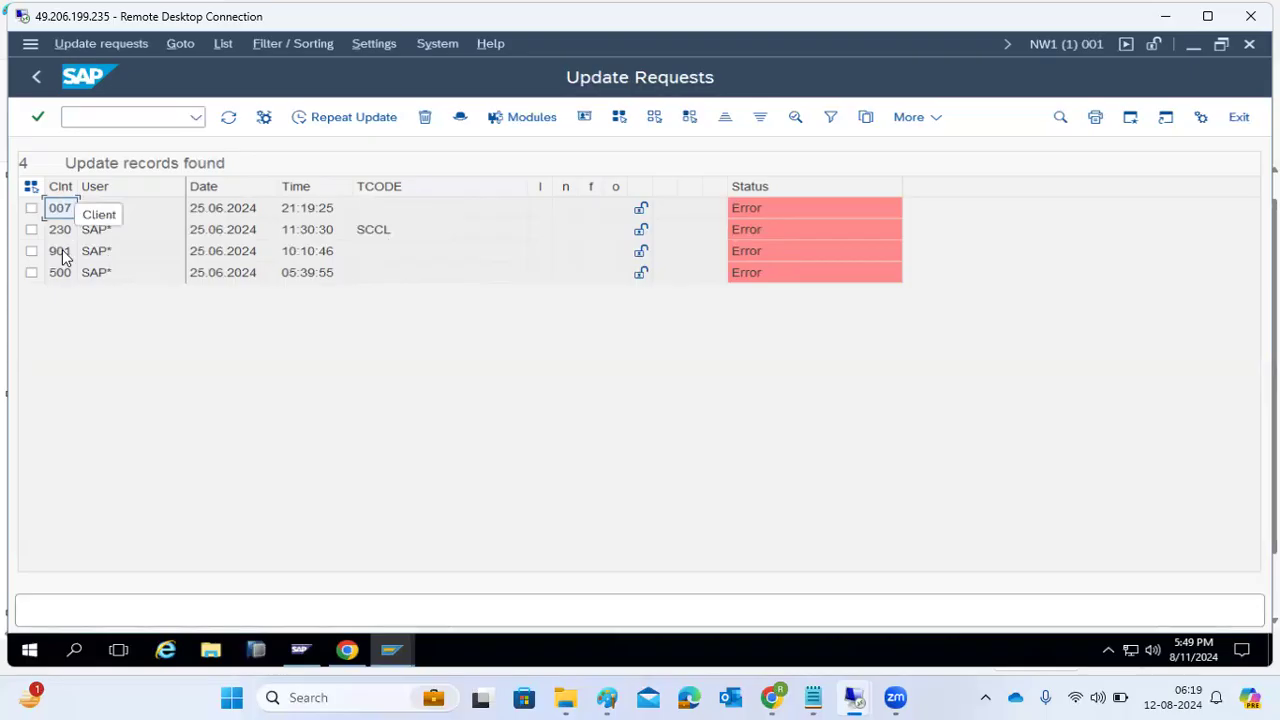
- Open the update request of client 007 and read the status and error details of its first NRINTERVAL_WRITE_DOCUMENT module
double_click(118, 212)
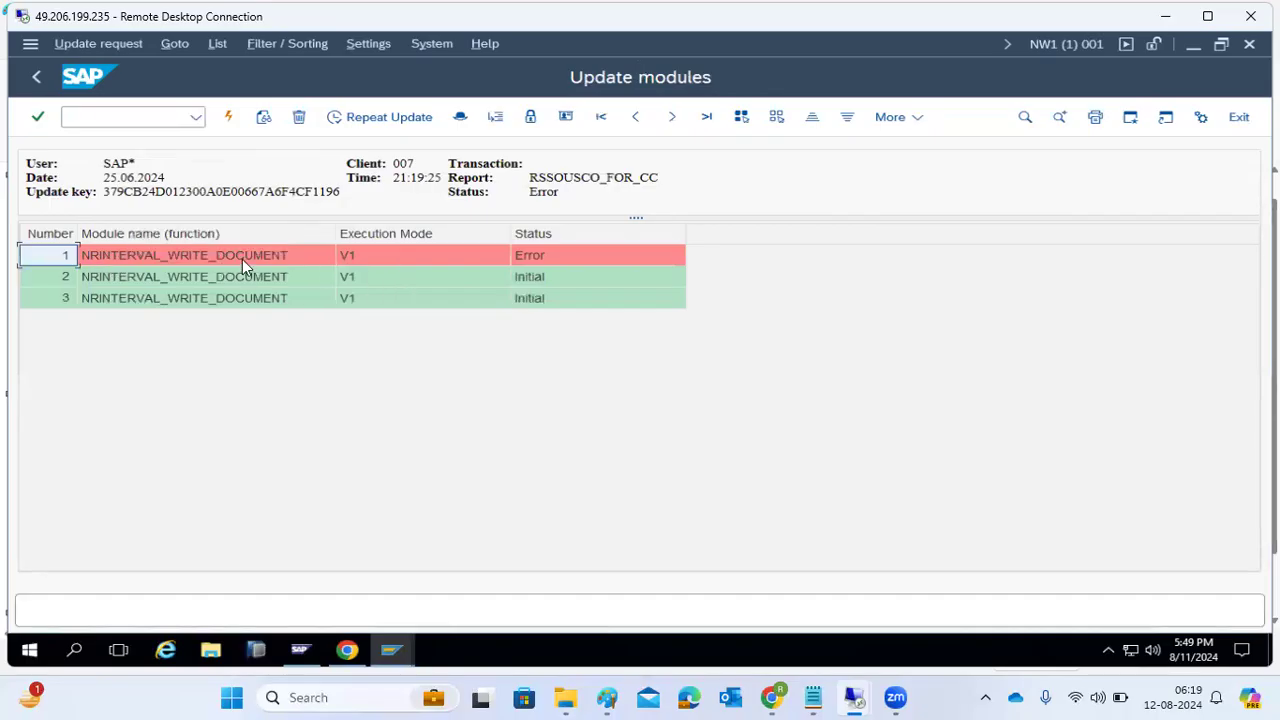
double_click(208, 255)
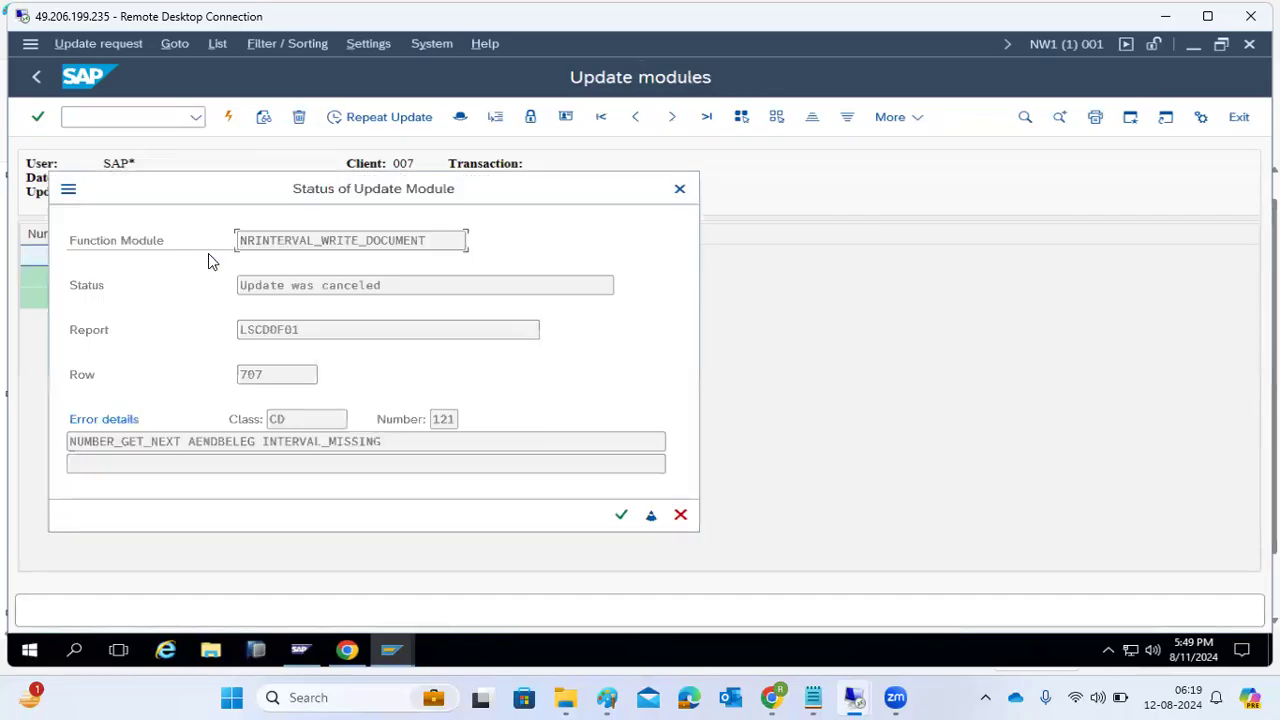
drag(277, 286, 344, 286)
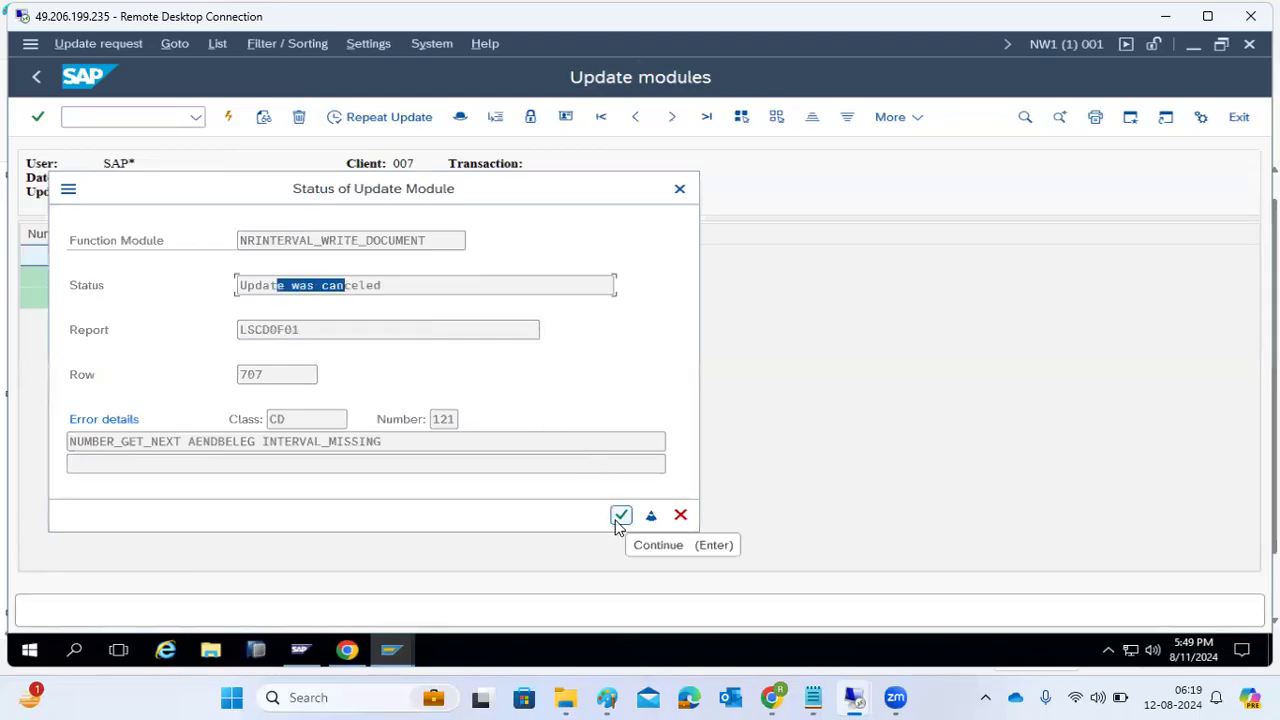
drag(262, 441, 369, 453)
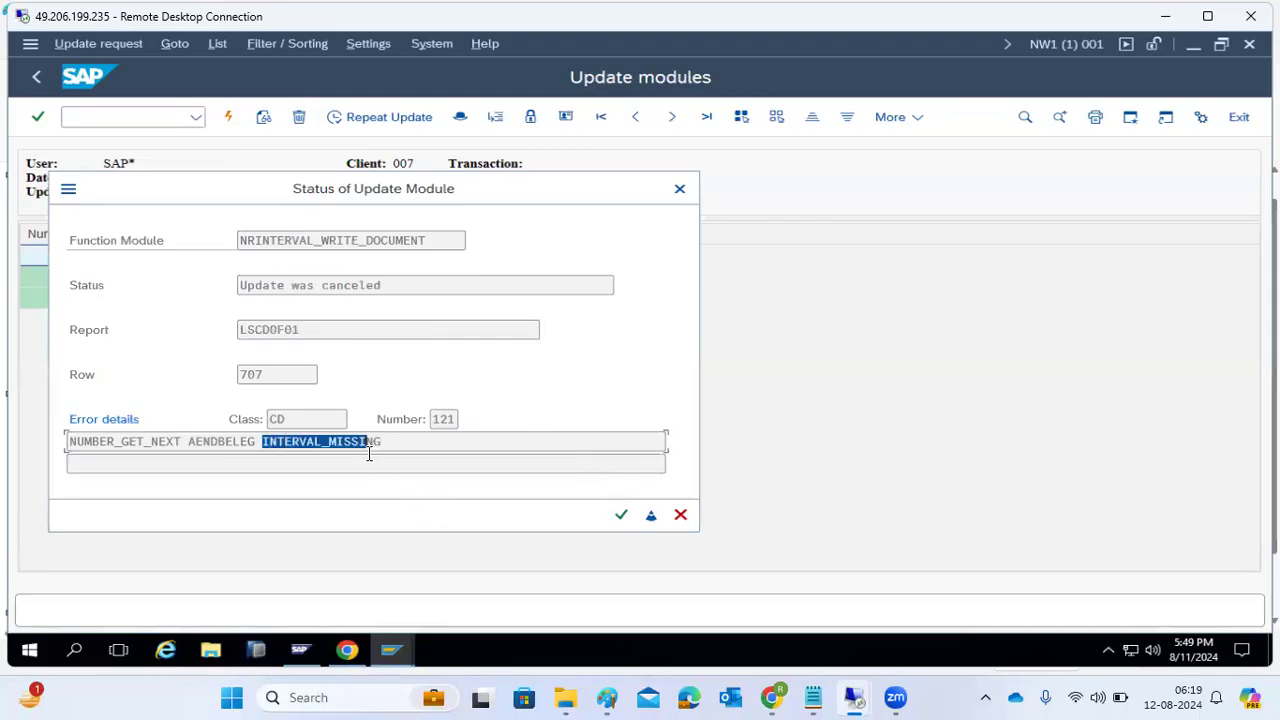
click(617, 521)
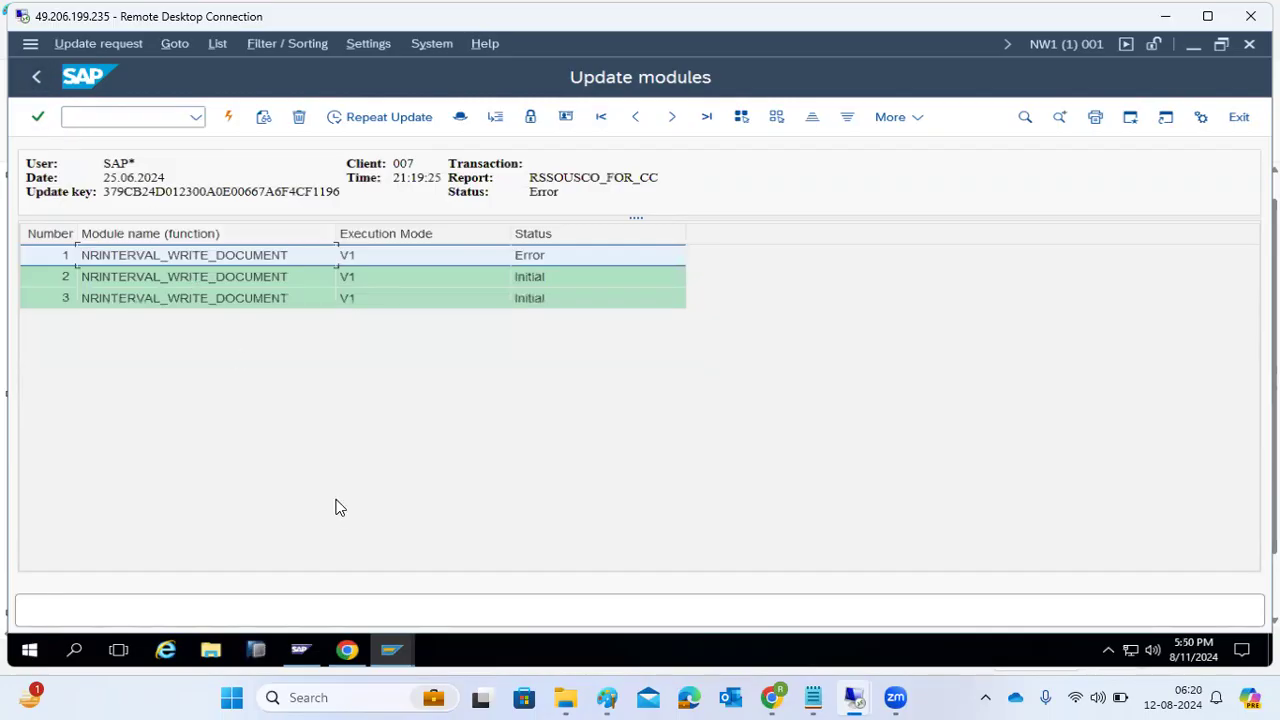
- Repeat the update for the failed request of client 007
click(172, 118)
click(350, 118)
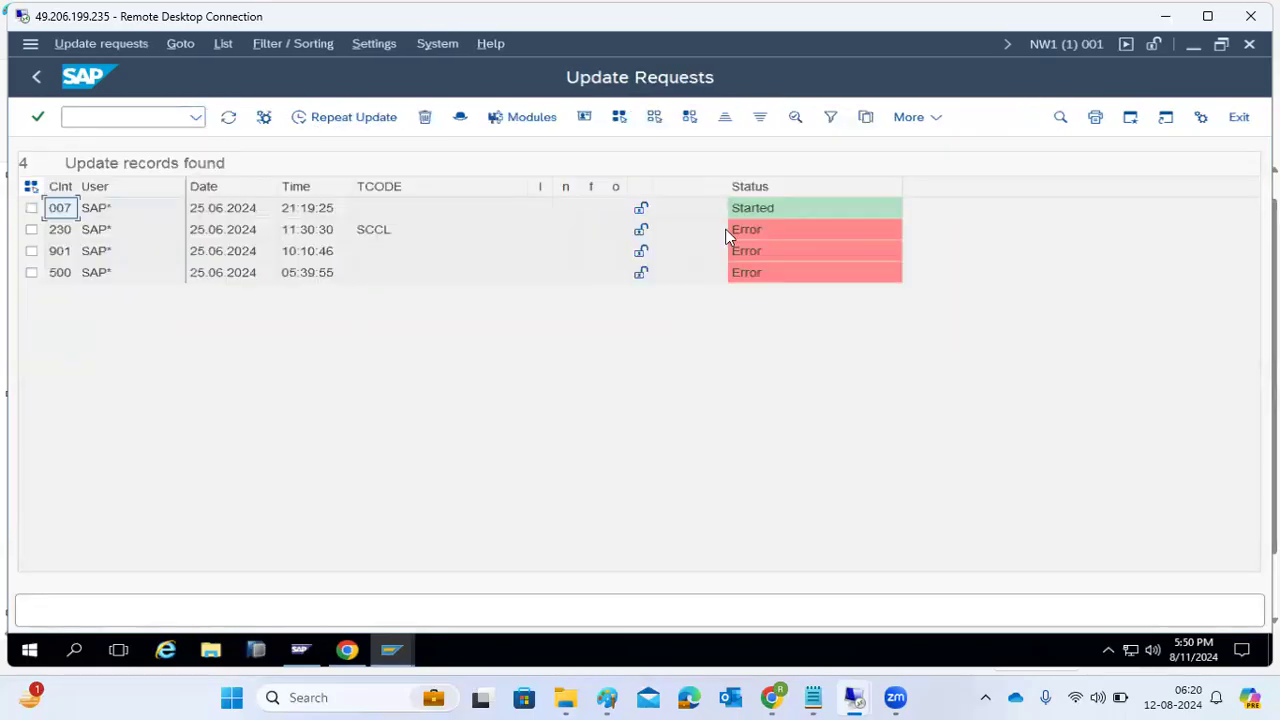
- Refresh the update requests, check the module statuses of client 007's request and return to the list
click(228, 118)
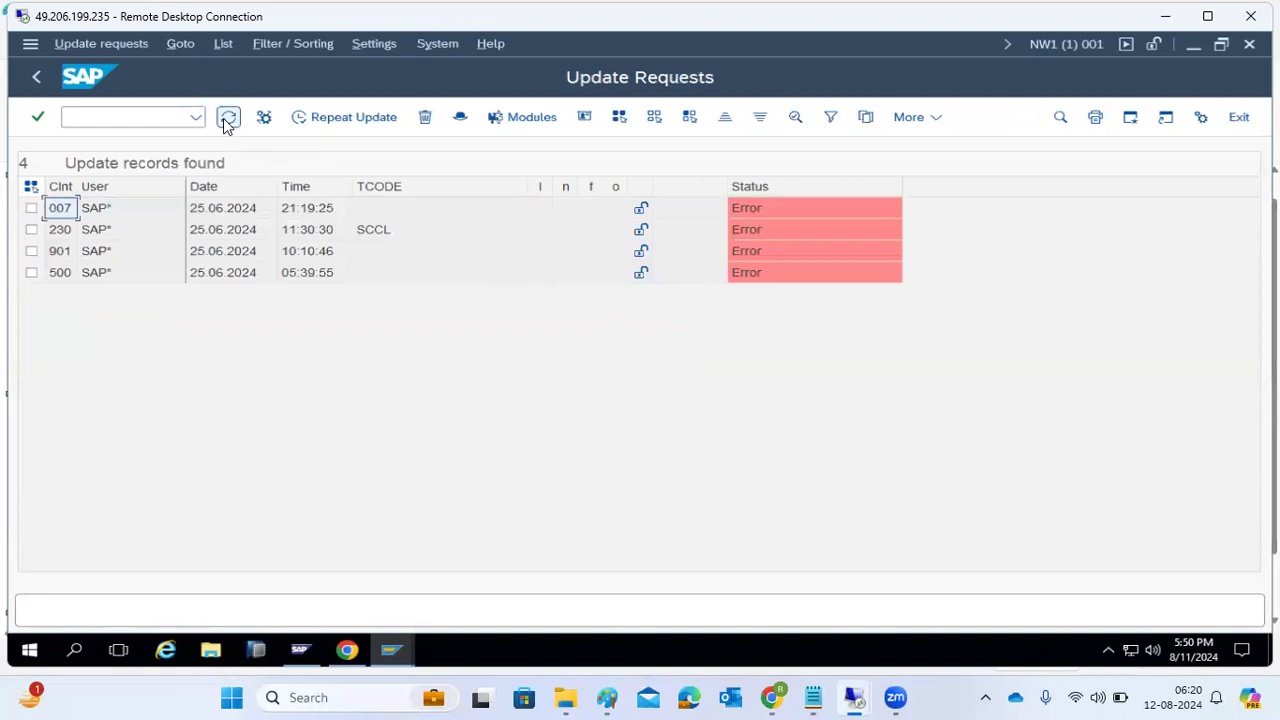
double_click(345, 210)
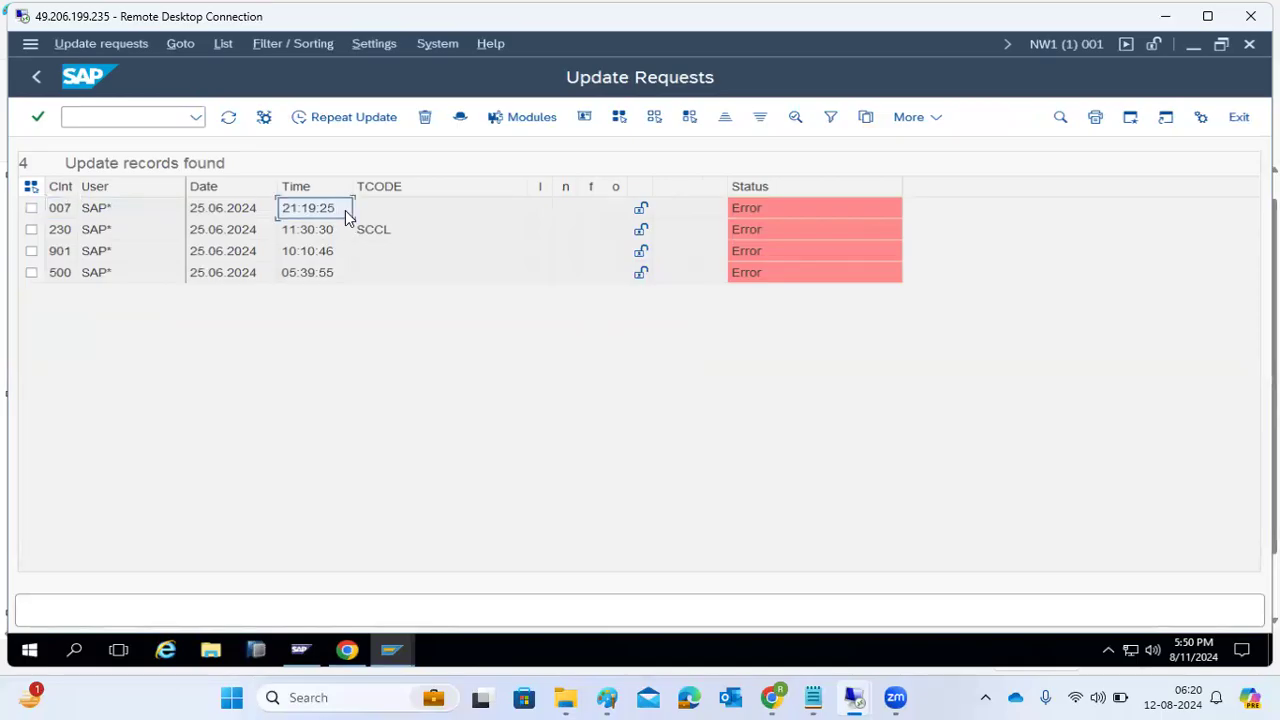
click(224, 260)
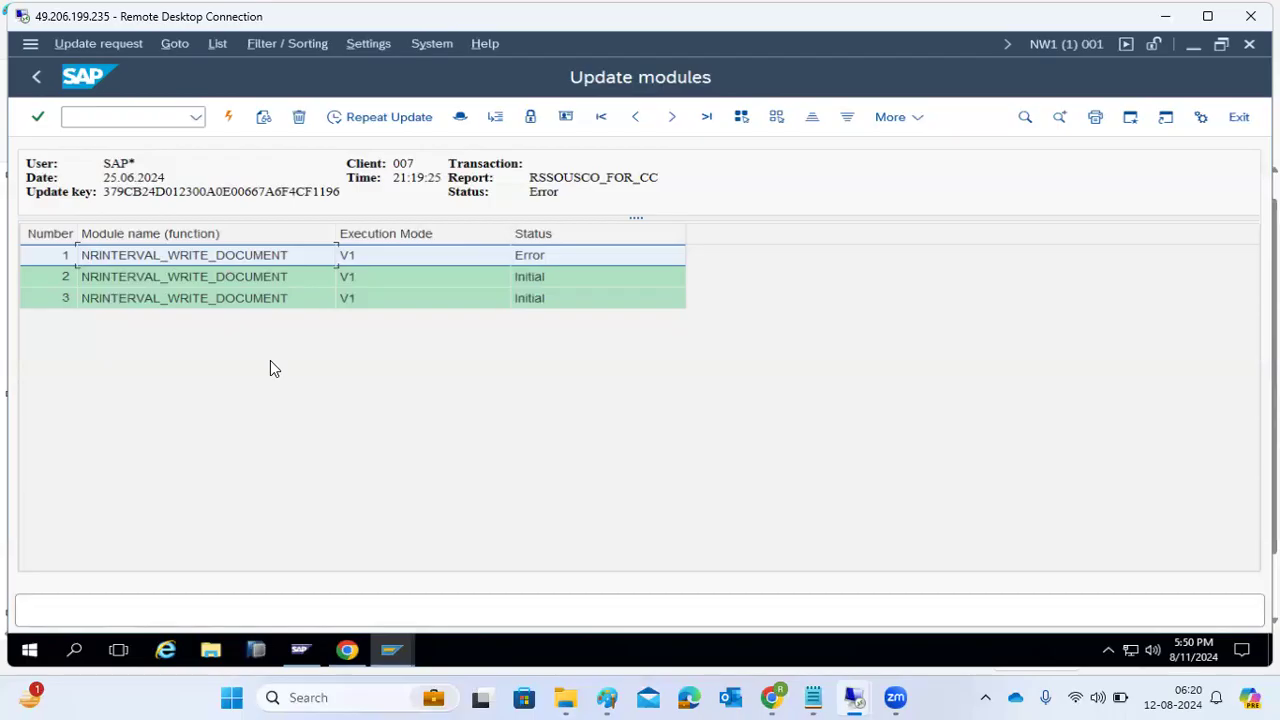
click(37, 77)
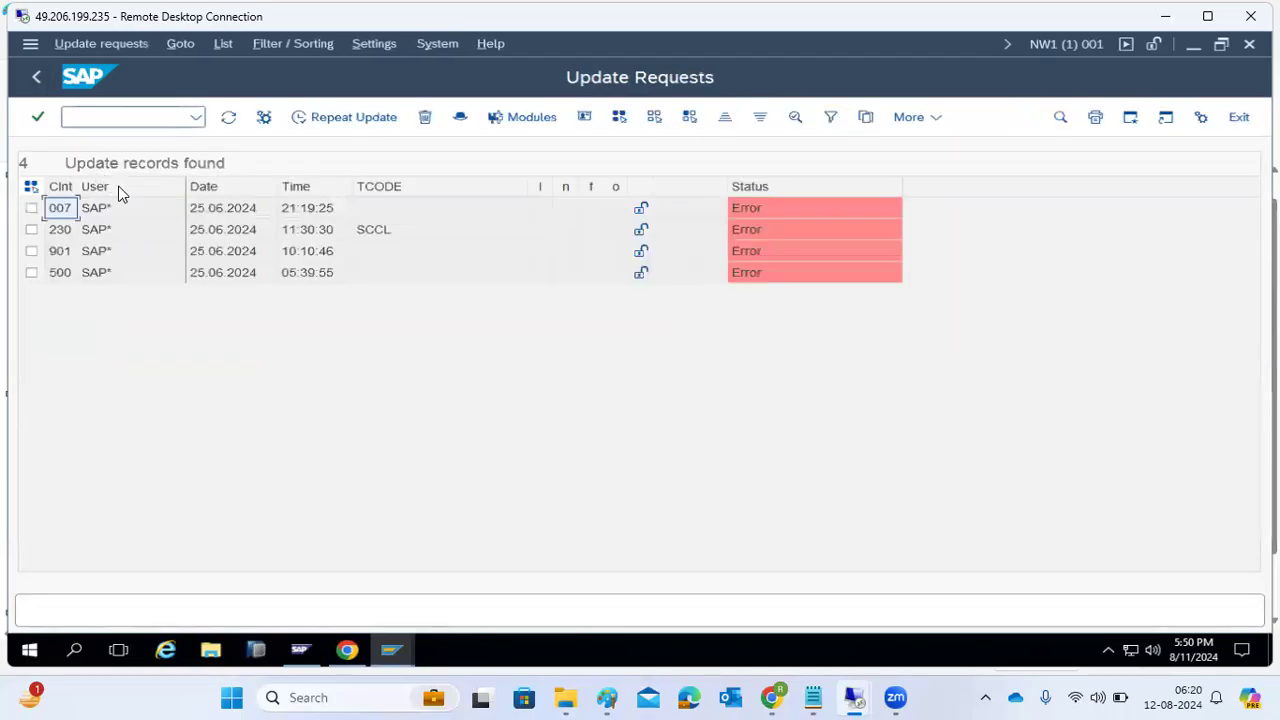
- Delete the failed update request of client 230 from its module view and refresh the list
double_click(248, 236)
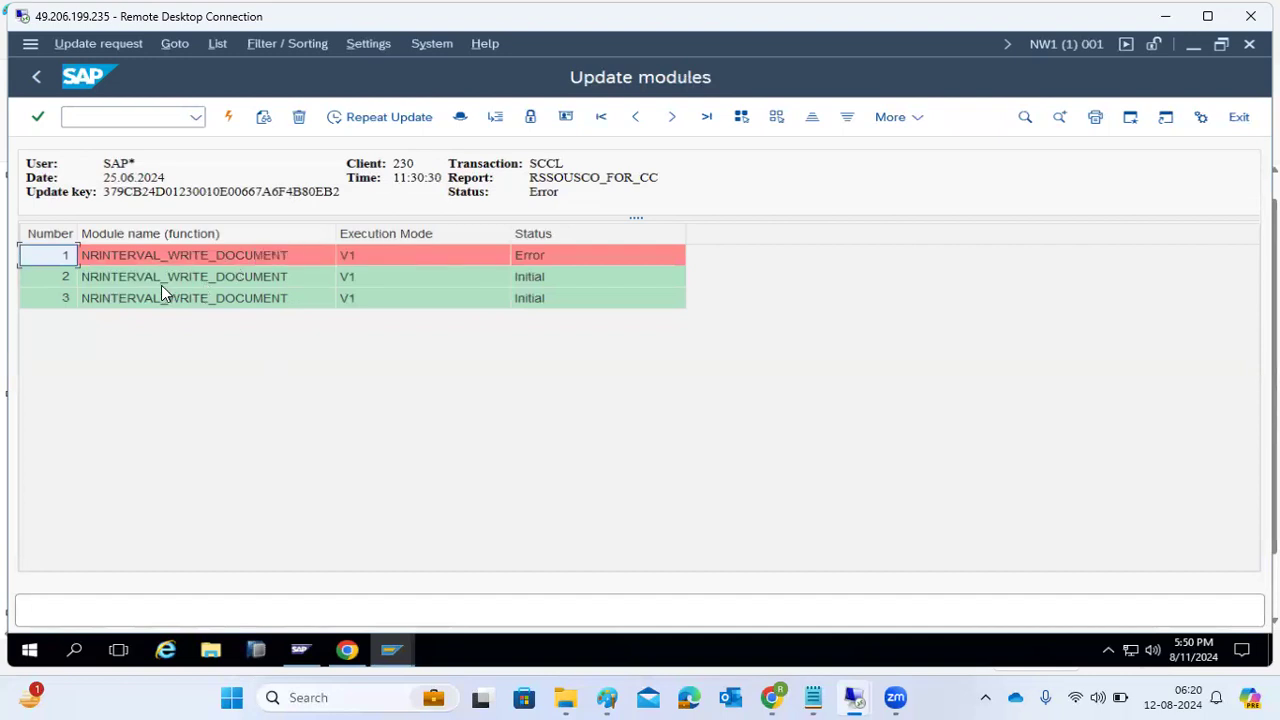
click(159, 253)
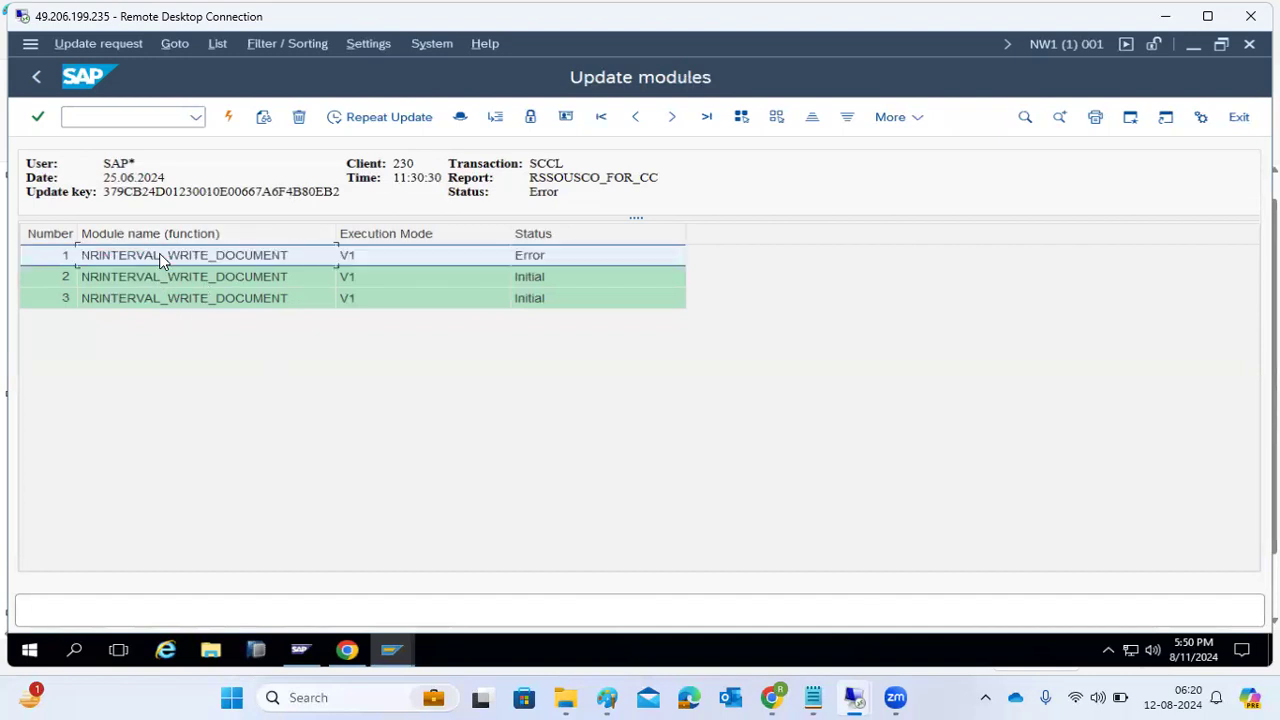
click(298, 118)
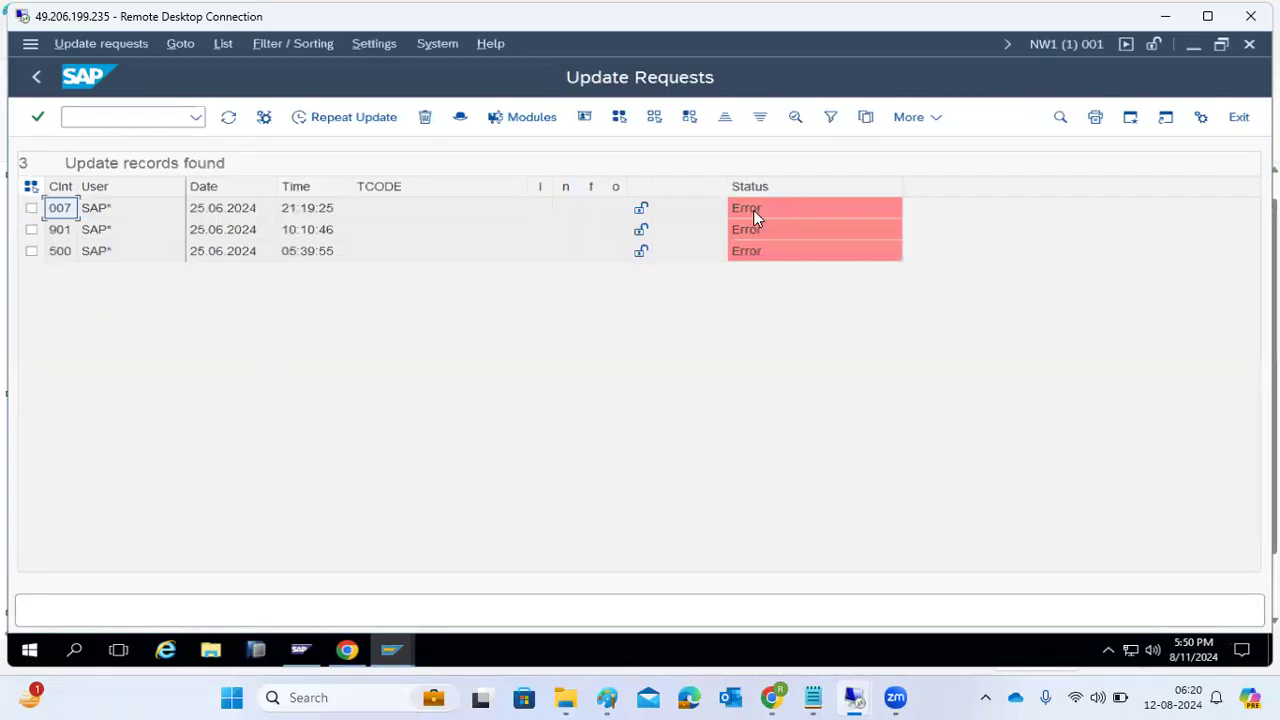
click(229, 118)
- Delete the failed update request of client 500 from its module view and refresh the list
double_click(311, 255)
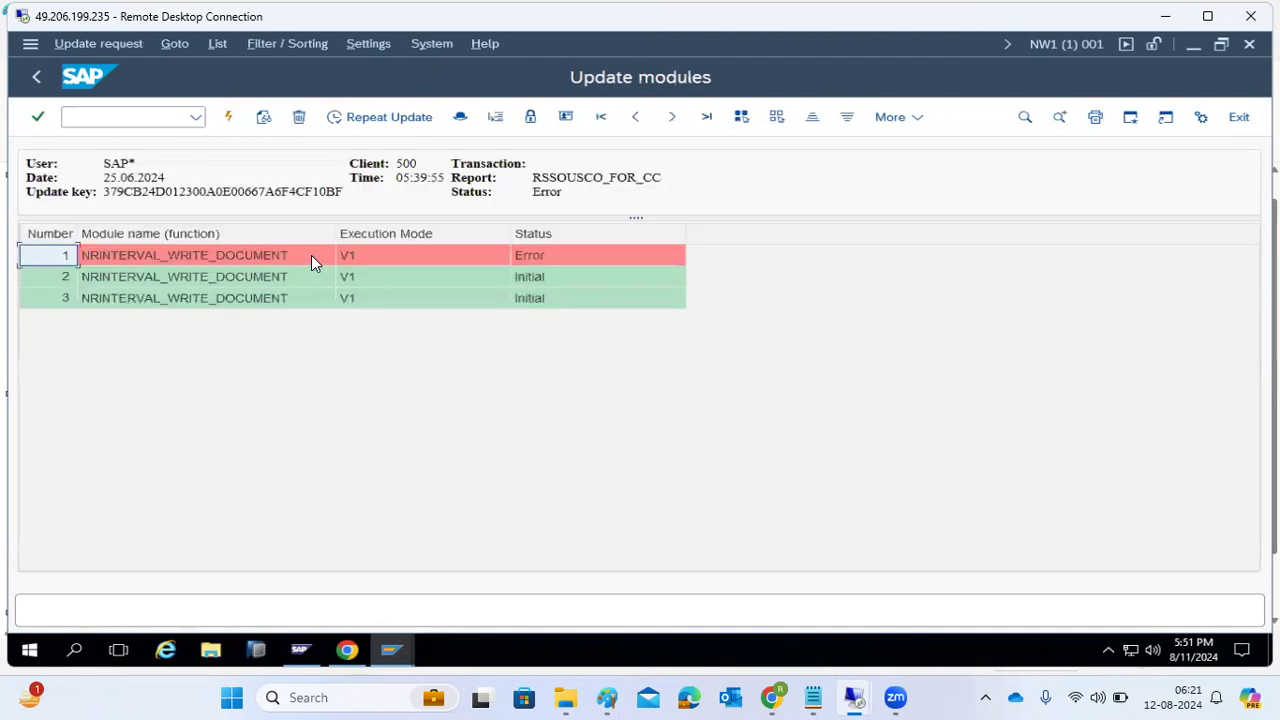
click(311, 255)
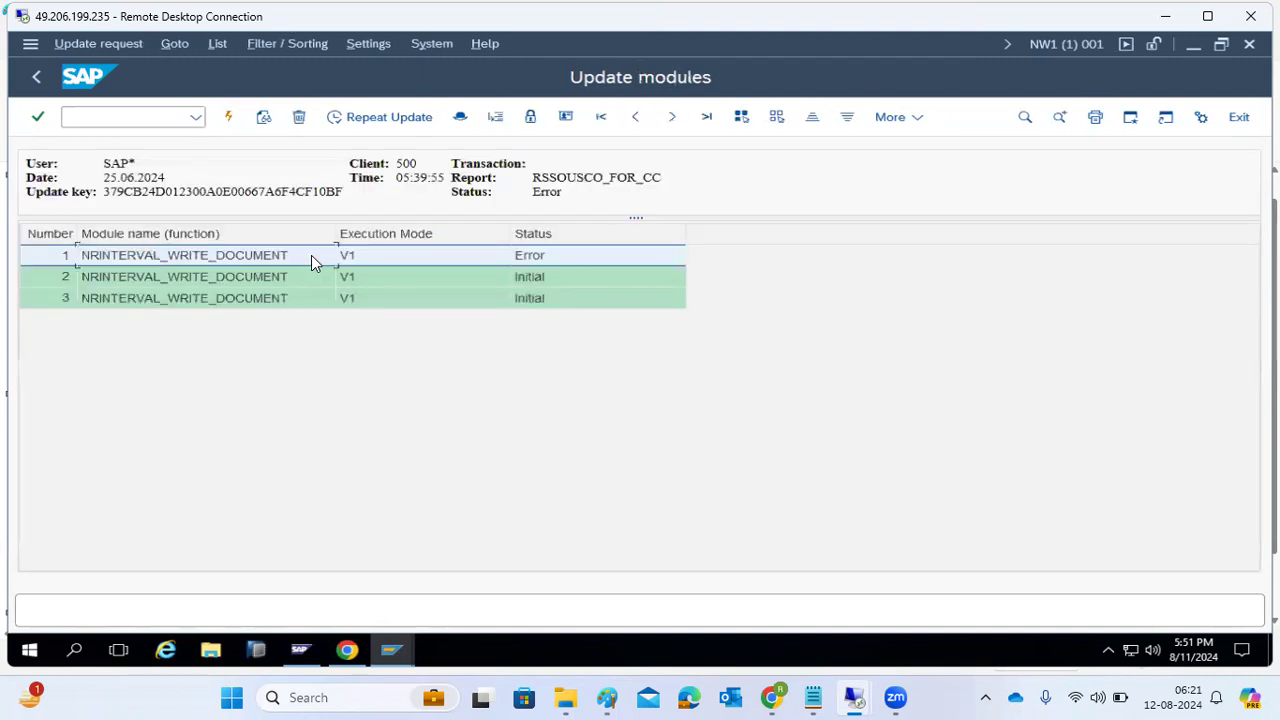
click(298, 120)
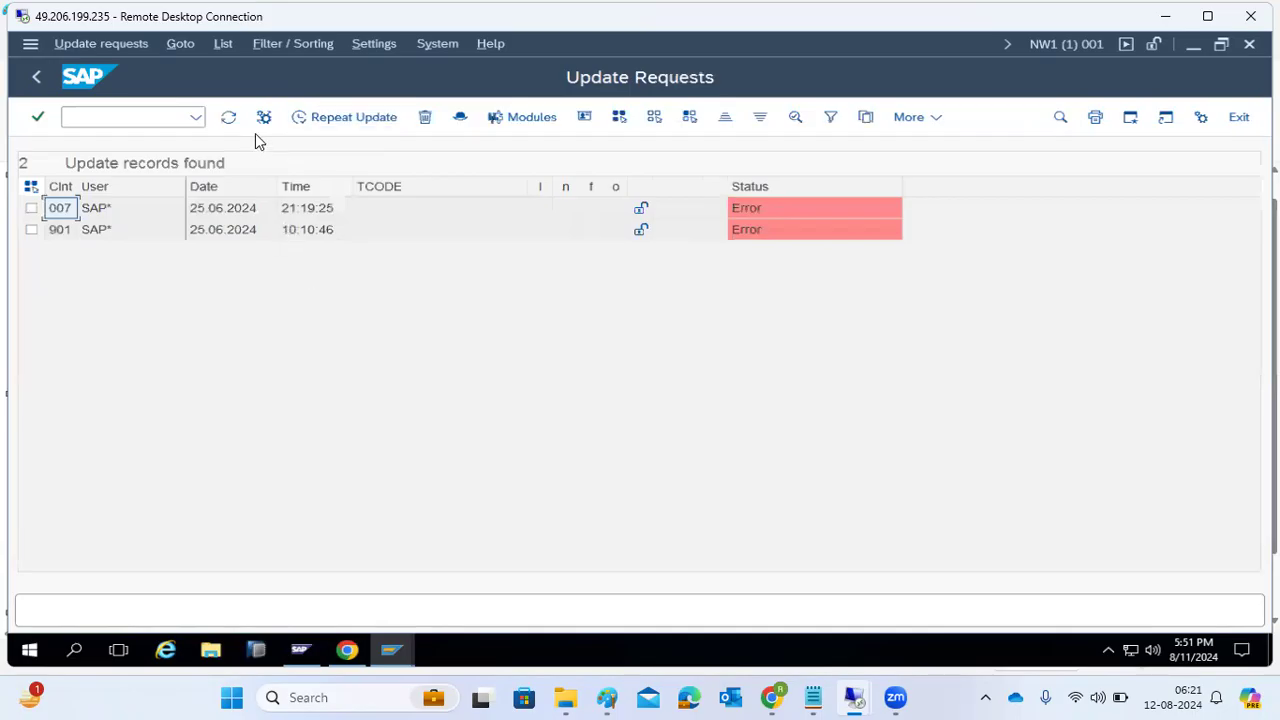
click(229, 118)
- List the update requests again from the selection and examine the date and client details of client 901's request
click(36, 77)
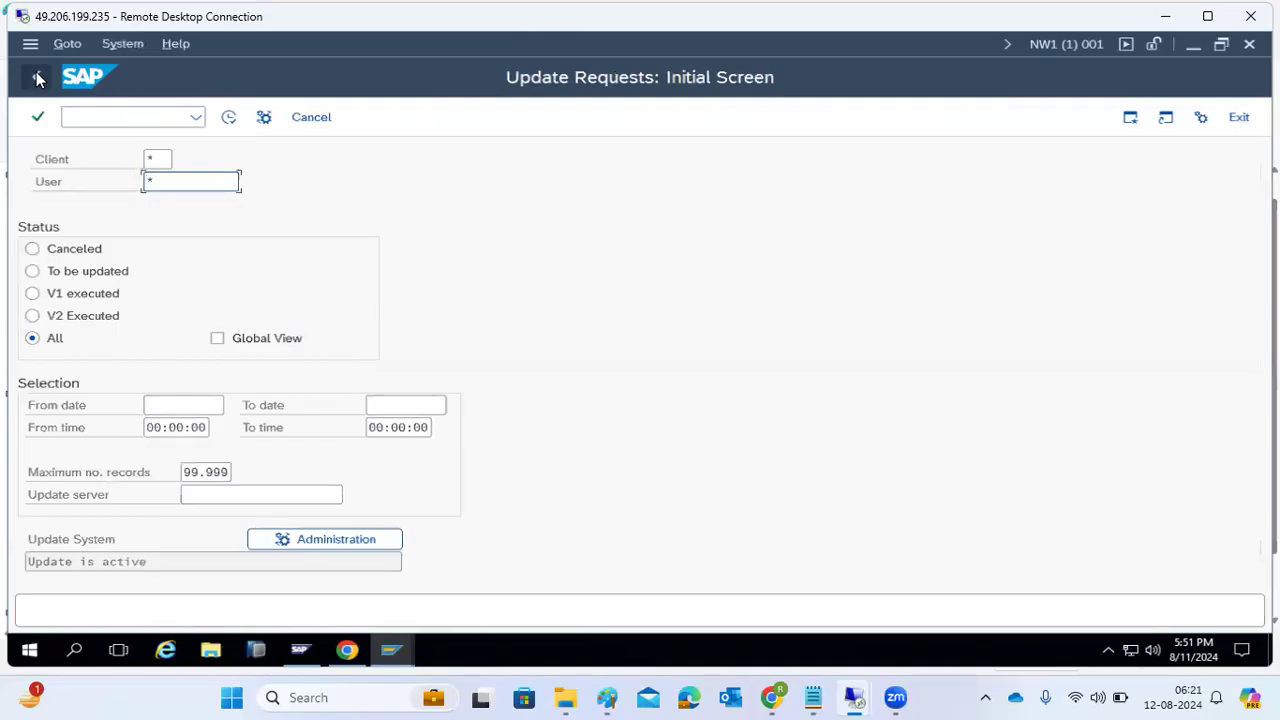
click(229, 117)
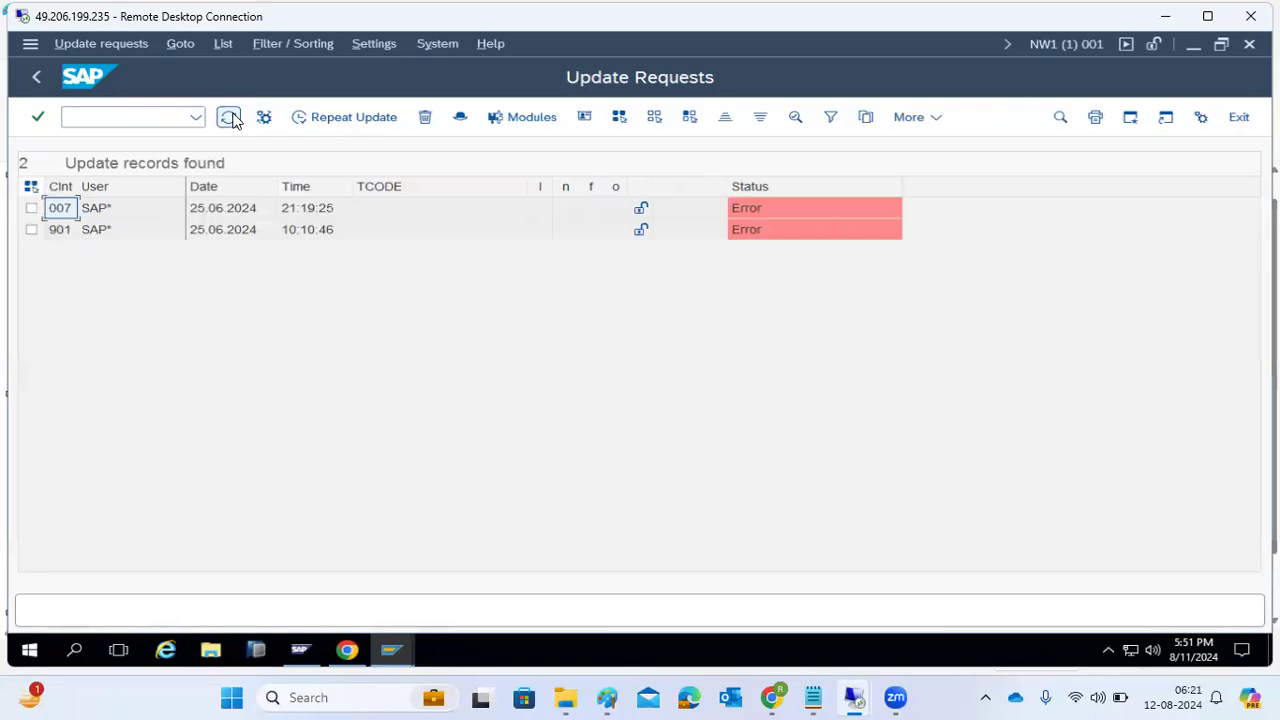
double_click(238, 232)
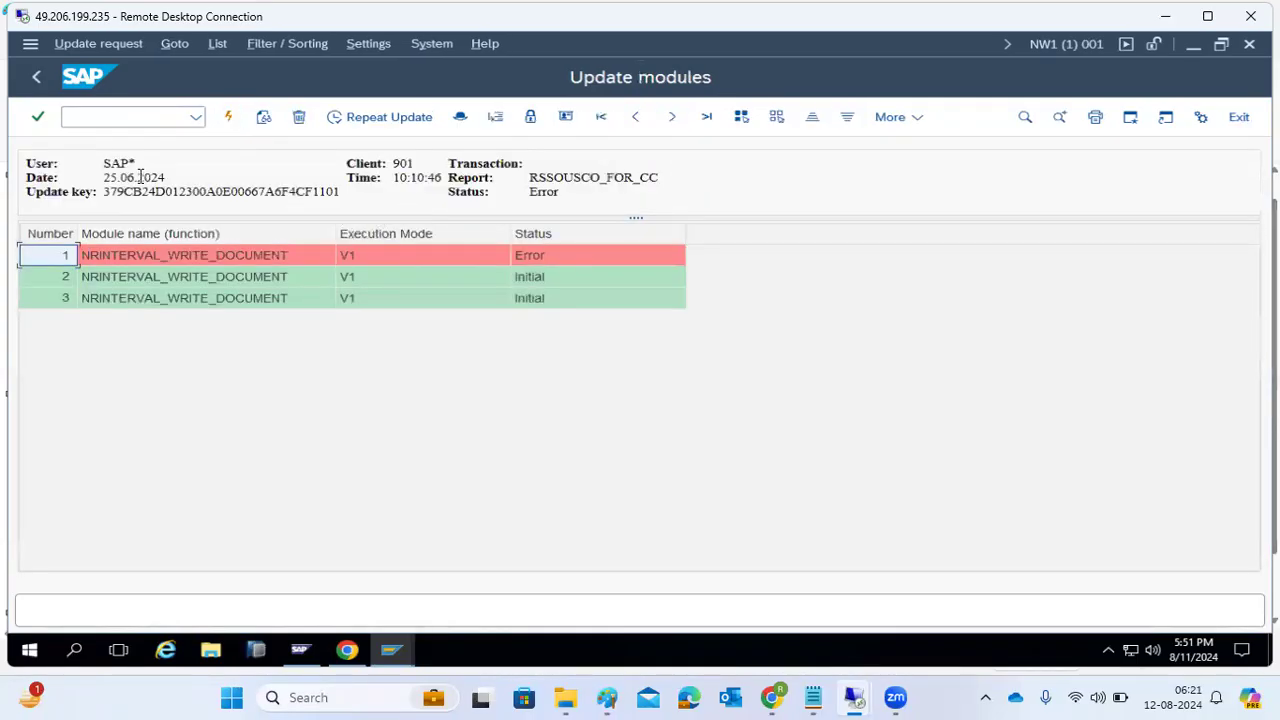
drag(103, 177, 139, 177)
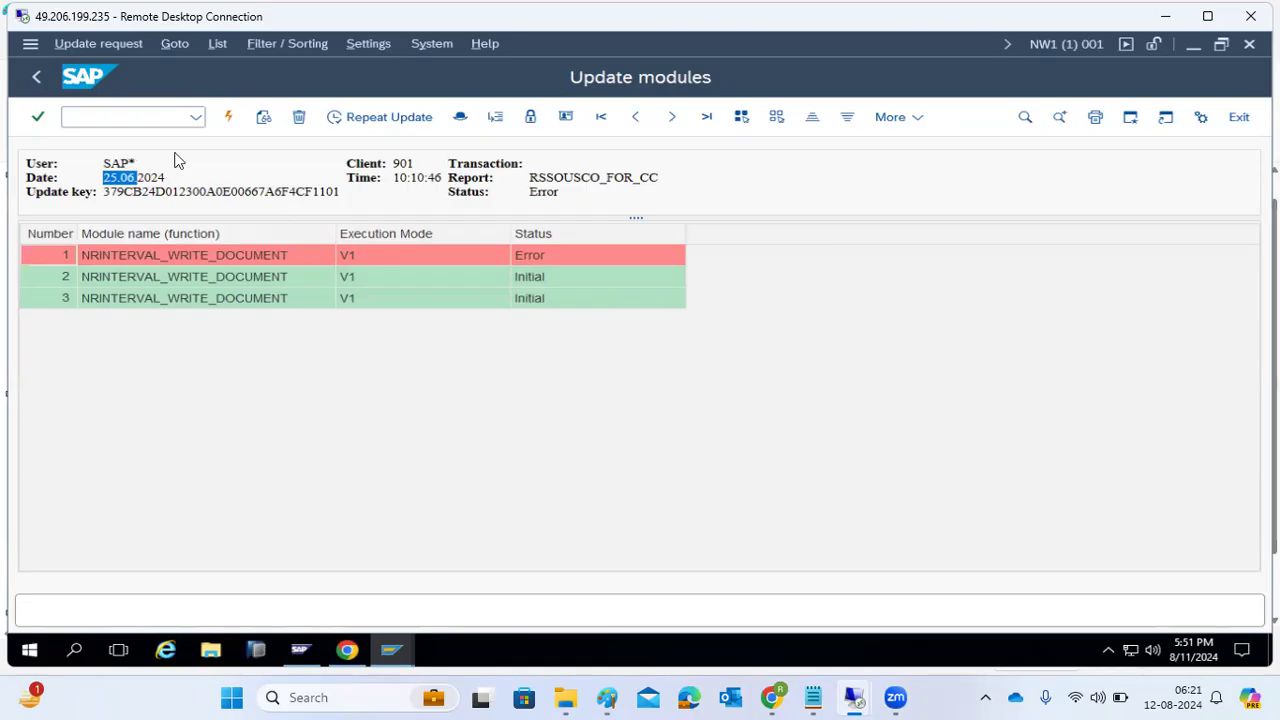
click(360, 177)
drag(360, 177, 414, 177)
- Switch to transaction SCC4, look through the client overview down to client 901 and leave it
click(180, 125)
text(/)
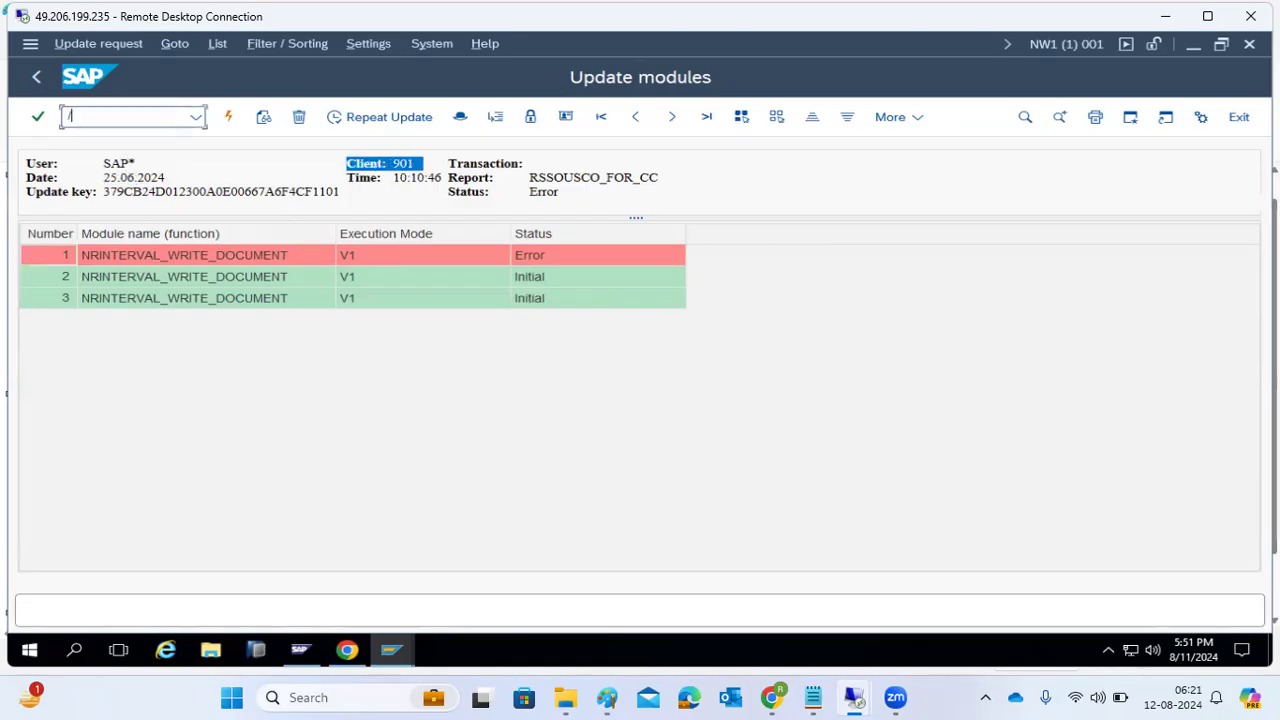
text(nscc4)
key(Return)
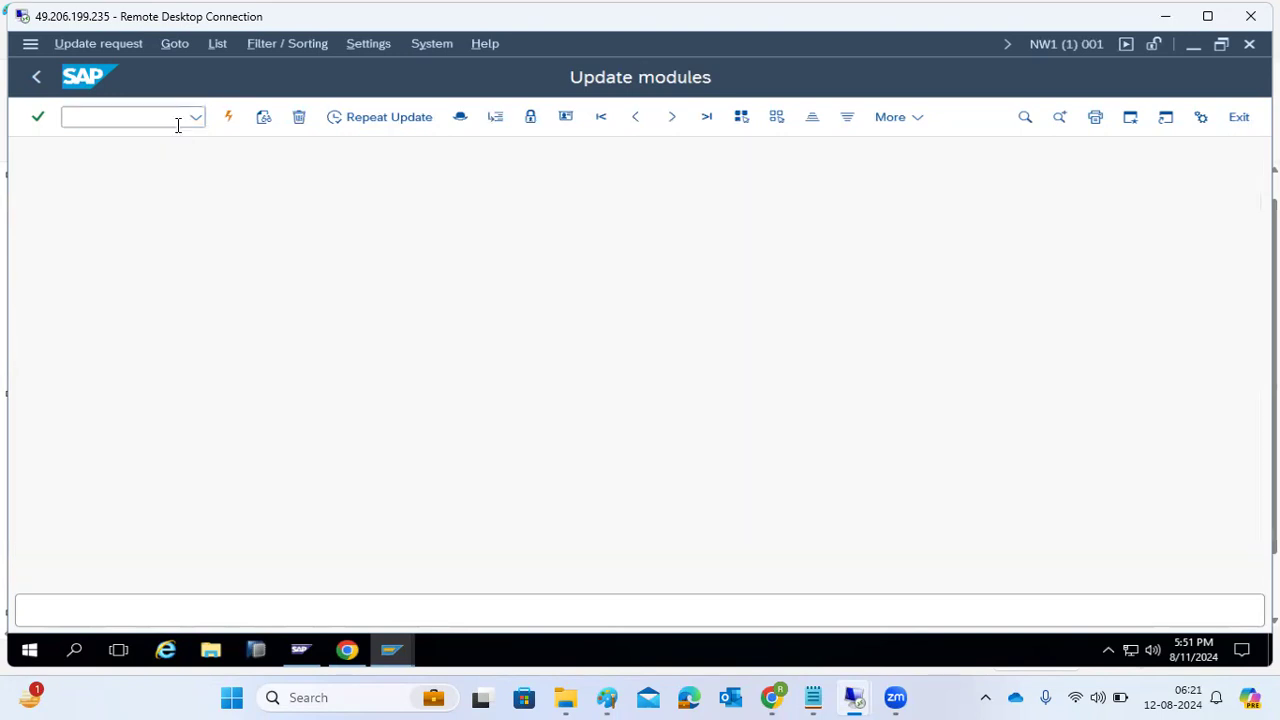
scroll(169, 353, down, 2)
scroll(169, 358, down, 1)
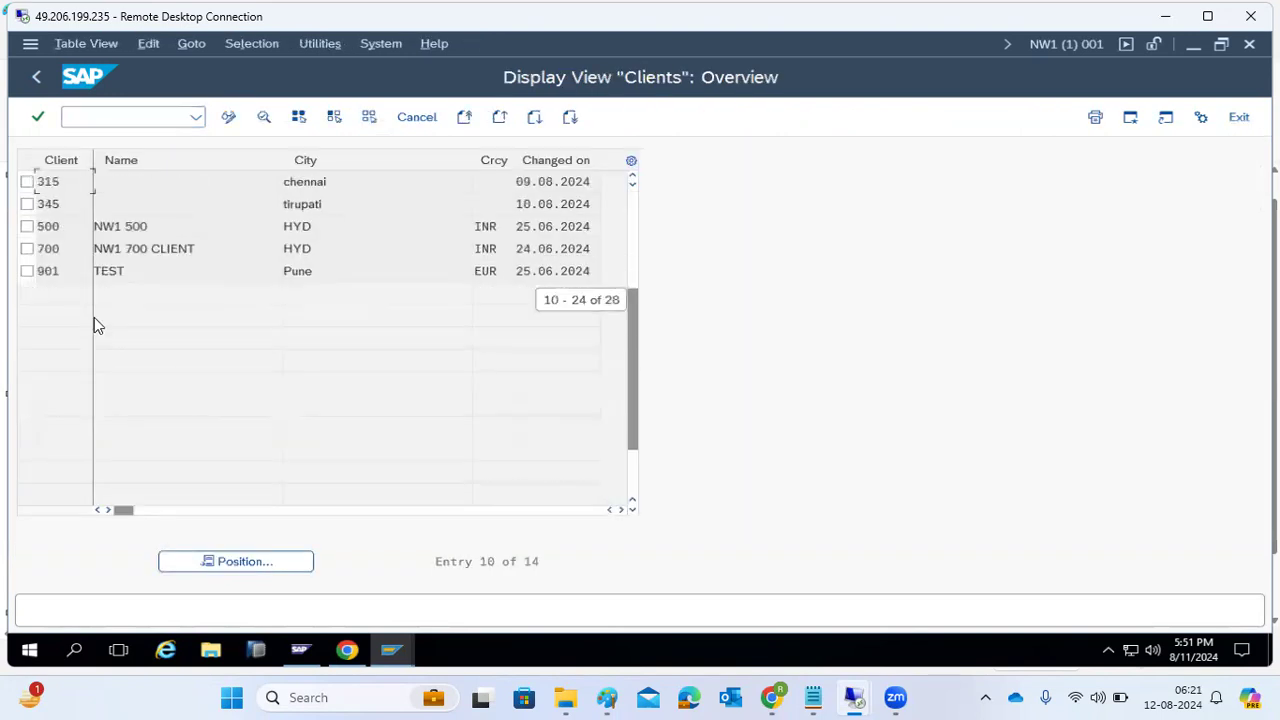
click(36, 78)
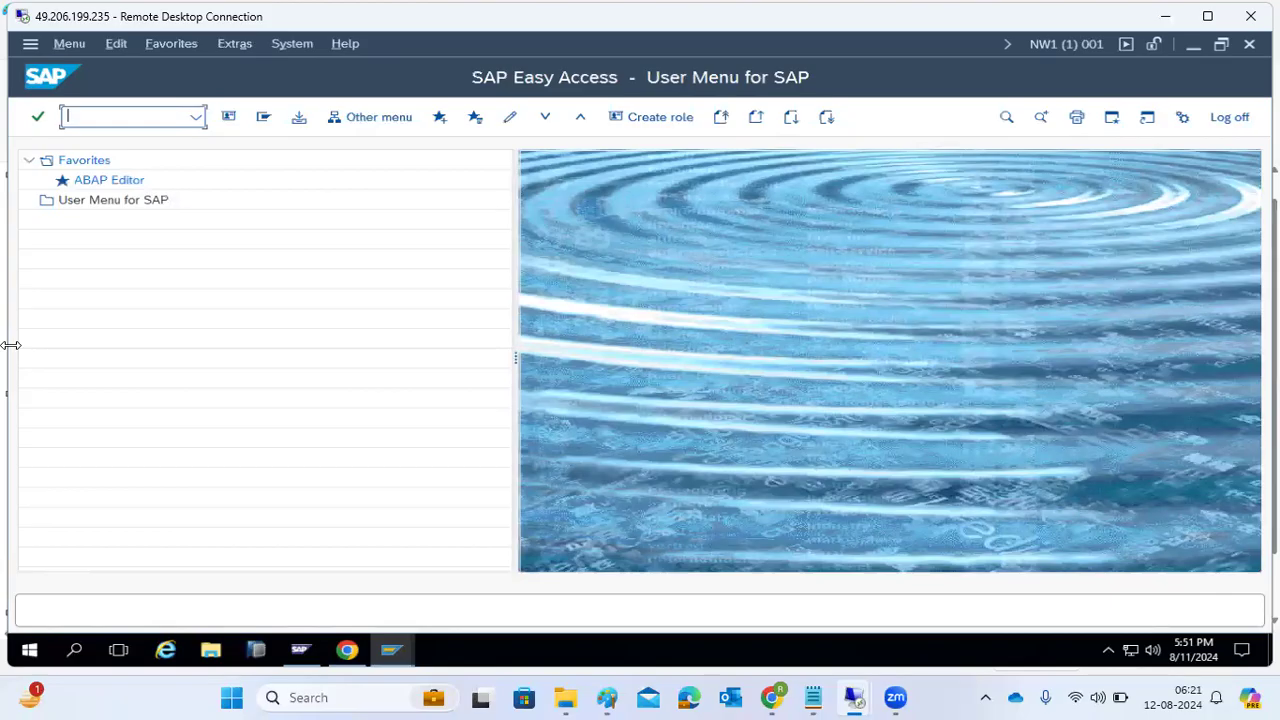
- Start SM13, set the From date to 10.08.2024 and list the update requests of all statuses
text(sm13)
key(Return)
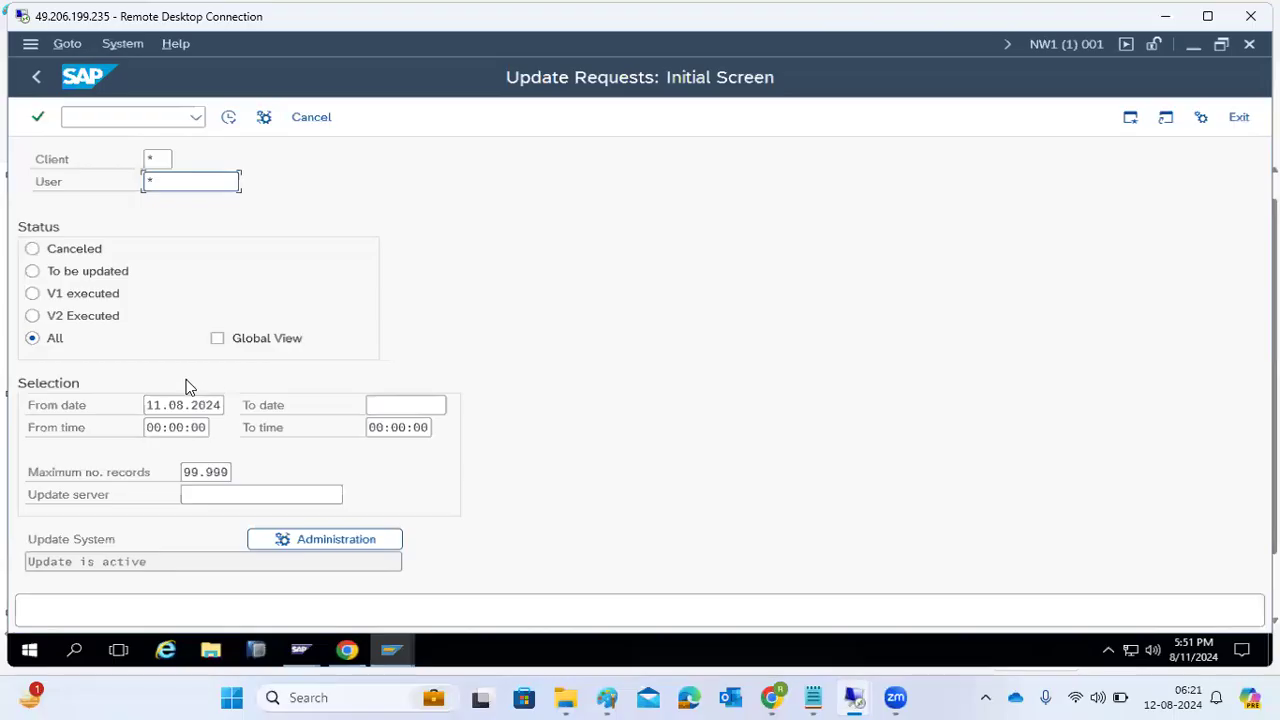
click(153, 407)
key(Delete)
text(0)
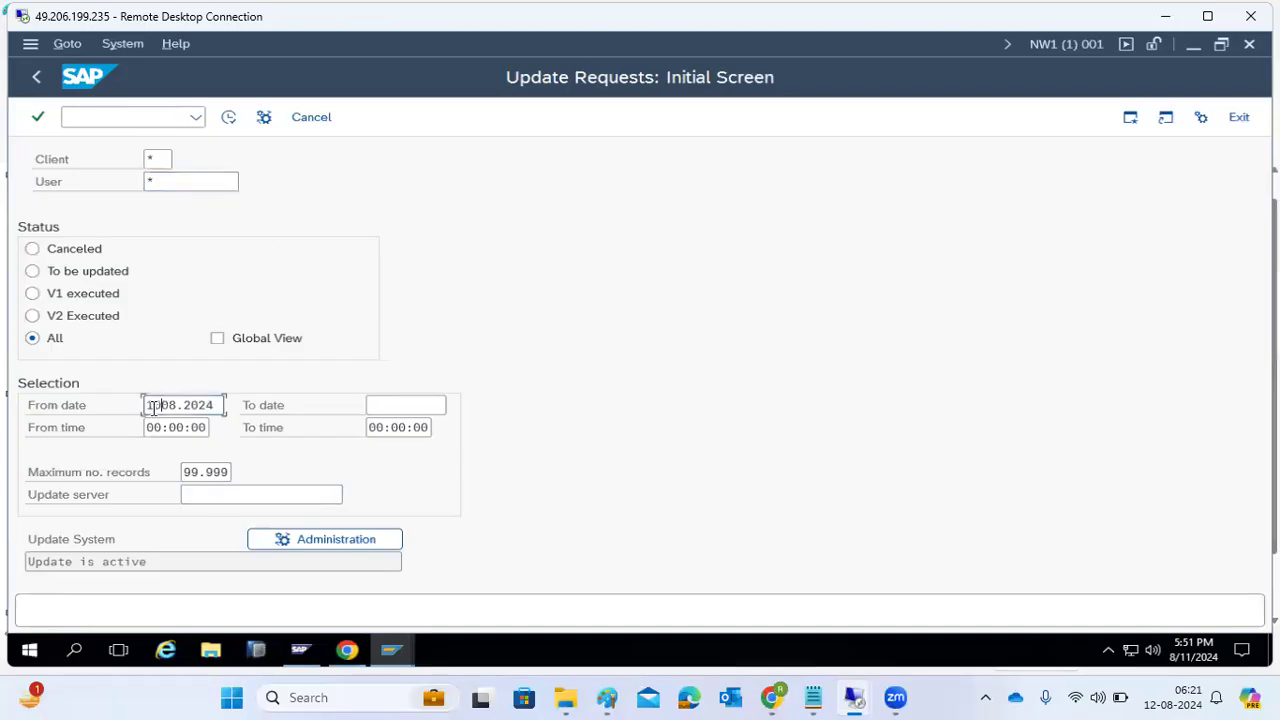
click(229, 114)
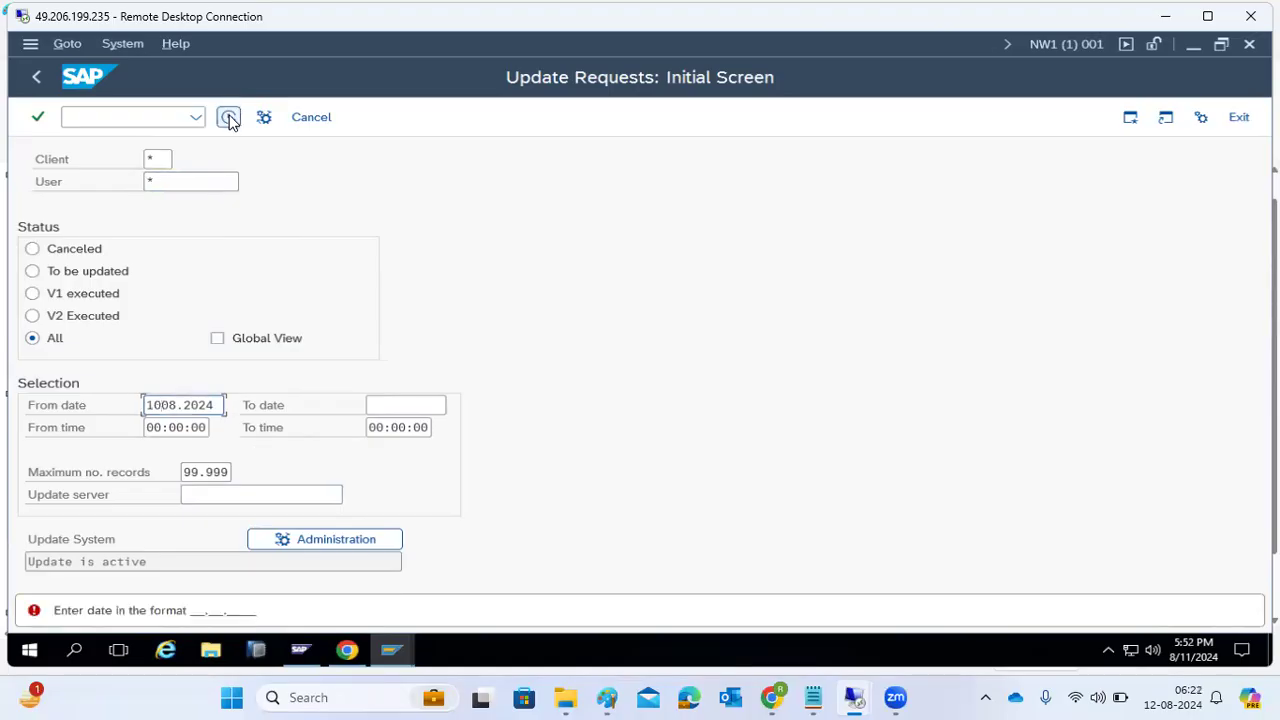
click(186, 404)
click(160, 404)
text(.)
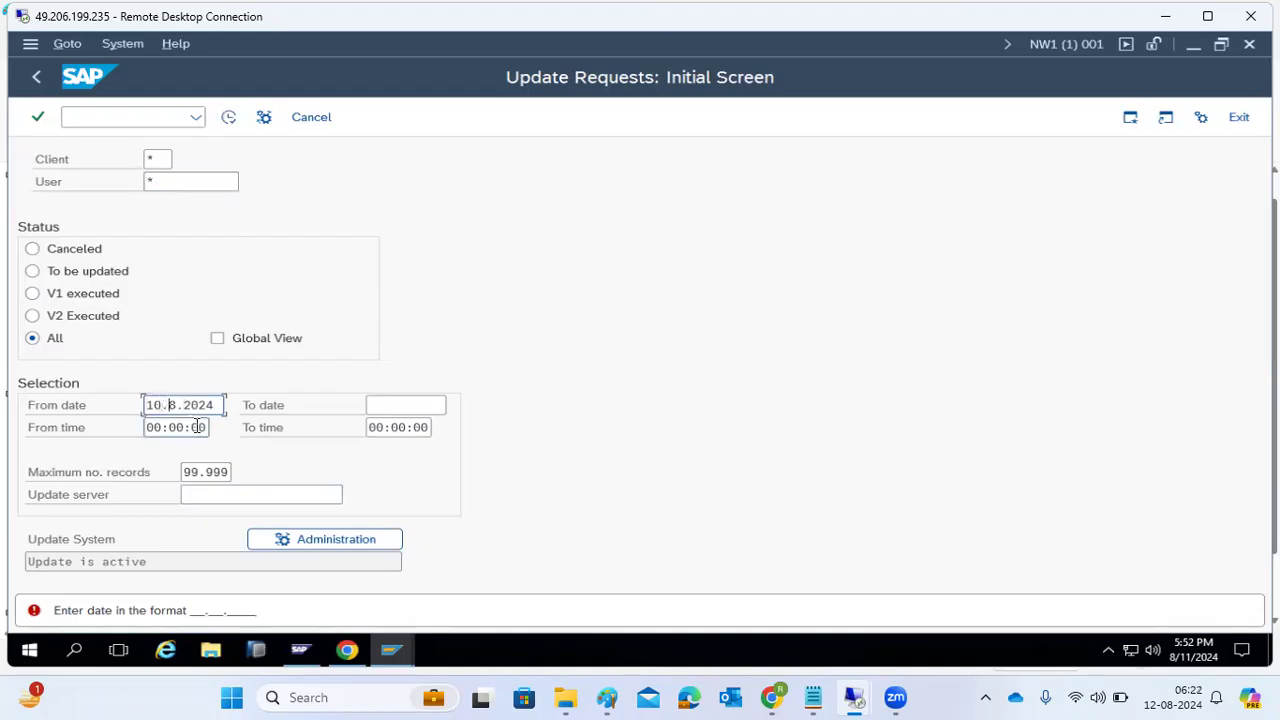
click(228, 117)
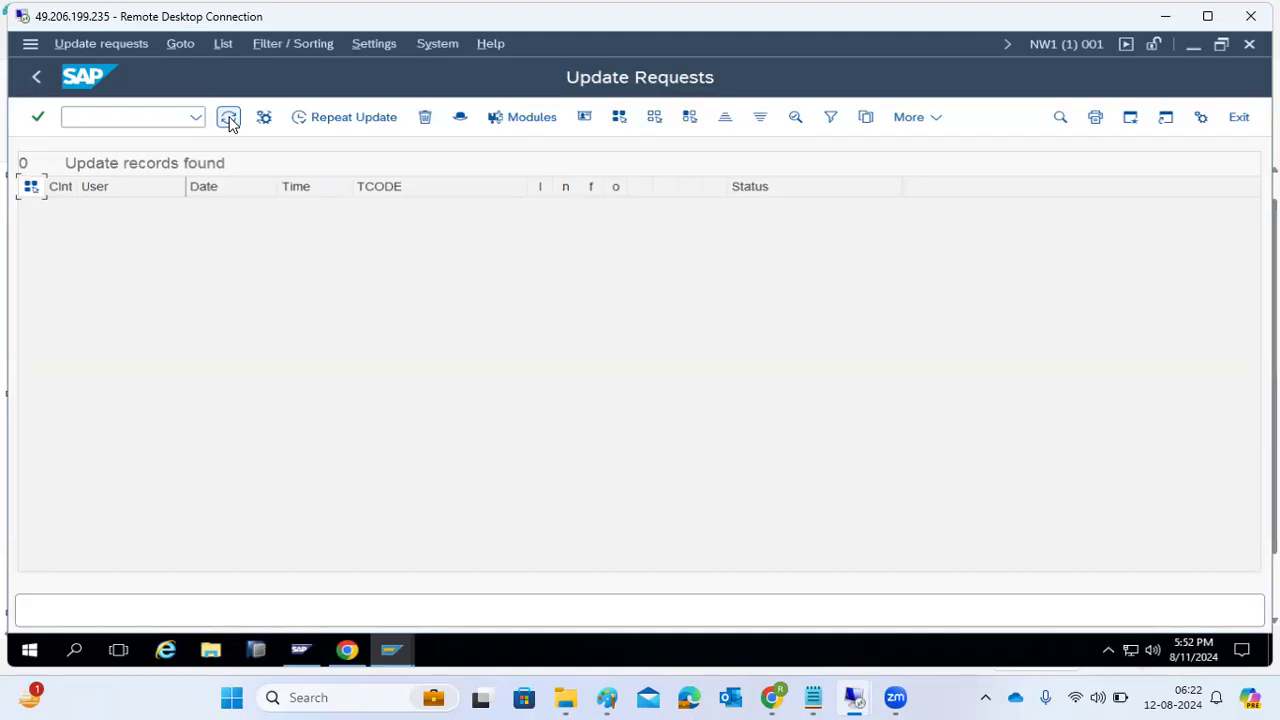
- Return to the selection and go through the statuses Canceled, To be updated, V1 executed and V2 Executed
click(38, 80)
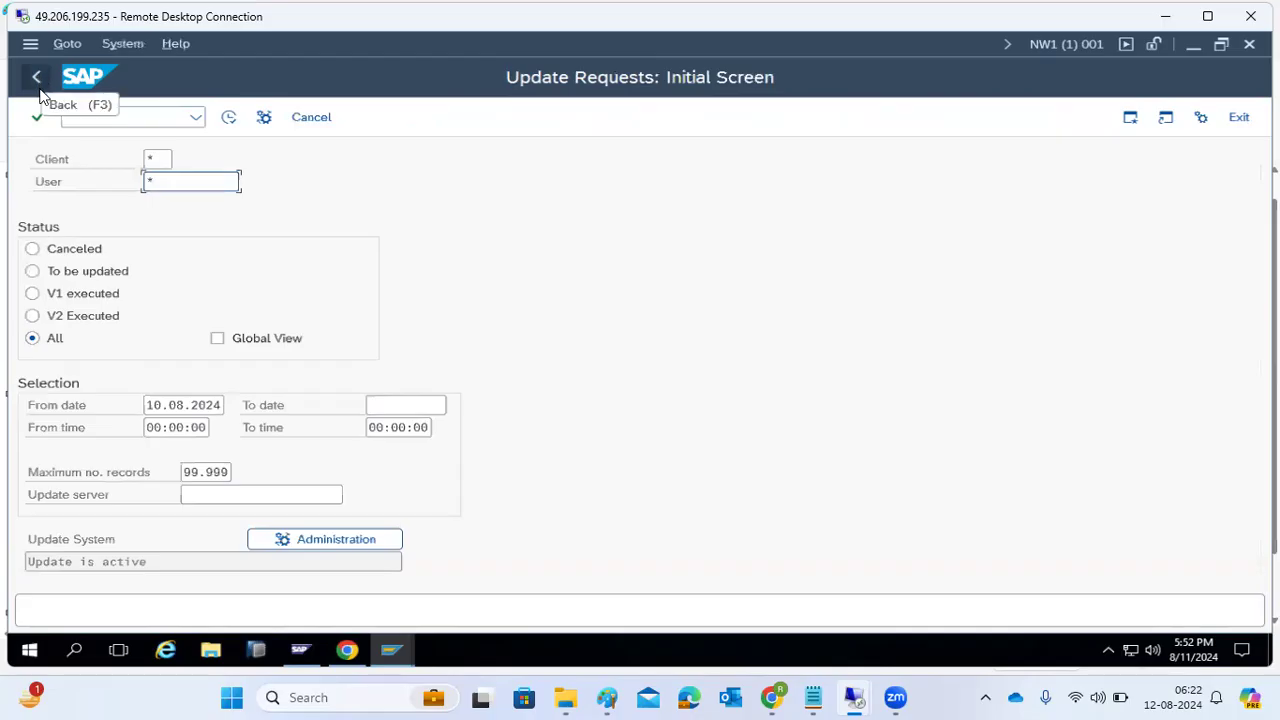
click(36, 250)
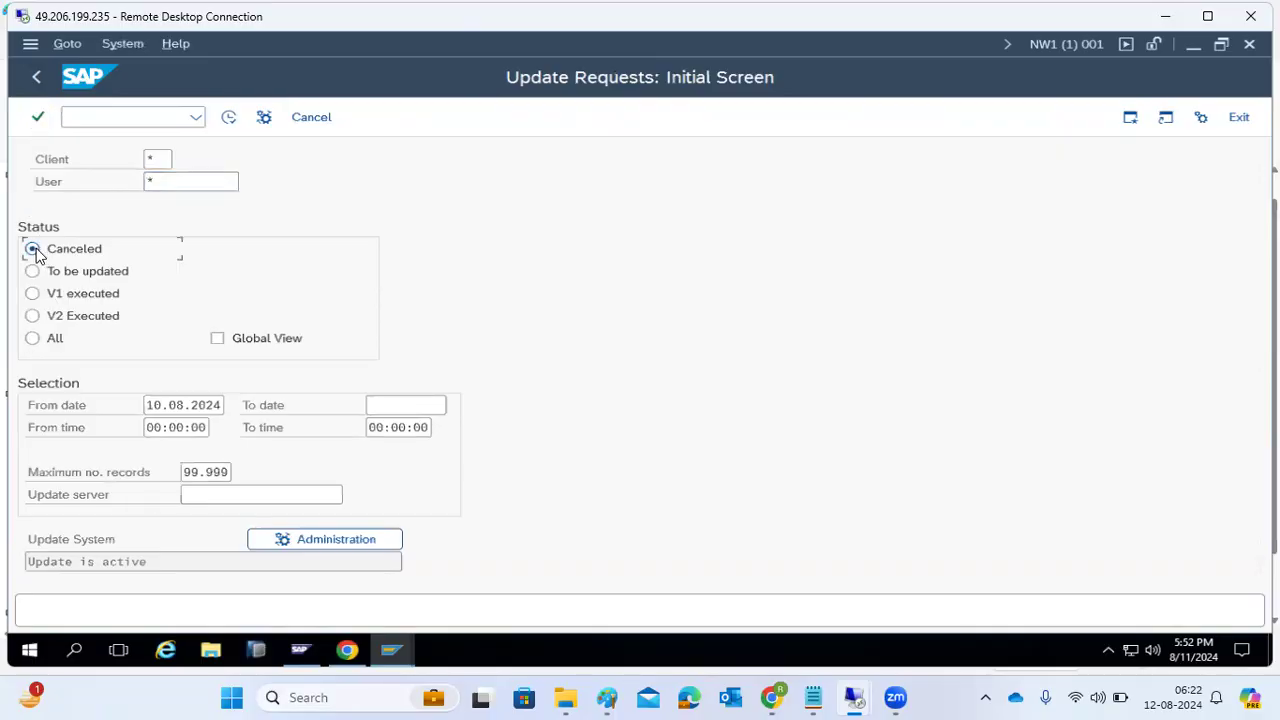
click(31, 272)
click(28, 294)
click(31, 294)
click(32, 316)
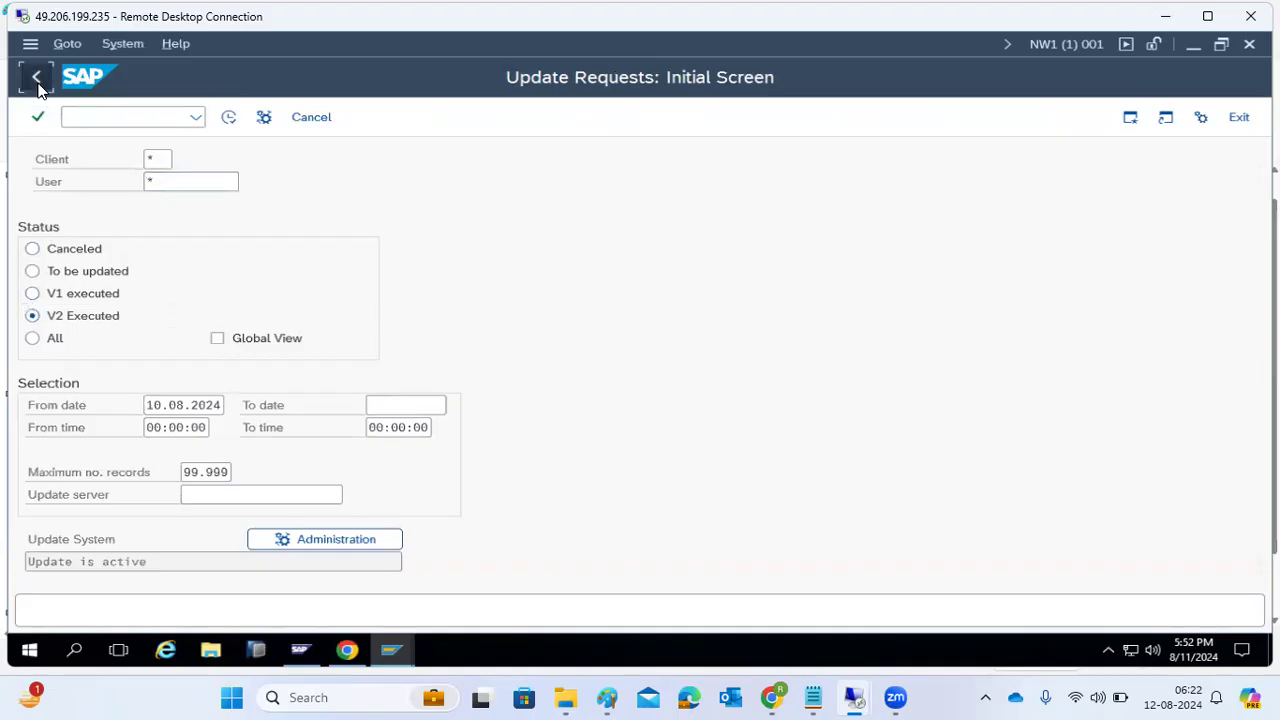
- Leave the update requests, start SM50 and examine the total and free Update and Update Task 2 work processes
click(37, 84)
text(sm50)
key(Return)
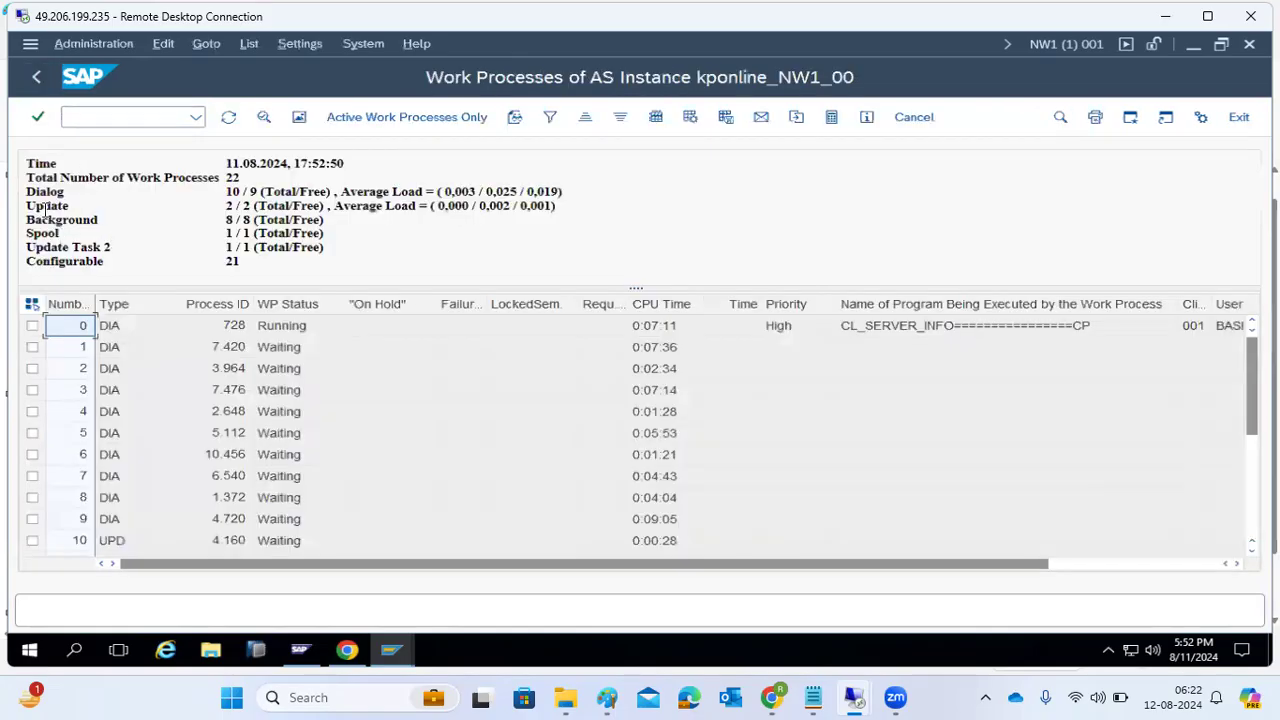
double_click(46, 206)
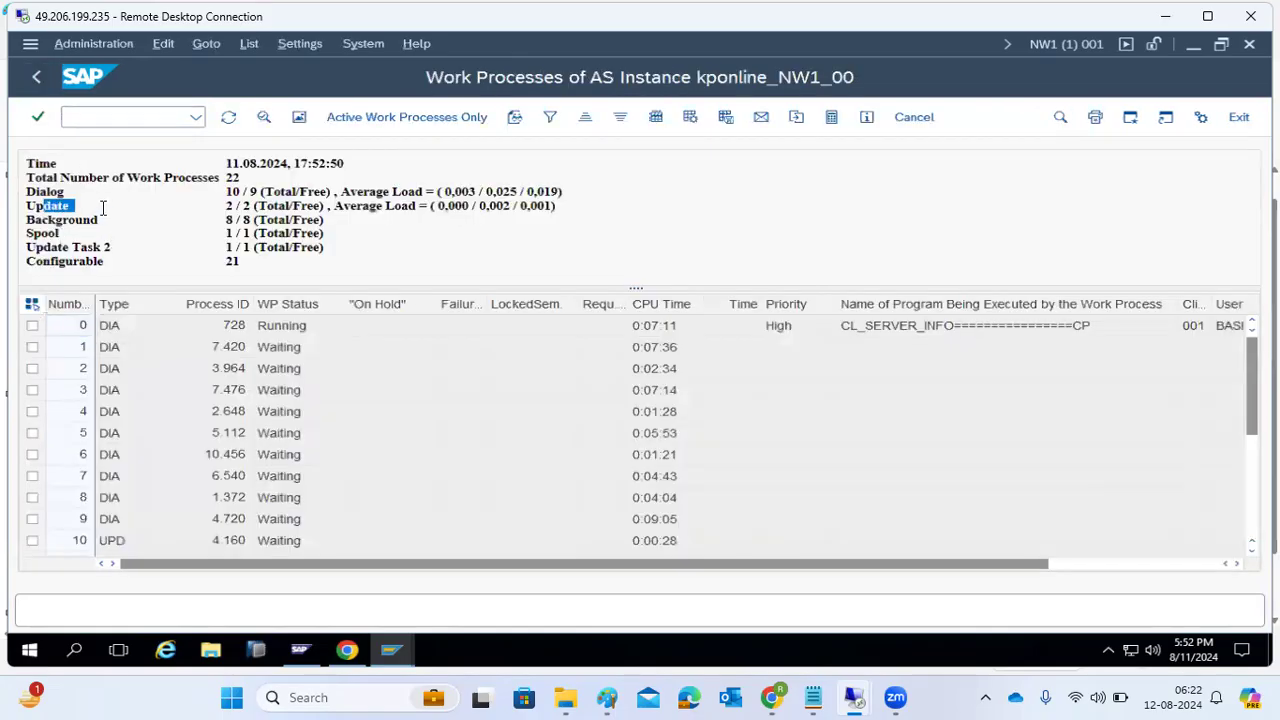
double_click(64, 248)
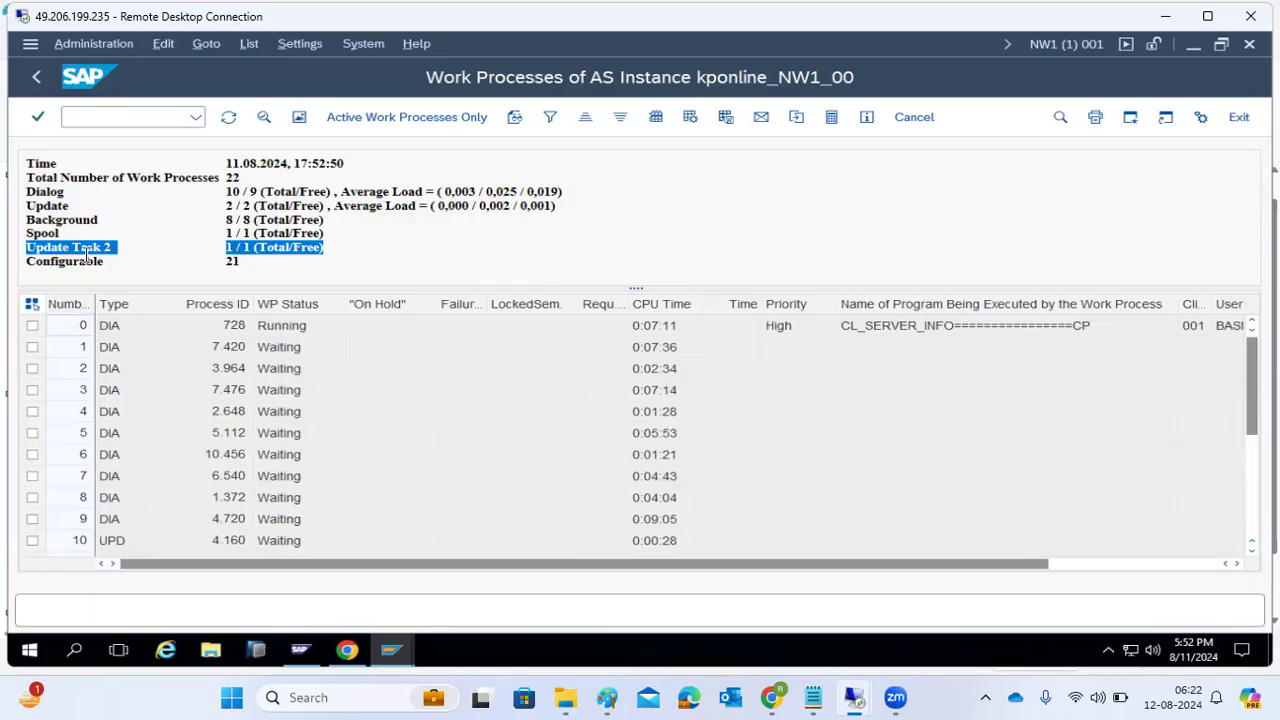
click(86, 256)
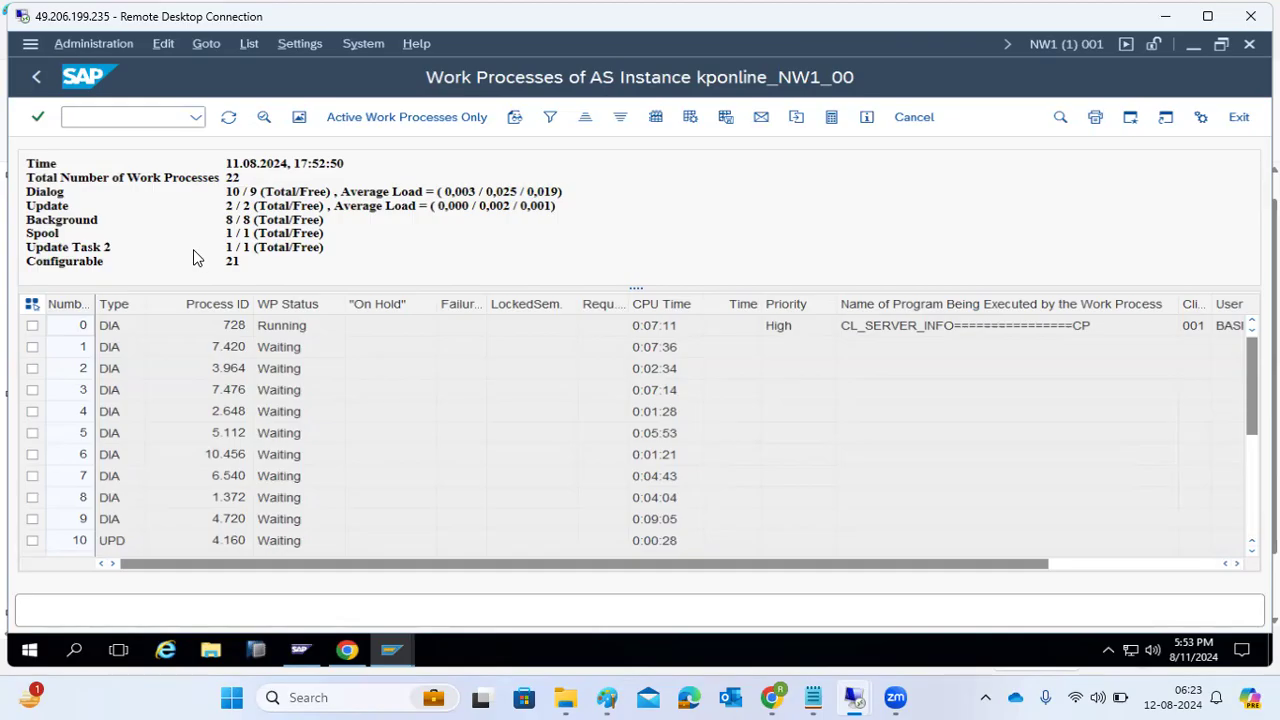
drag(228, 214, 341, 210)
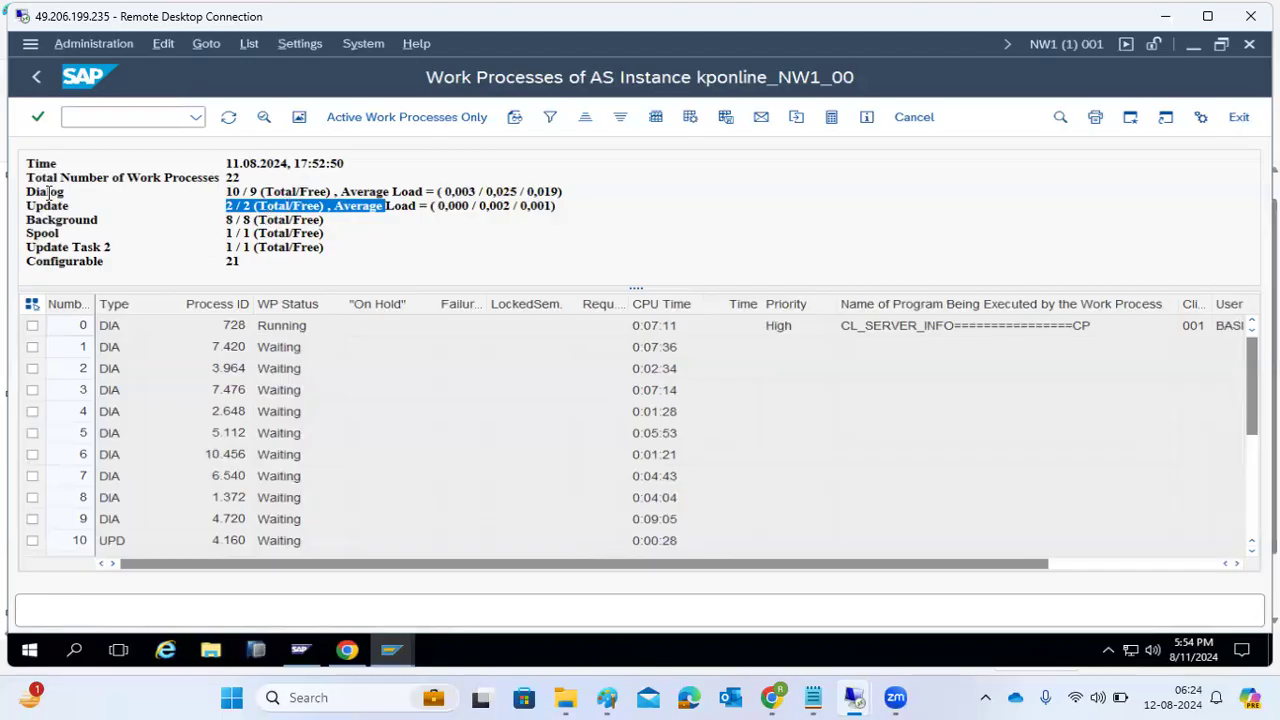
drag(54, 210, 287, 205)
drag(89, 246, 334, 244)
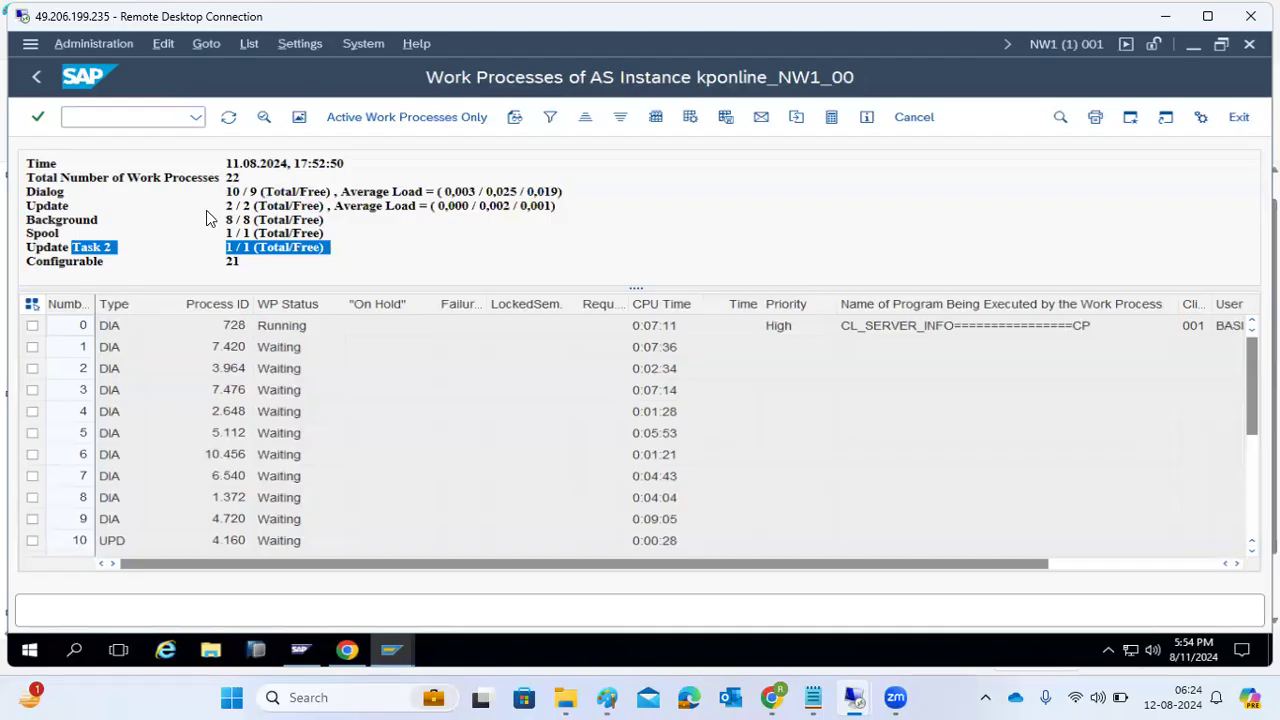
- Leave the work process overview, start SM13, clear the From date and list the update requests of all statuses
click(35, 80)
click(97, 119)
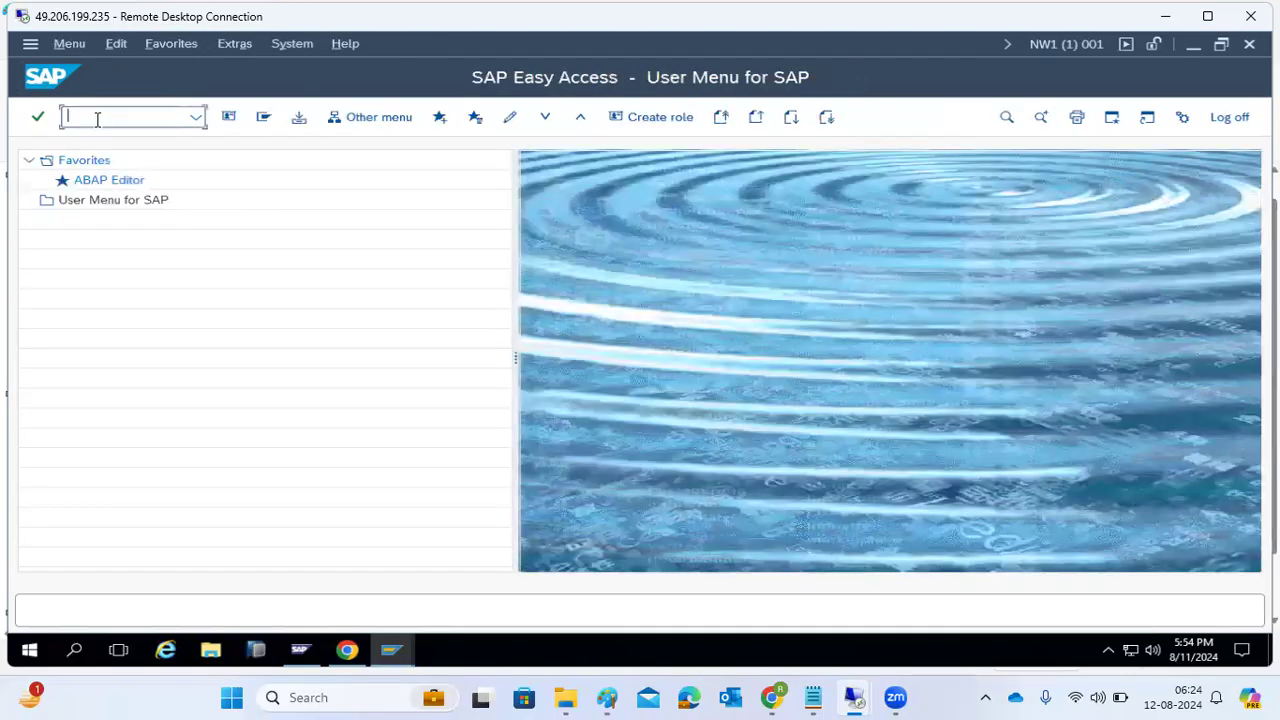
text(sm13)
key(Return)
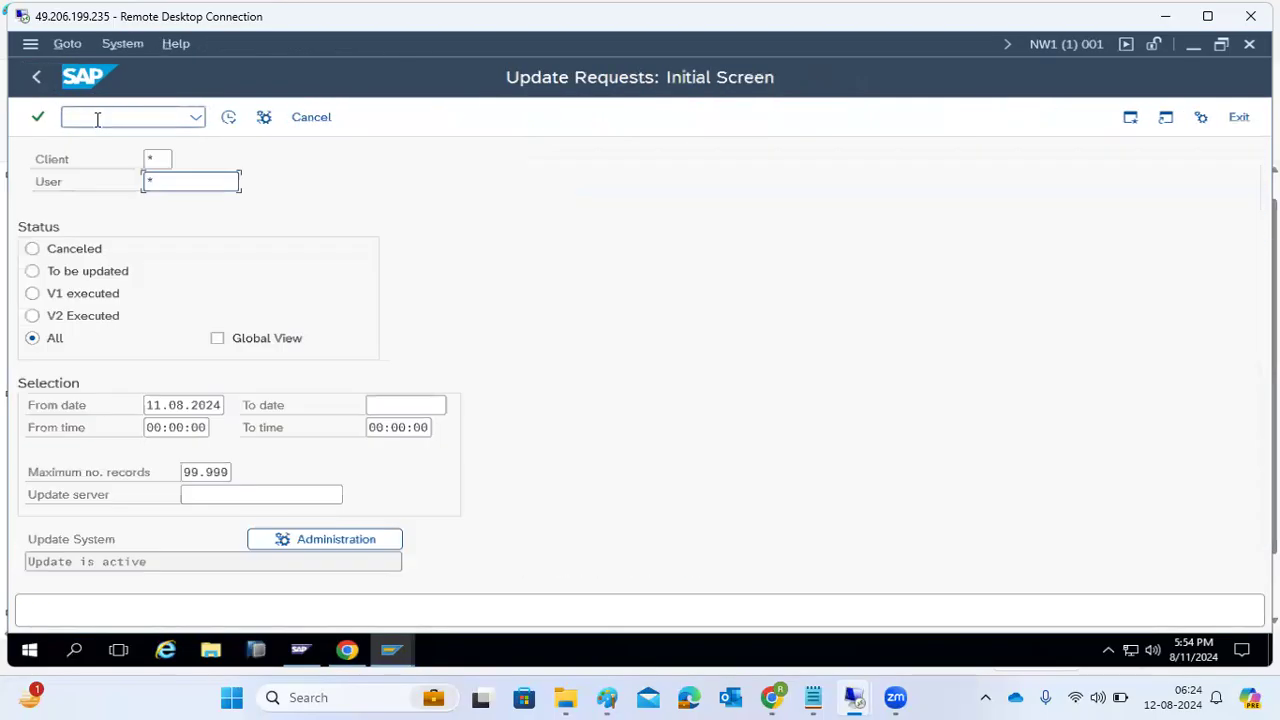
click(46, 341)
click(191, 406)
double_click(191, 406)
key(BackSpace)
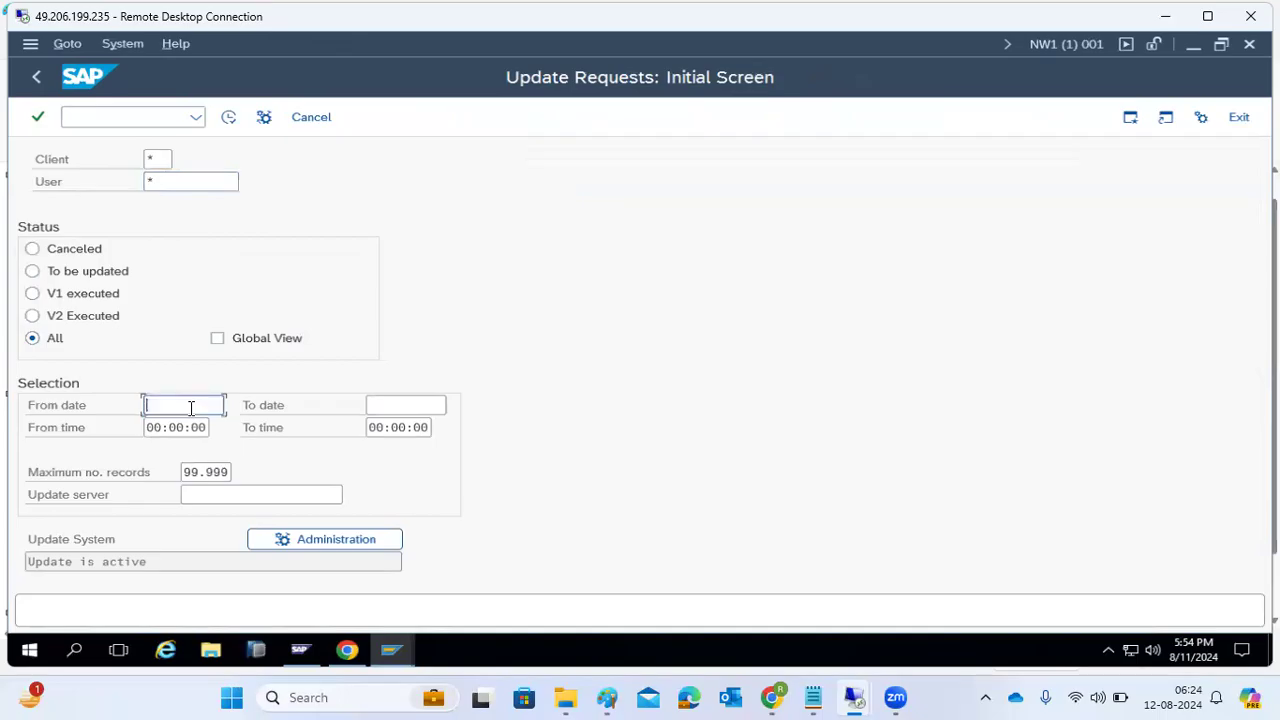
click(228, 118)
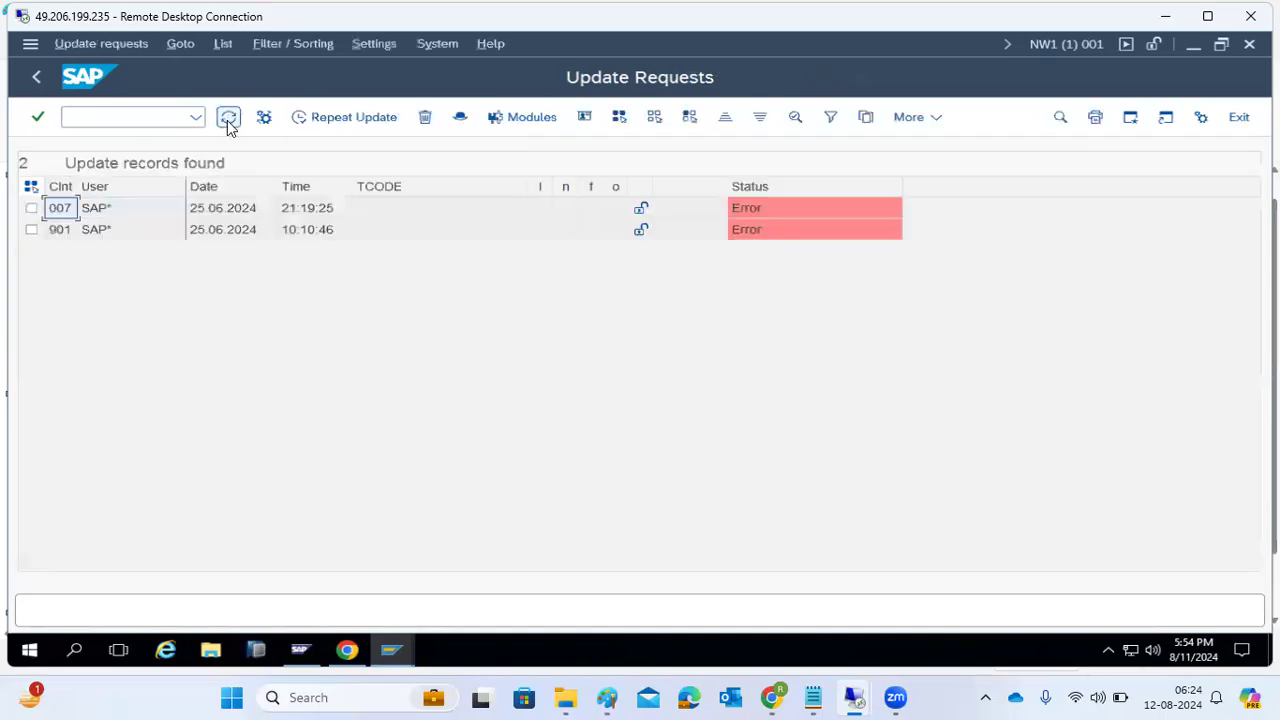
- Examine the update modules of the failed client 007 request and leave the update requests
double_click(212, 218)
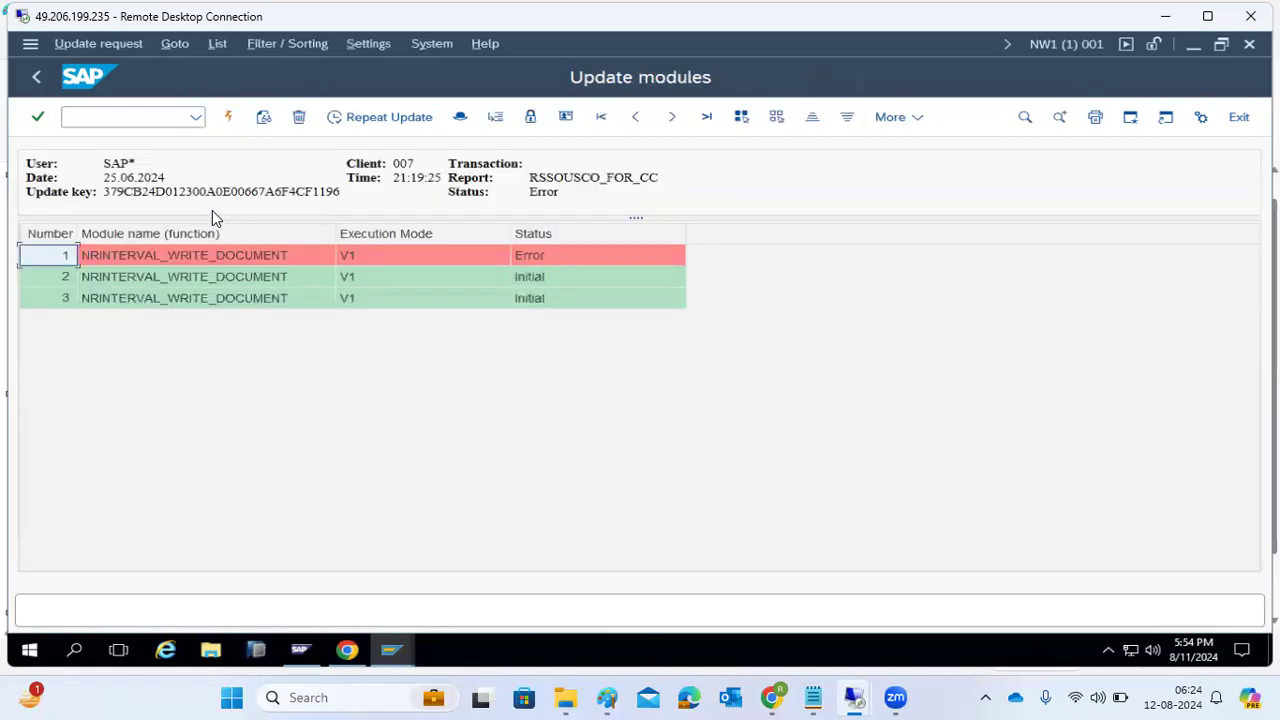
click(37, 76)
click(37, 76)
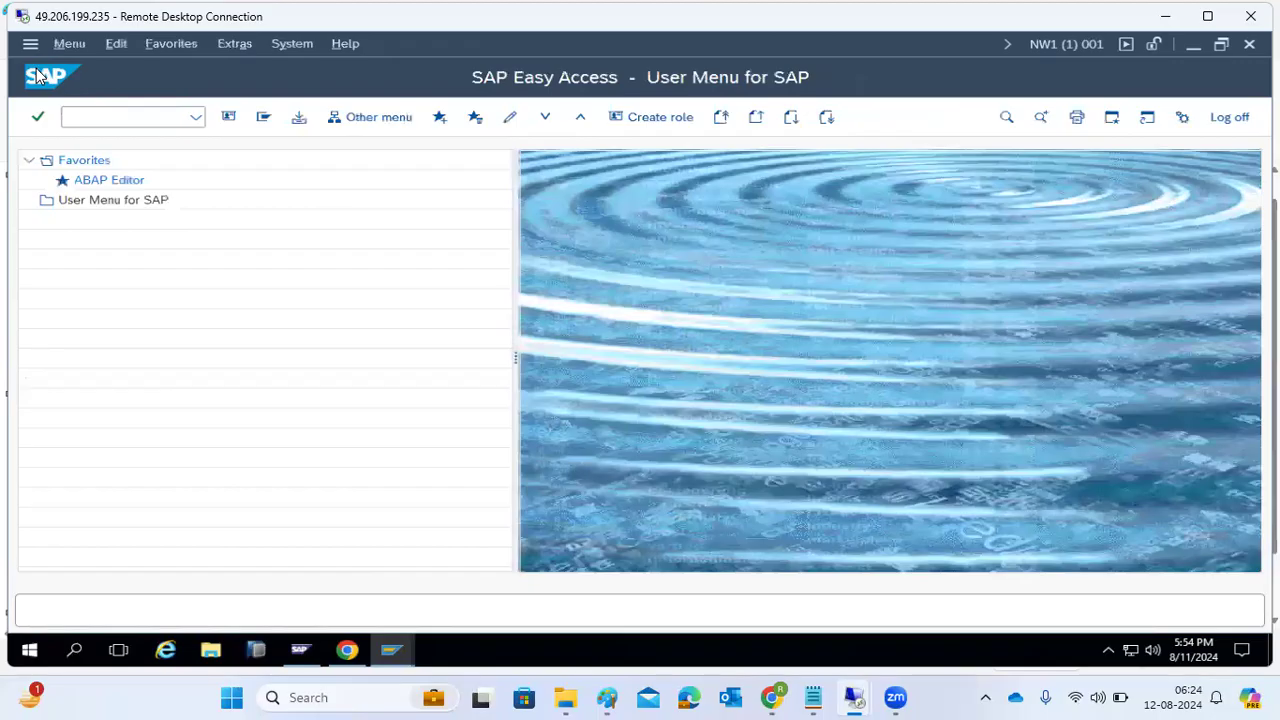
- Enter transaction code SM14 and add "/Sm14" to the "UPDATE : Sm13" line of the Paint notes
text(sm14)
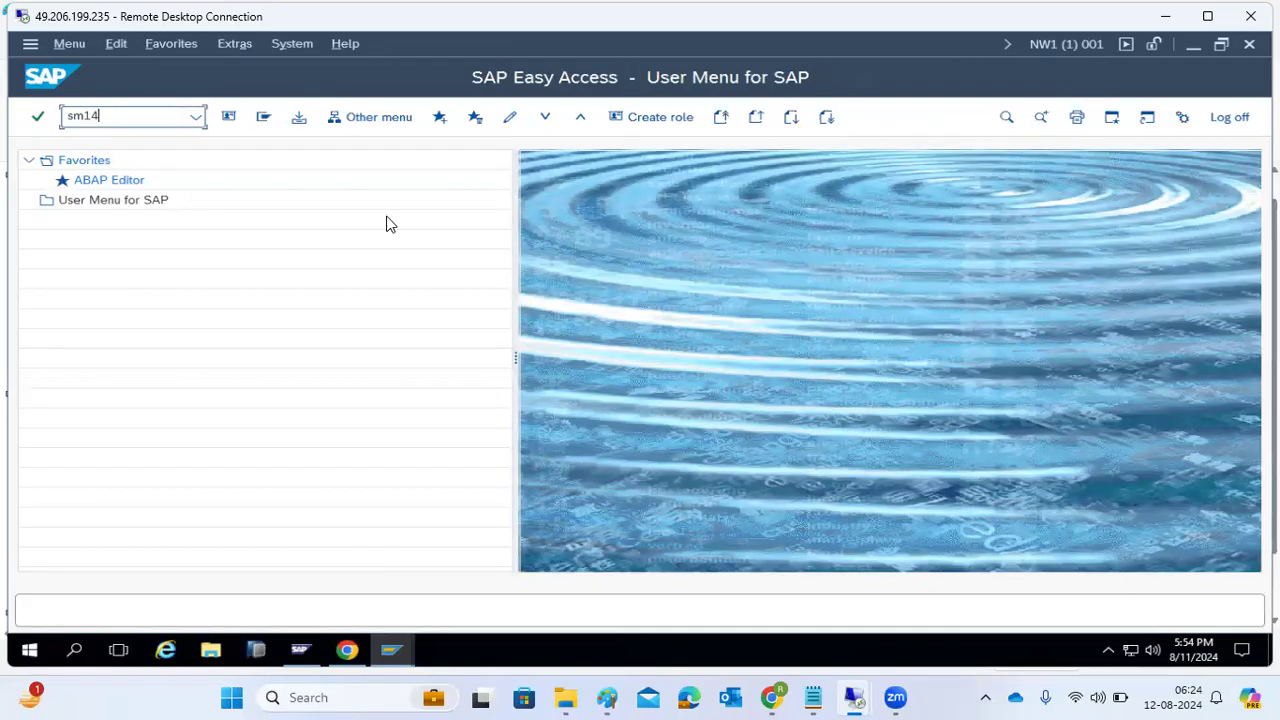
click(608, 699)
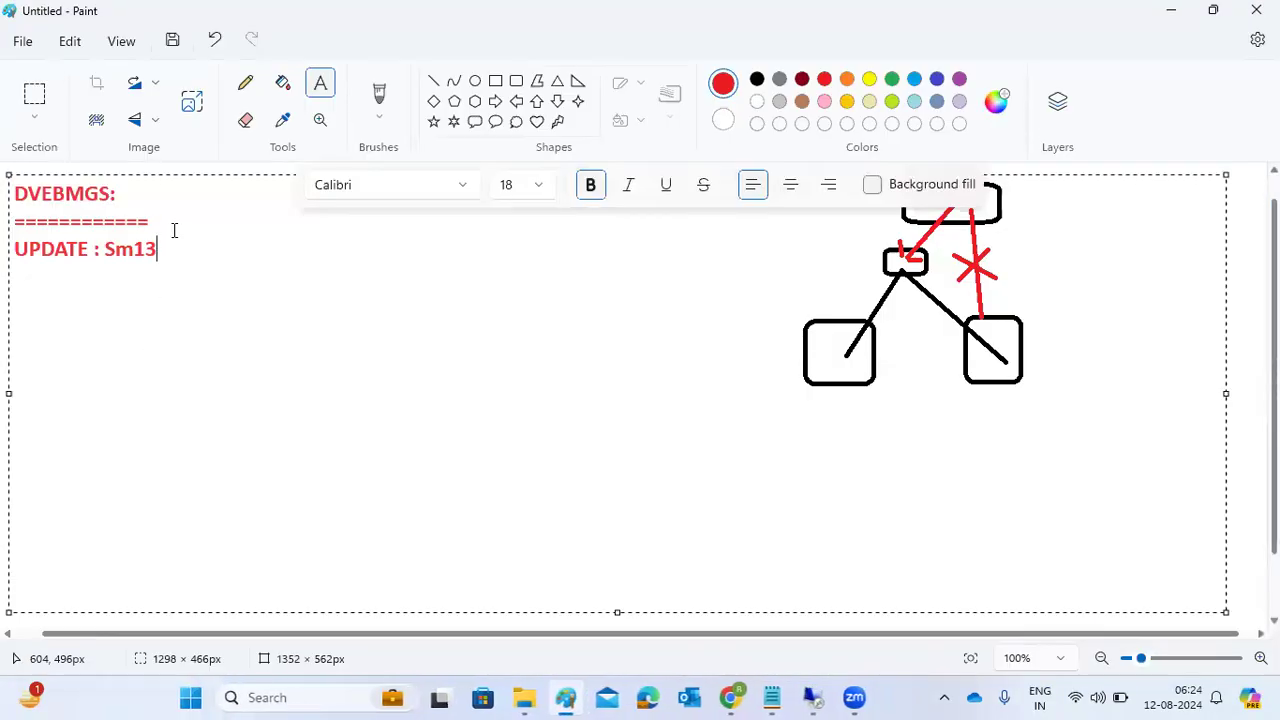
text(/Sm14)
click(812, 697)
click(845, 623)
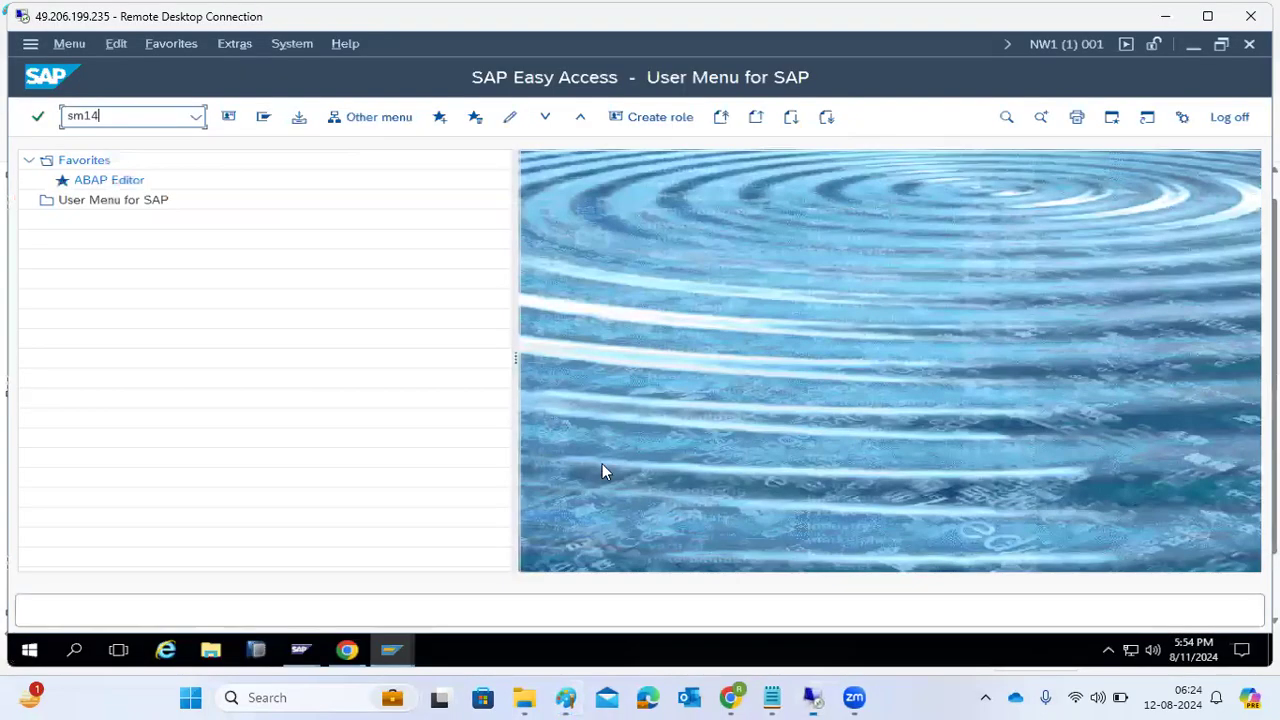
- Open the update program administration, examine the update status and deactivate updating
key(Return)
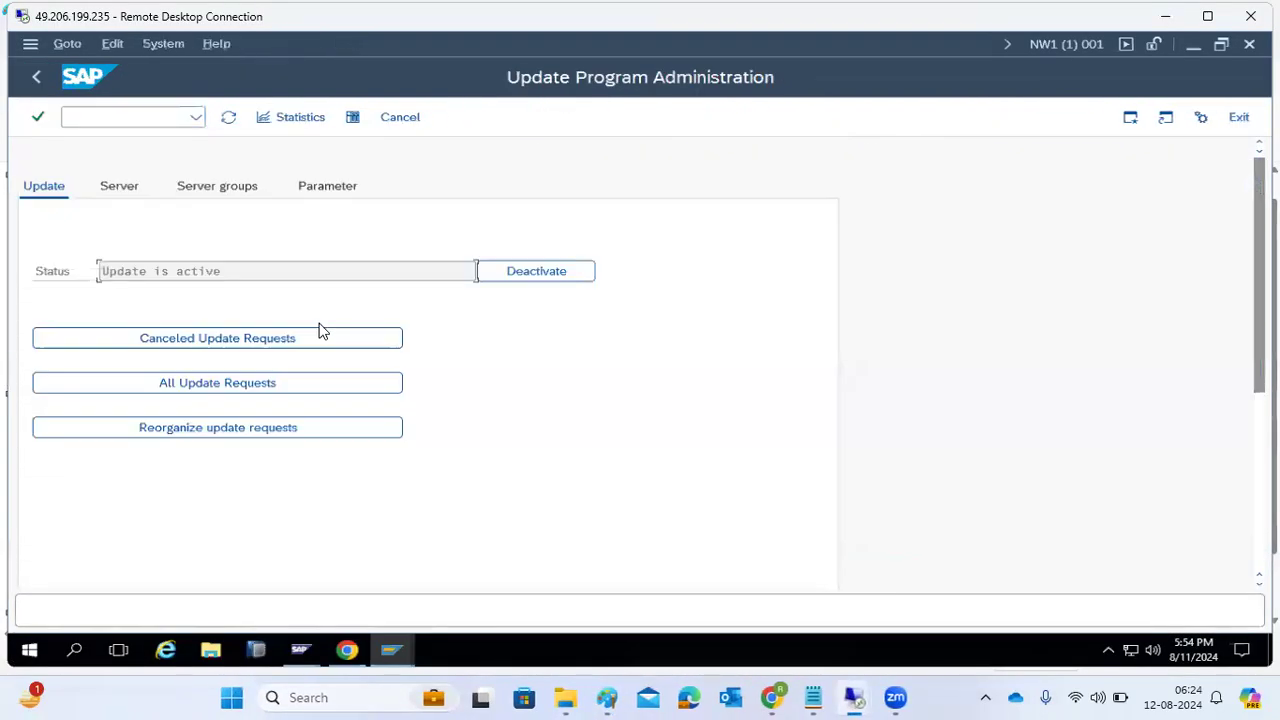
drag(117, 274, 230, 271)
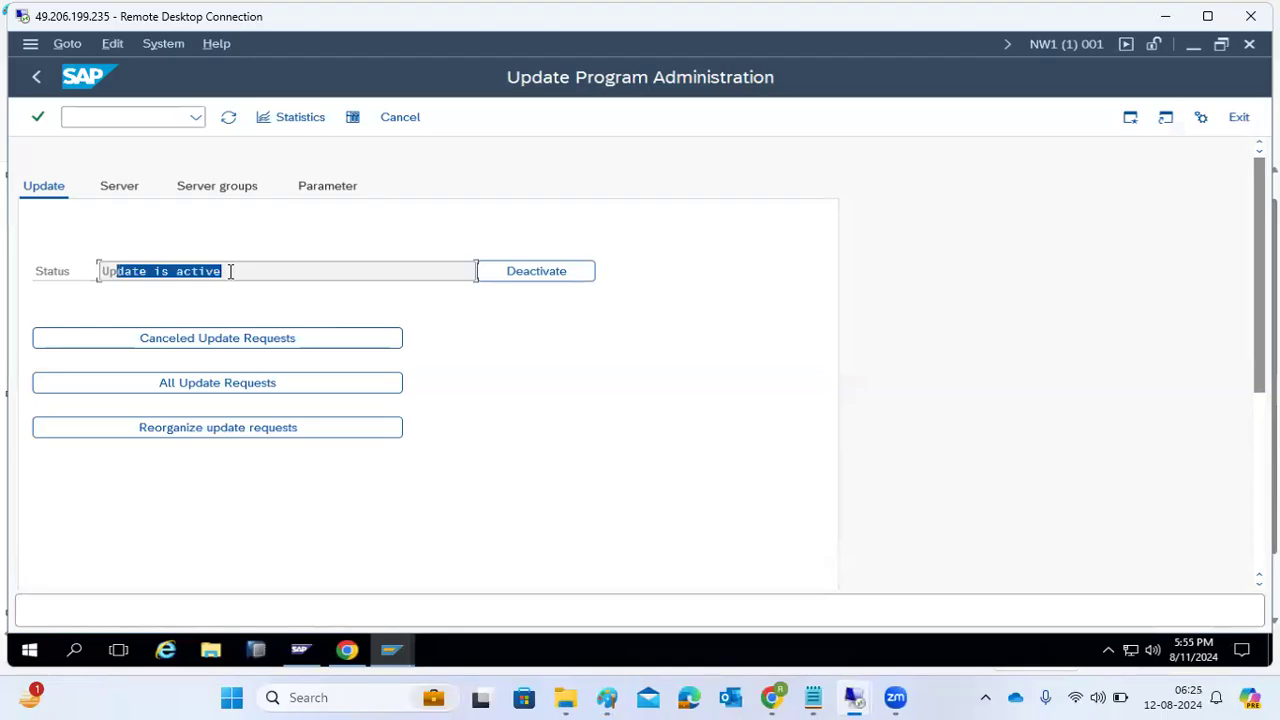
click(524, 285)
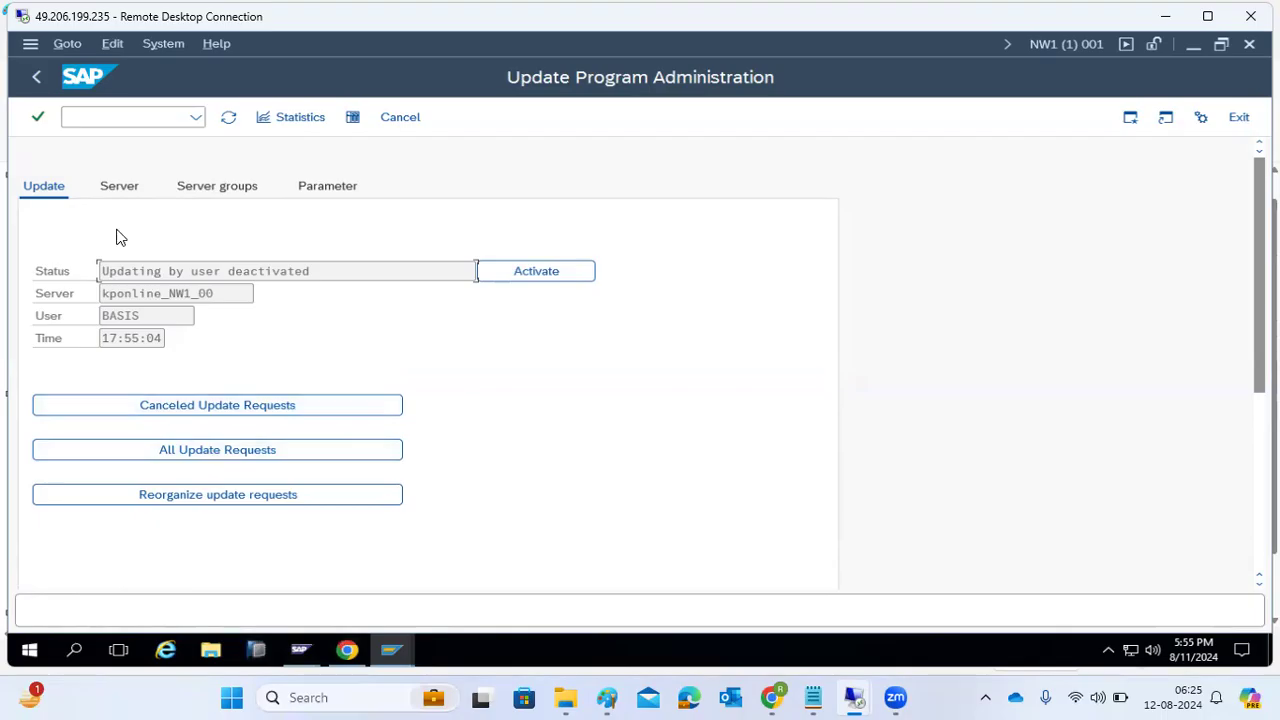
- Open a new session, start SU01 and copy user BASIS to a new user BASIS1 with the default parts
click(1128, 120)
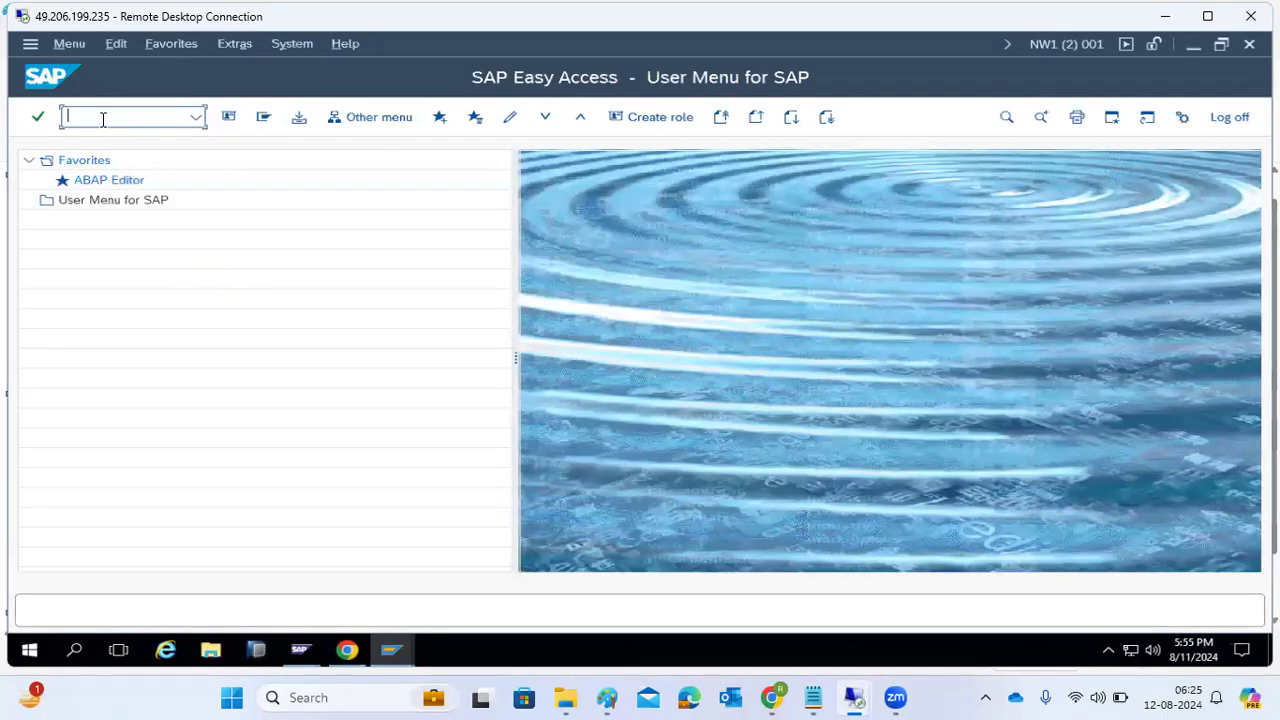
text(su01)
key(Return)
text(basis)
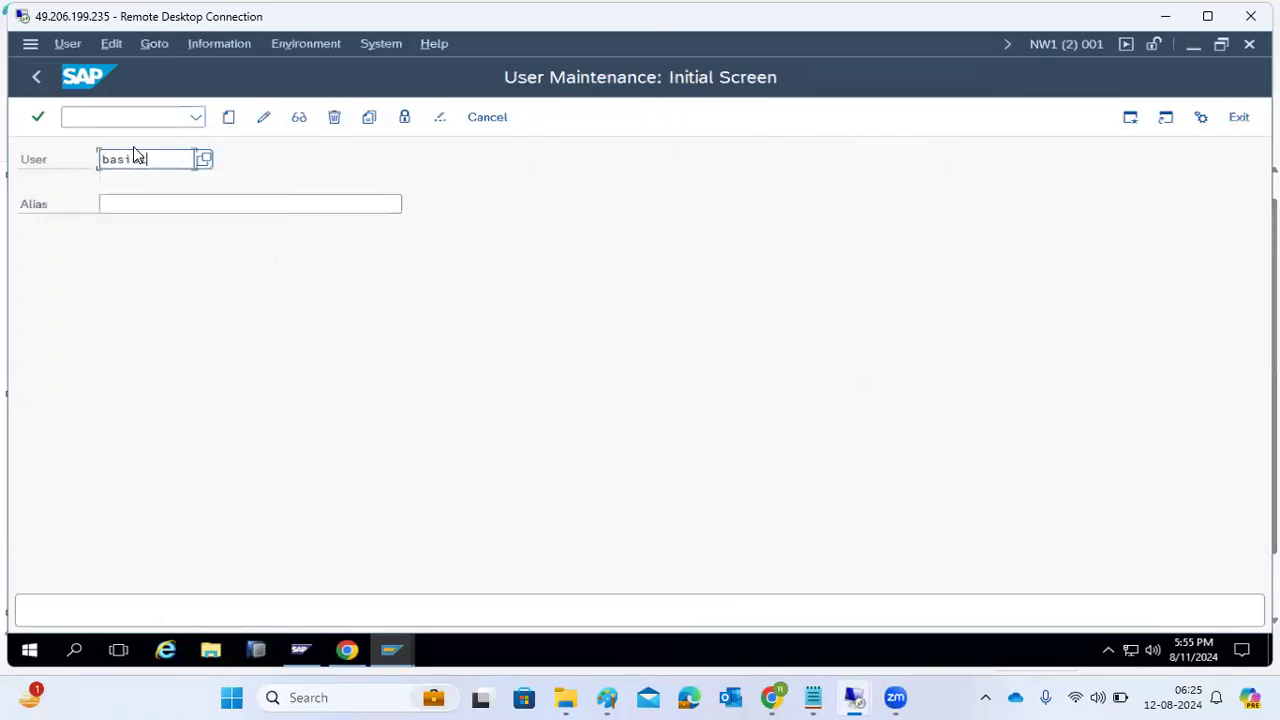
text(1)
click(369, 117)
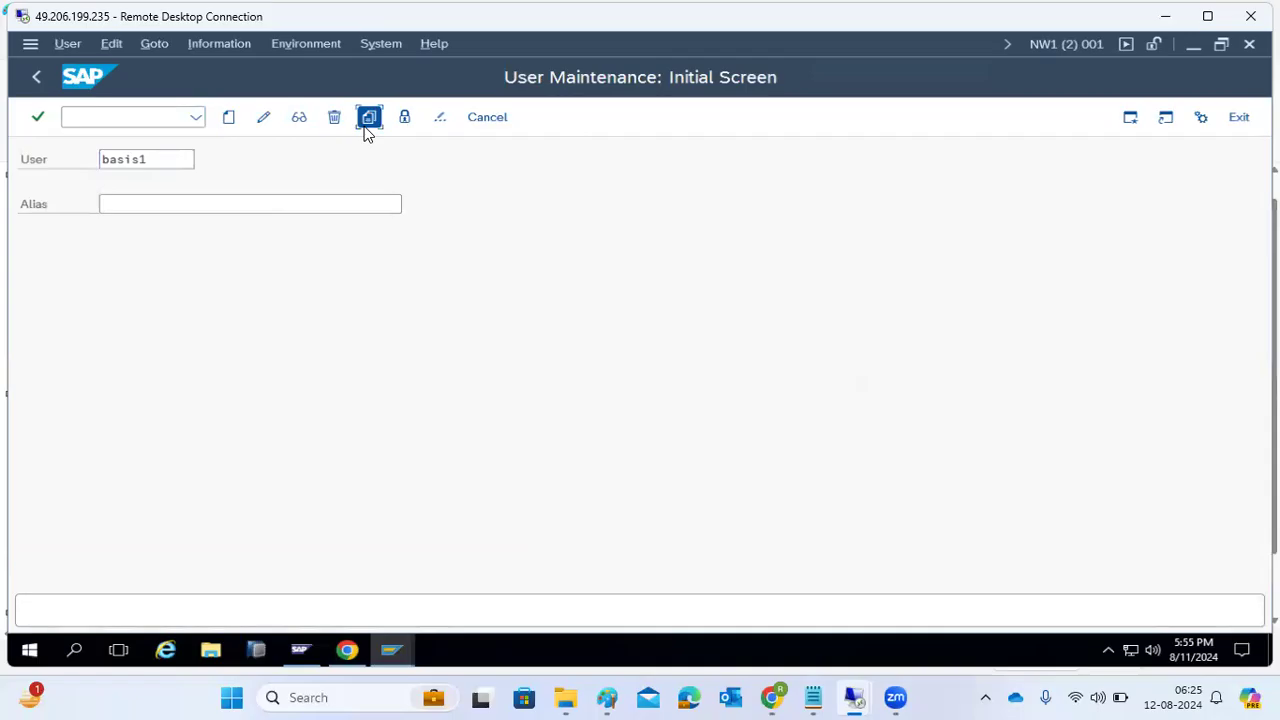
key(ctrl+a)
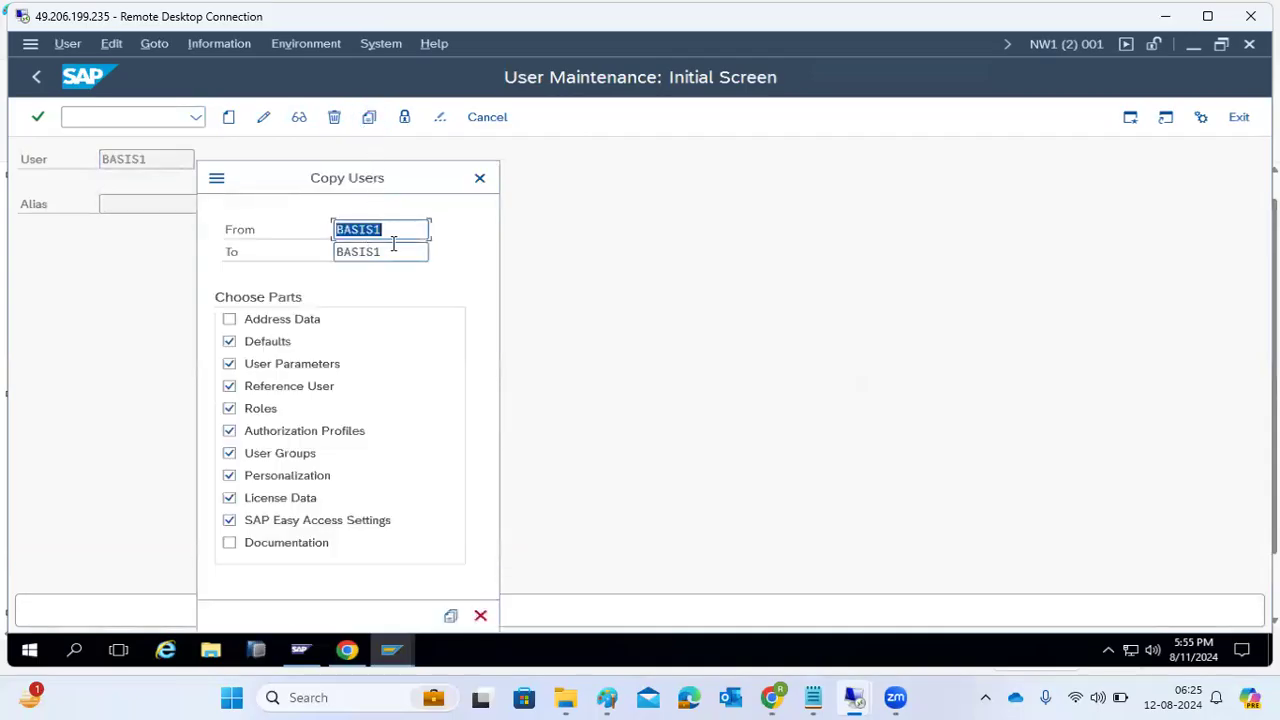
text(basis)
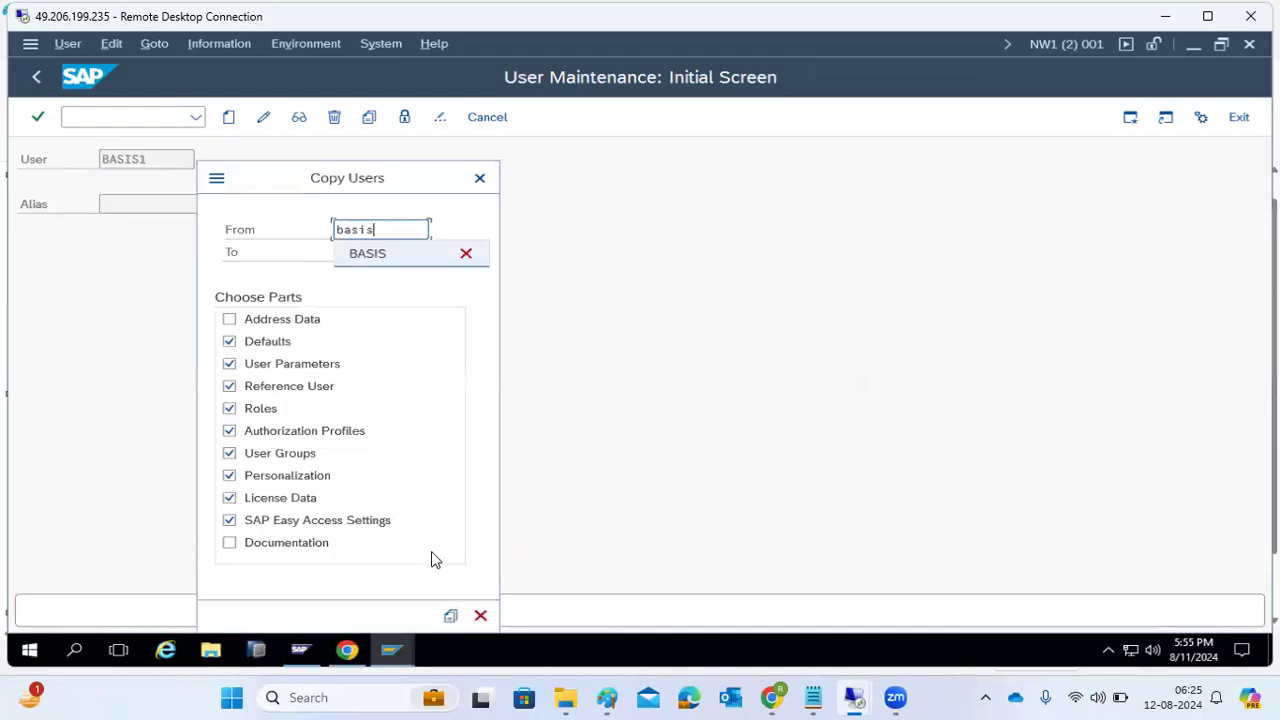
click(455, 616)
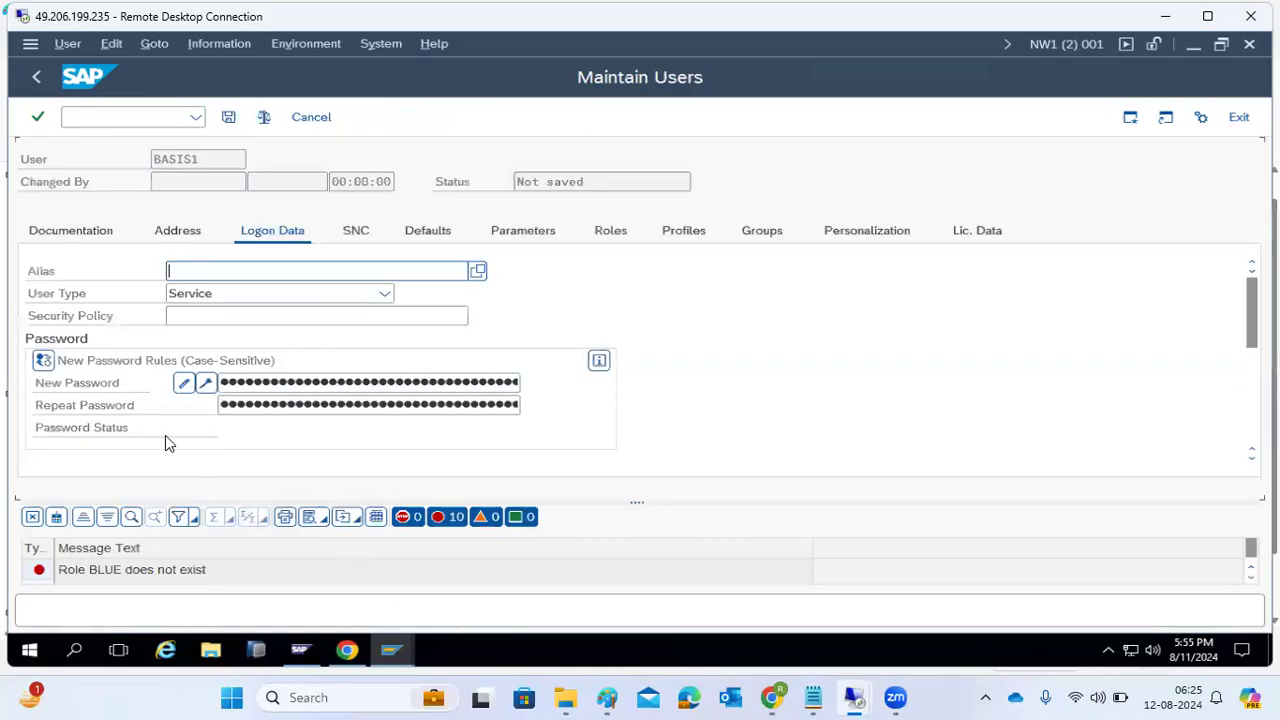
- Enter and repeat the new password for user BASIS1 and save the user
click(235, 386)
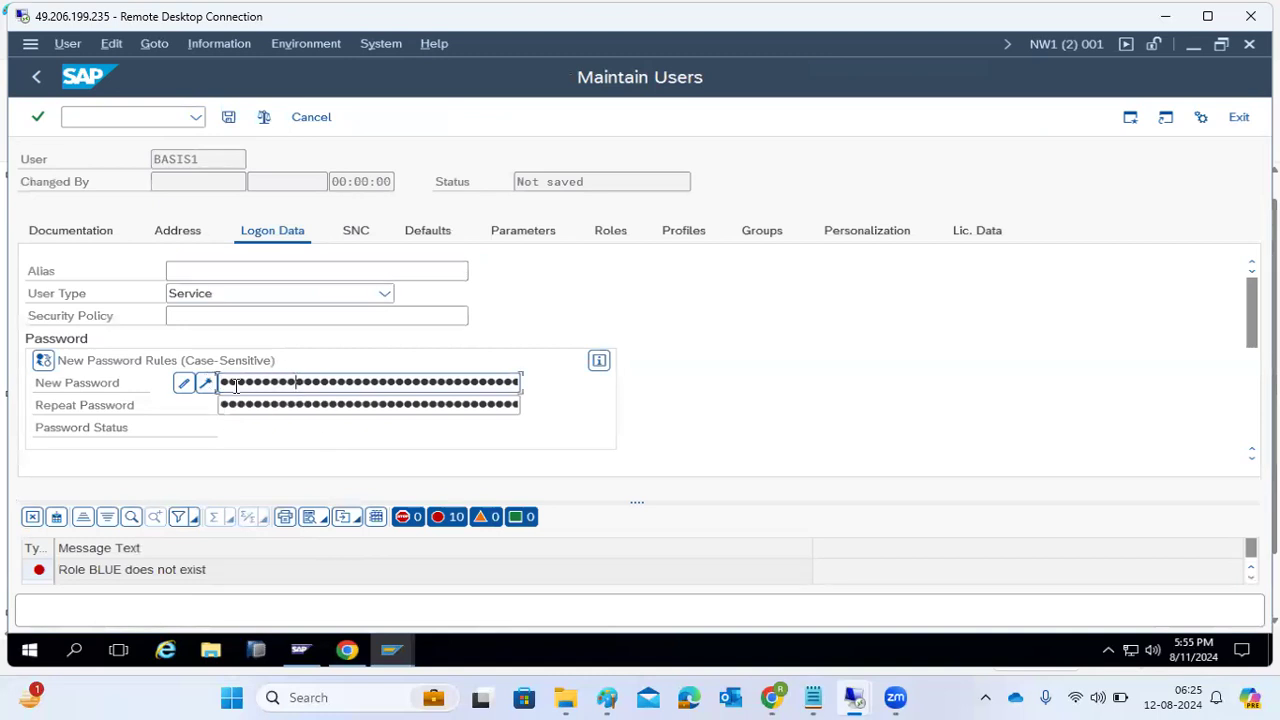
key(Tab)
text(●●●●●)
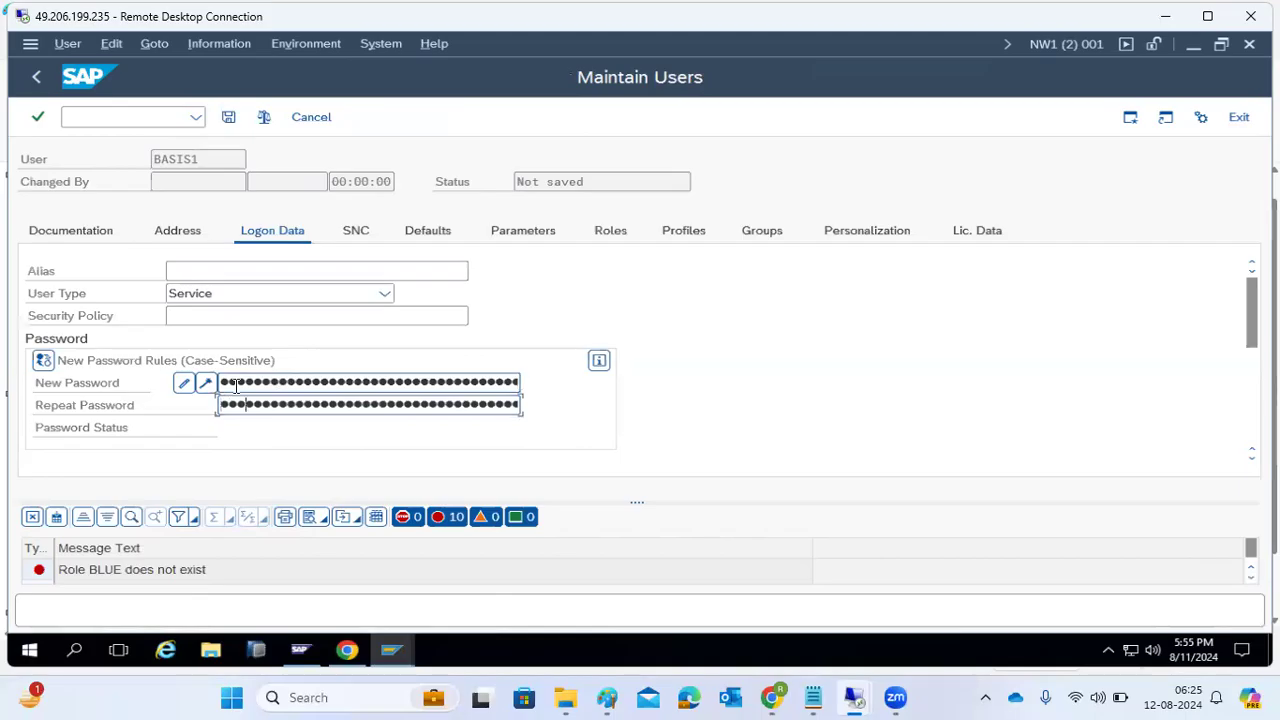
text(●●●)
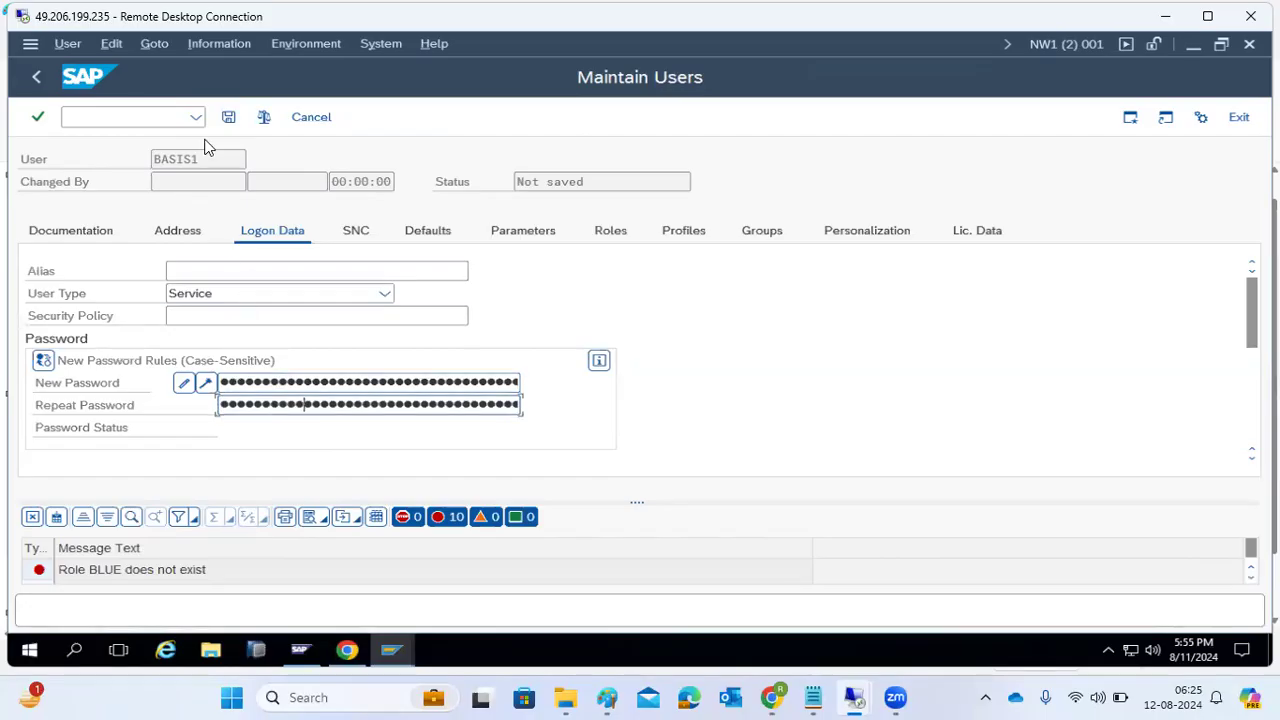
click(229, 119)
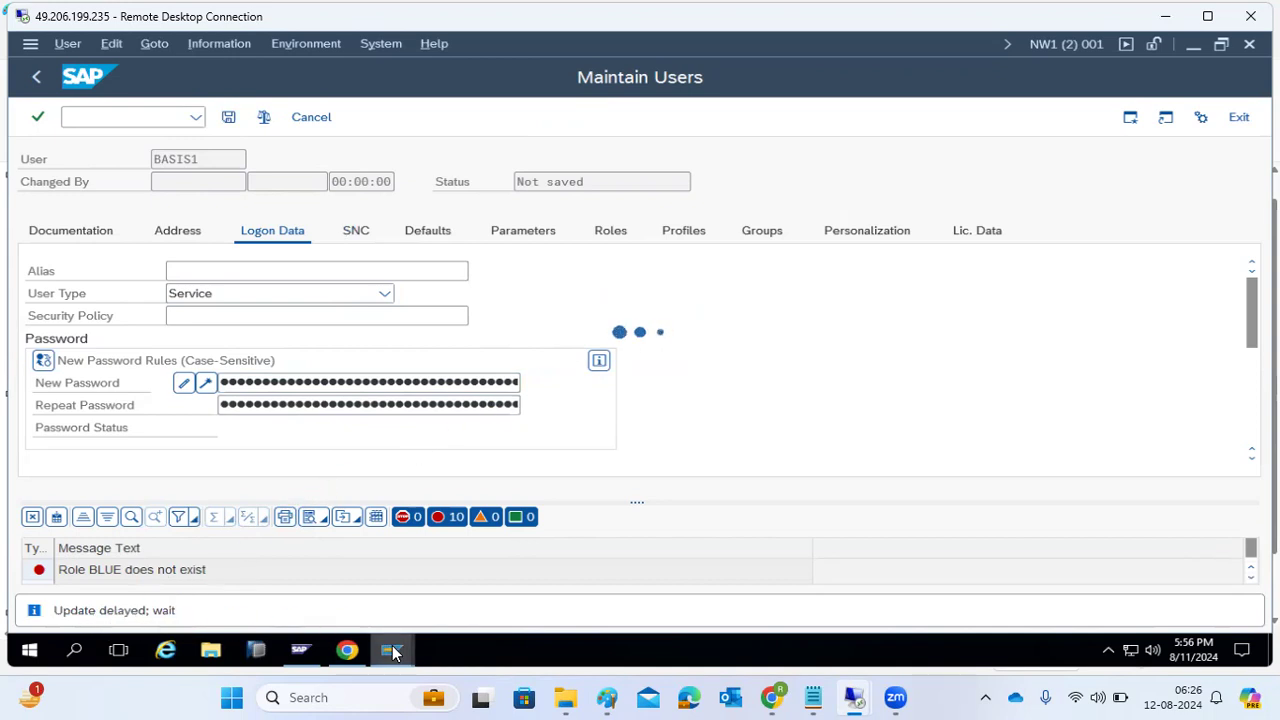
- Switch back to the Update Program Administration session, examine the update status and refresh it
mouse_move(392, 648)
click(322, 563)
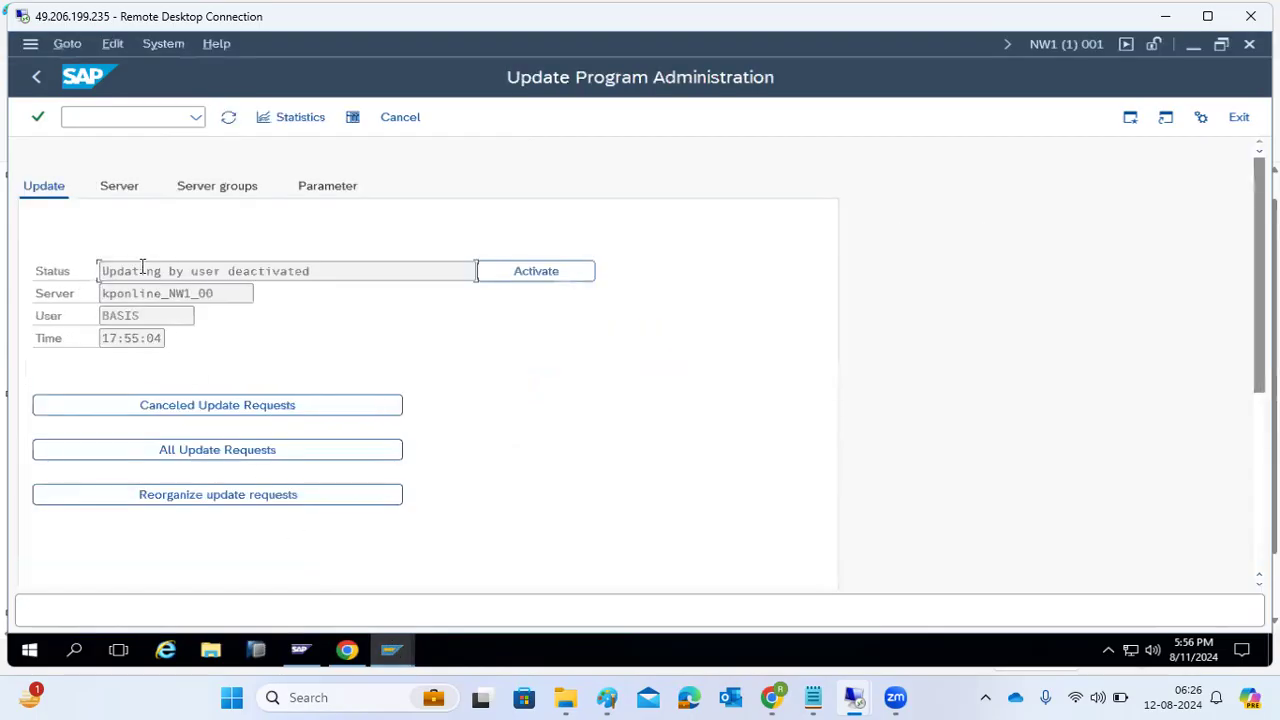
drag(140, 270, 200, 270)
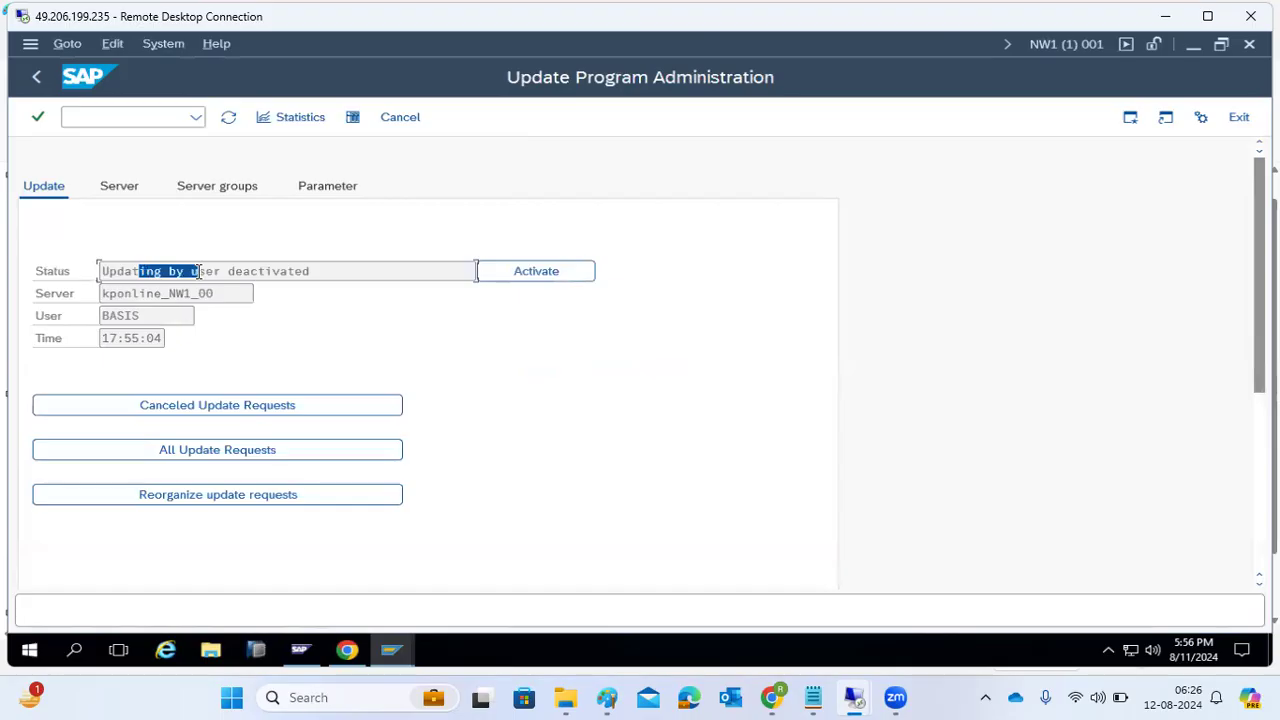
click(228, 117)
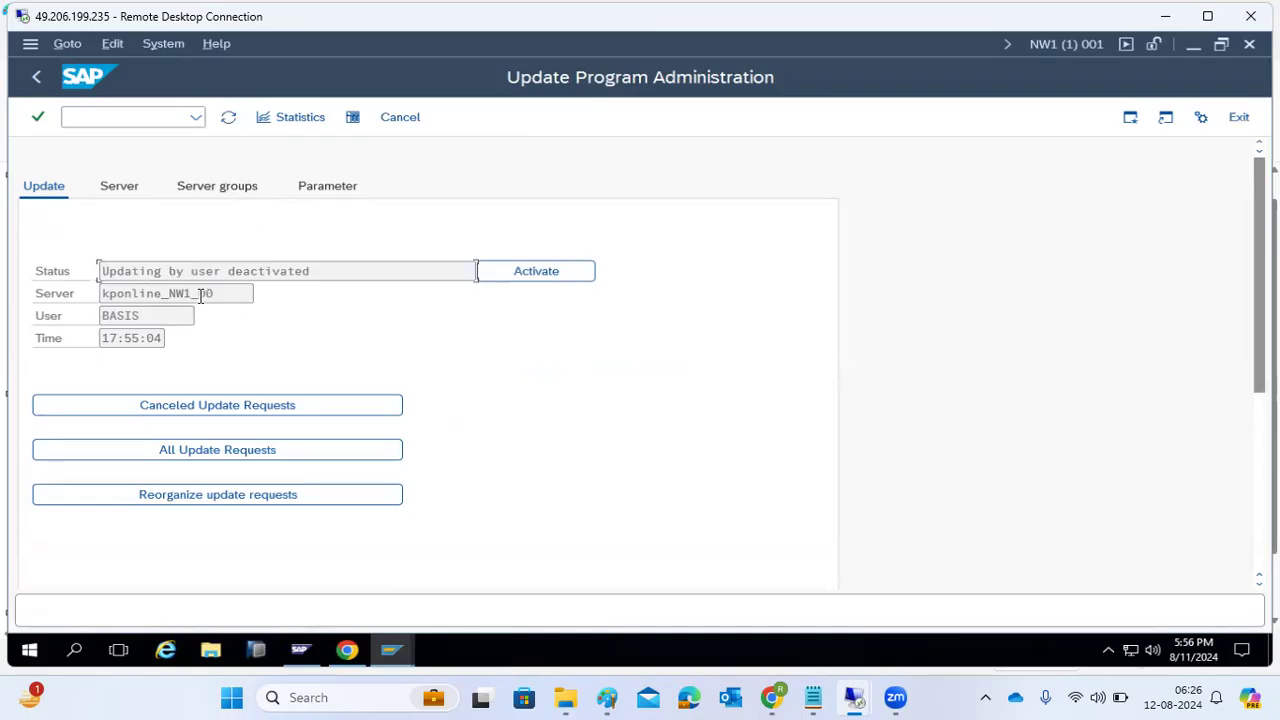
- Switch this session to transaction SM13 and list the update requests of all statuses from 11.08.2024
click(116, 119)
text(/nsm13)
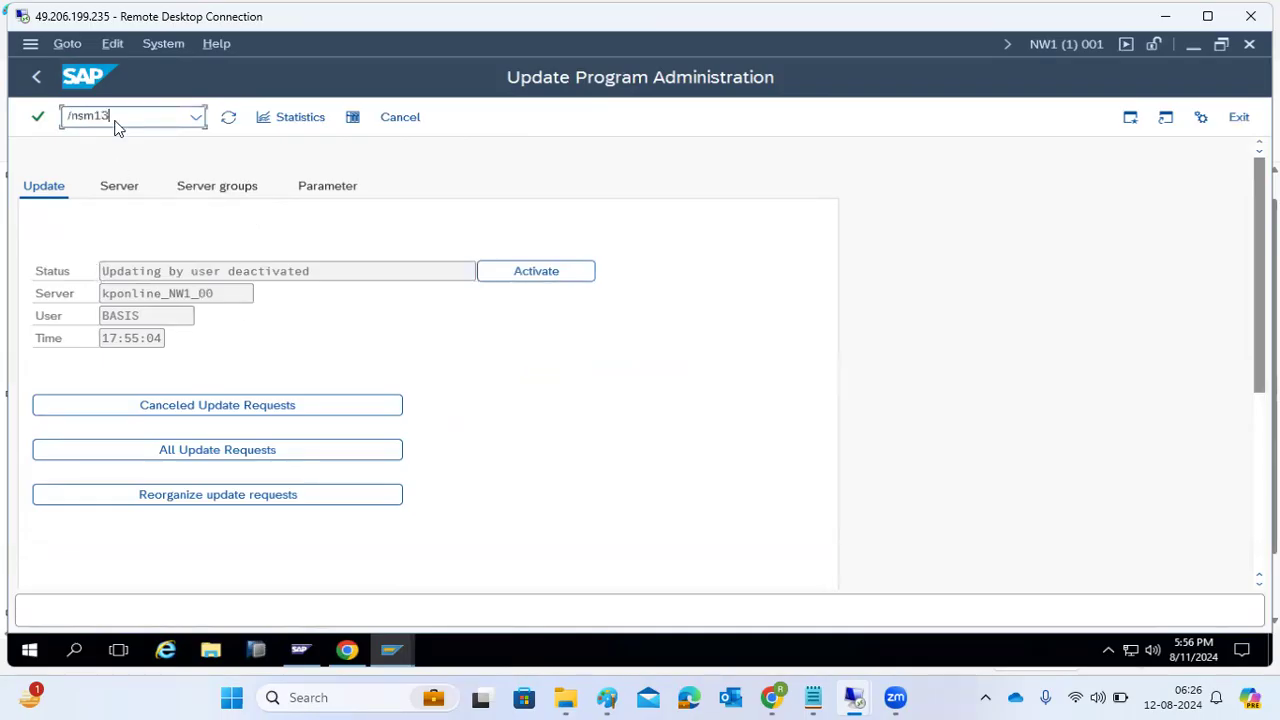
key(Return)
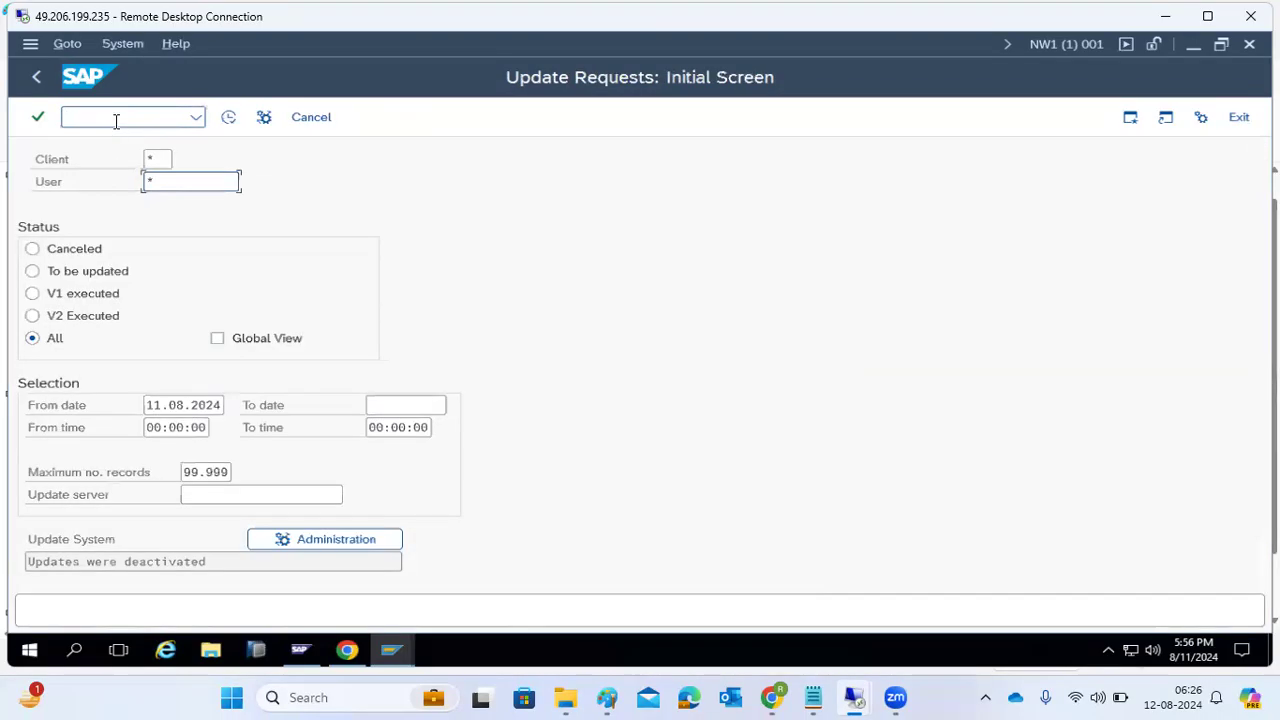
click(228, 119)
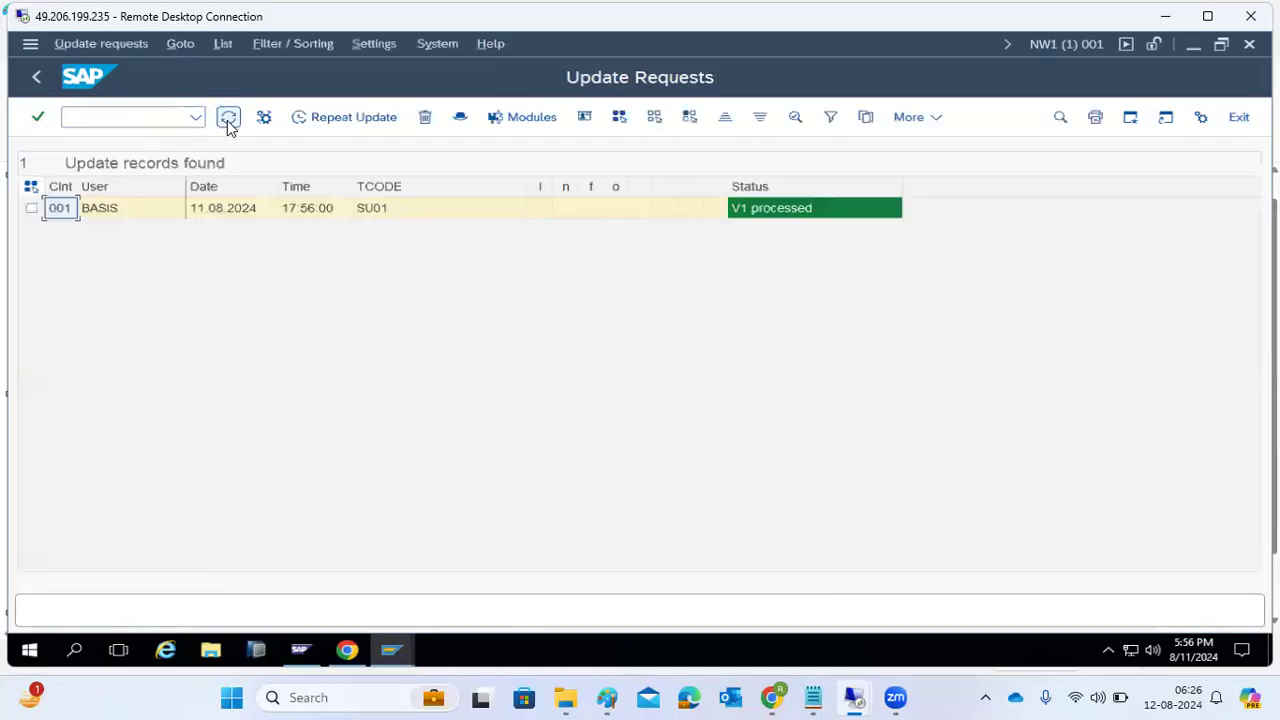
- Examine the SU01 update request's status, transaction, date, user and update modules, return to the list and refresh it
click(761, 214)
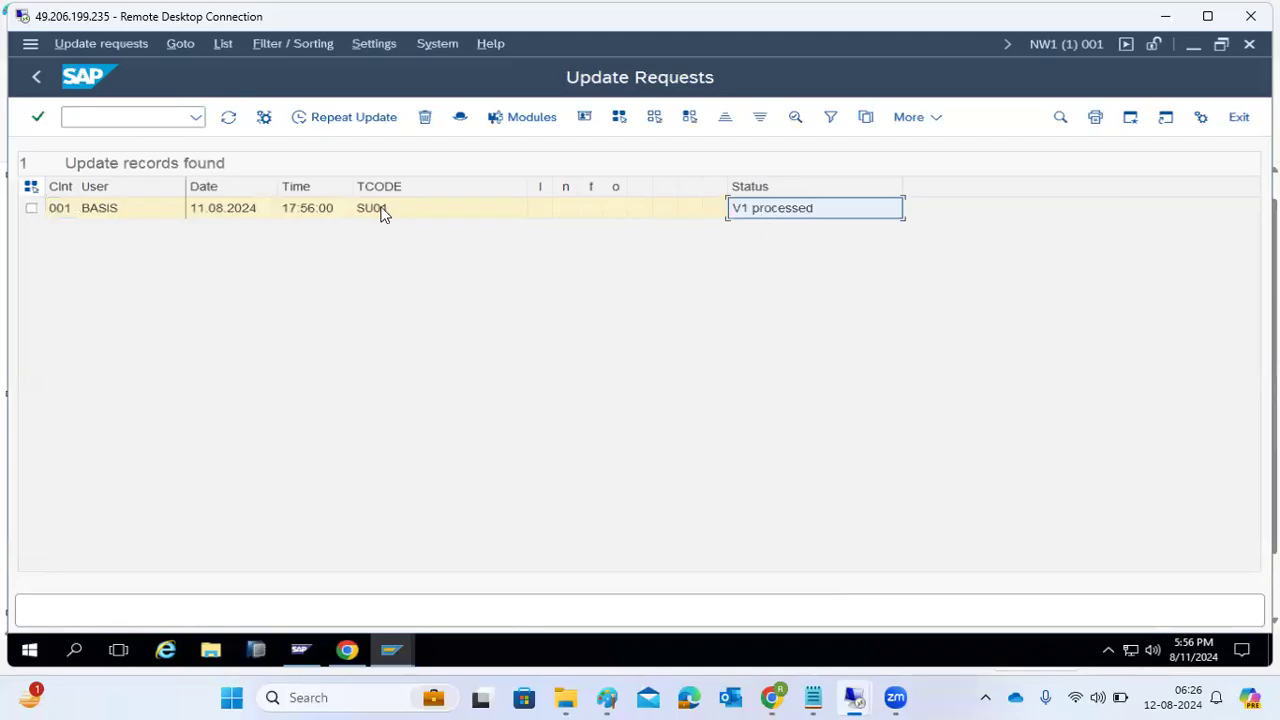
click(383, 212)
click(233, 214)
click(136, 217)
double_click(763, 212)
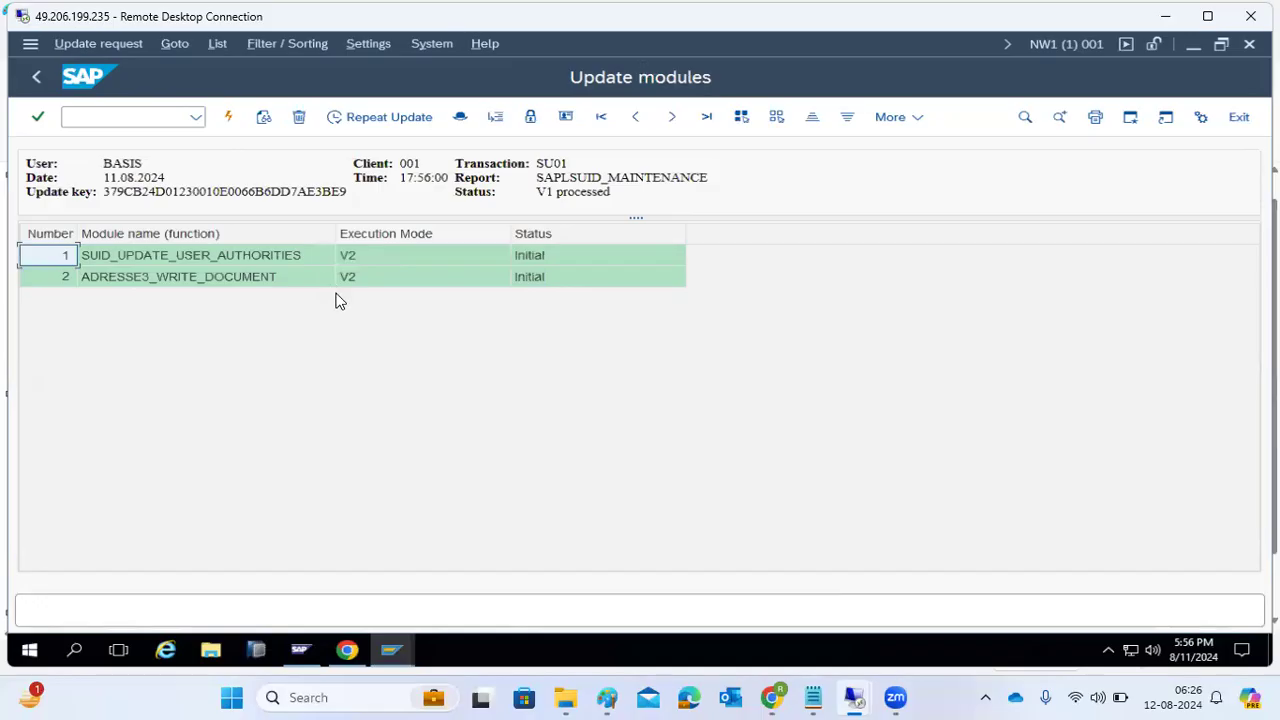
click(36, 77)
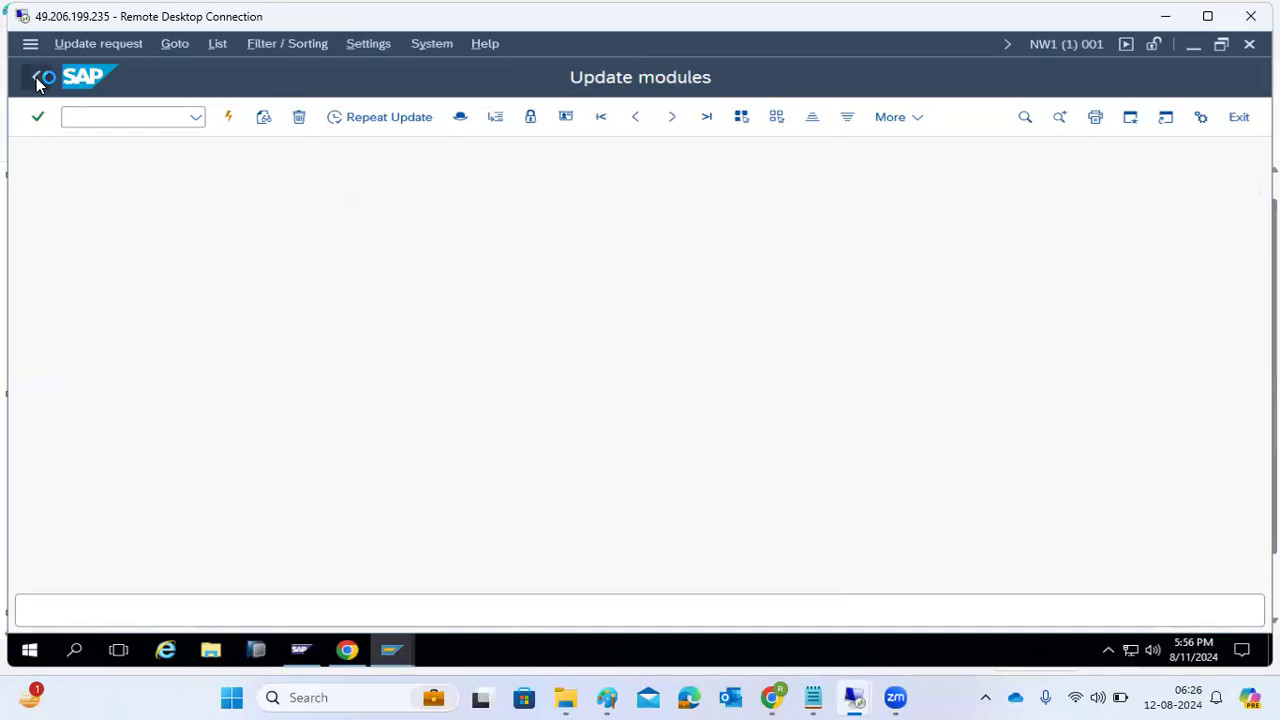
click(228, 118)
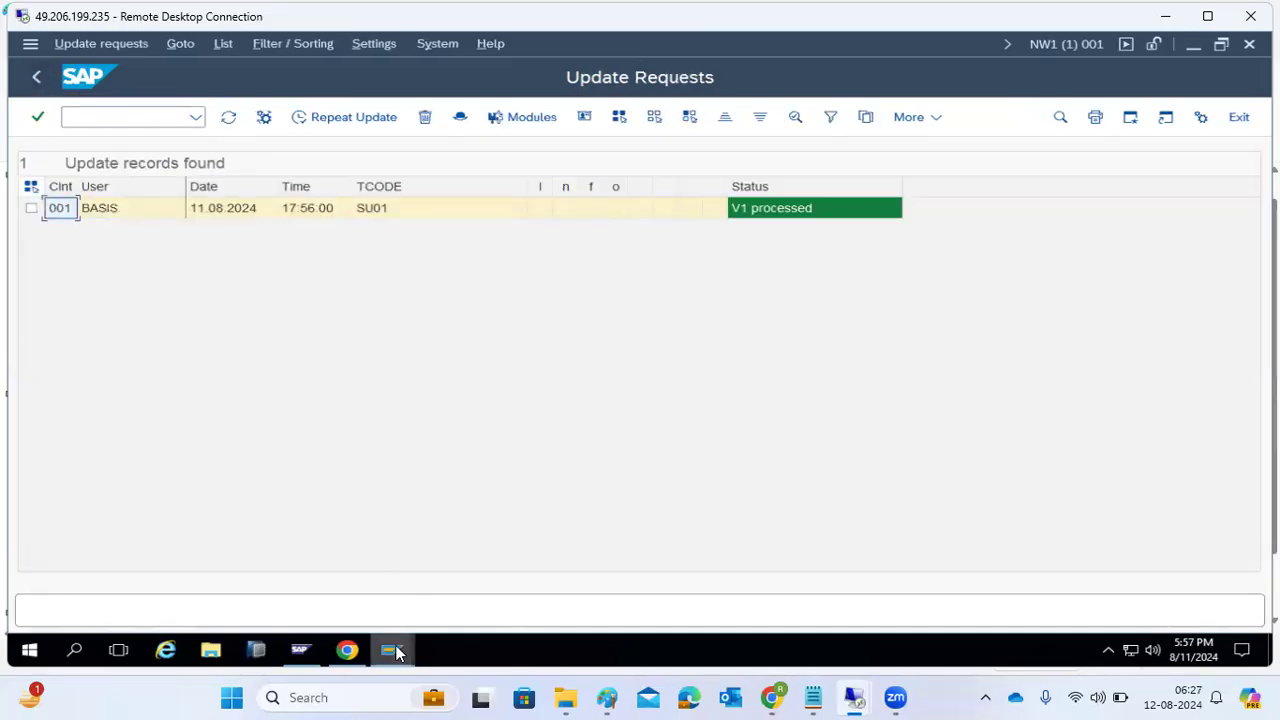
- Check the pending save of BASIS1, open another session with the update program administration and activate updating
click(396, 652)
click(495, 596)
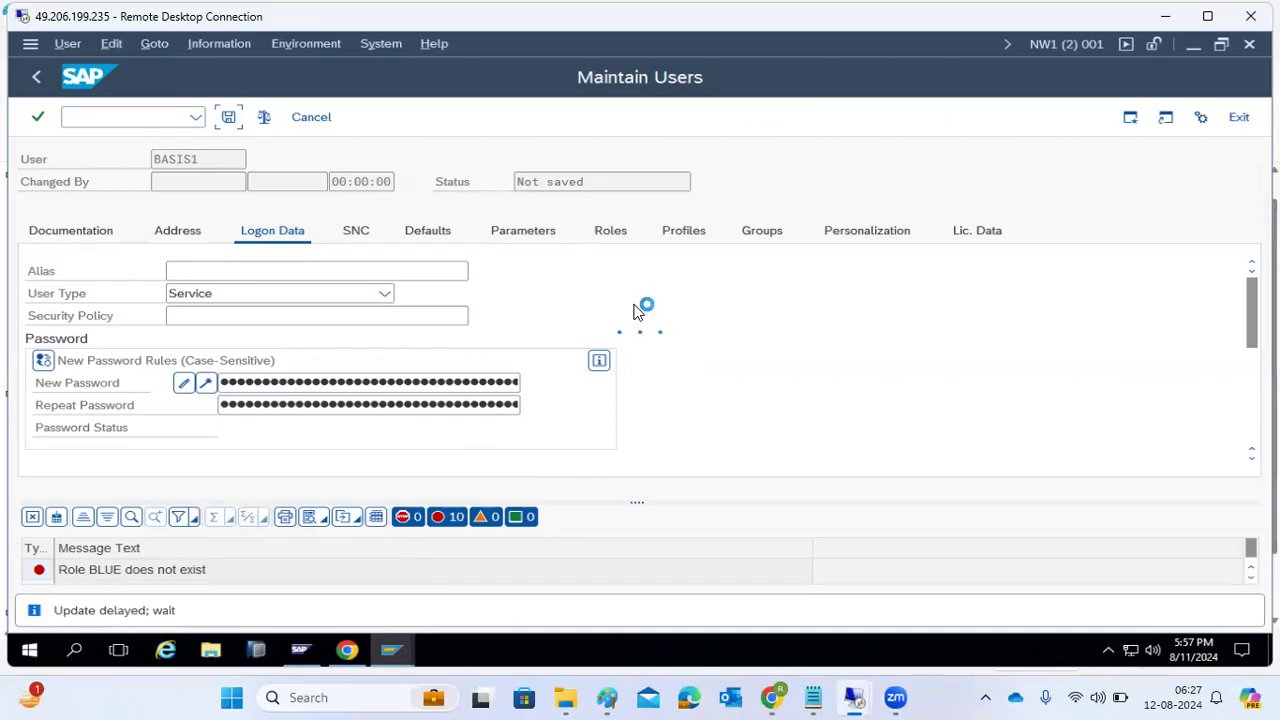
click(30, 44)
click(109, 229)
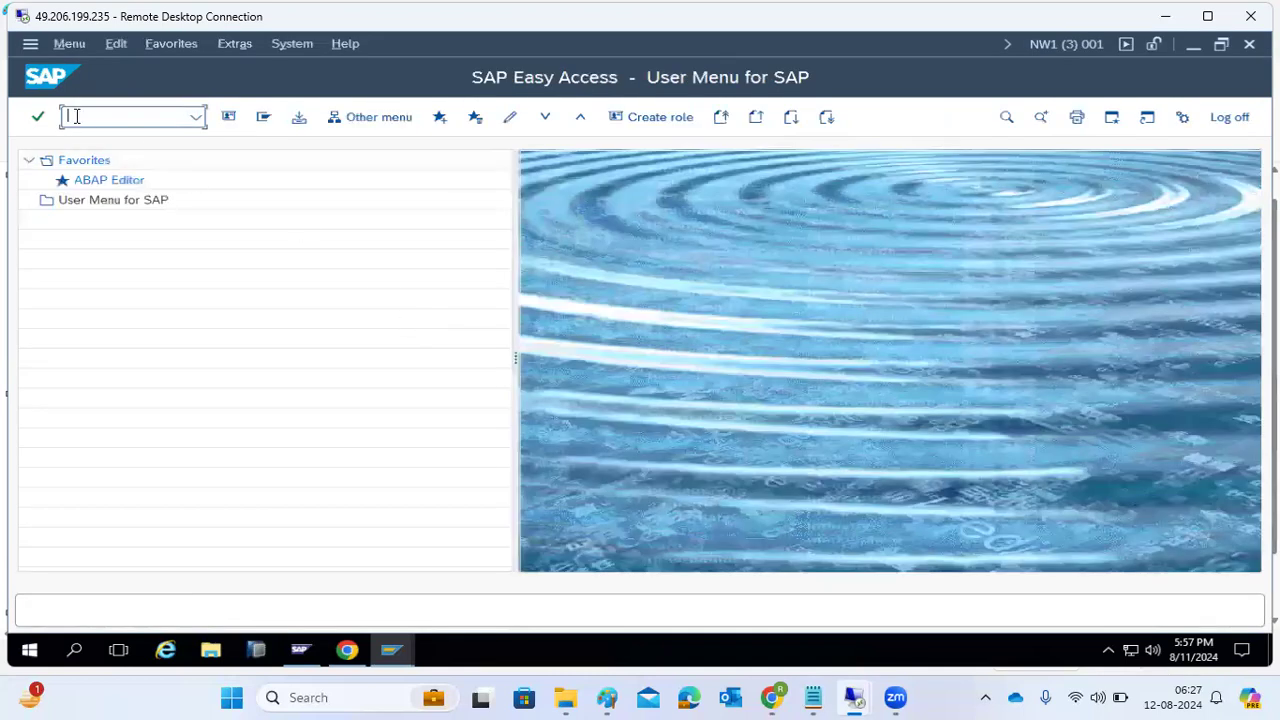
text(sm13)
key(Return)
click(535, 285)
mouse_move(391, 650)
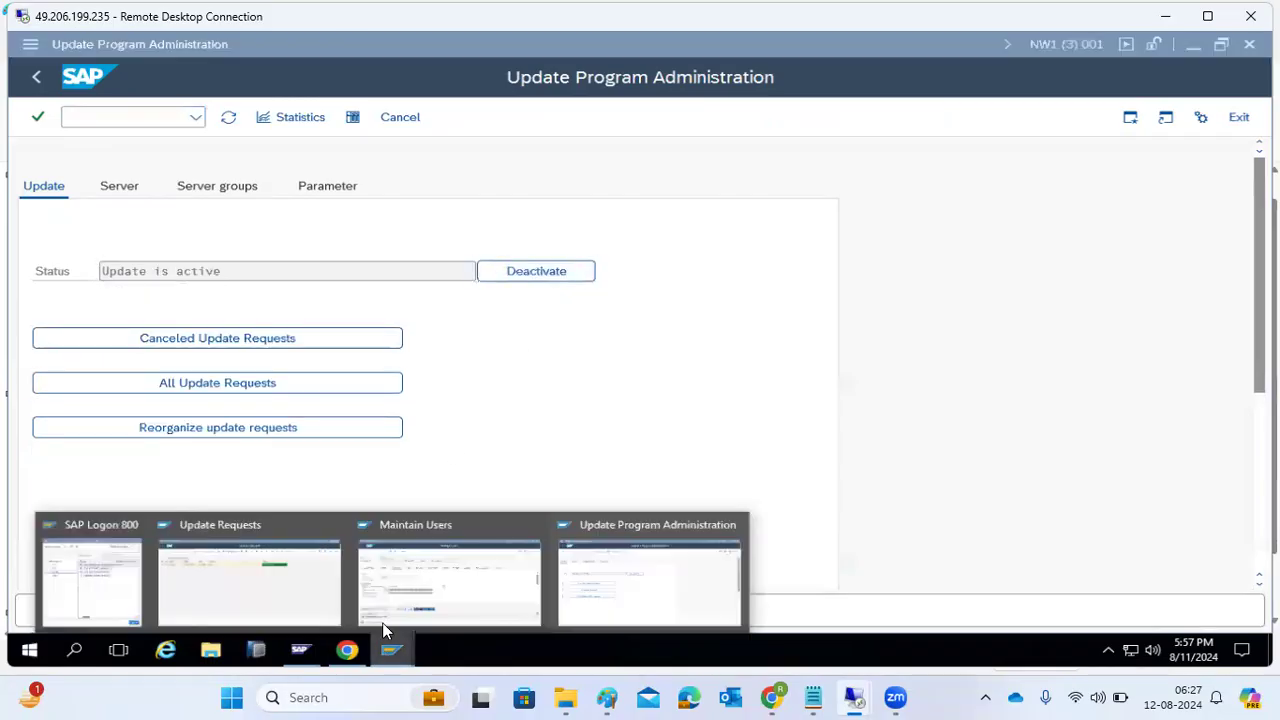
- Check the save of BASIS1 in user maintenance, switch to the Update Requests session, refresh the list and rerun the selection for all statuses
click(397, 581)
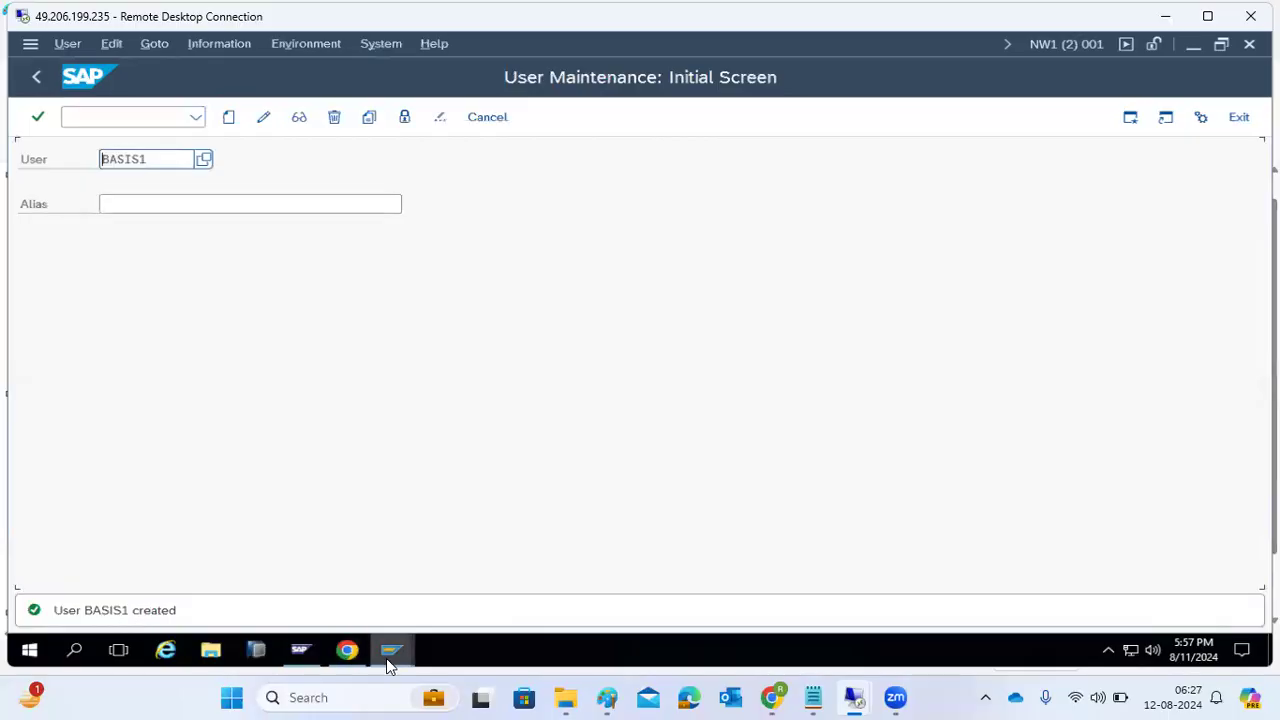
mouse_move(388, 656)
click(281, 601)
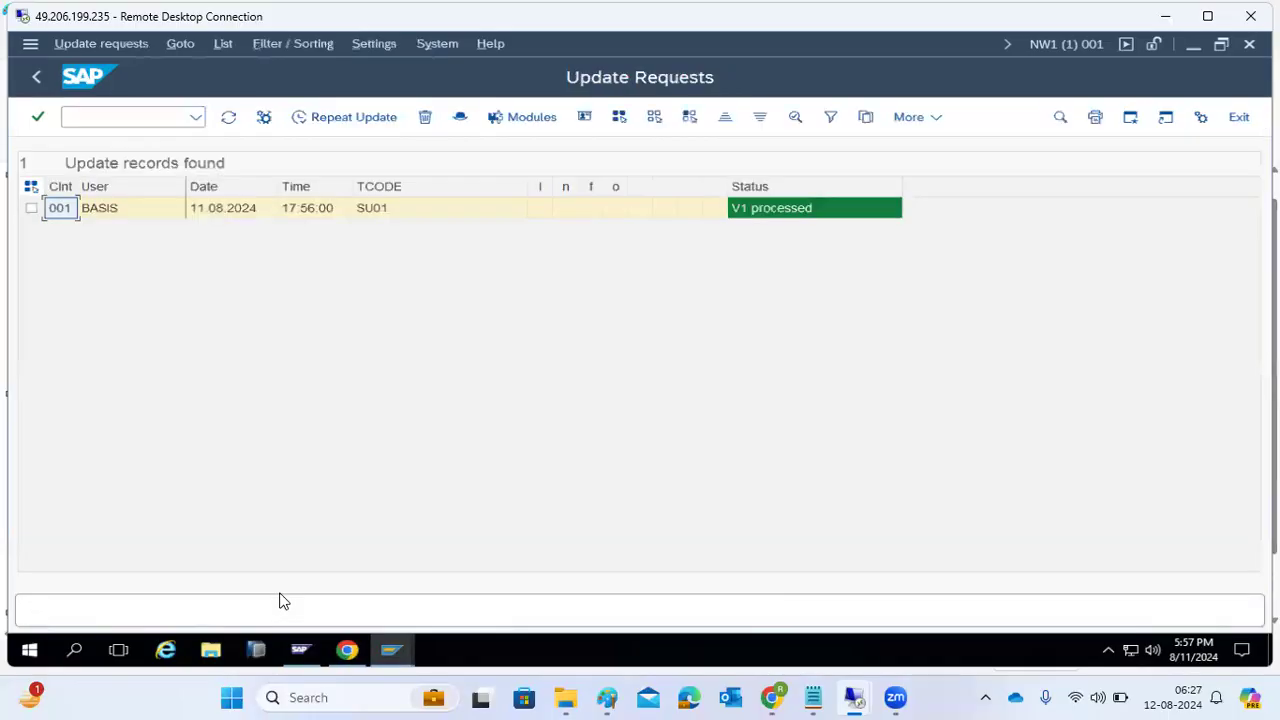
click(229, 120)
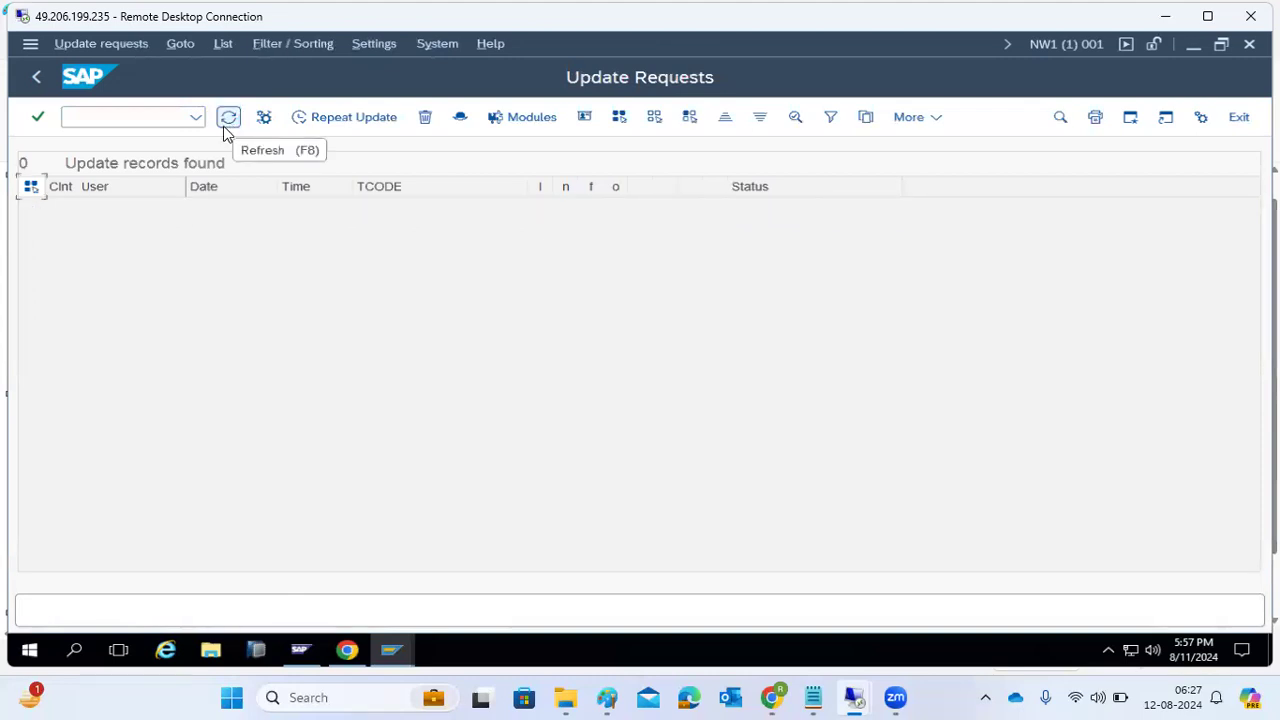
click(36, 77)
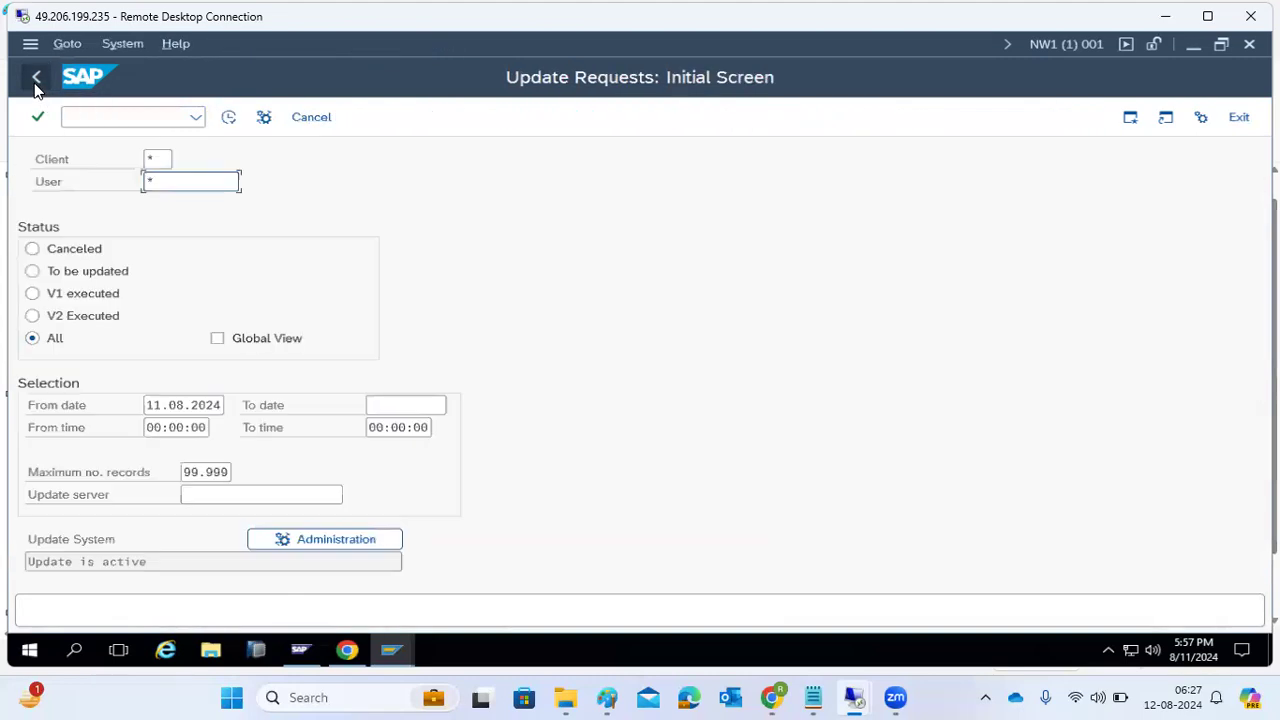
click(224, 121)
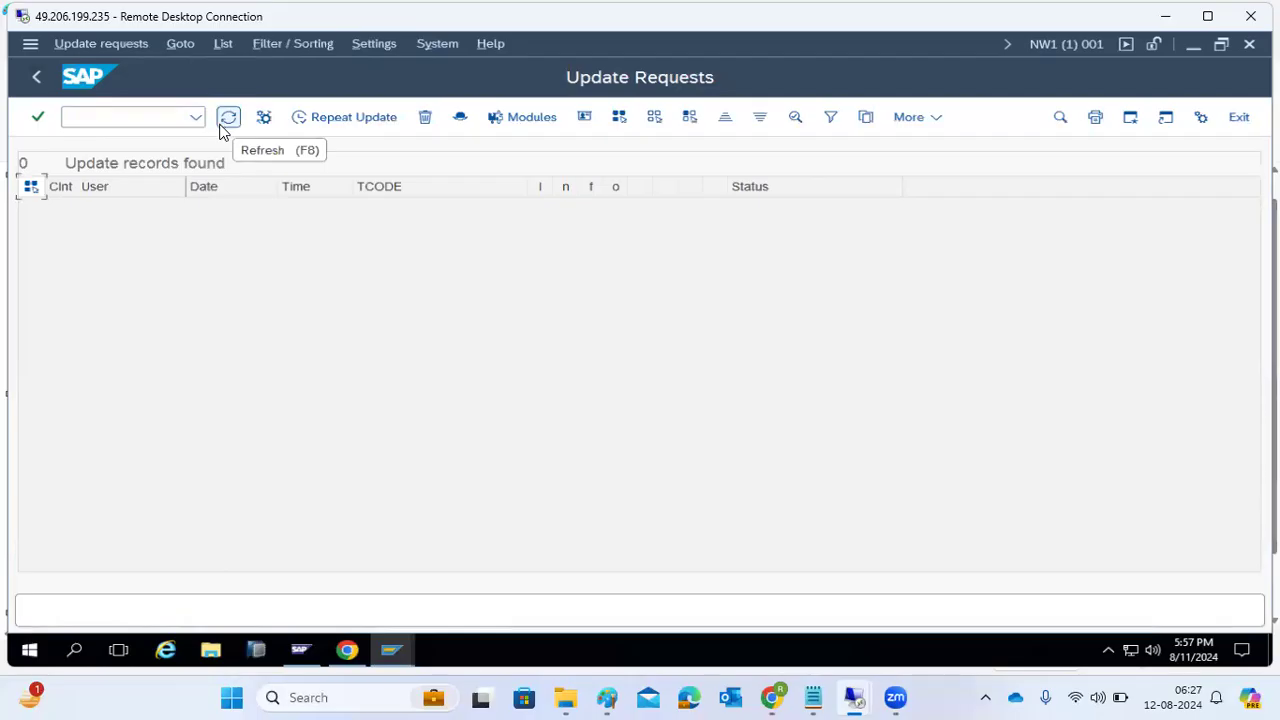
- Run transaction SM14 in the update requests session, deactivate updating and activate it again
click(103, 106)
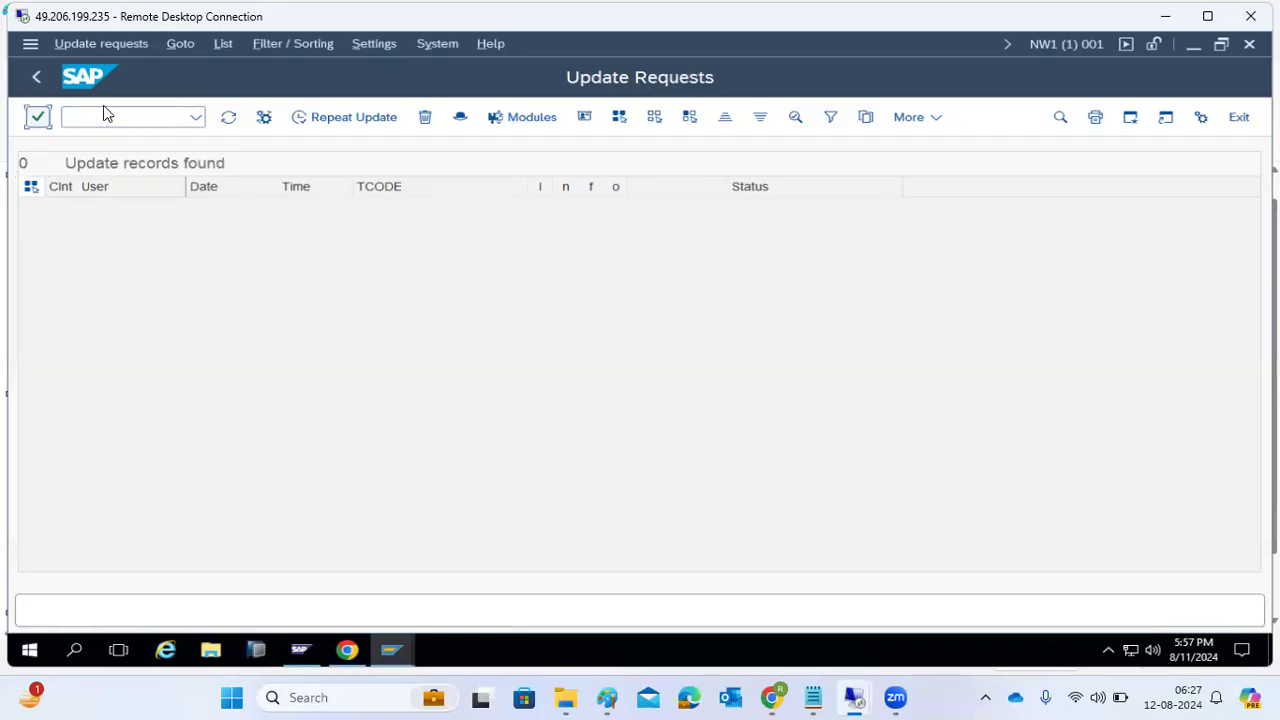
click(116, 113)
text(/nsm14)
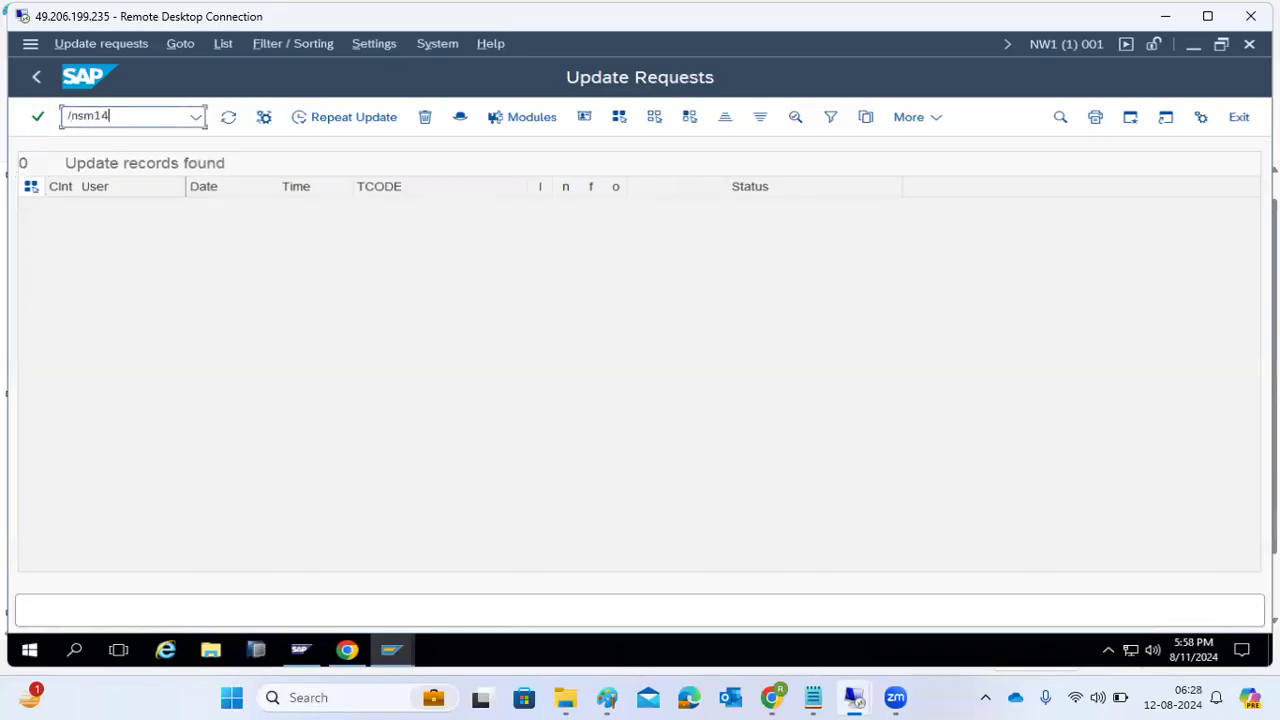
key(Return)
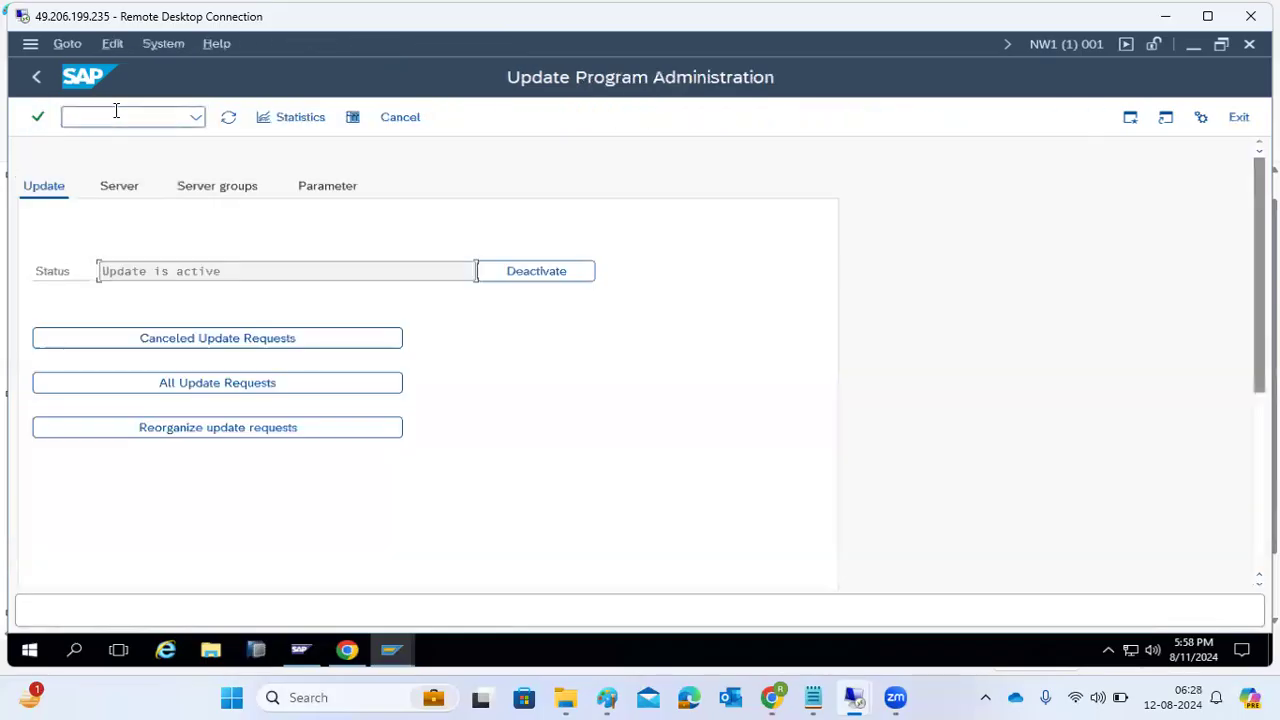
click(514, 281)
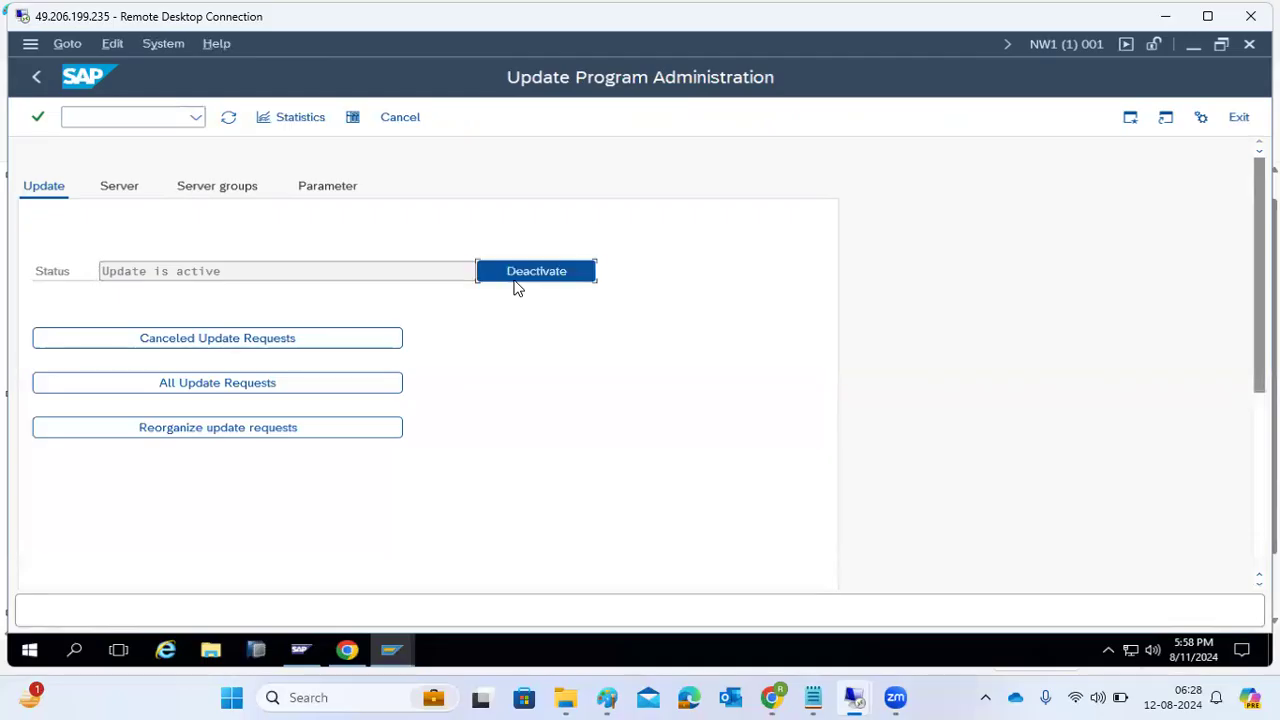
click(514, 286)
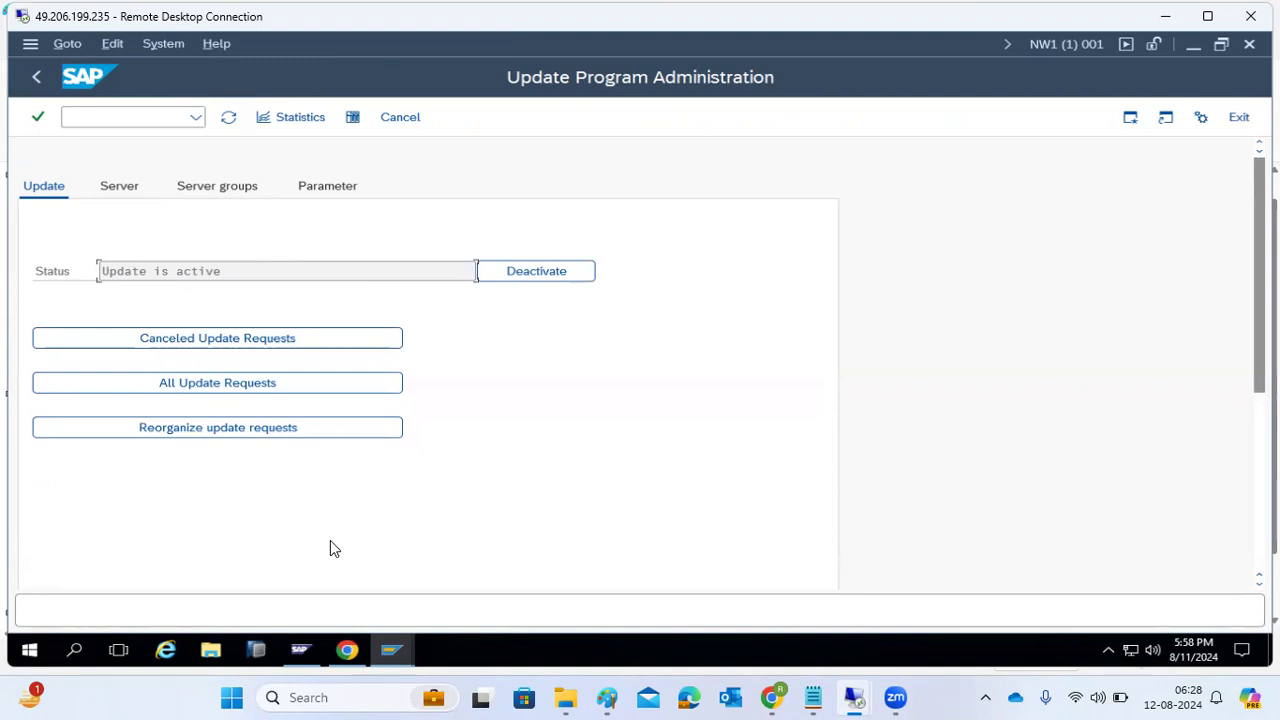
- Switch to the other Update Program Administration session, check the status, reopen transaction SM14 from SAP Easy Access and deactivate updating
click(391, 650)
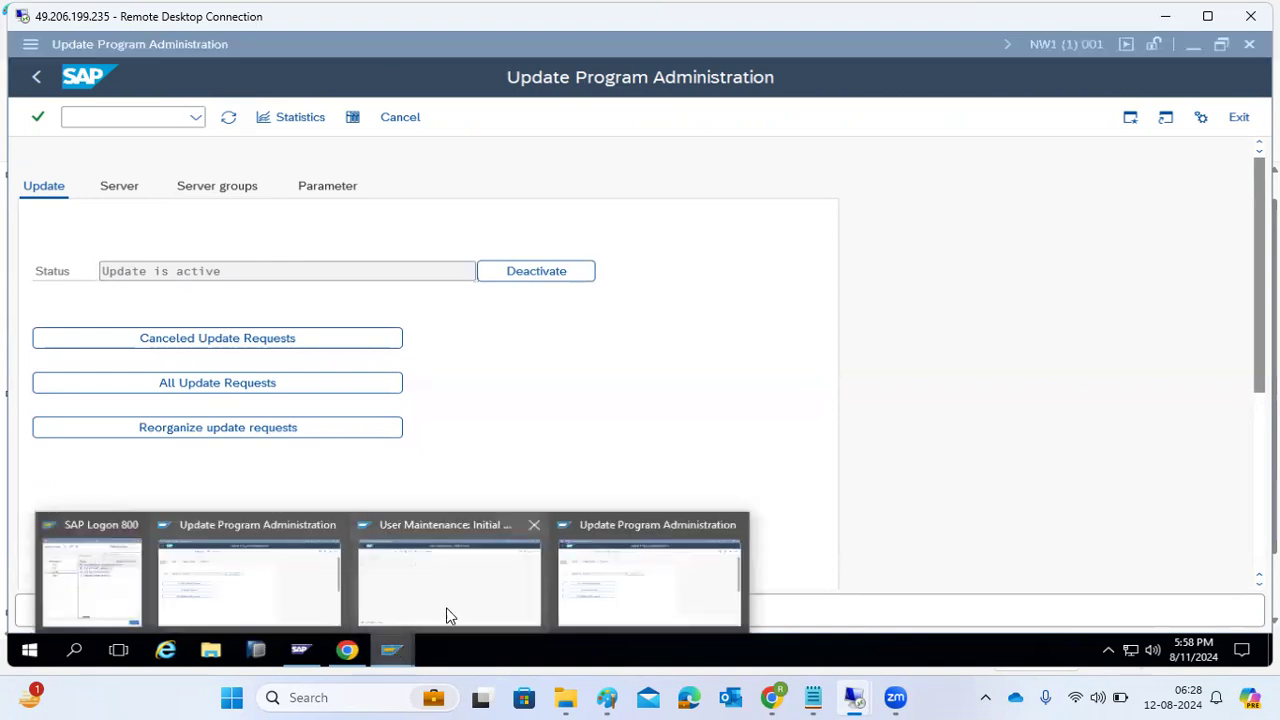
click(686, 579)
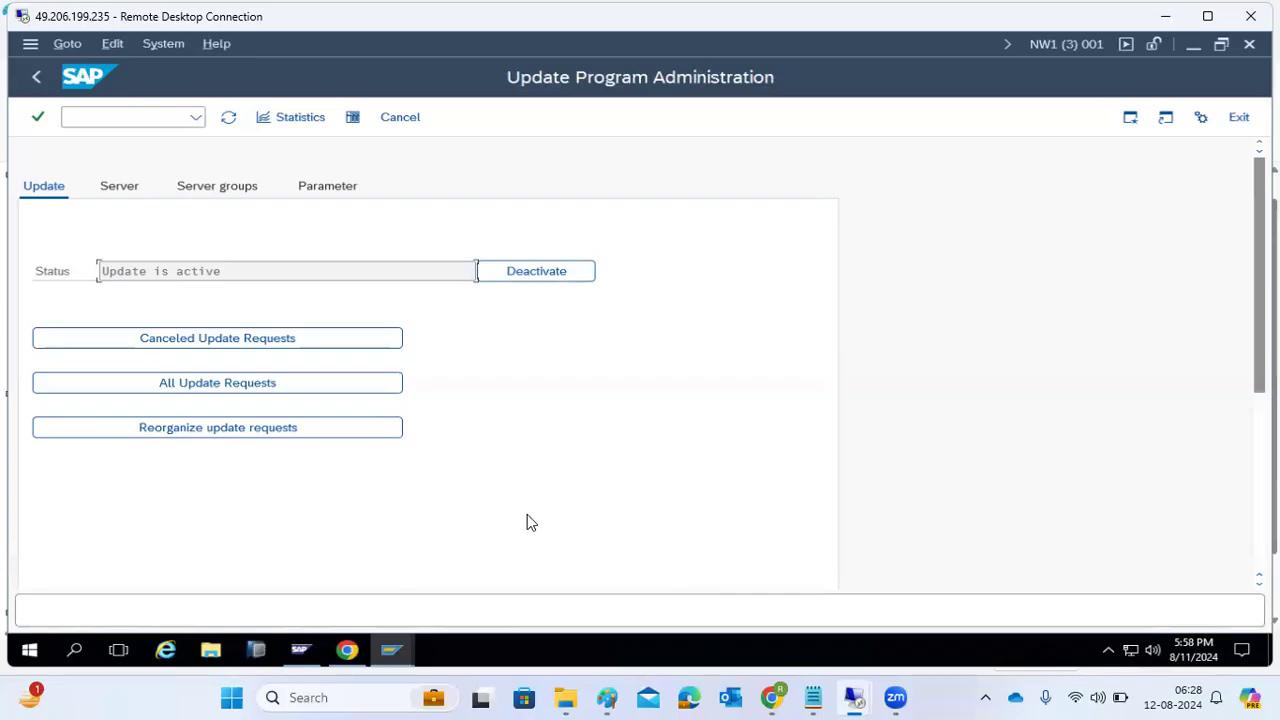
drag(243, 271, 91, 277)
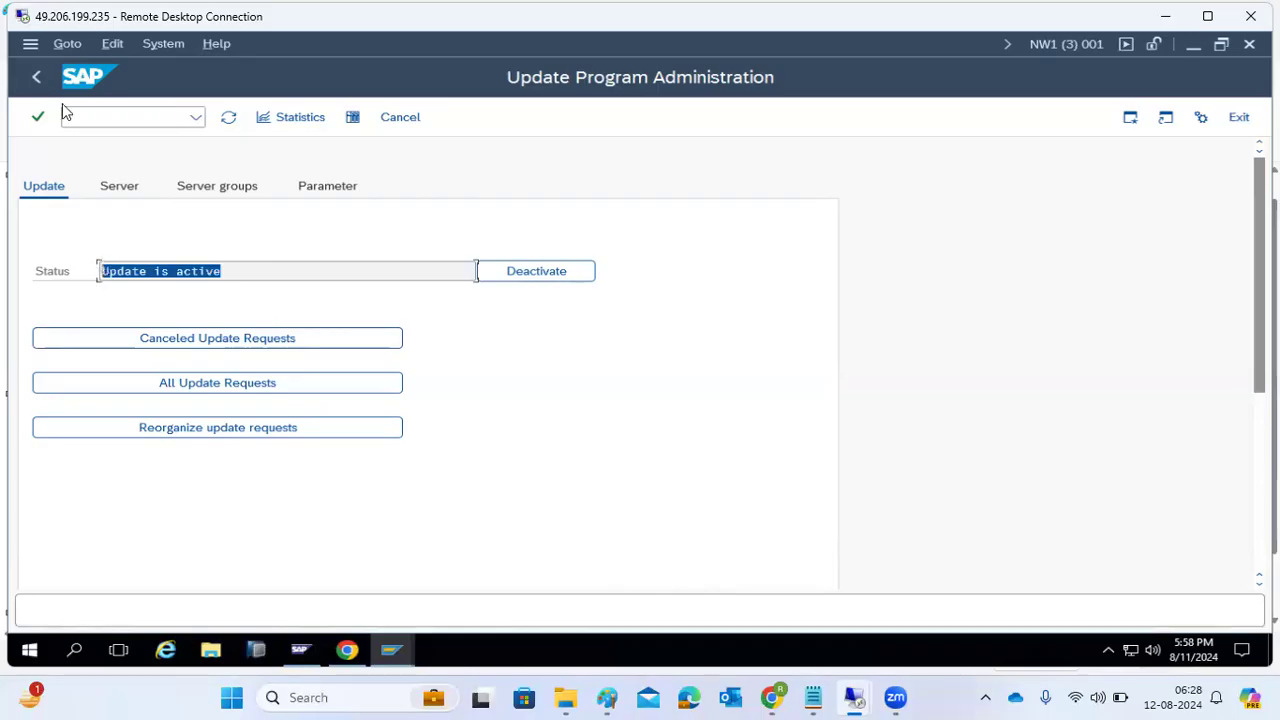
click(36, 77)
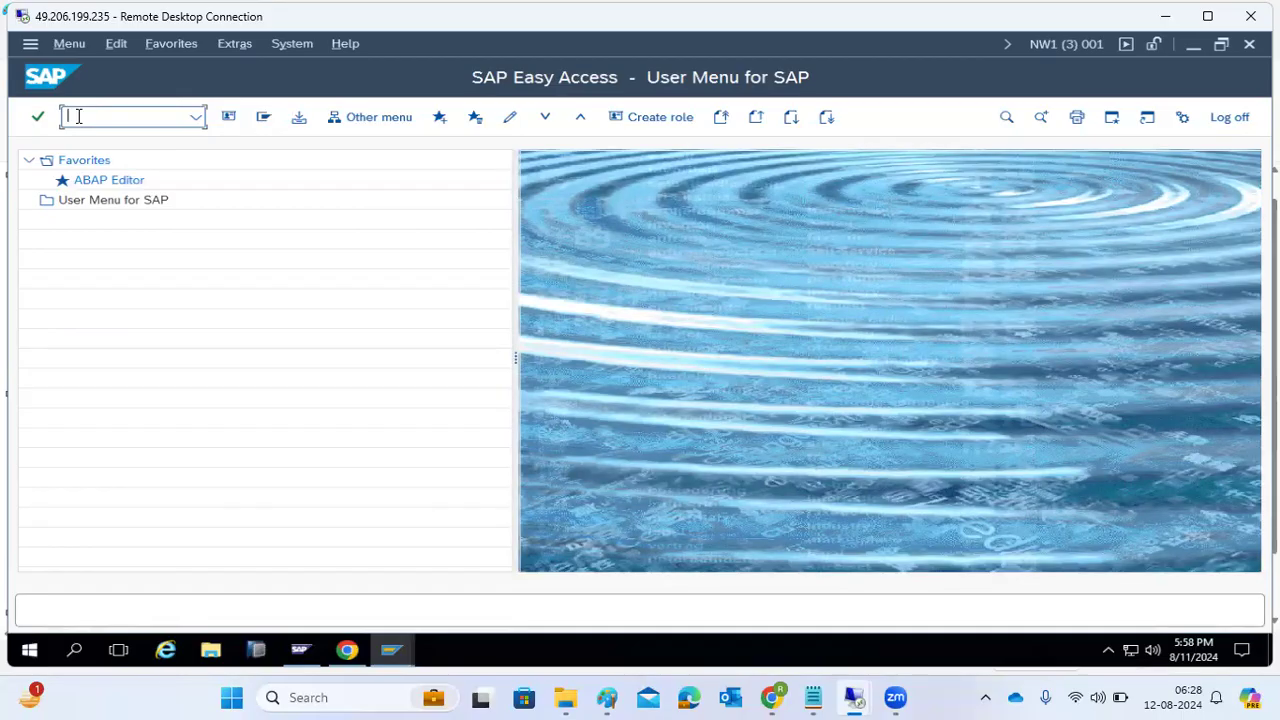
text(sm13)
key(Return)
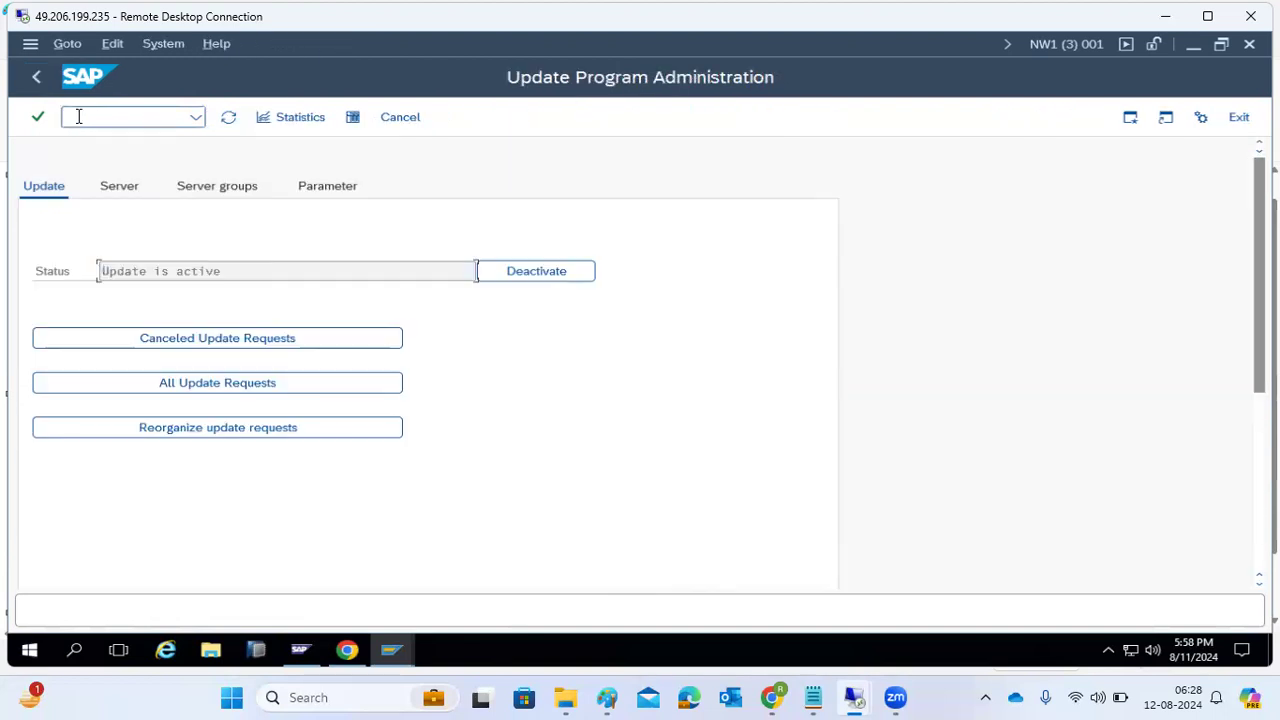
click(515, 278)
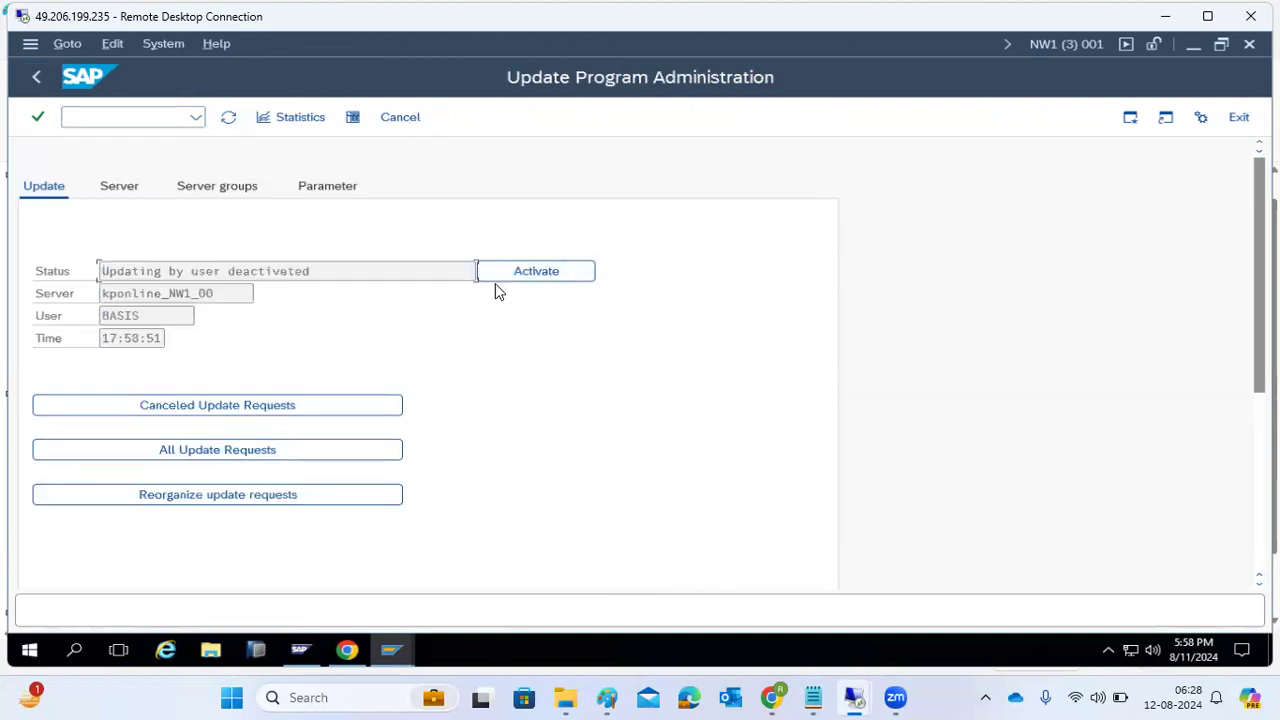
- Check which user deactivated updating, reopen transaction SM14 from SAP Easy Access and activate updating
drag(180, 316, 74, 320)
click(36, 76)
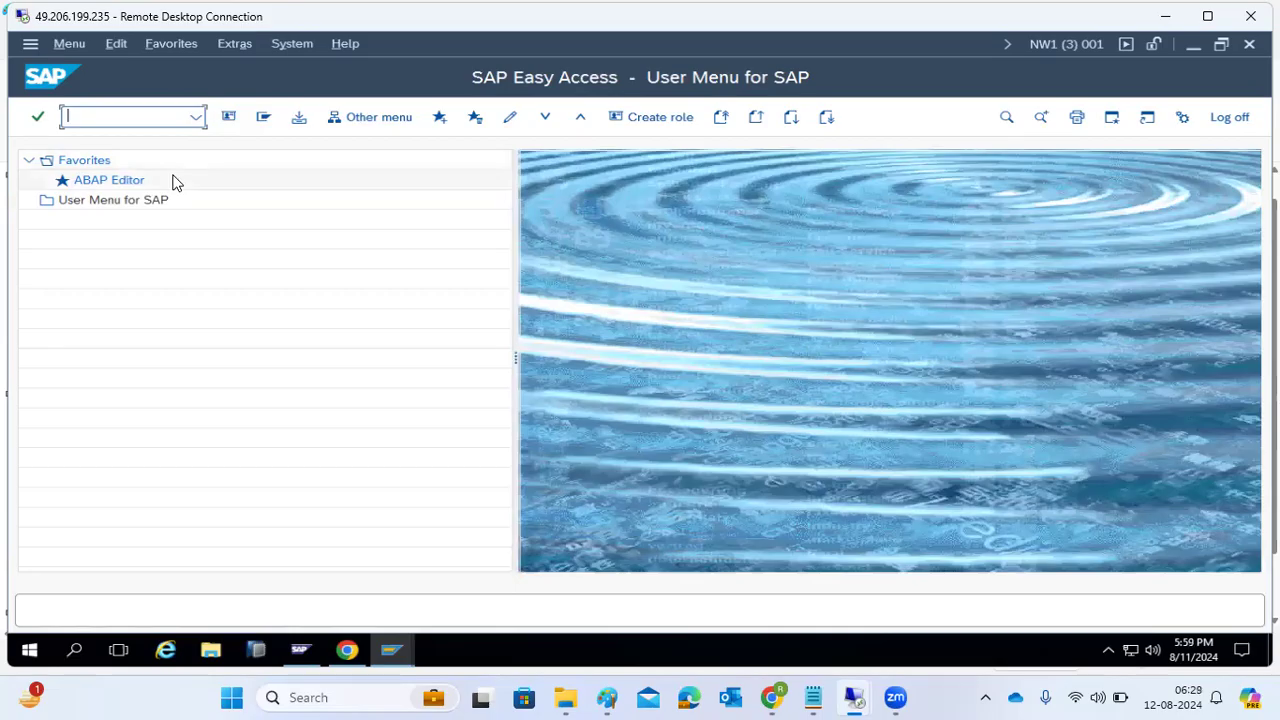
text(sm13)
key(Return)
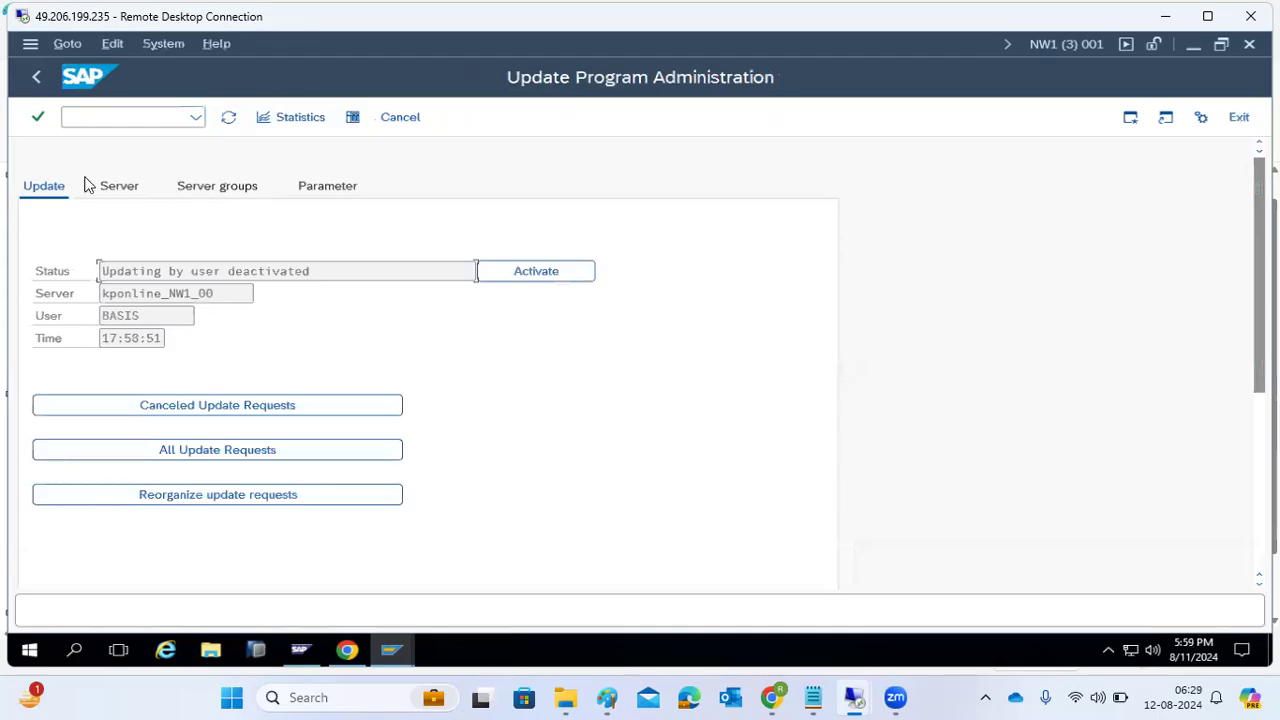
drag(136, 270, 200, 272)
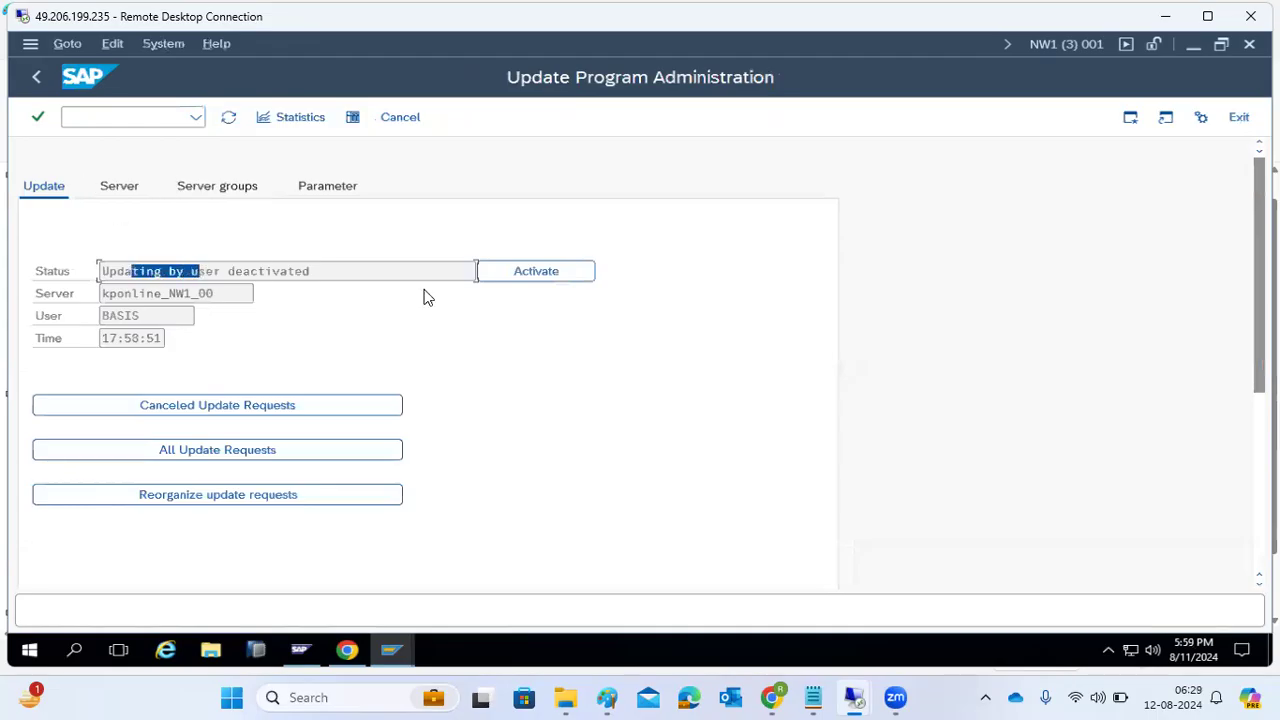
click(536, 281)
drag(123, 269, 240, 261)
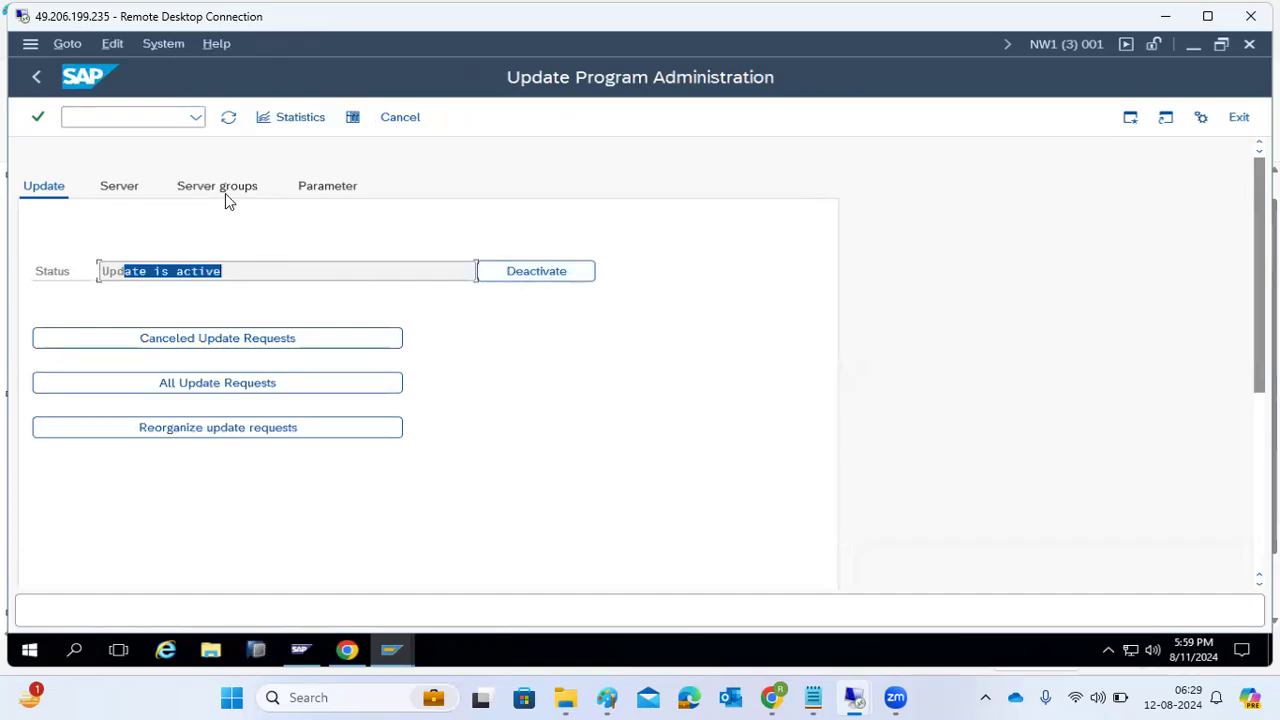
- Leave and rerun transaction SM14, deactivate updating, check the user and time of the deactivation, and reactivate updating
click(33, 80)
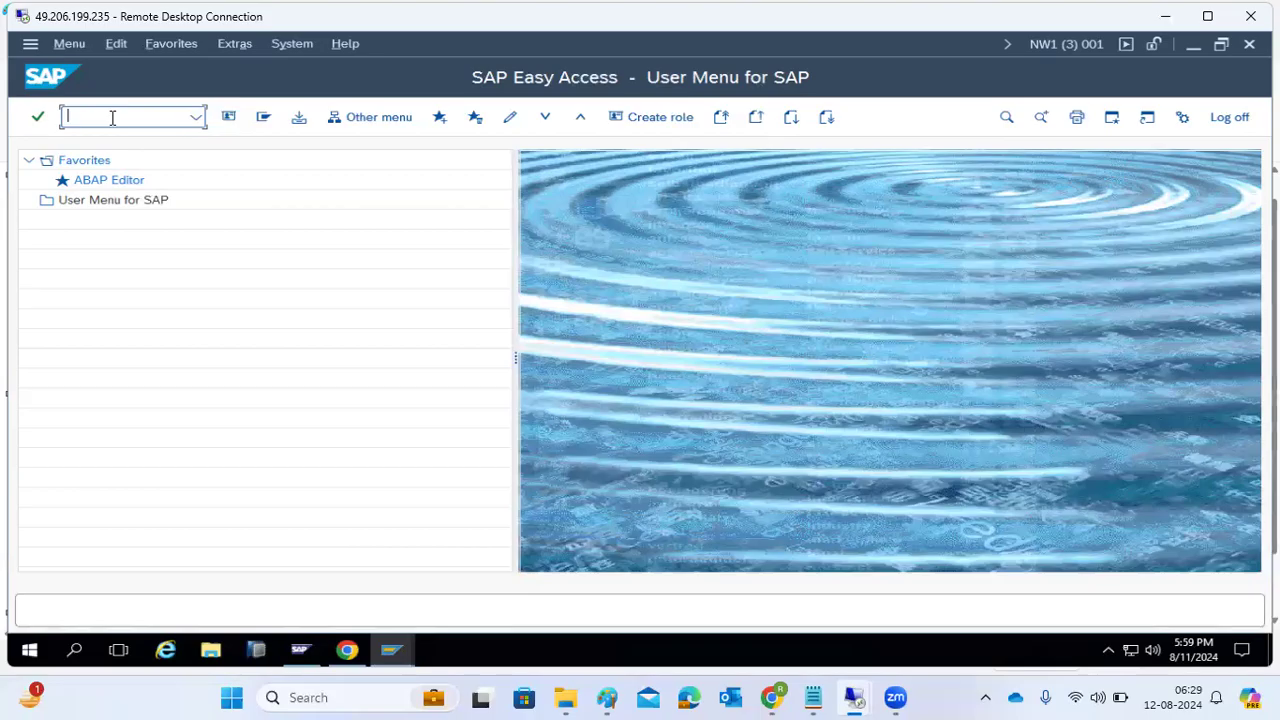
text(sm14)
key(Return)
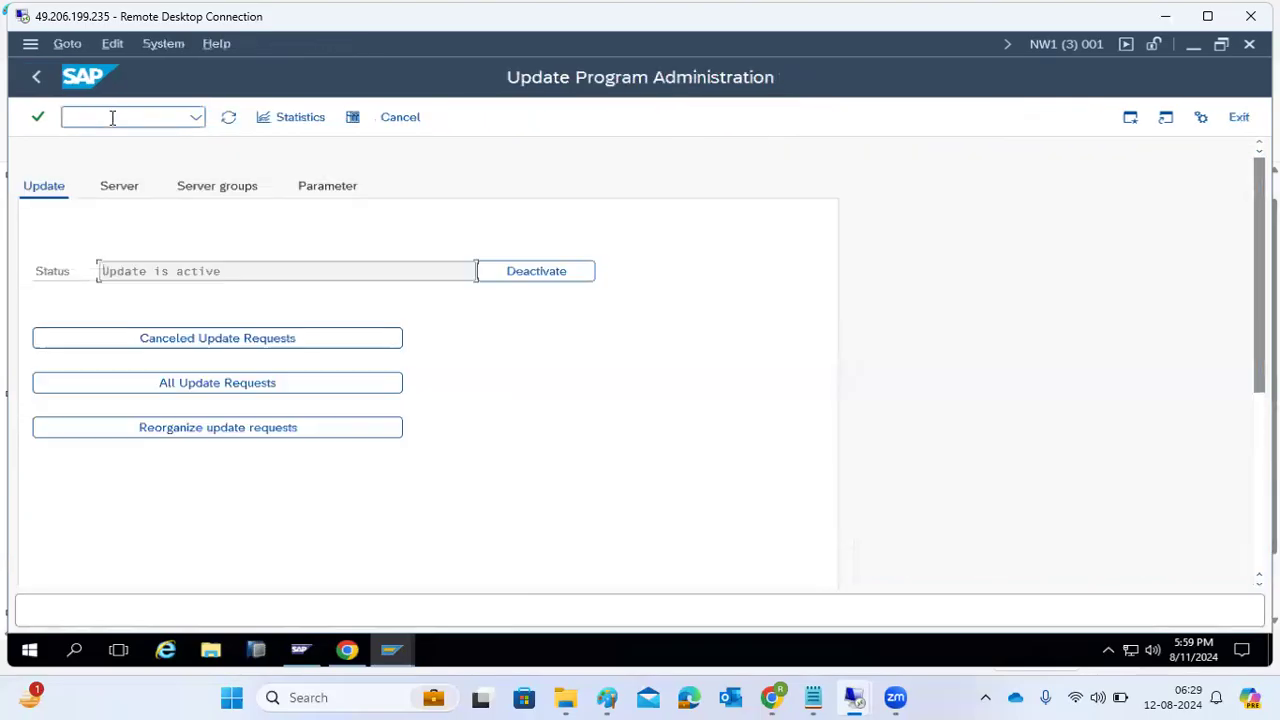
click(546, 276)
drag(102, 315, 180, 341)
click(505, 278)
- Examine the canceled update requests and the list of all update requests, returning to the update administration each time
click(168, 338)
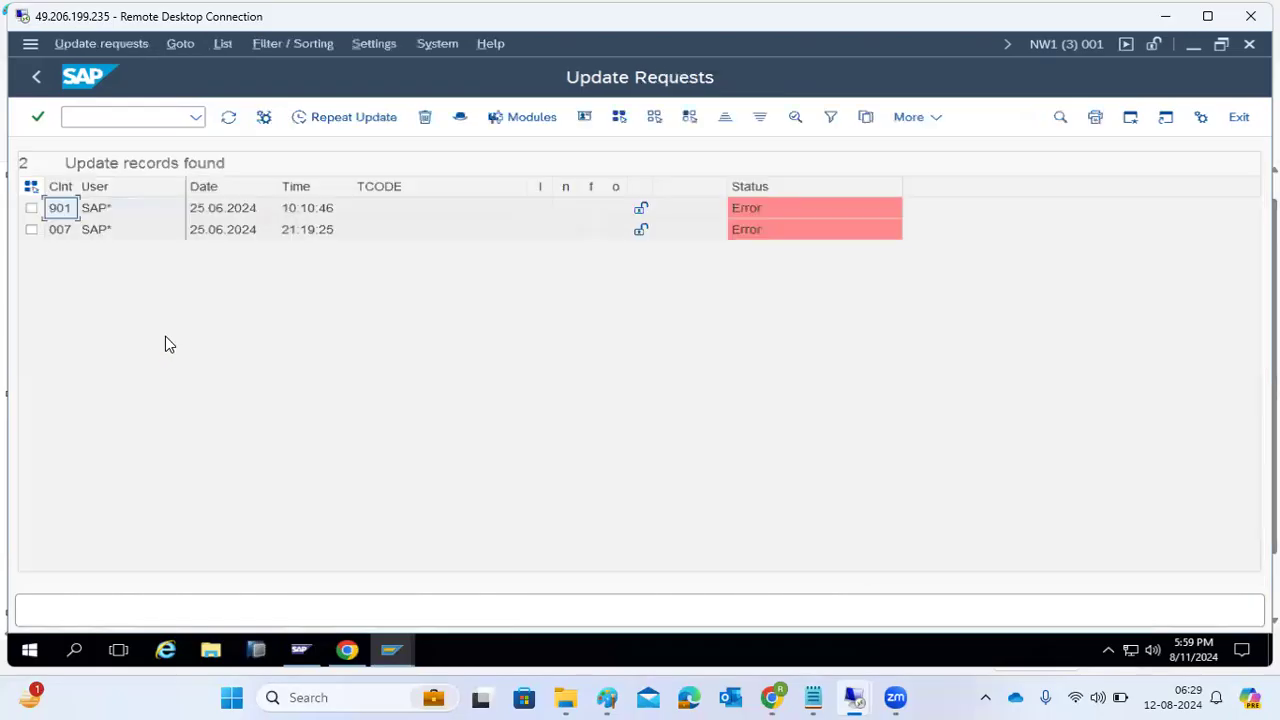
click(39, 80)
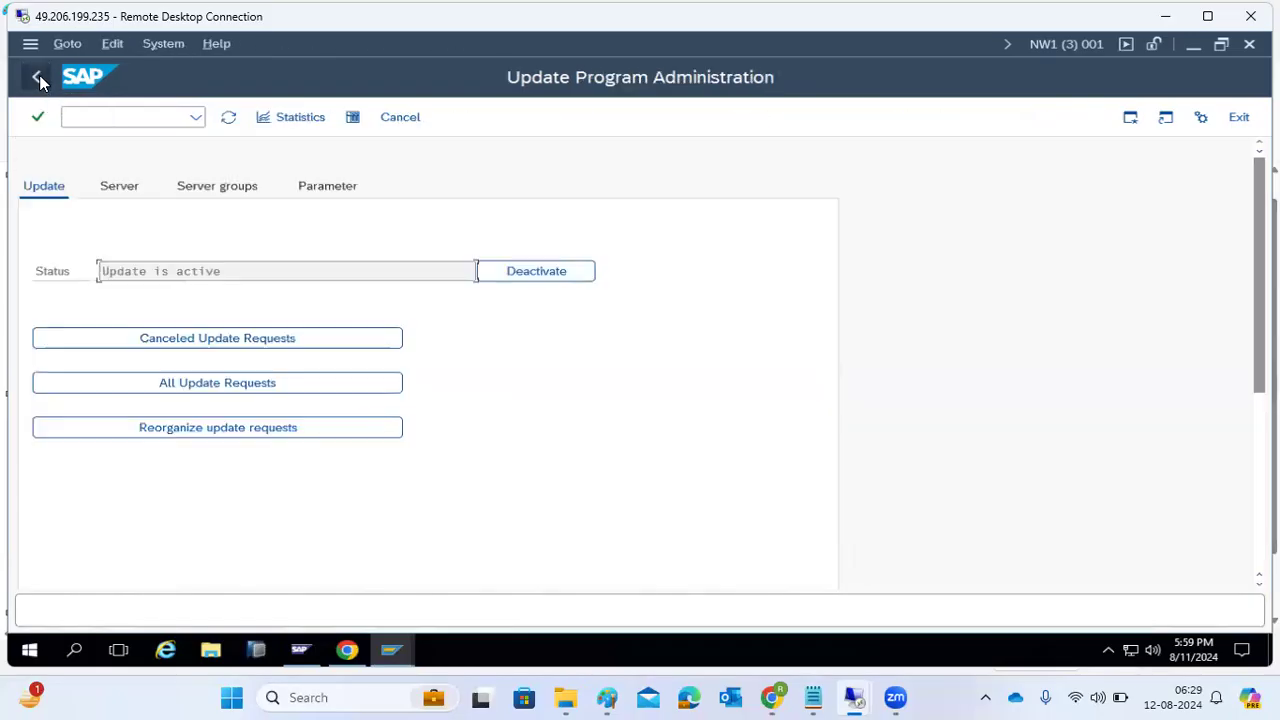
click(190, 385)
click(39, 80)
- Review the update servers, server groups and update profile parameters, and return to the update status overview
click(131, 192)
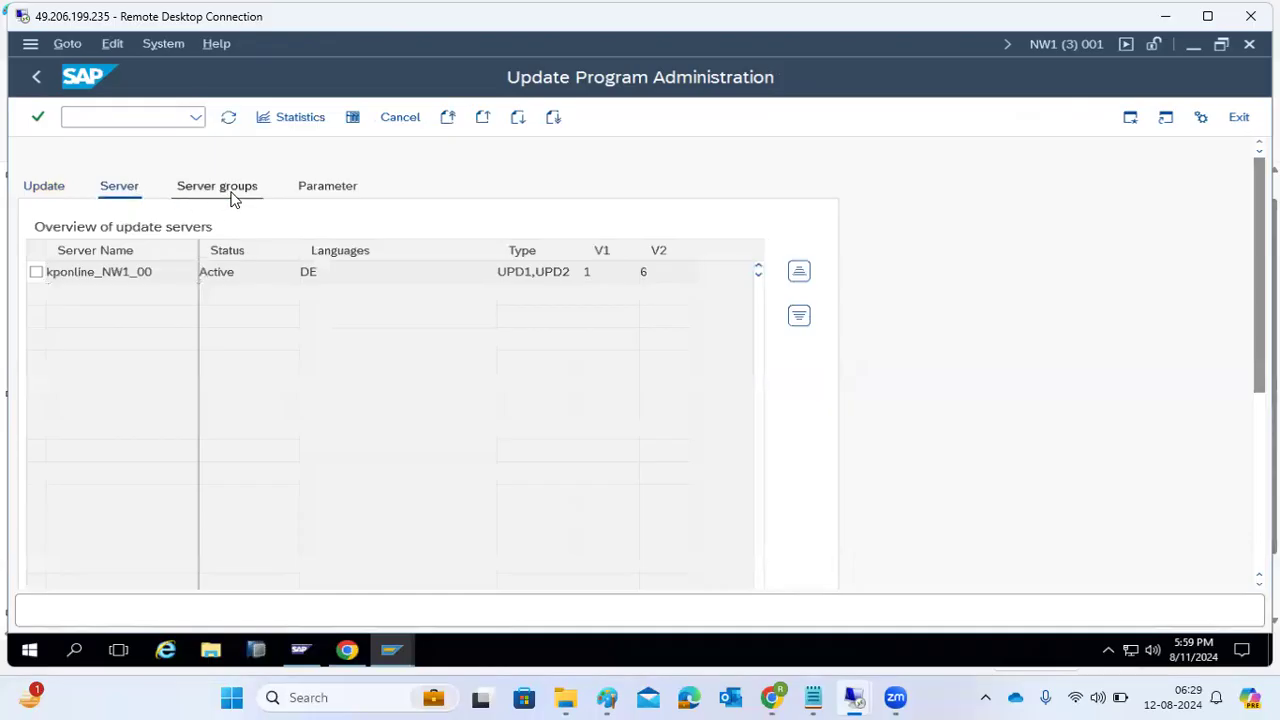
click(232, 196)
click(306, 192)
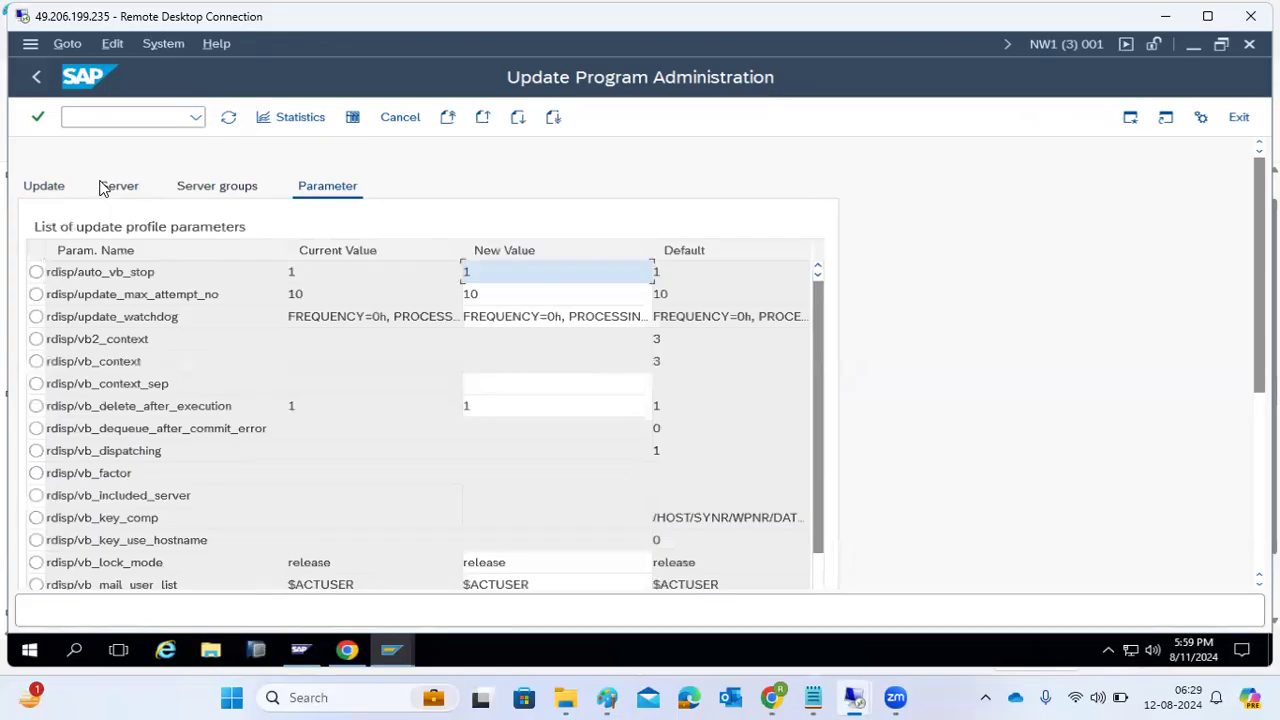
click(45, 189)
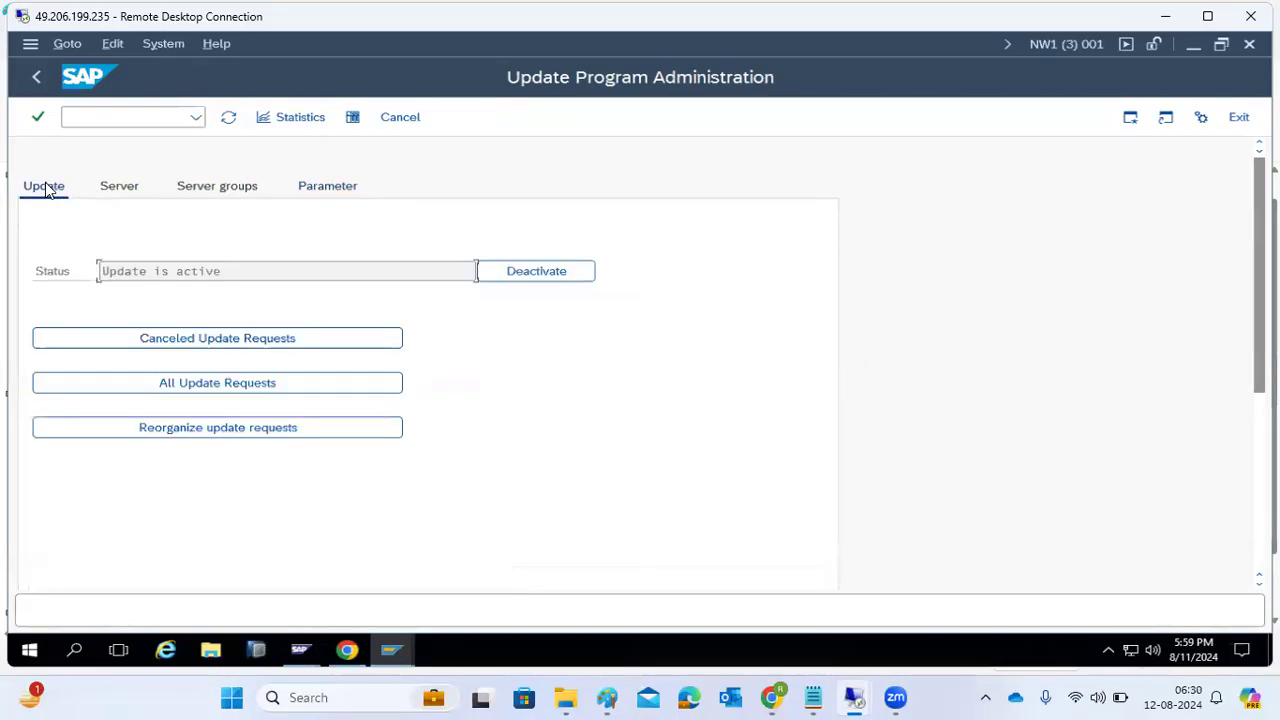
- Examine the update profile parameters, especially the values of rdisp/update_max_attempt_no, and return to the update status overview
click(314, 189)
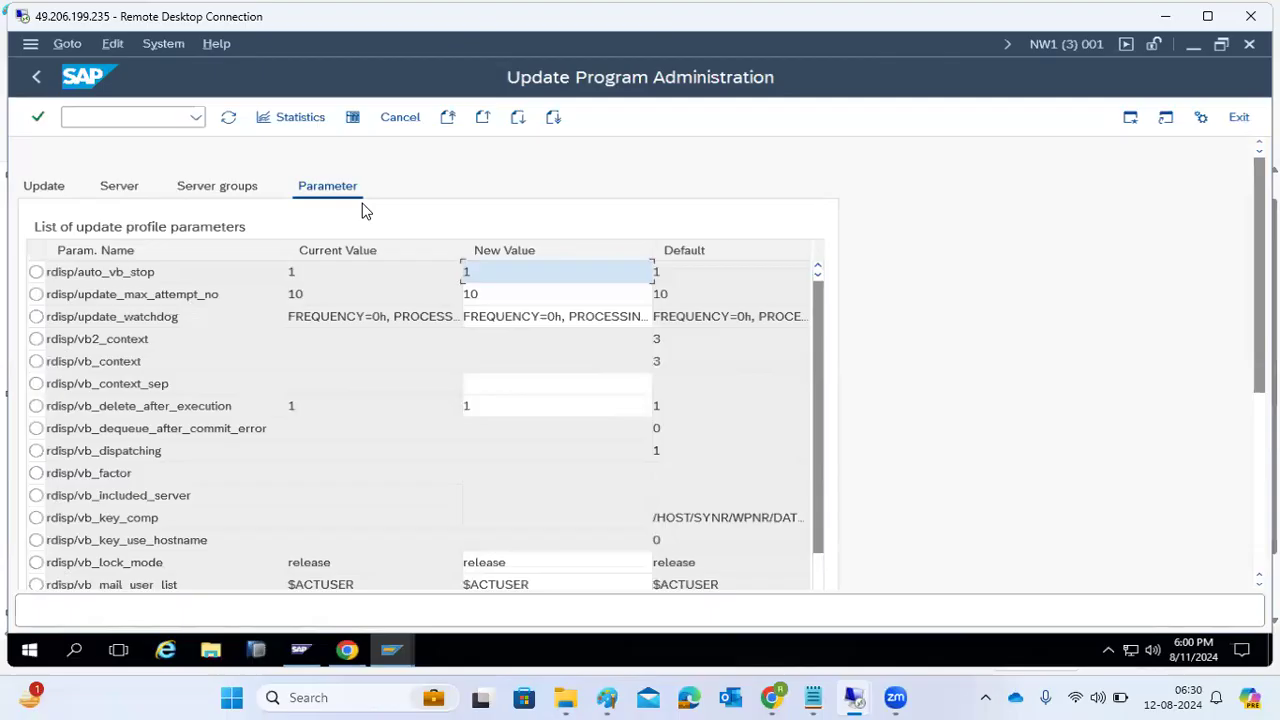
click(490, 291)
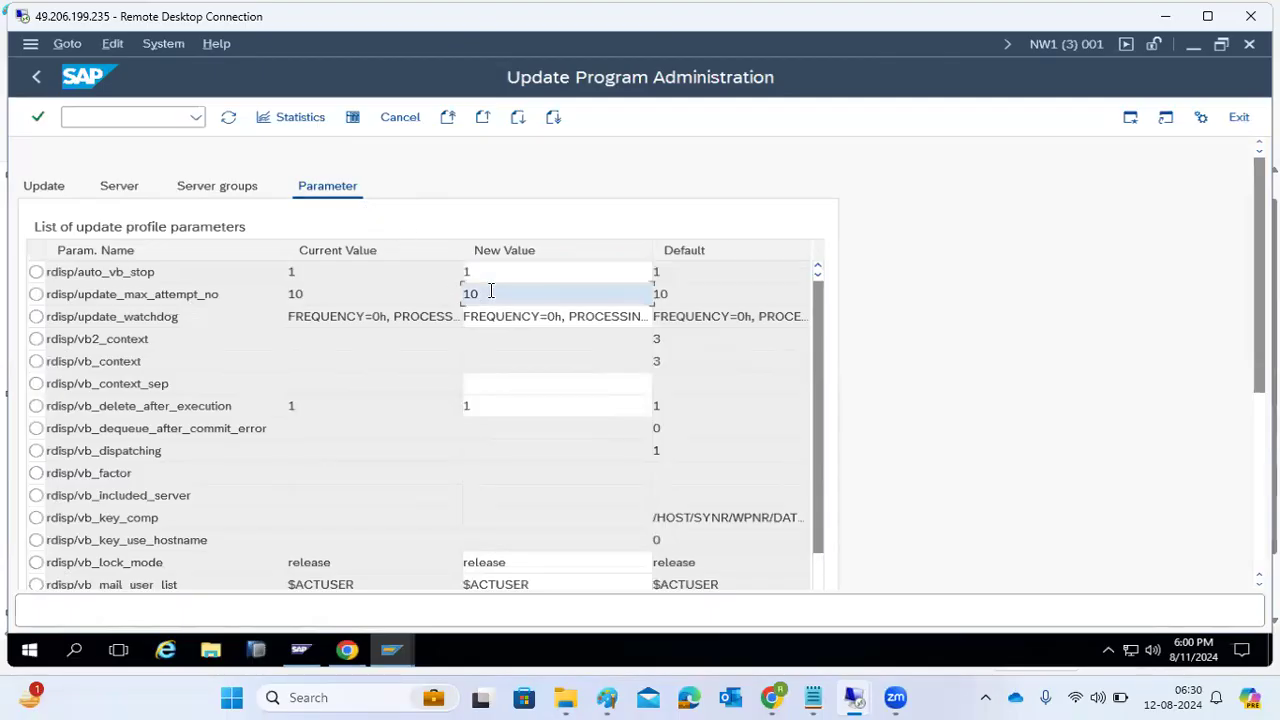
drag(480, 287, 428, 285)
scroll(223, 360, down, 4)
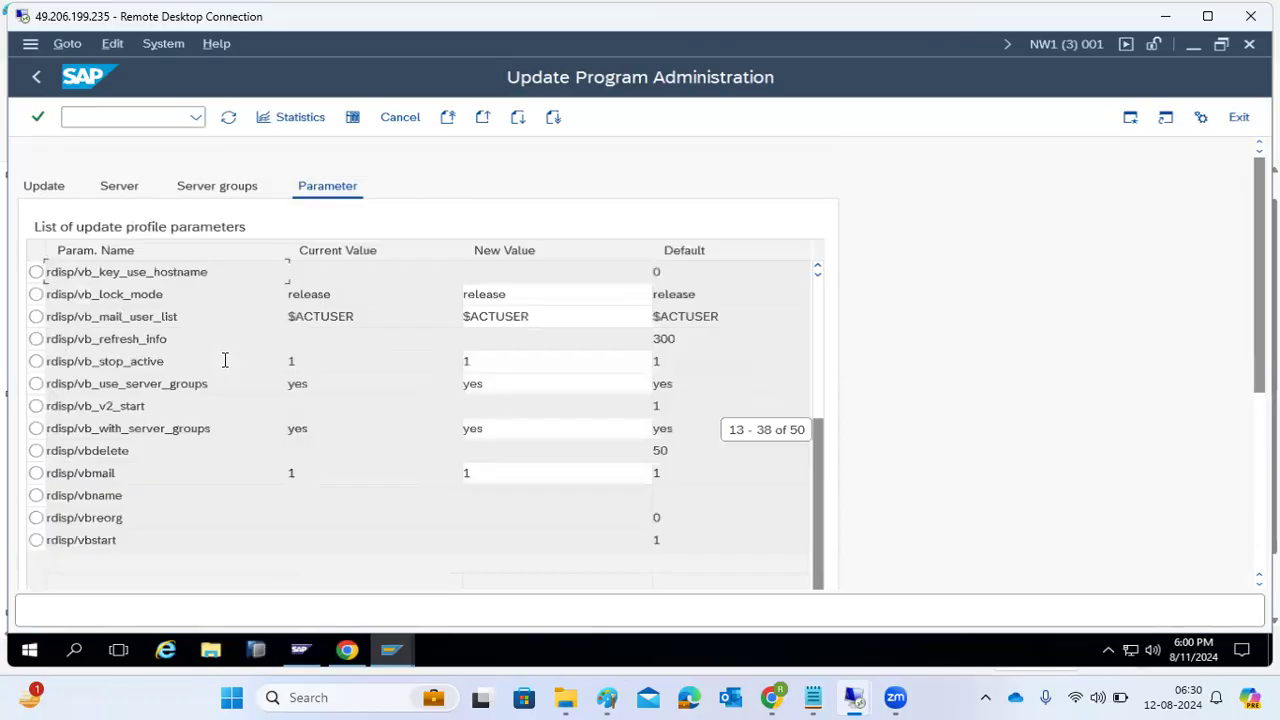
scroll(225, 360, up, 4)
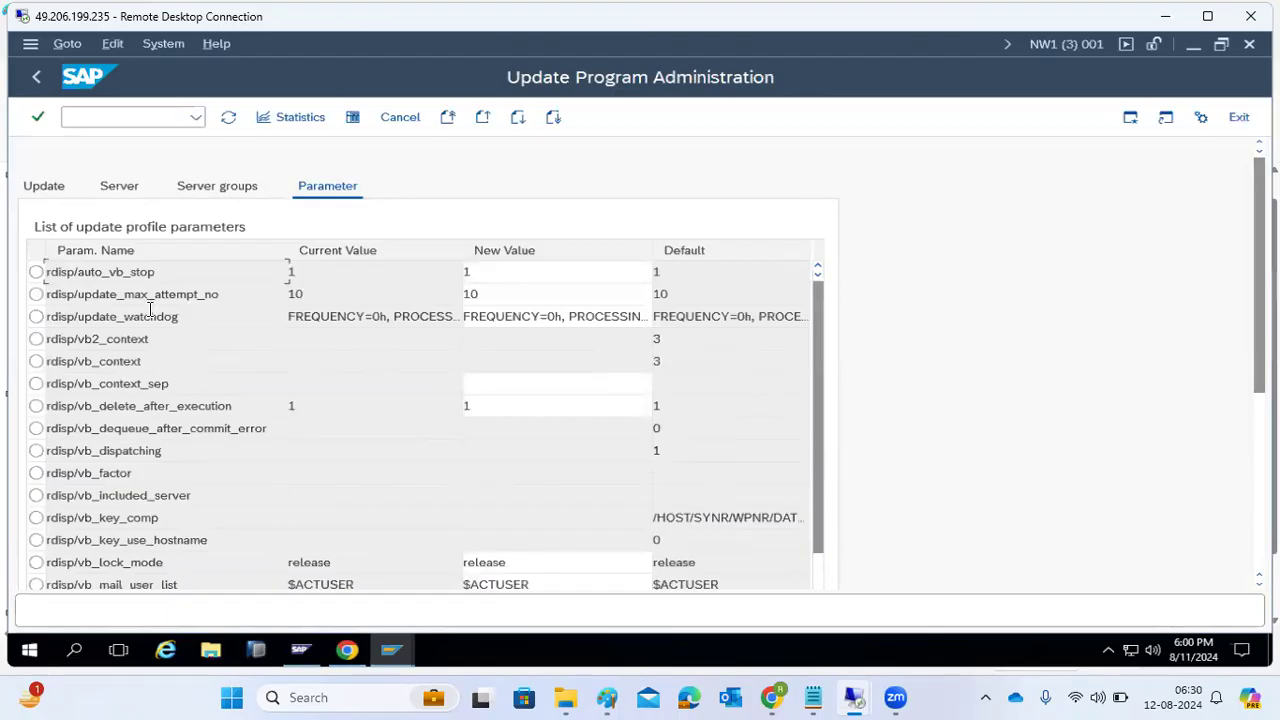
drag(147, 294, 171, 294)
double_click(517, 297)
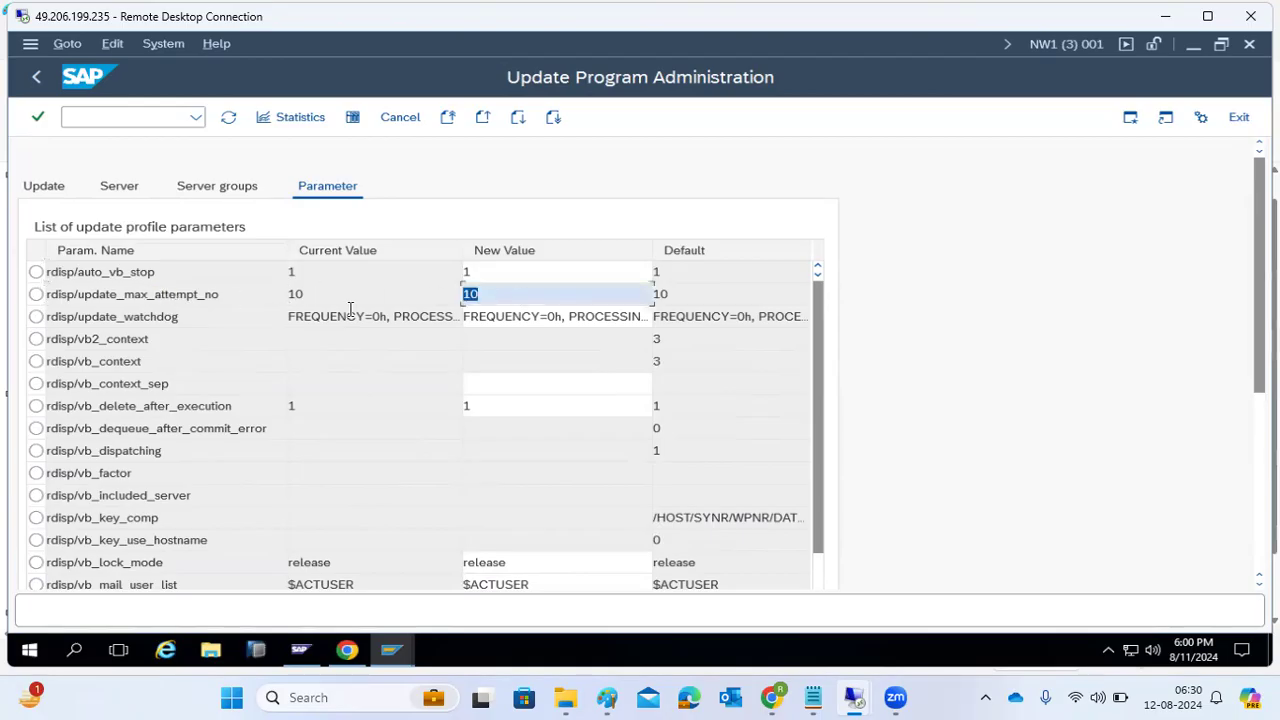
click(66, 190)
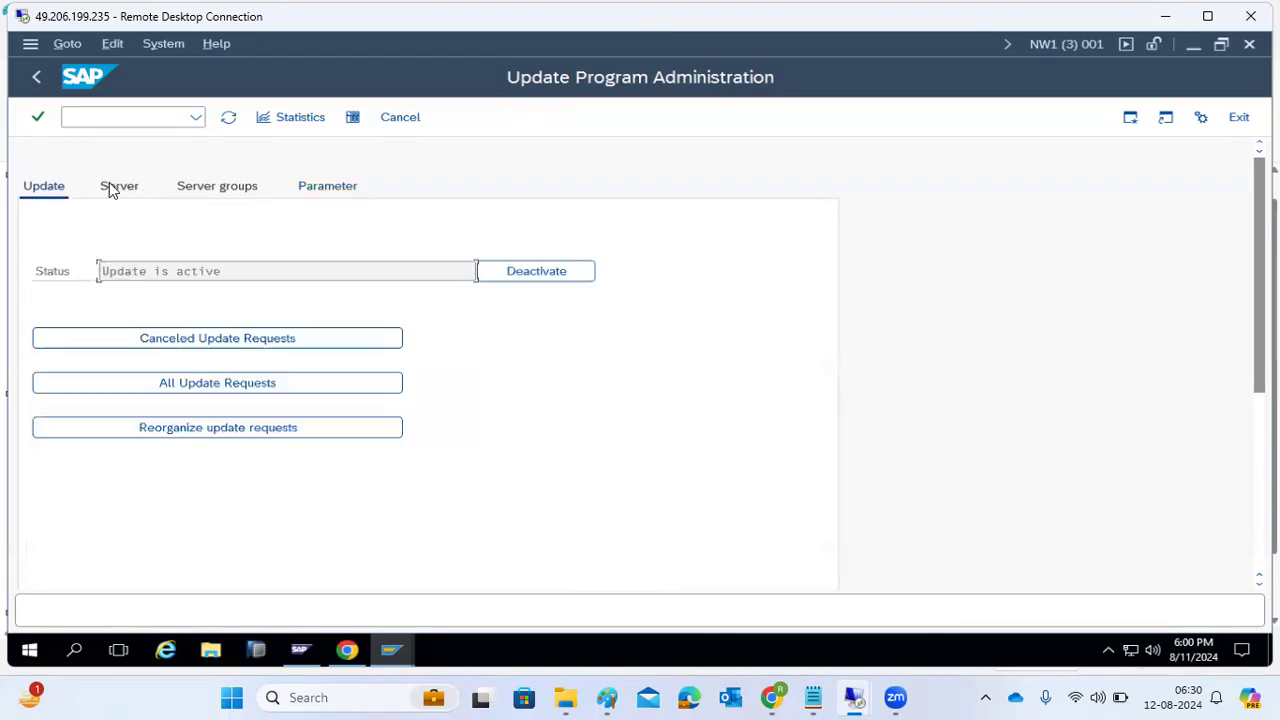
click(230, 127)
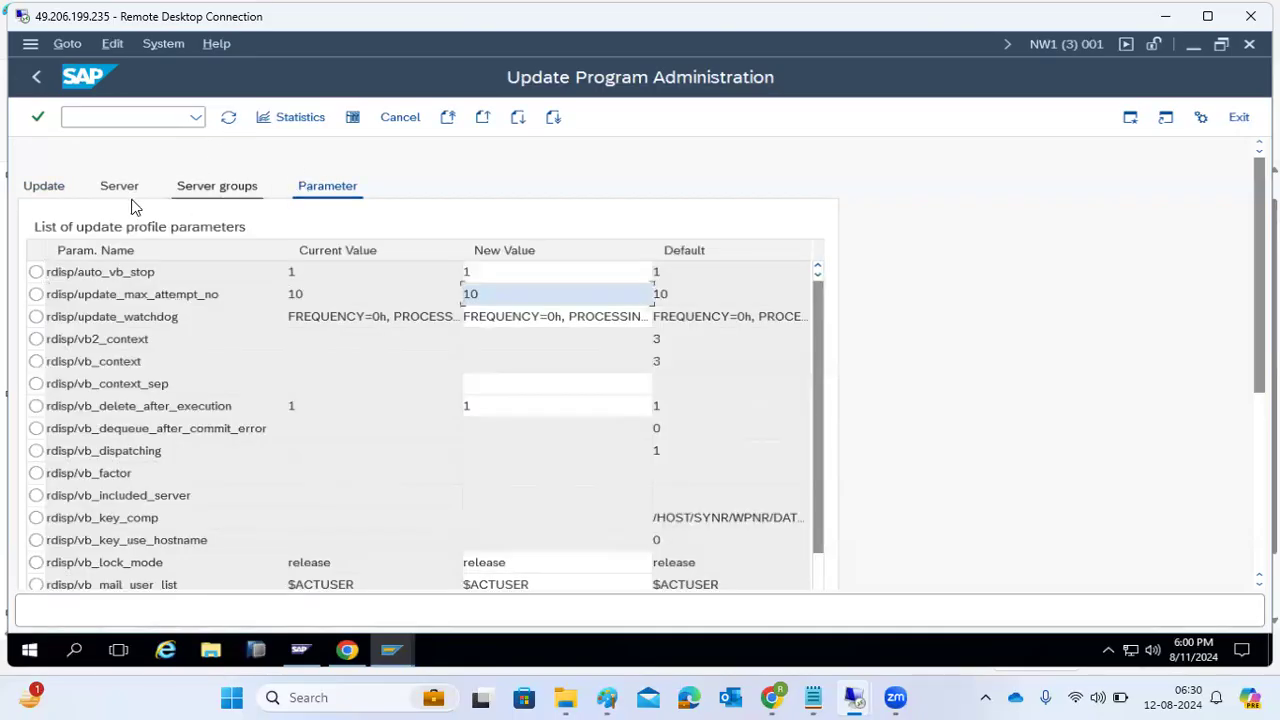
click(56, 188)
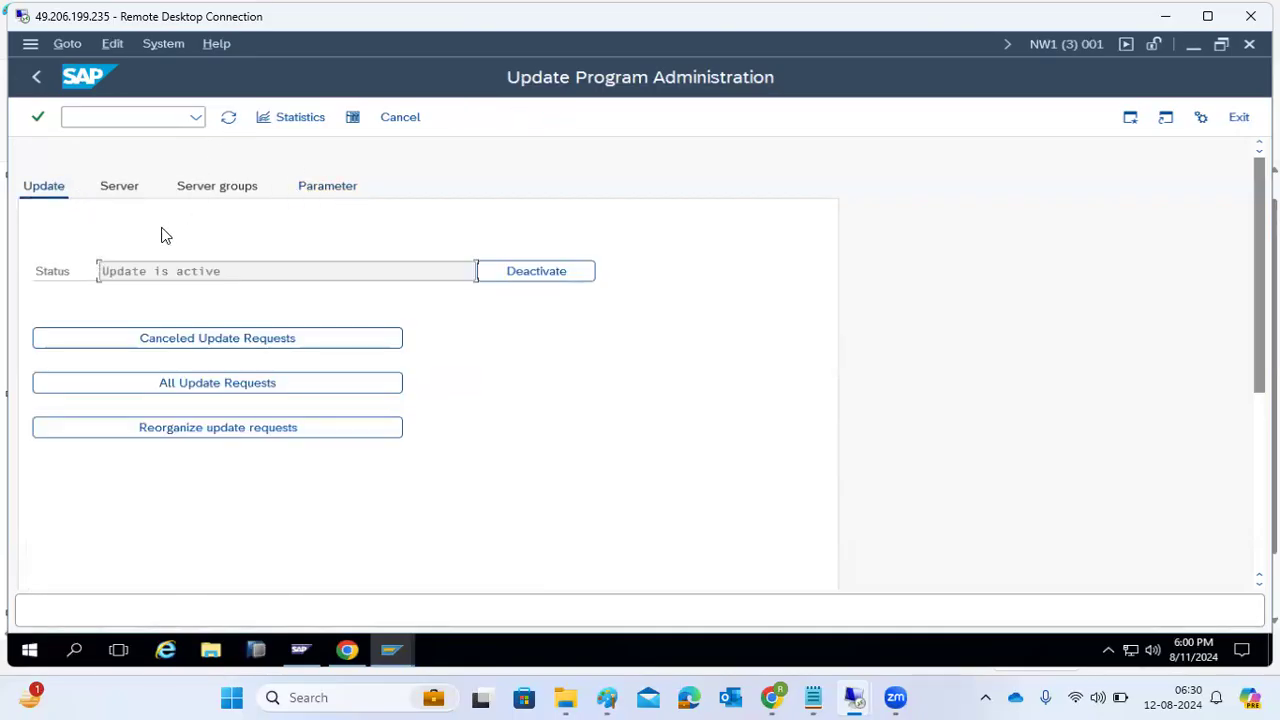
- Leave the update administration, run transaction SM13, execute the update request selection for all statuses and return to the SAP Easy Access menu
drag(288, 274, 72, 273)
click(38, 80)
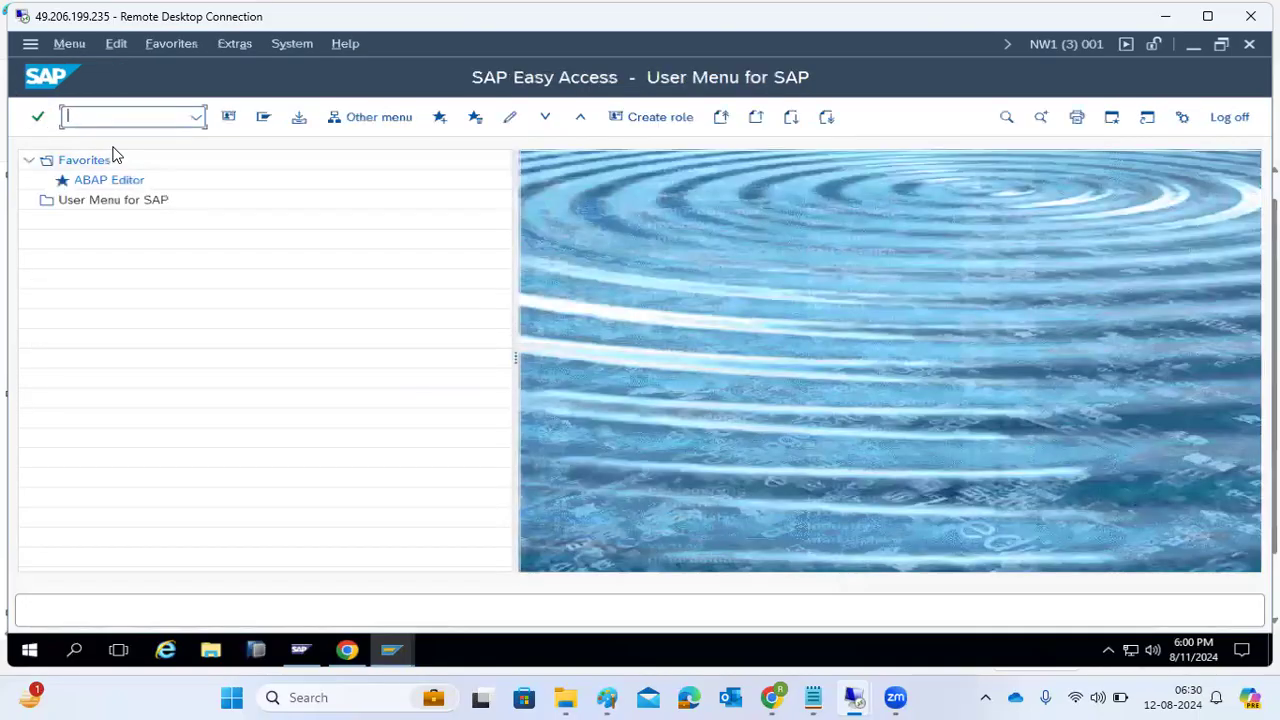
text(sm13)
key(Return)
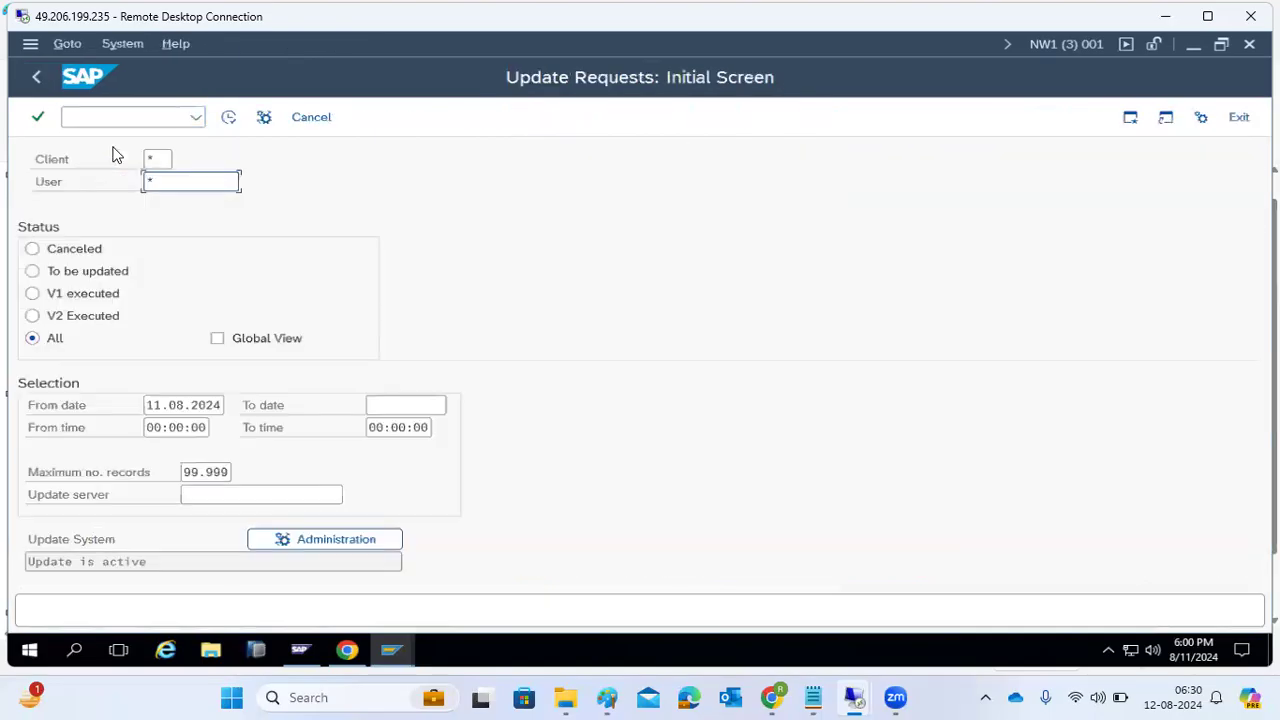
click(228, 116)
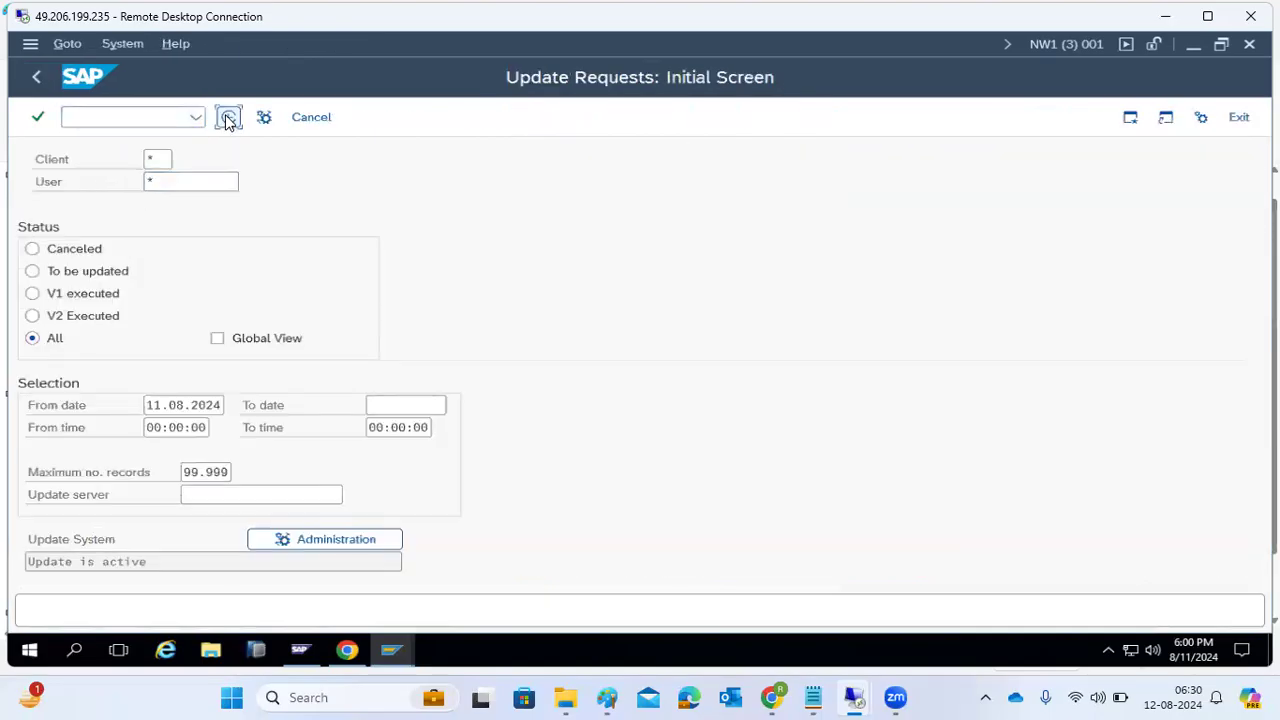
click(43, 83)
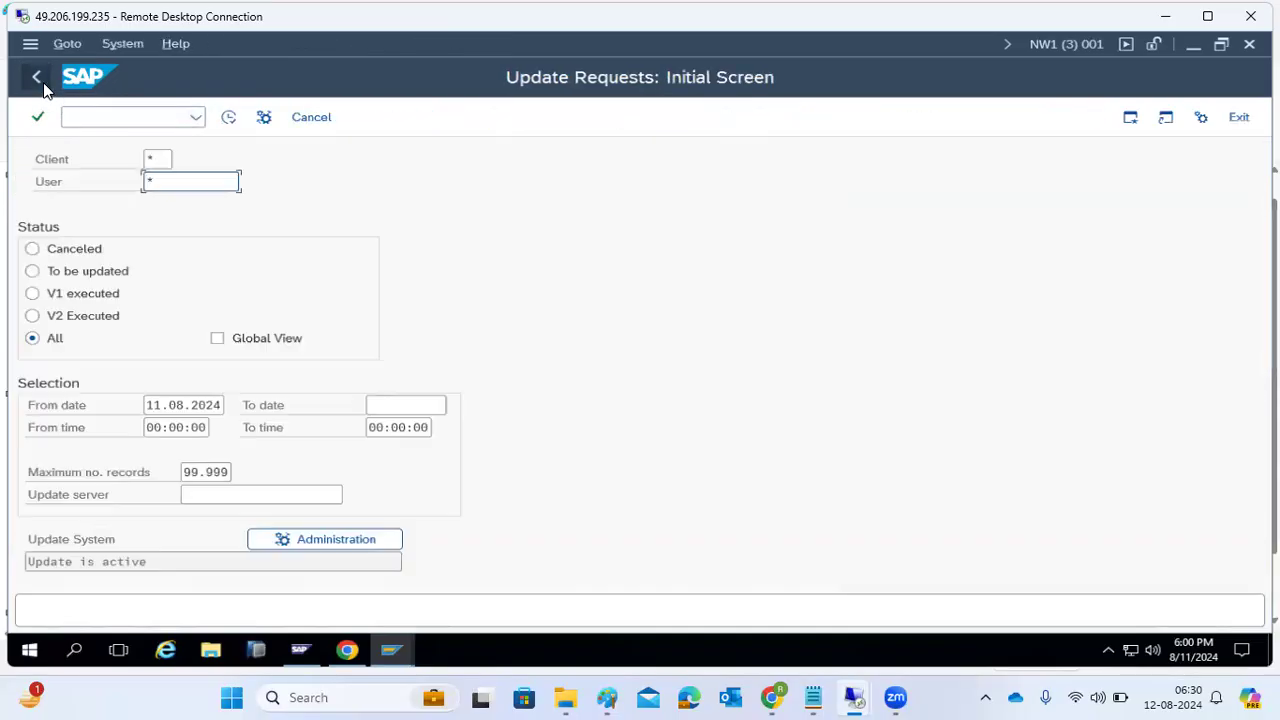
click(43, 85)
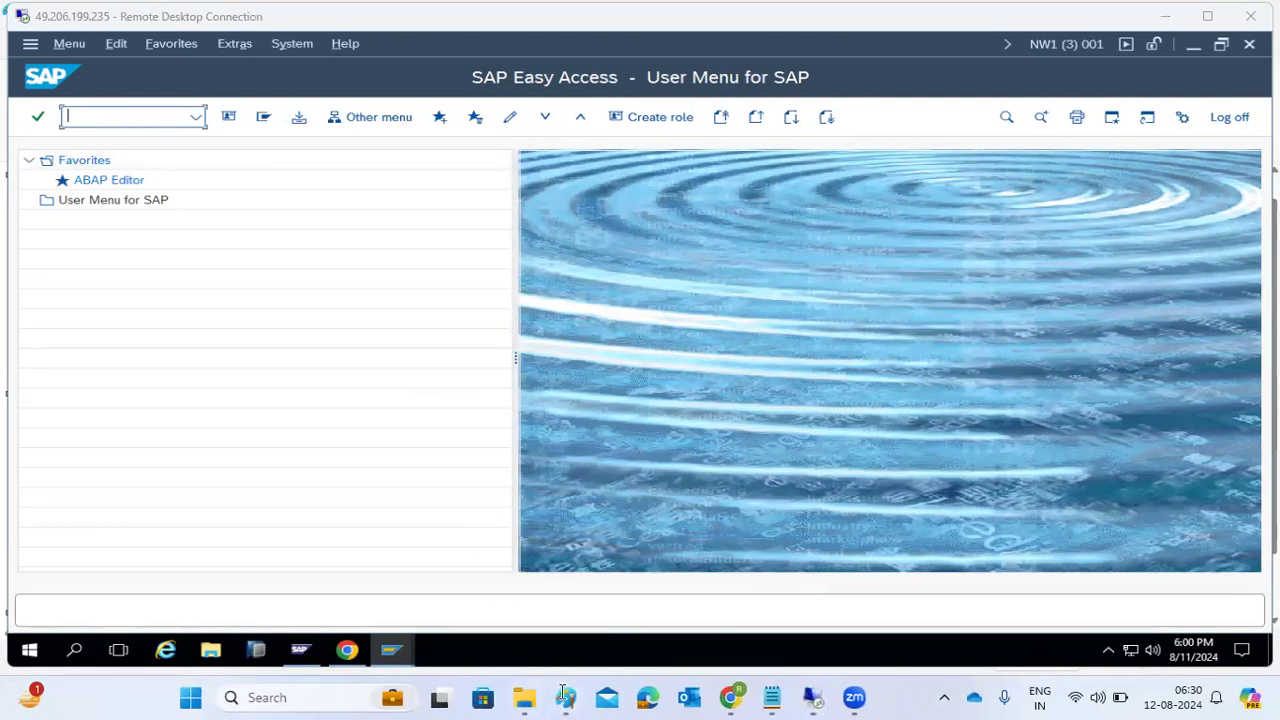
- Switch to Paint and replace the DVEBMGS and UPDATE notes with the heading "ENQEUE == LOCKING MECHANIZAM:"
mouse_move(566, 697)
click(603, 600)
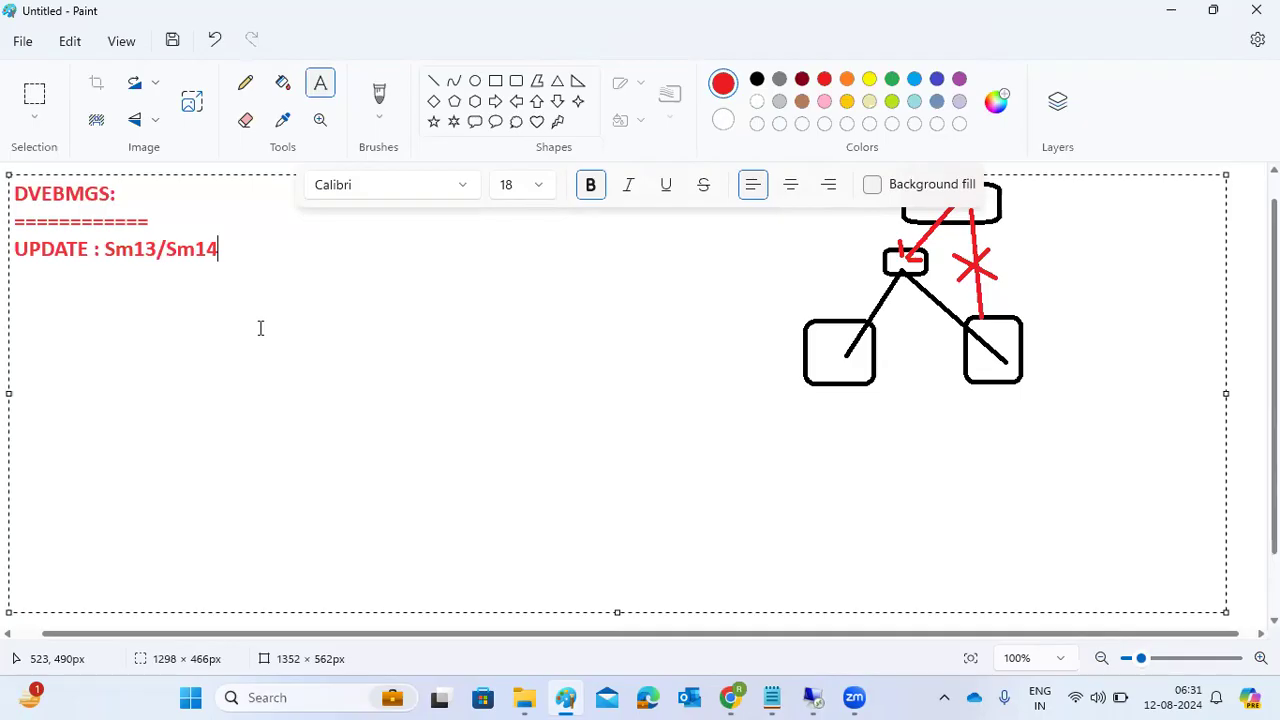
key(BackSpace)
key(BackSpace)
key(BackSpace)
key(BackSpace)
key(BackSpace)
key(BackSpace)
key(BackSpace)
key(BackSpace)
key(BackSpace)
key(BackSpace)
key(BackSpace)
key(BackSpace)
key(BackSpace)
key(BackSpace)
key(BackSpace)
key(BackSpace)
key(BackSpace)
key(BackSpace)
key(BackSpace)
key(BackSpace)
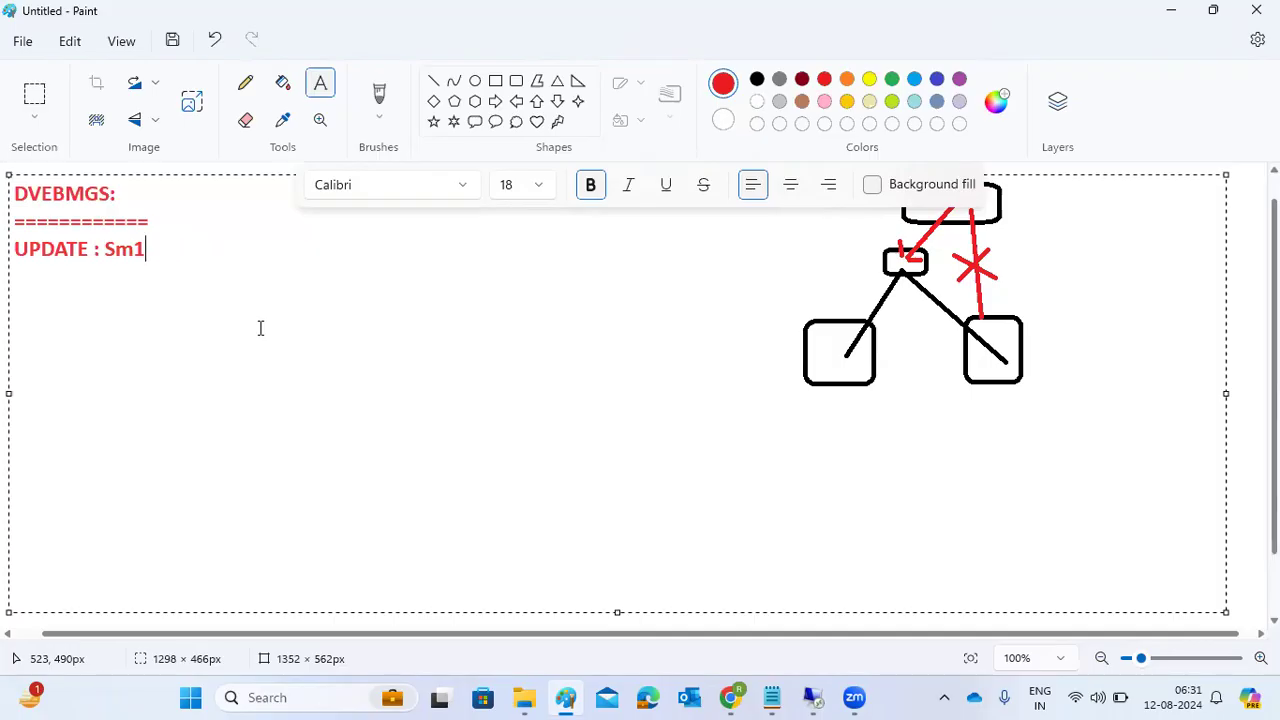
key(BackSpace)
text(E)
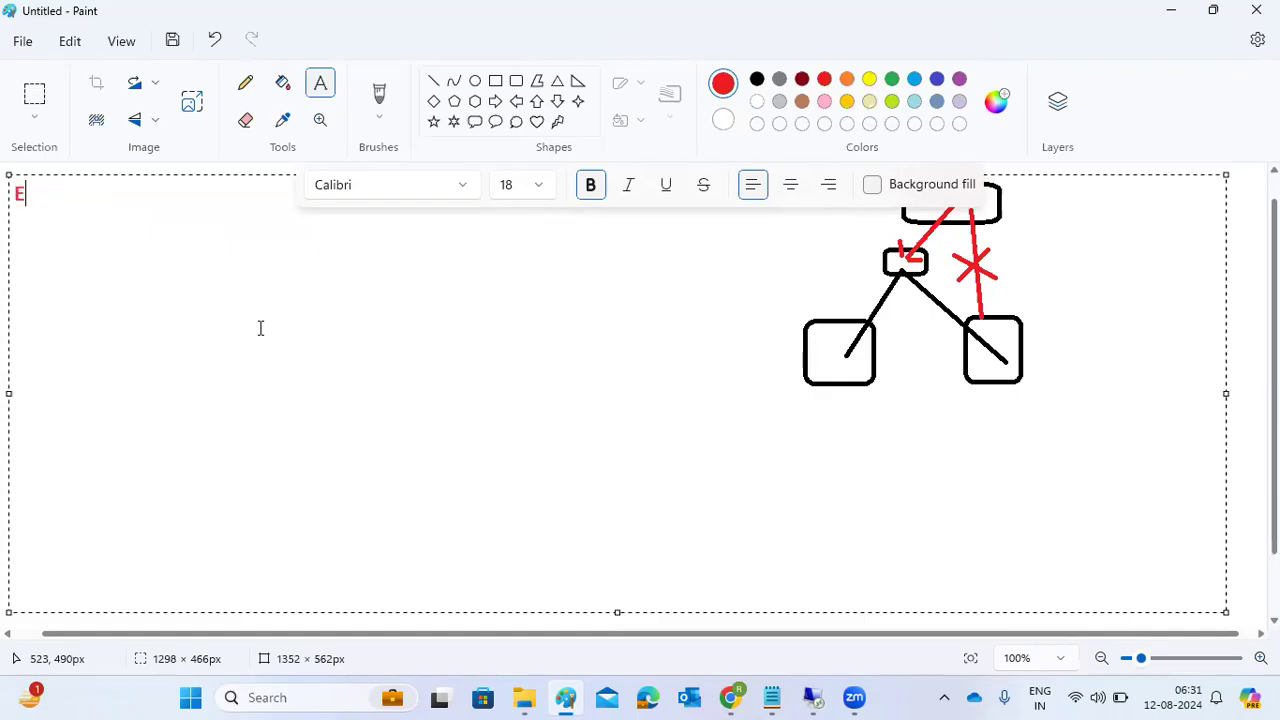
text(NQEUE == )
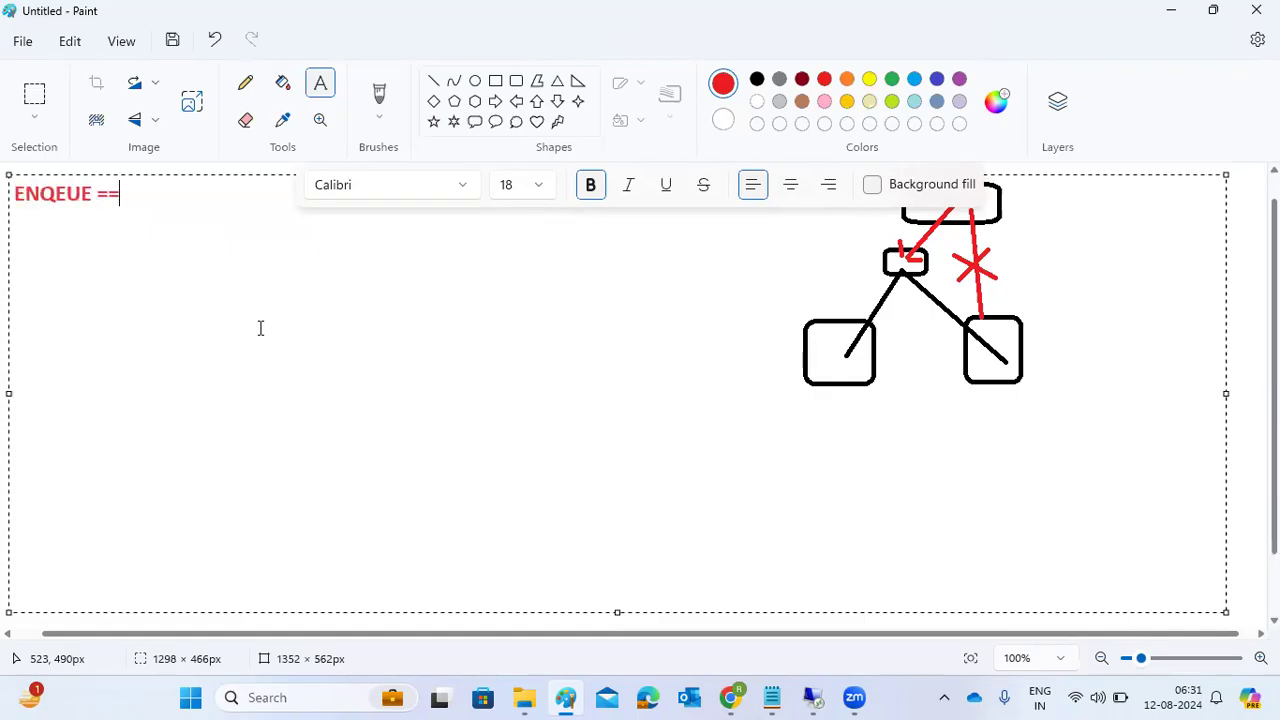
text(LOCKING MECHAN)
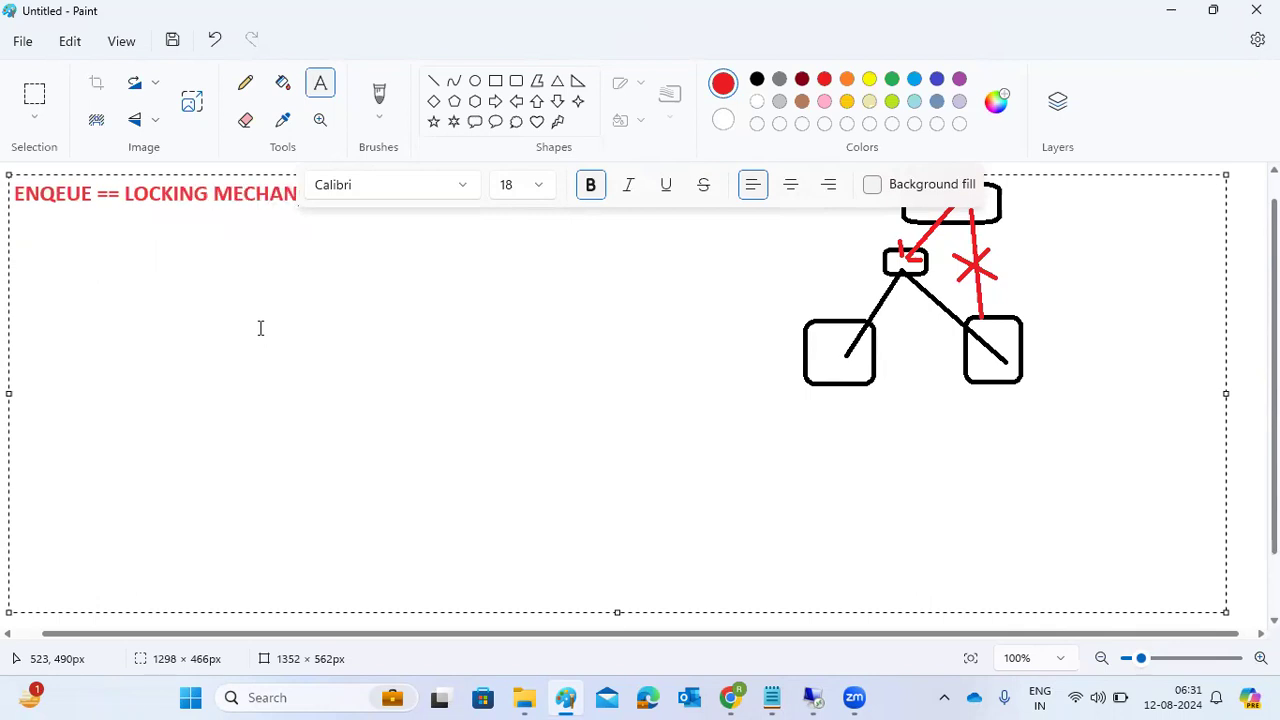
- Underline the ENQEUE heading with a row of dashes on the line below it
text(----------)
key(BackSpace)
key(BackSpace)
key(BackSpace)
key(BackSpace)
key(BackSpace)
key(BackSpace)
key(BackSpace)
key(BackSpace)
key(BackSpace)
key(BackSpace)
key(BackSpace)
text(-------------------------)
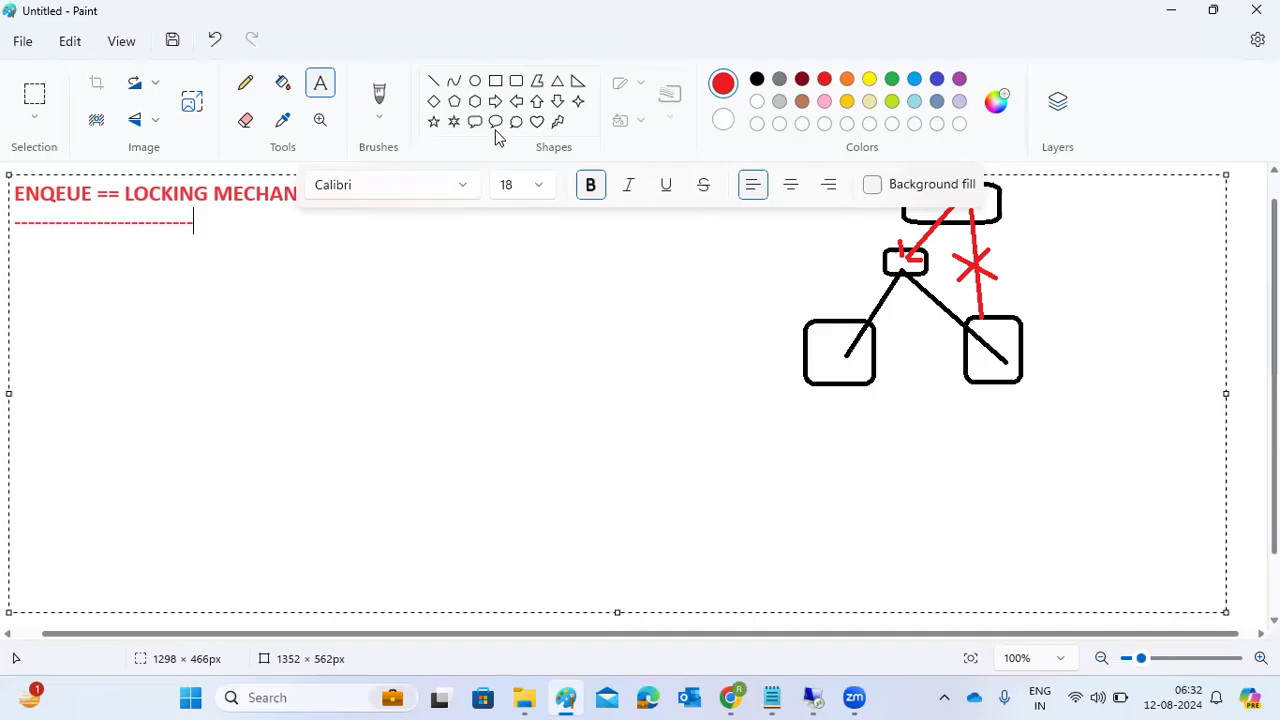
- Draw a red rectangle in the middle of the canvas and two straight lines converging on it from the upper left and lower left
click(497, 83)
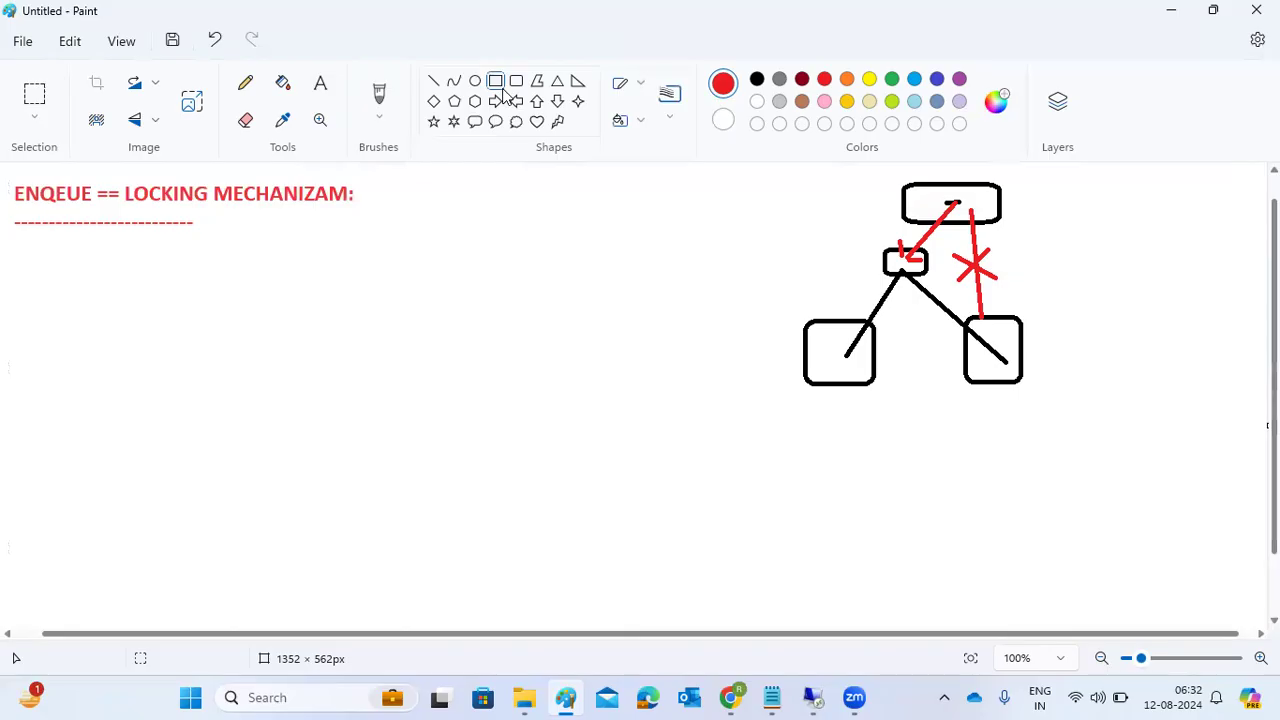
drag(527, 367, 641, 429)
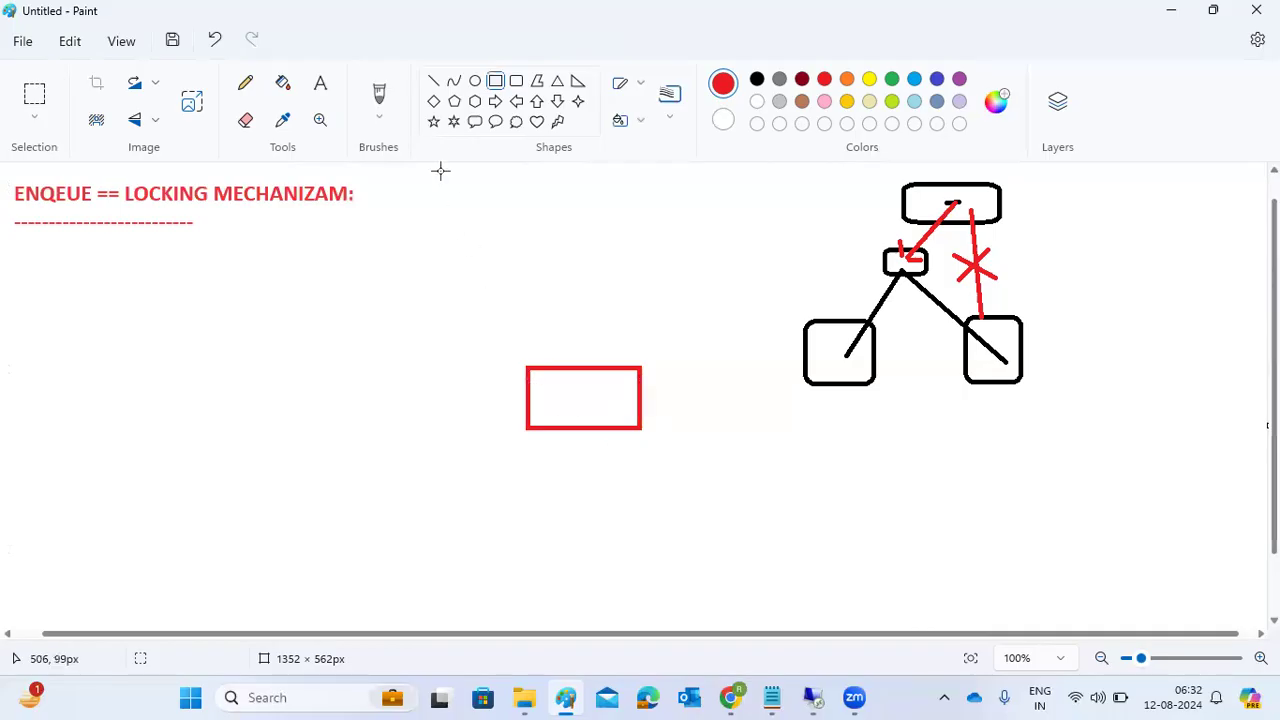
click(434, 80)
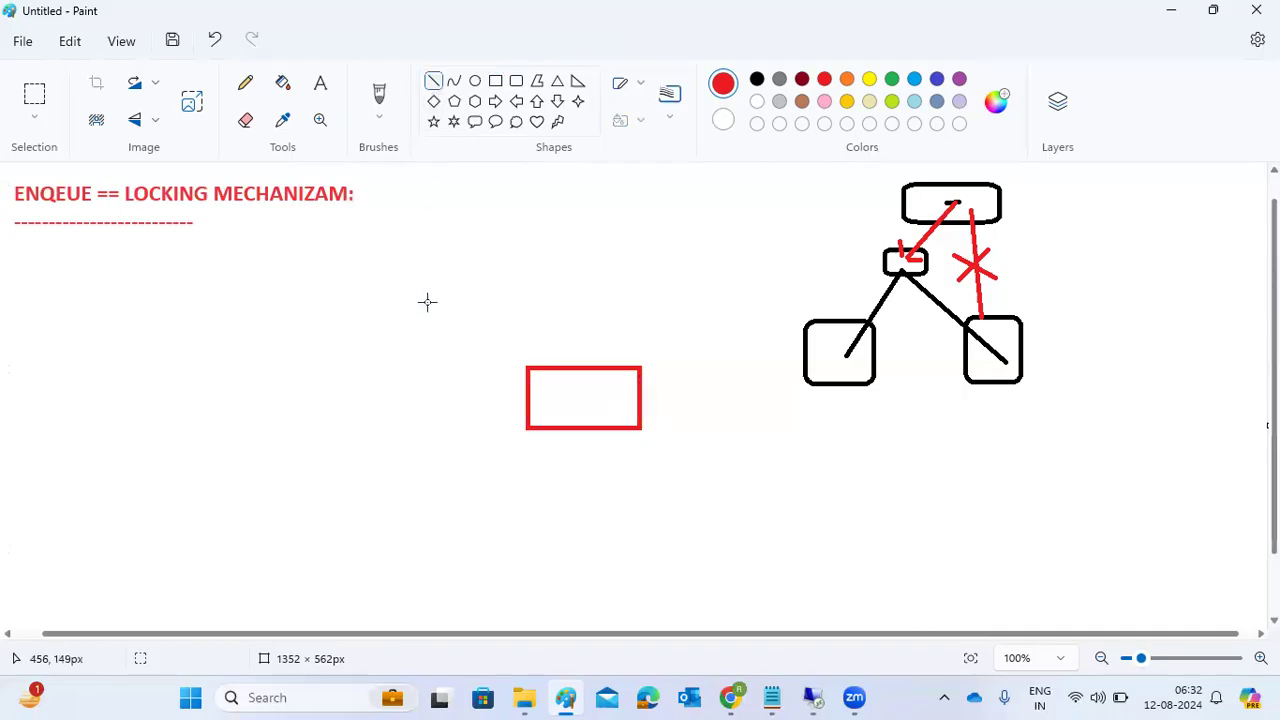
drag(355, 245, 565, 388)
mouse_move(430, 518)
mouse_down()
mouse_move(566, 401)
mouse_move(613, 389)
mouse_move(586, 390)
mouse_move(599, 389)
mouse_up()
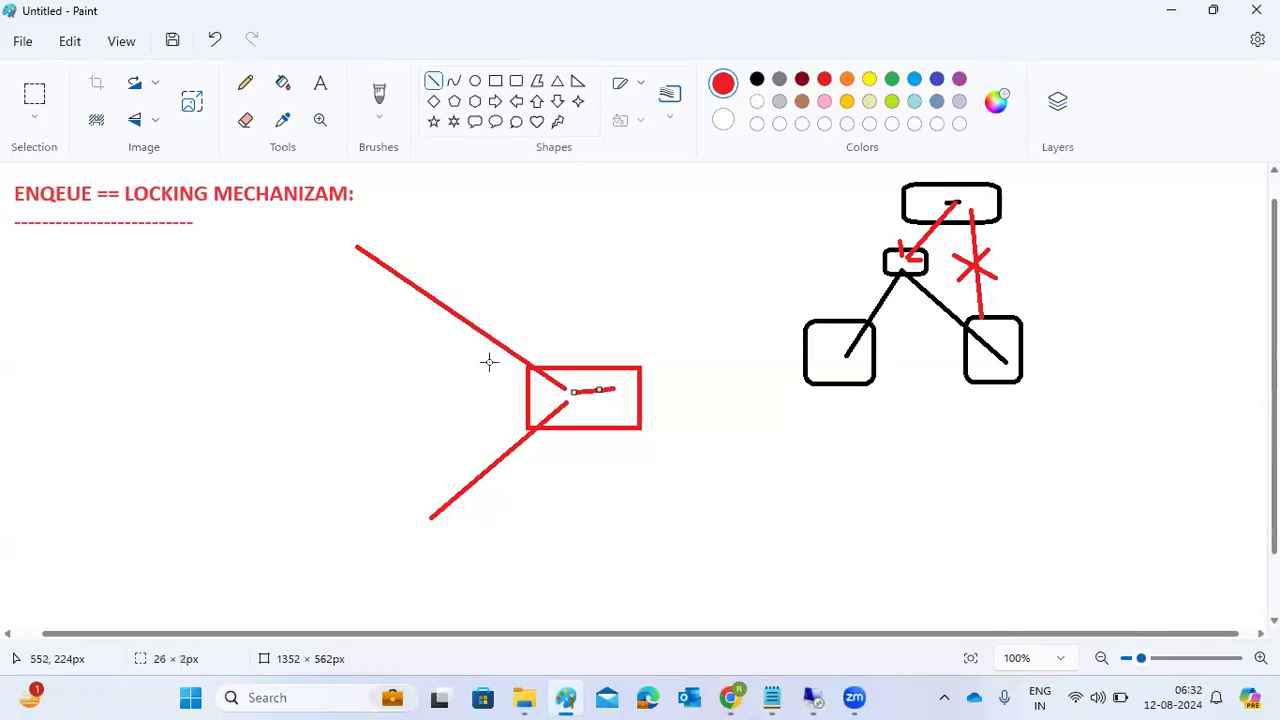
- Add a short mark beside each converging line and a second line along each, about 230 × 176 px above and 186 × 148 px below
drag(437, 271, 450, 275)
drag(471, 459, 471, 444)
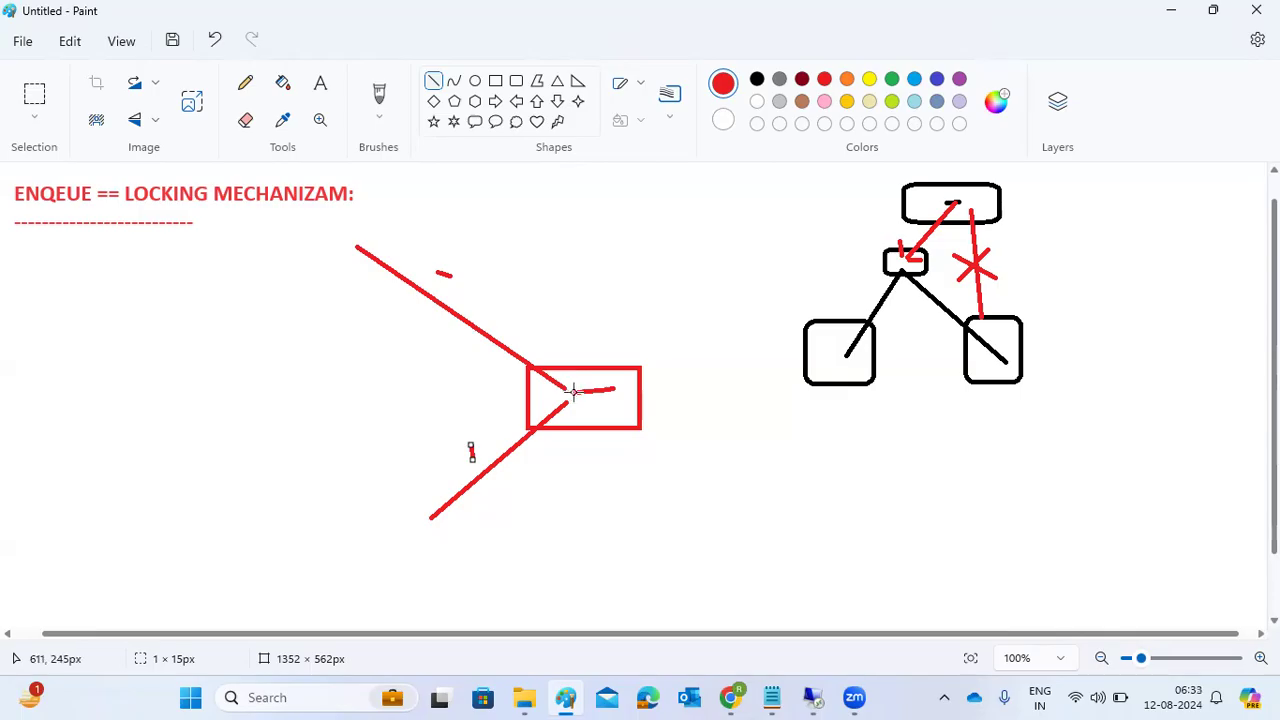
drag(574, 391, 346, 237)
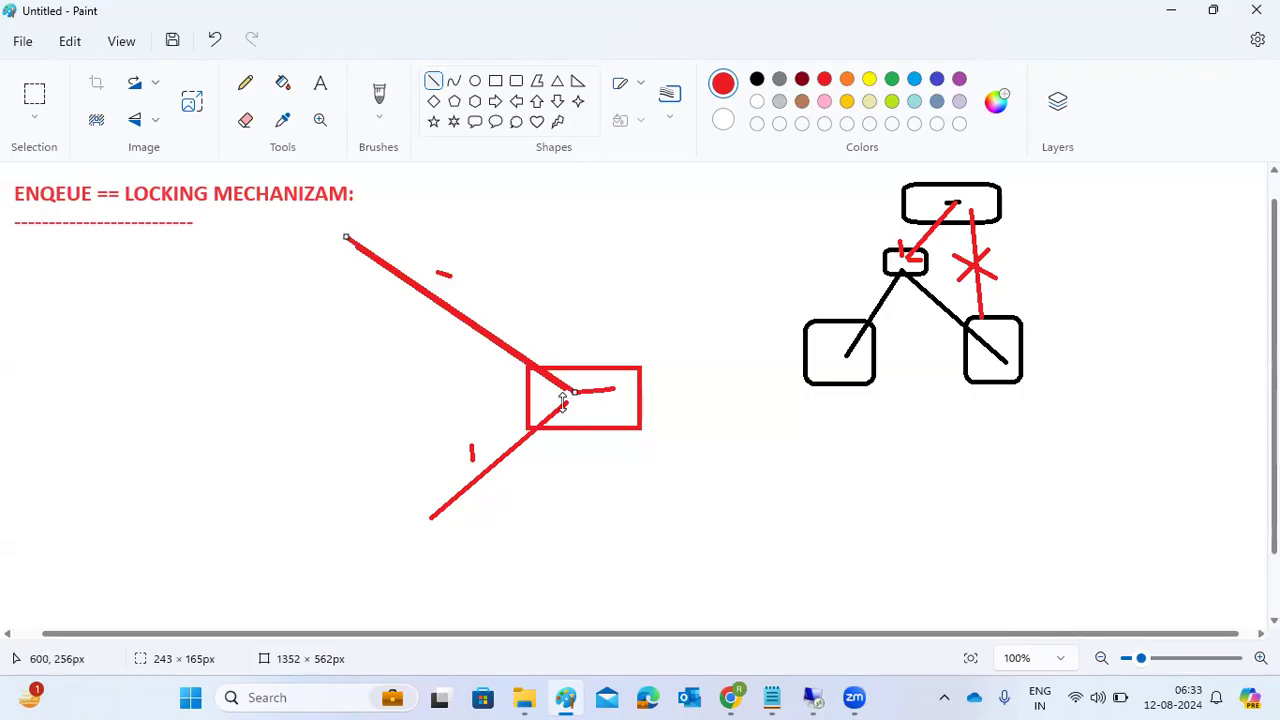
drag(563, 400, 562, 401)
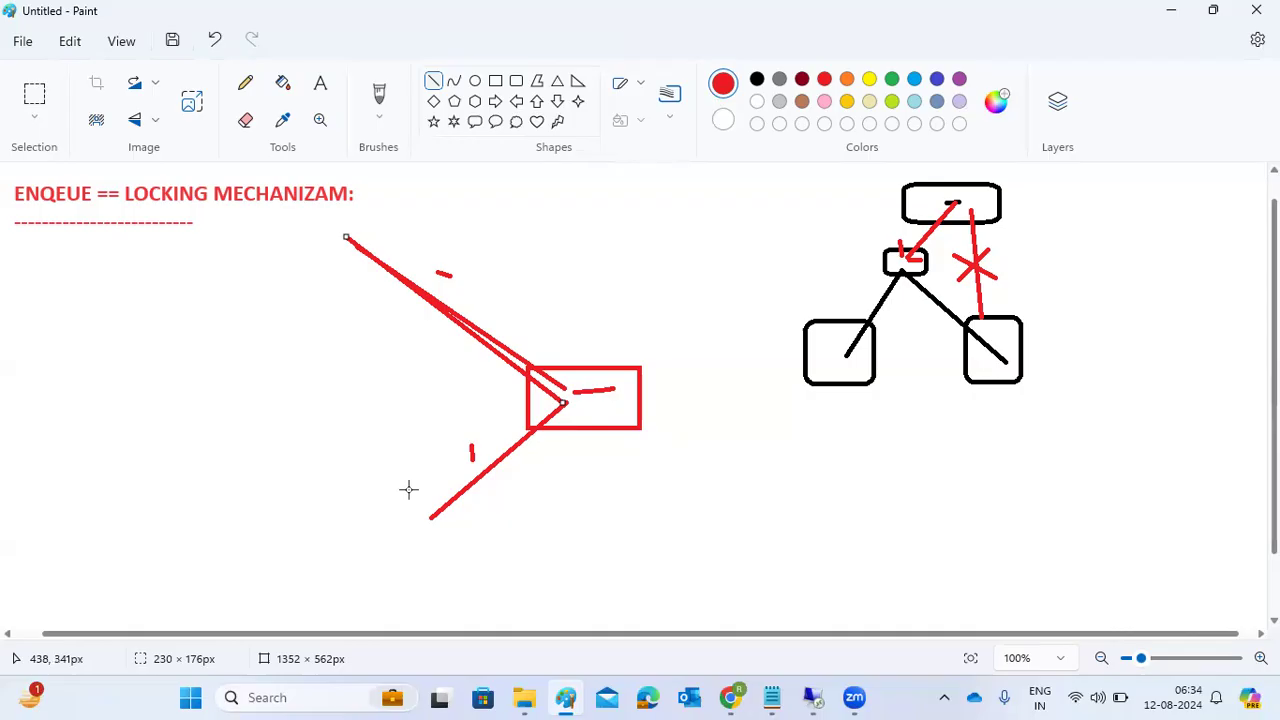
drag(401, 544, 575, 405)
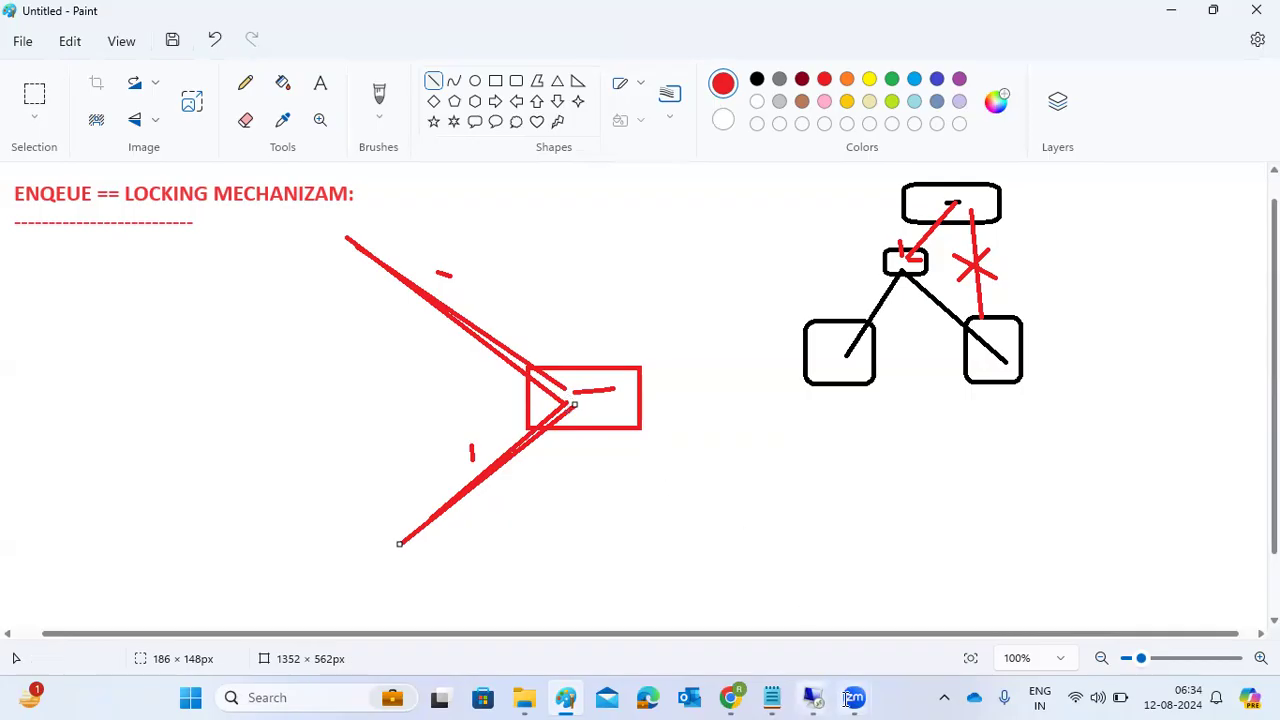
- Switch to the SAP remote desktop session, run transaction SMLG and start creating a logon group assignment
mouse_move(815, 700)
click(914, 605)
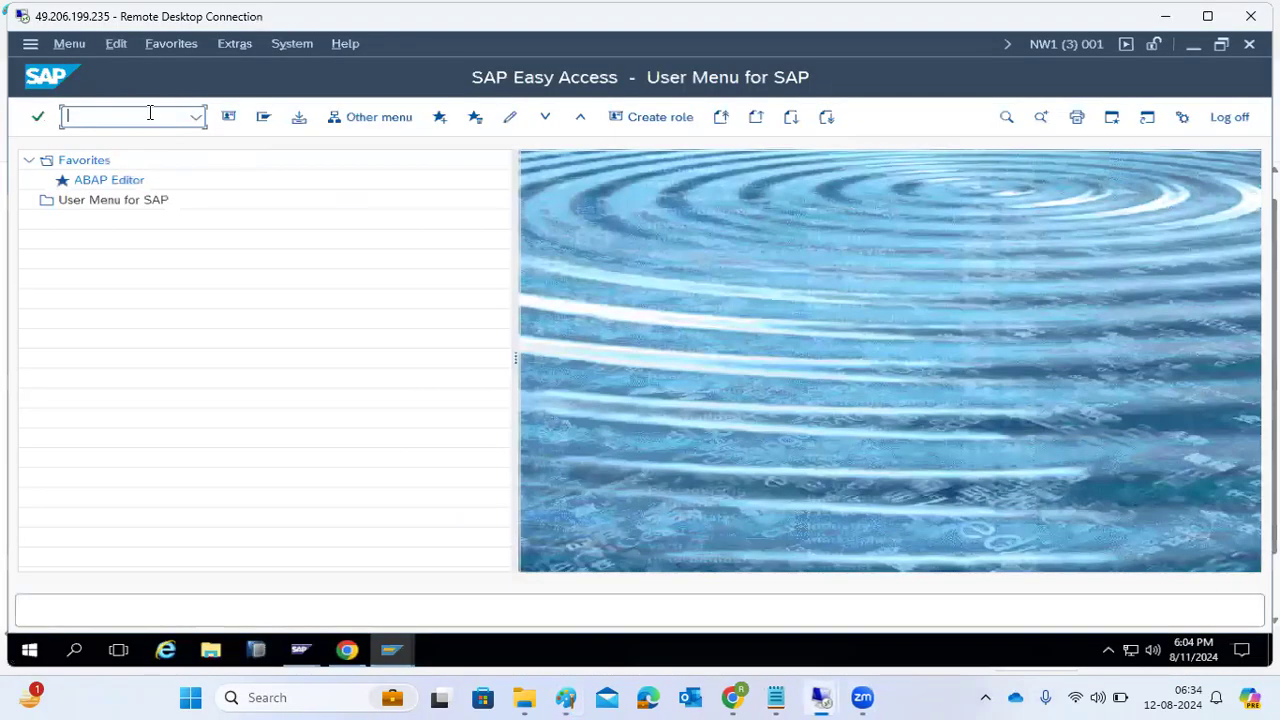
text(smlg)
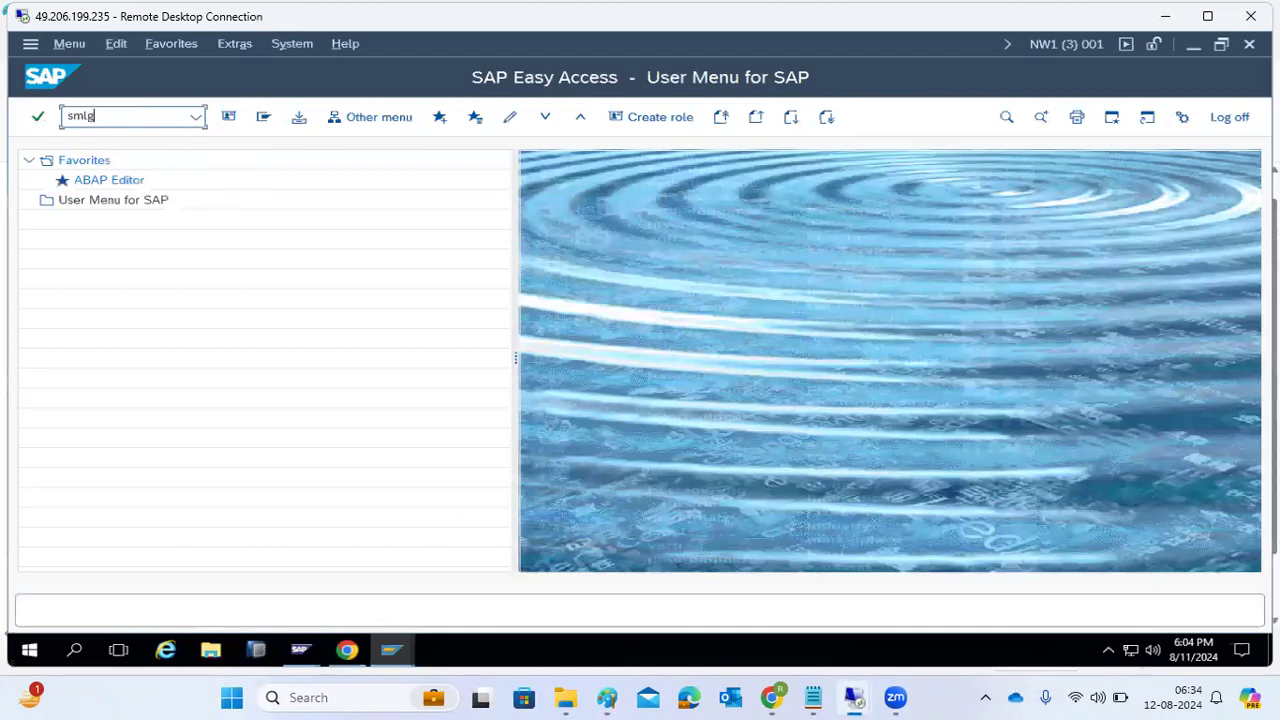
key(Return)
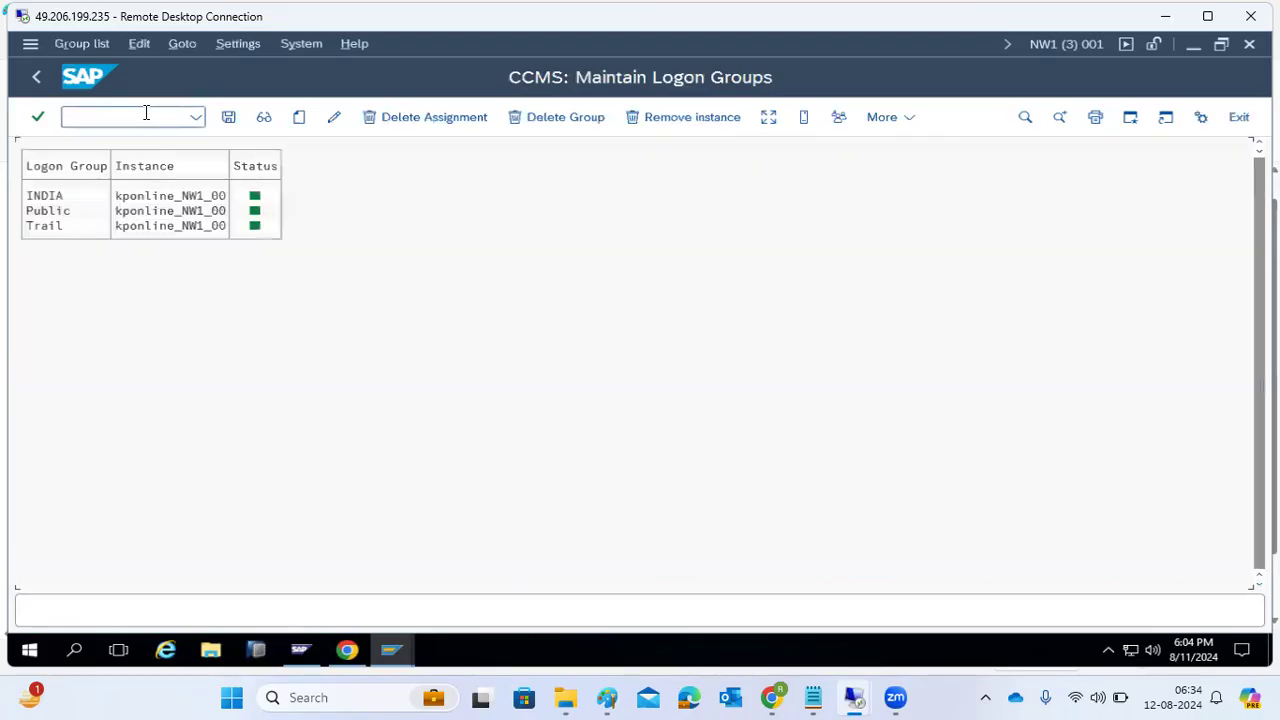
click(300, 119)
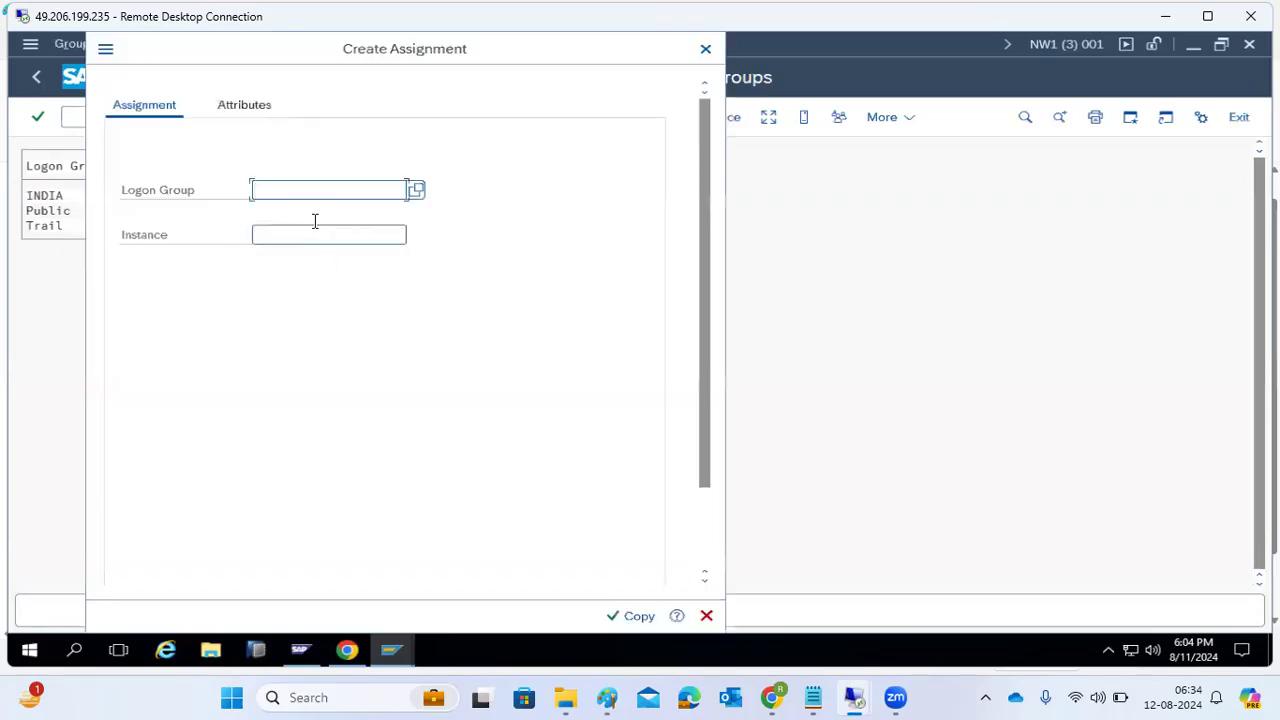
- Run transaction SMLG in the Update Program Administration session, and move and read the information message about table RZLLITAB
mouse_move(407, 645)
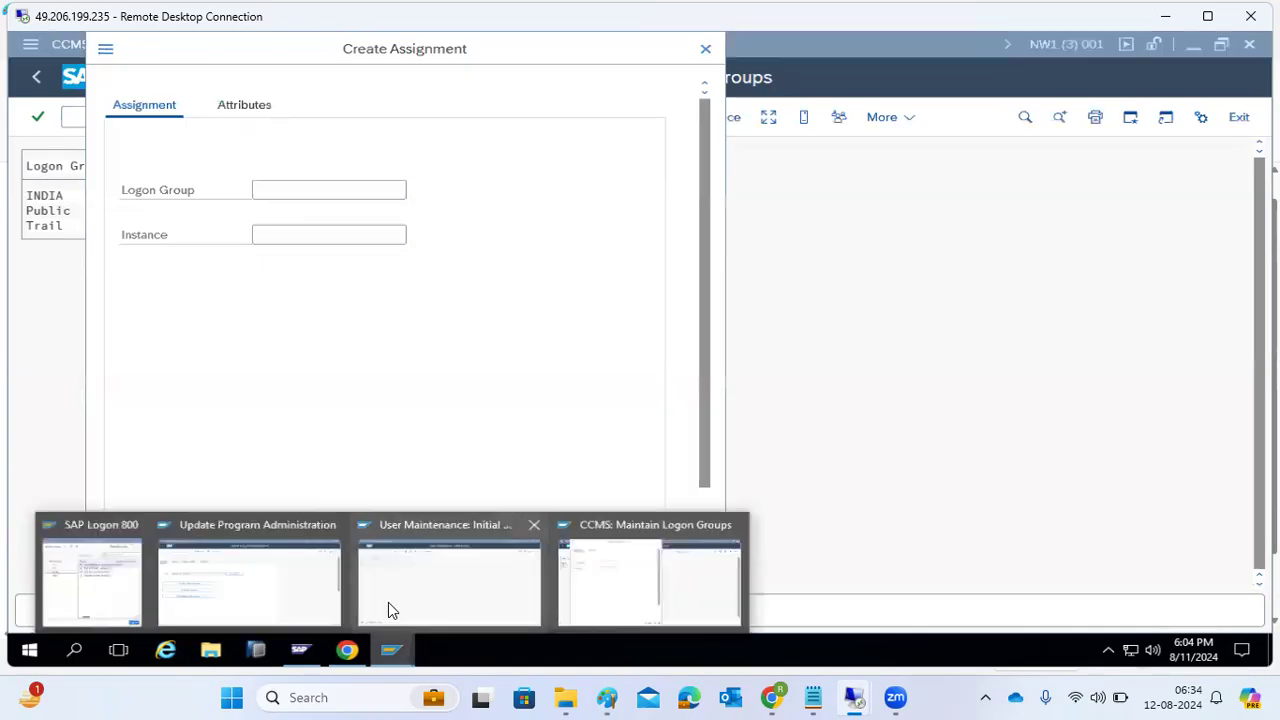
click(285, 568)
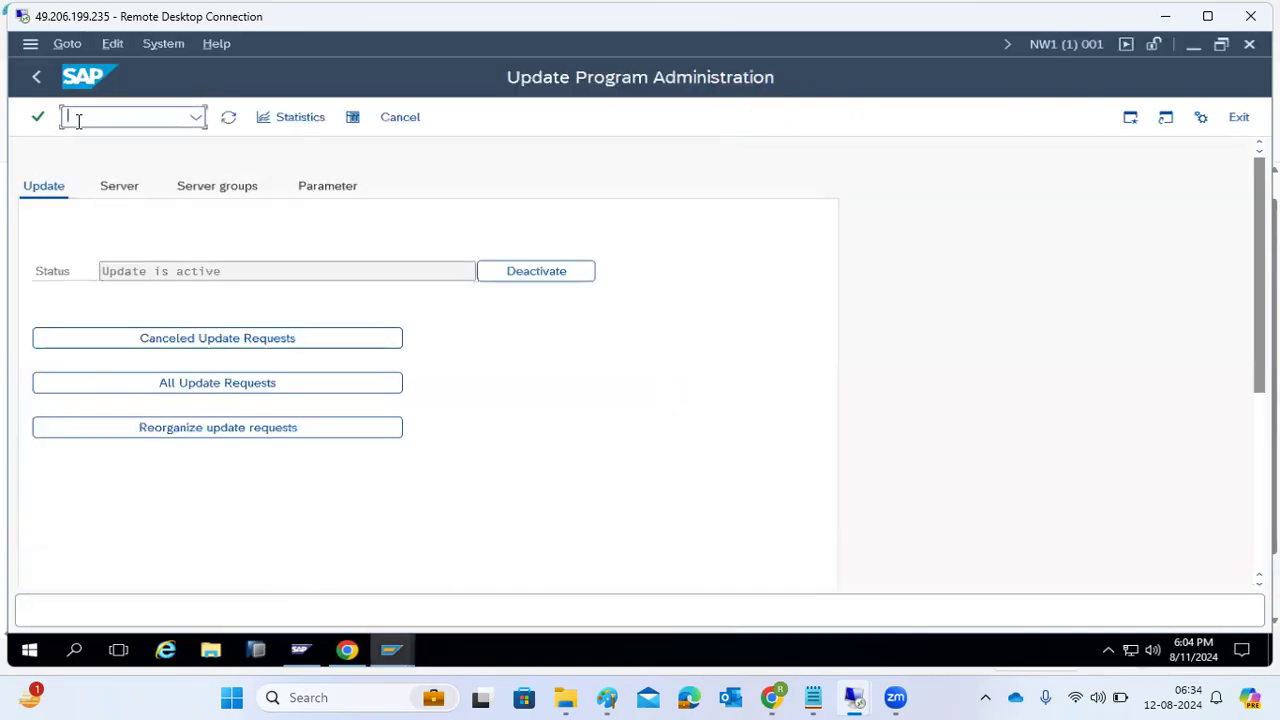
text(/nsmlg)
key(Return)
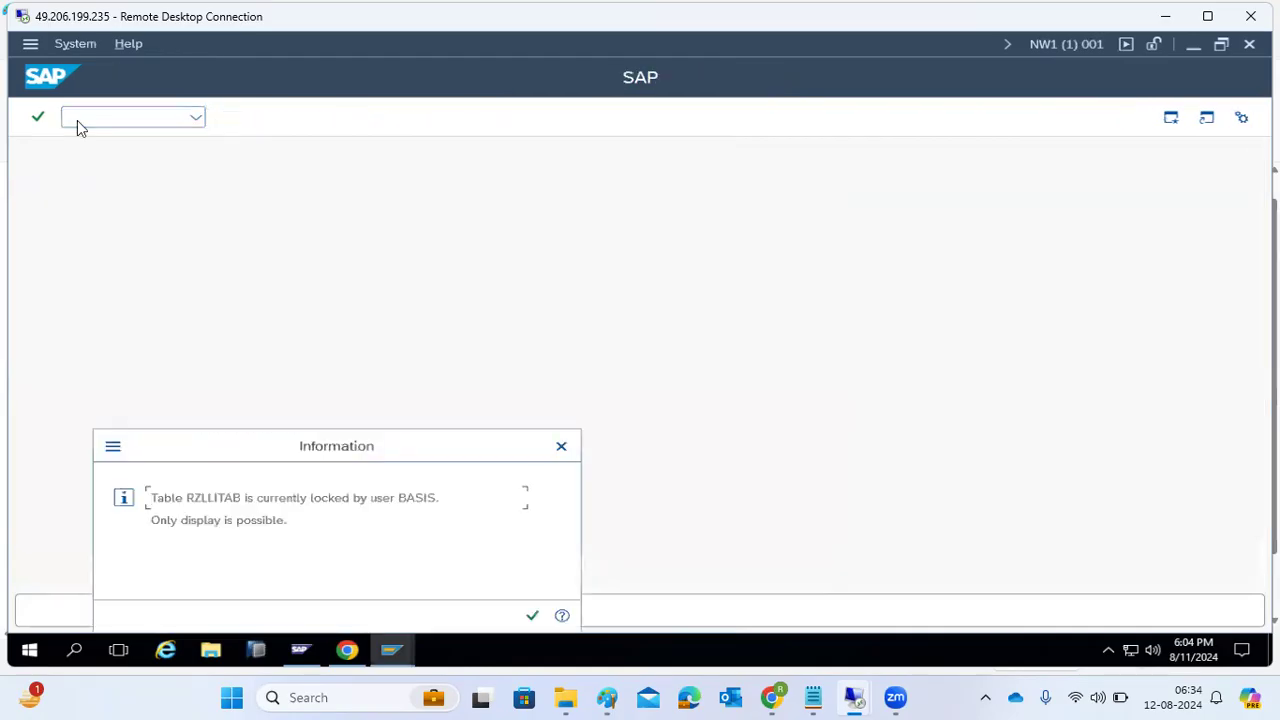
drag(240, 455, 299, 260)
drag(237, 302, 504, 300)
drag(208, 325, 353, 322)
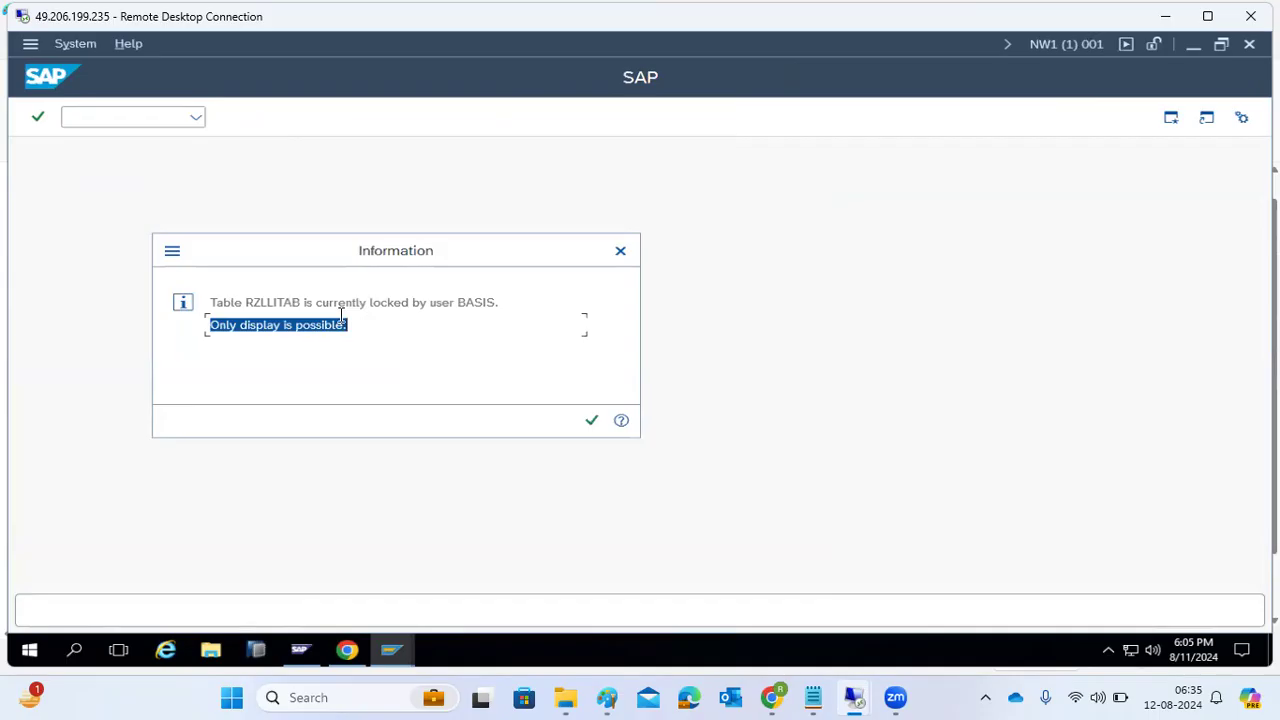
- Bring up the User Maintenance session, switch to Paint and add the text "SM12-" below the dashed underline
click(392, 652)
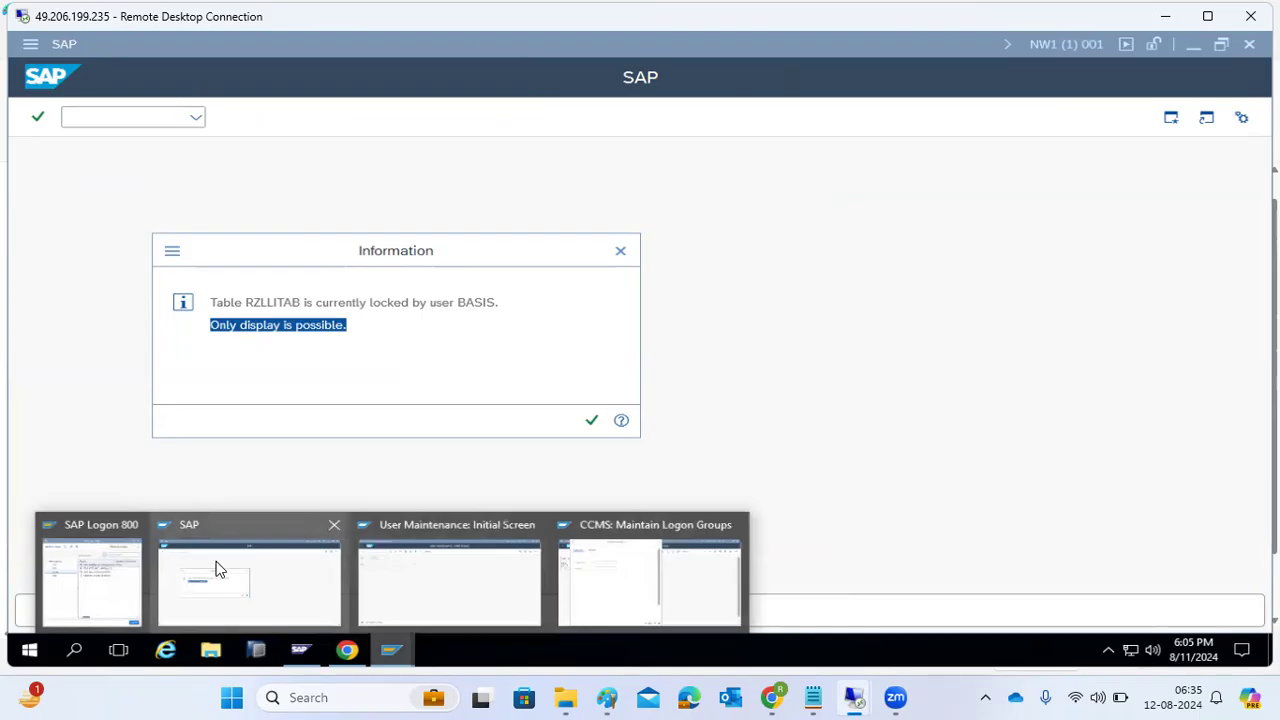
click(431, 586)
click(66, 117)
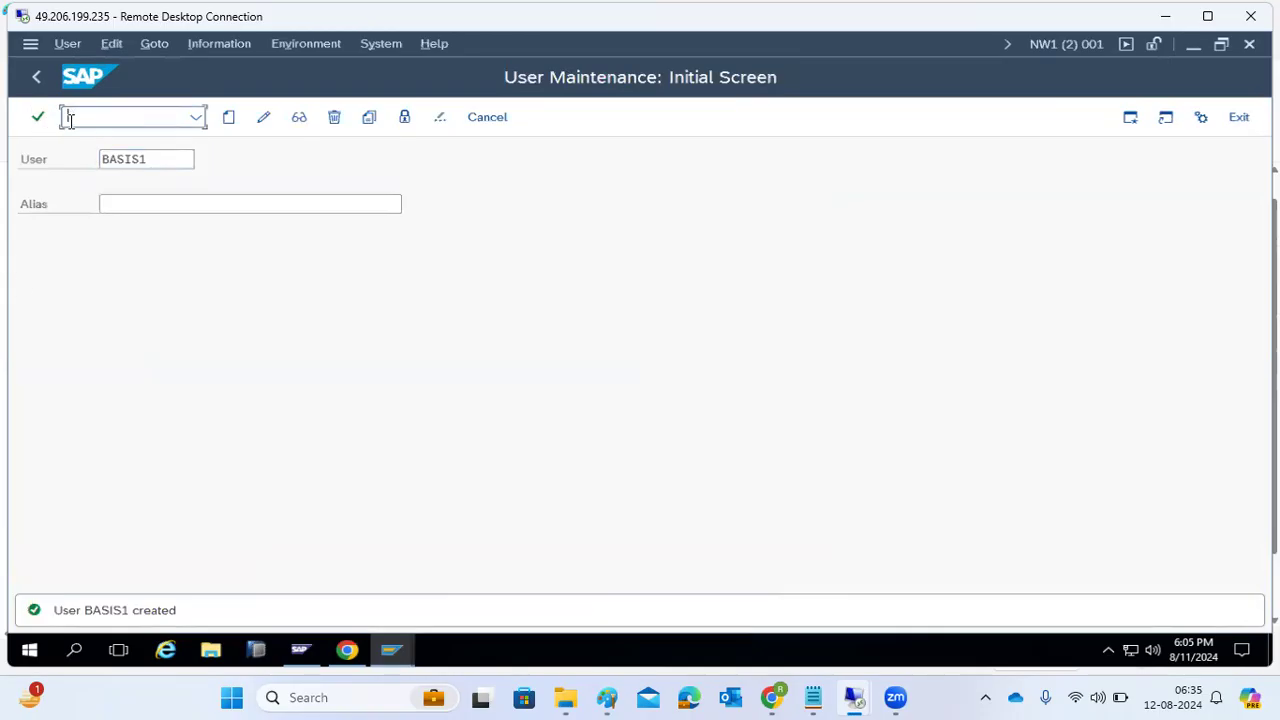
click(612, 697)
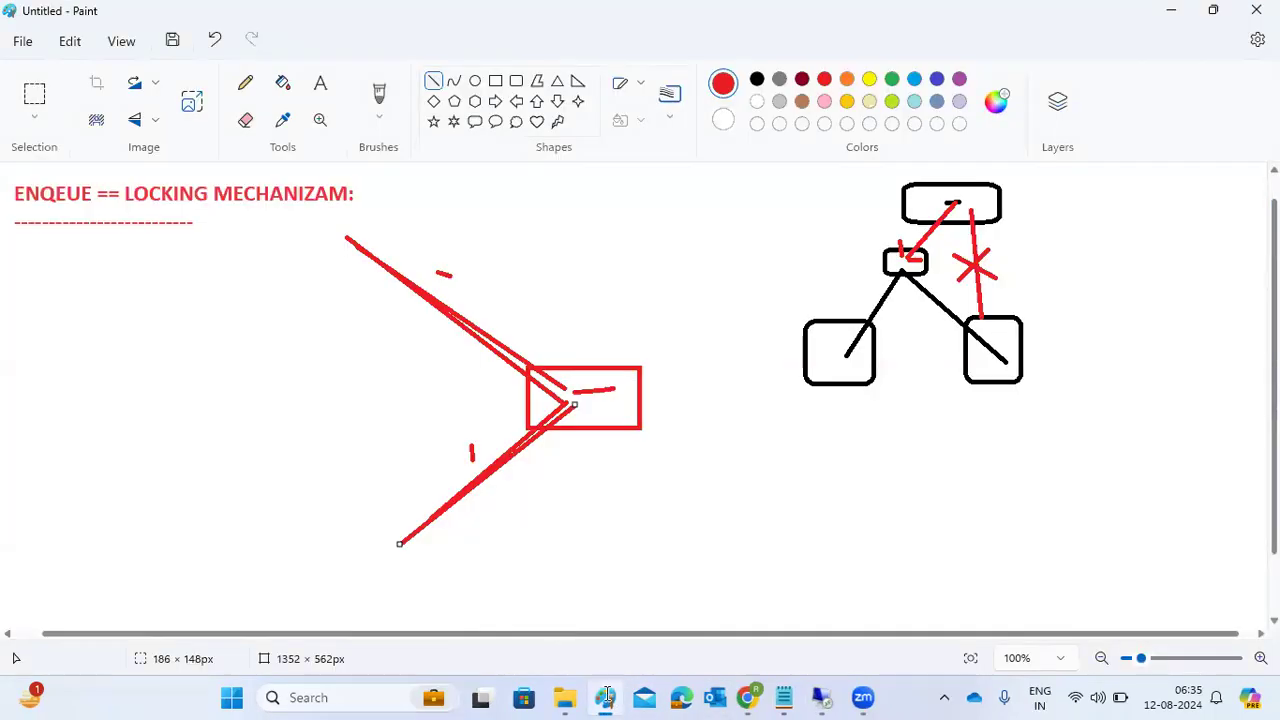
click(320, 84)
drag(23, 247, 321, 286)
text(SM12-)
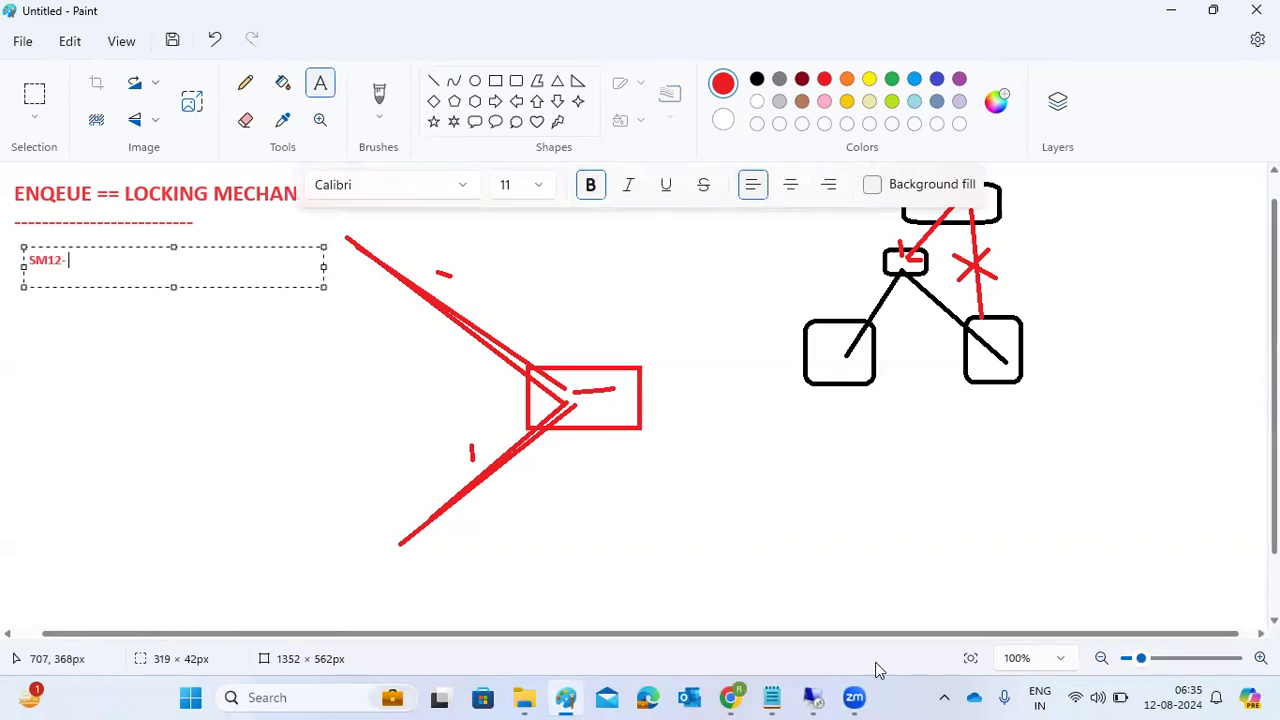
- Switch to the SAP User Maintenance session in the remote desktop and run transaction SM12
mouse_move(812, 697)
click(869, 590)
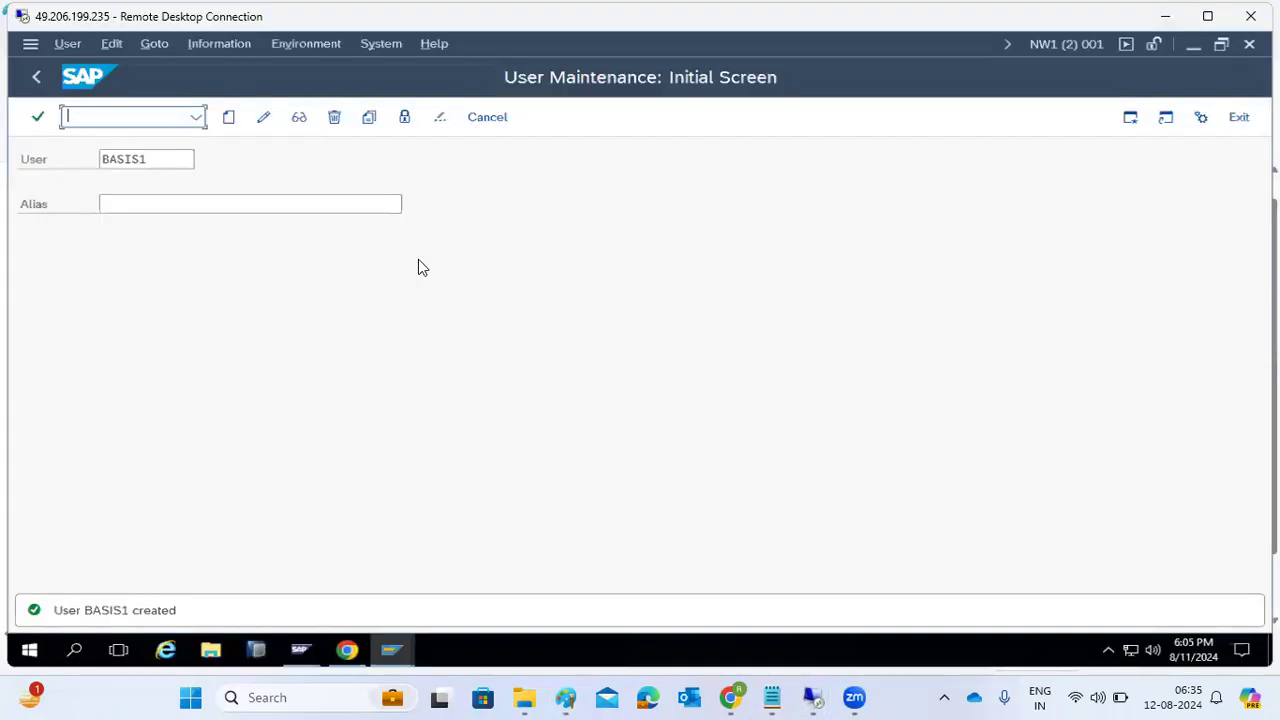
text(/nsm12)
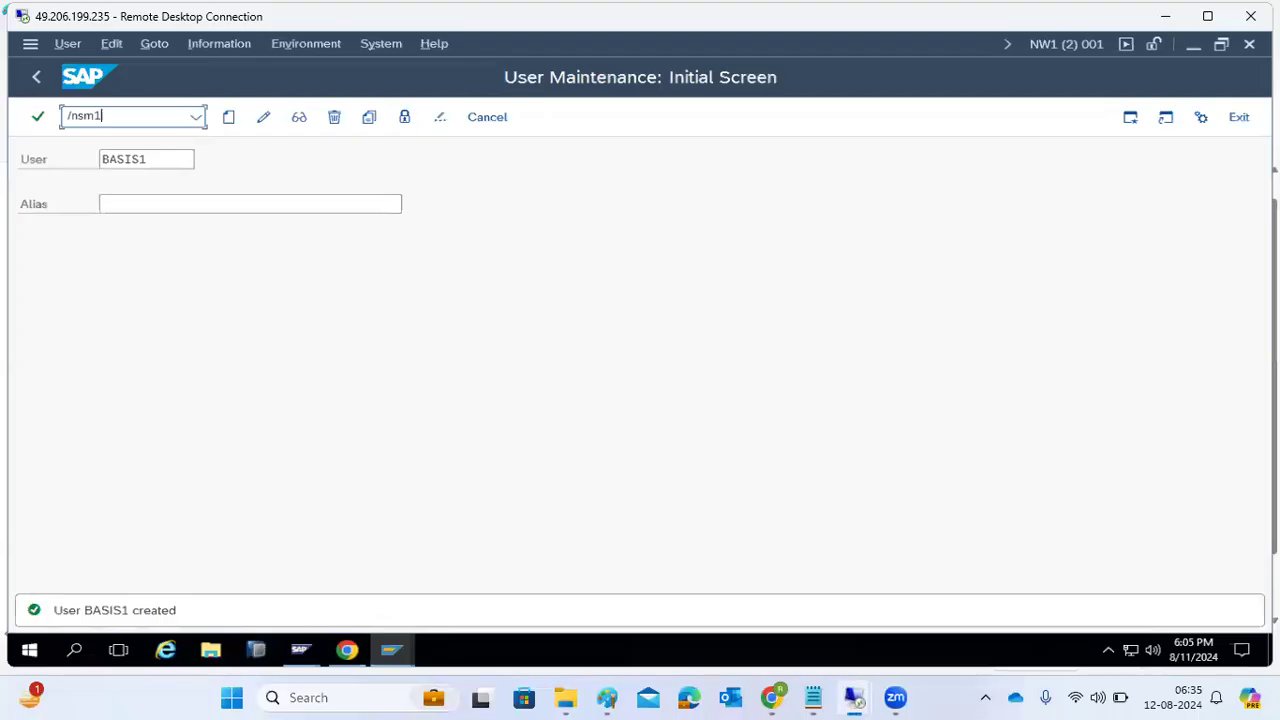
key(Return)
key(Tab)
key(Tab)
key(Tab)
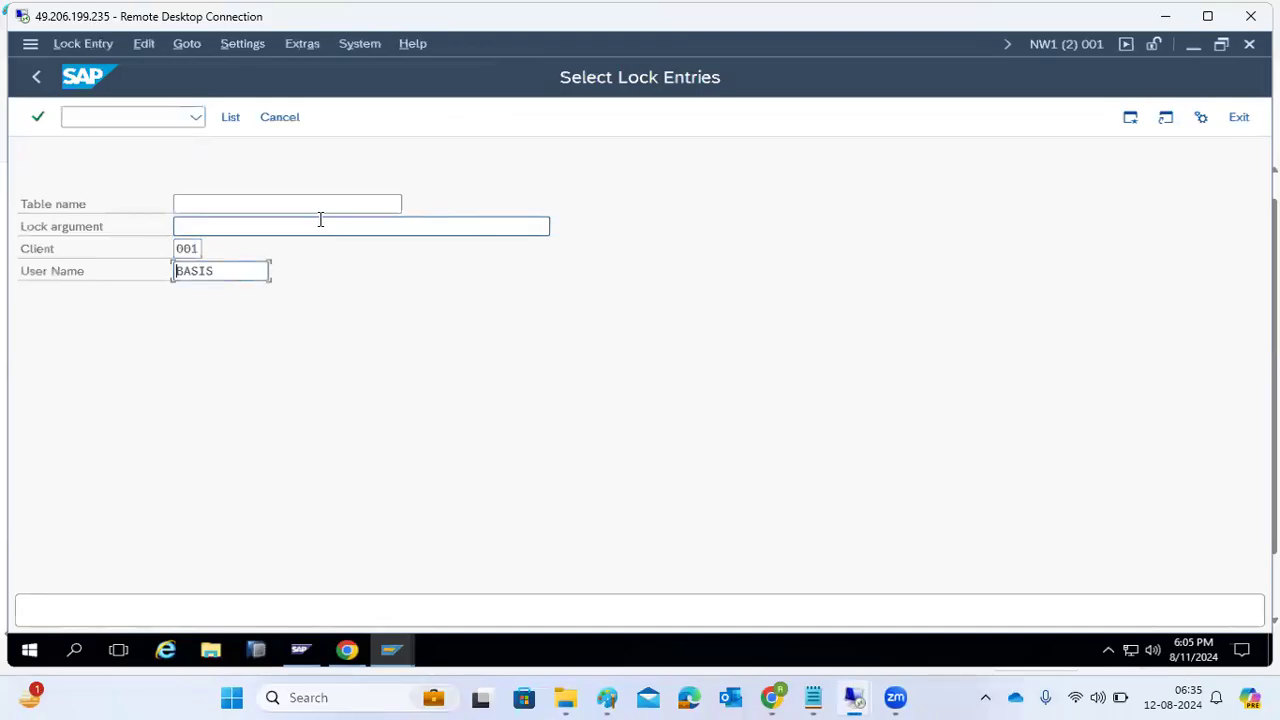
- Clear the client and user name filters and list the lock entries of all clients and users
click(189, 248)
double_click(190, 249)
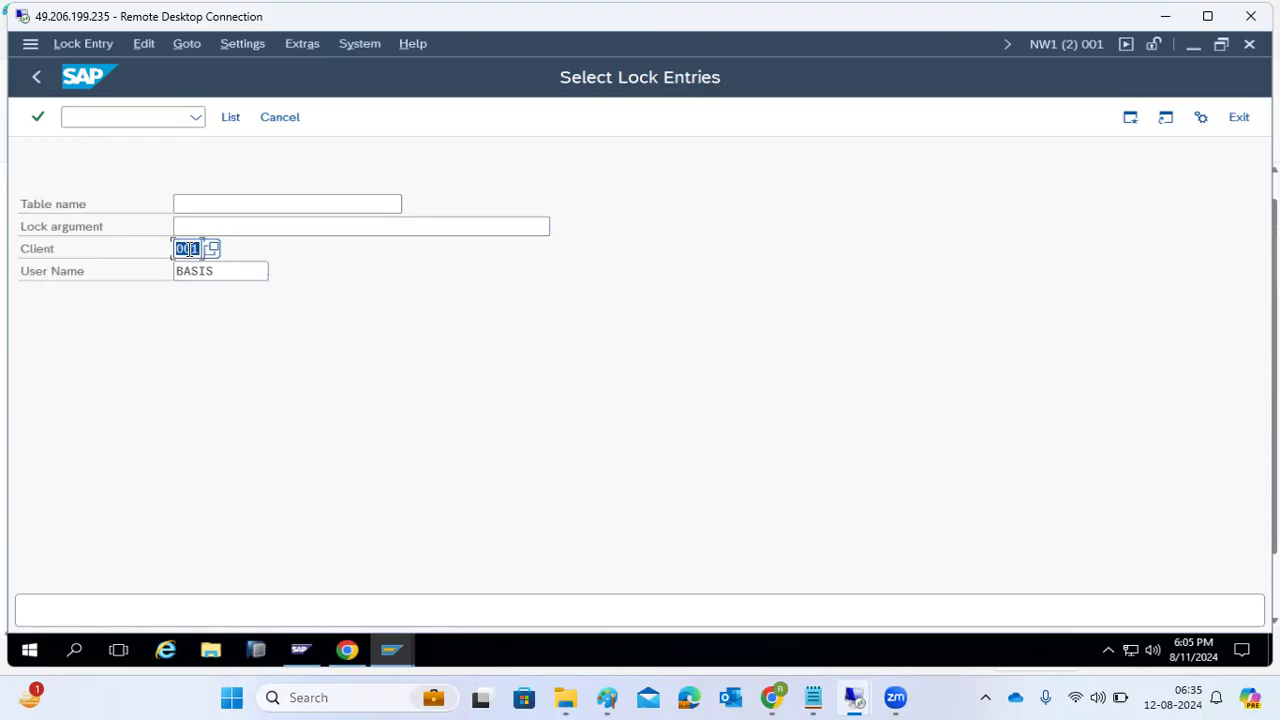
key(BackSpace)
key(Tab)
key(shift+End)
key(BackSpace)
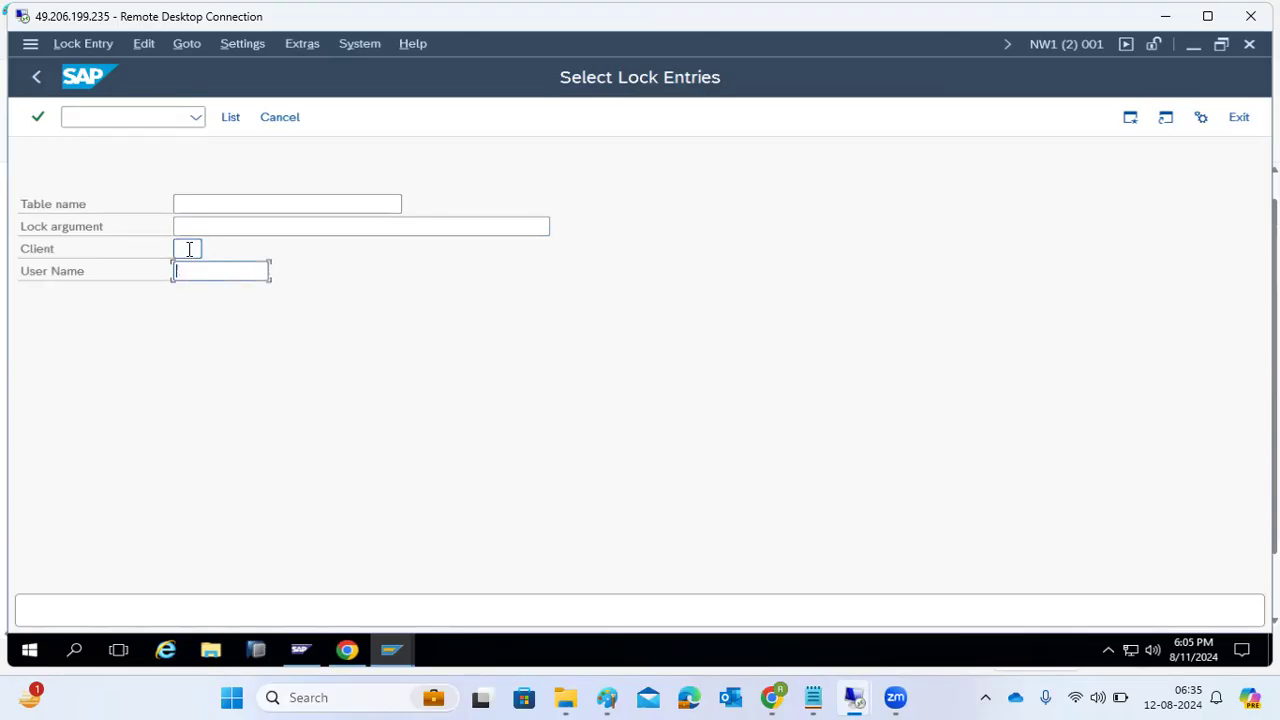
click(230, 119)
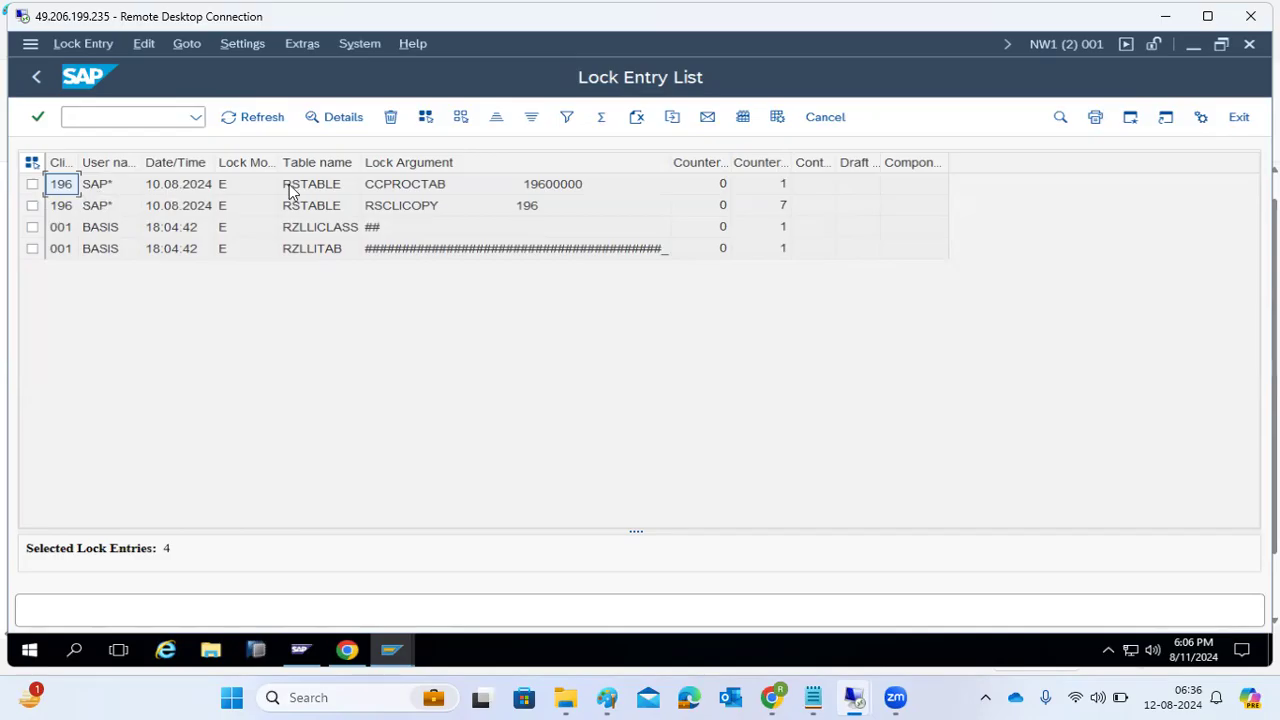
- Examine the client, user, date and lock argument of the two RSTABLE lock entries
click(418, 206)
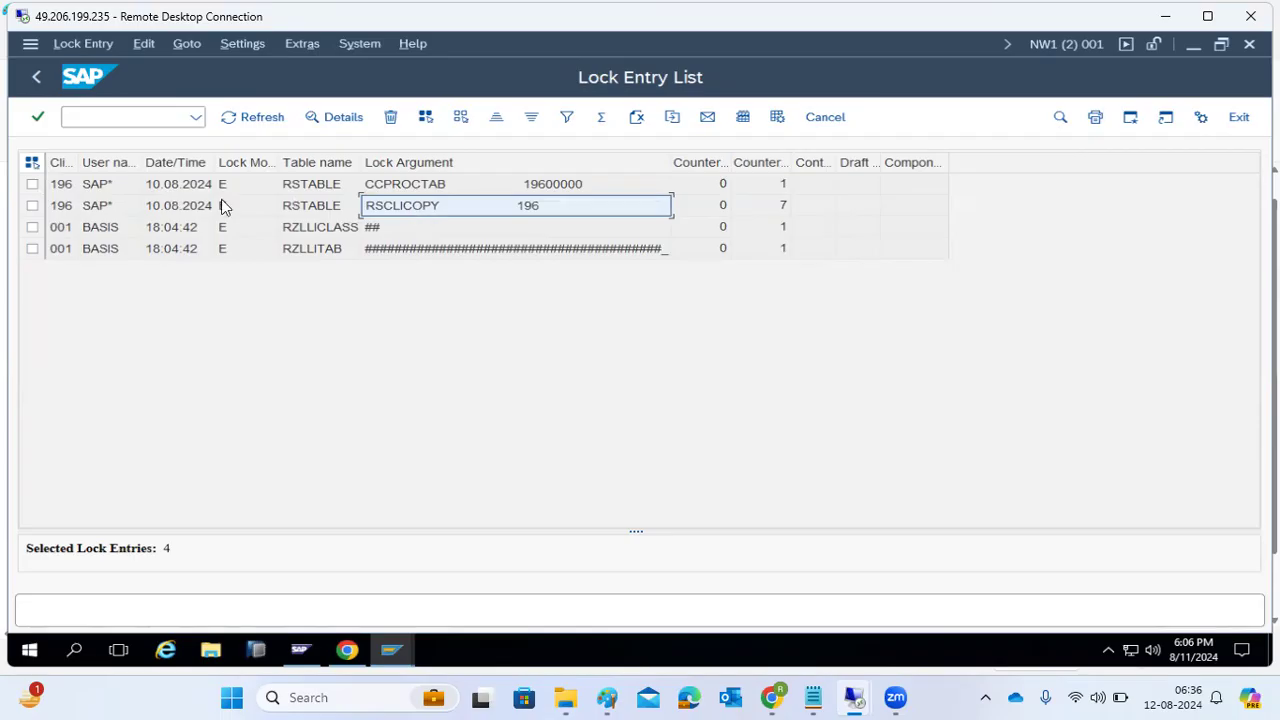
click(30, 207)
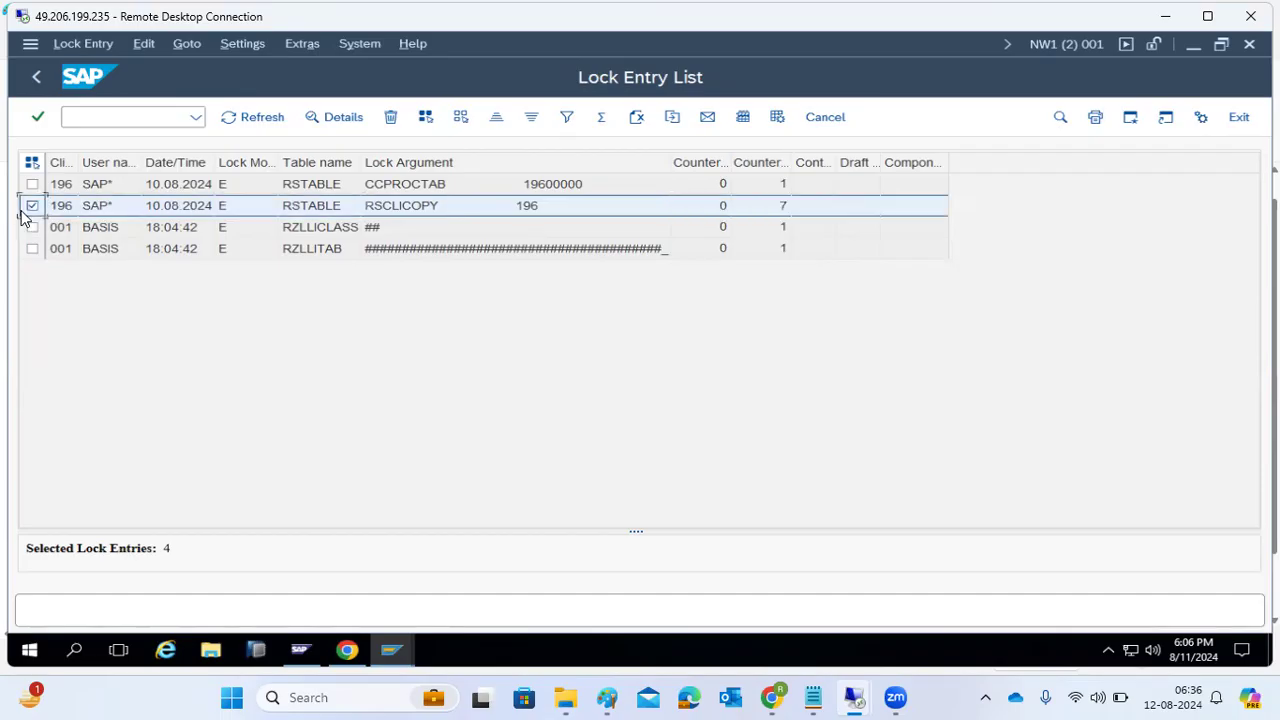
click(62, 187)
click(97, 186)
click(106, 208)
click(155, 208)
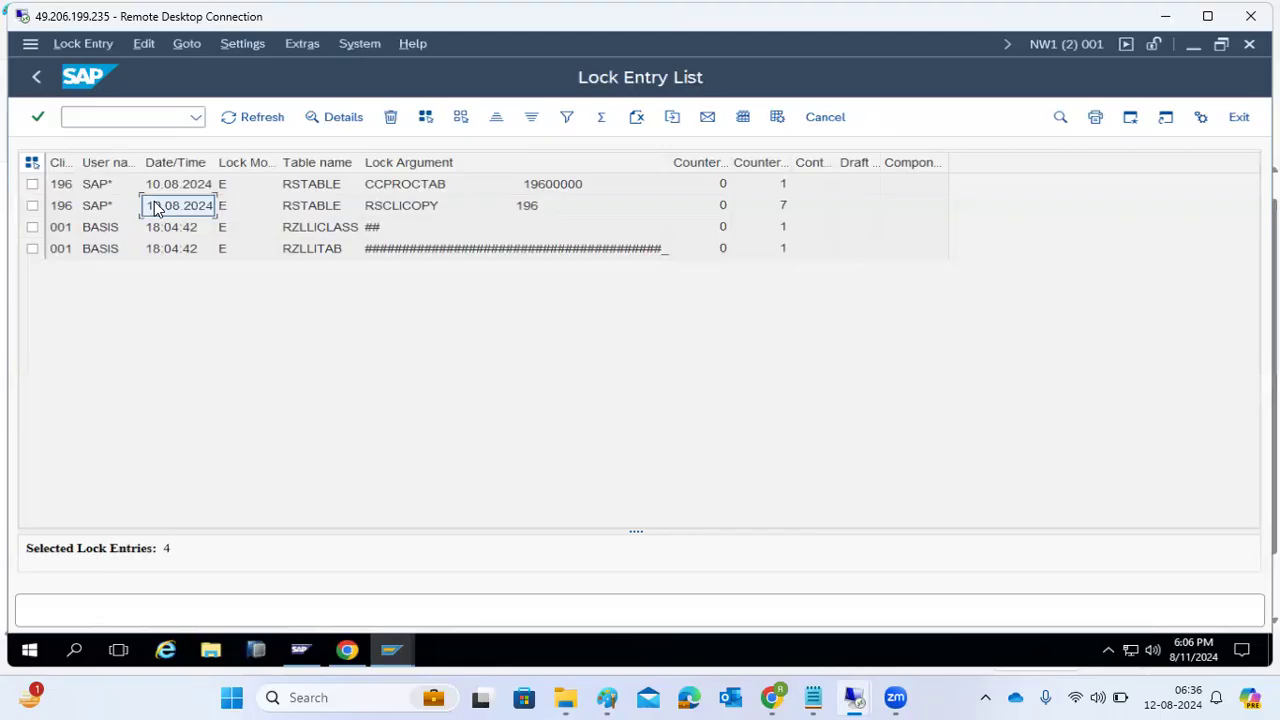
- Check the remote system's date and time in the calendar and compare them with the BASIS lock entries
click(1188, 650)
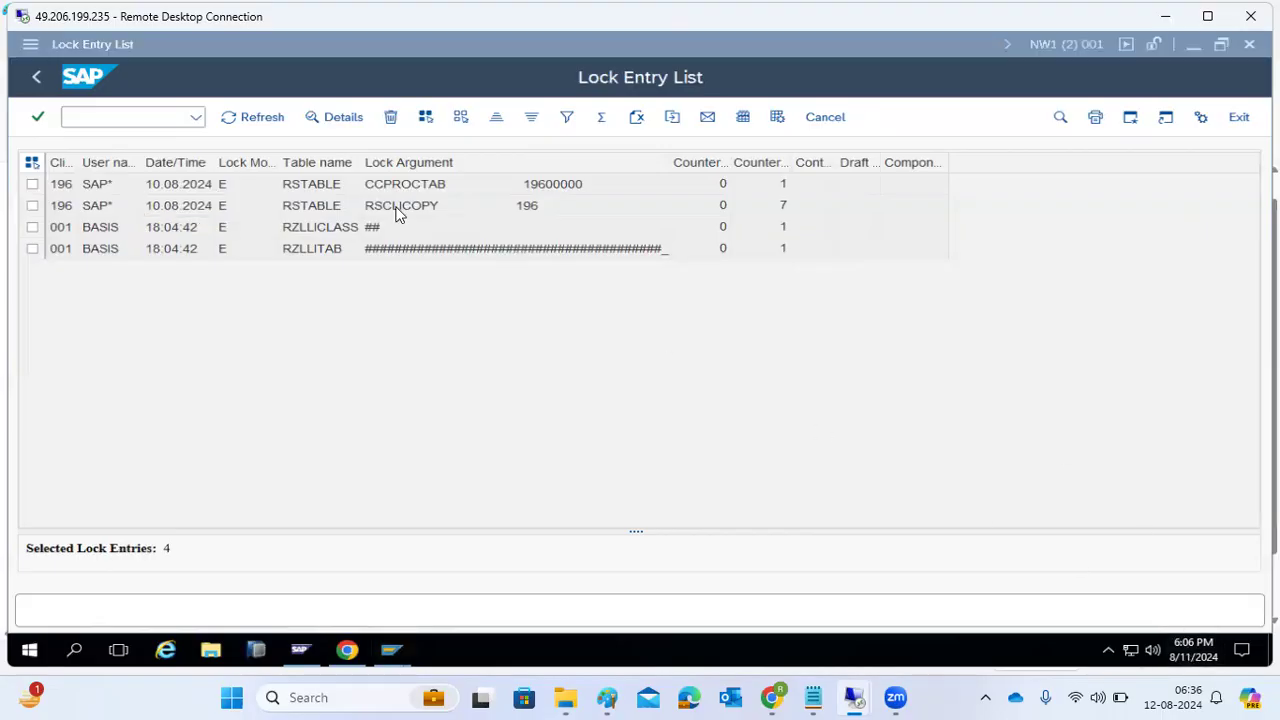
click(62, 228)
click(1201, 664)
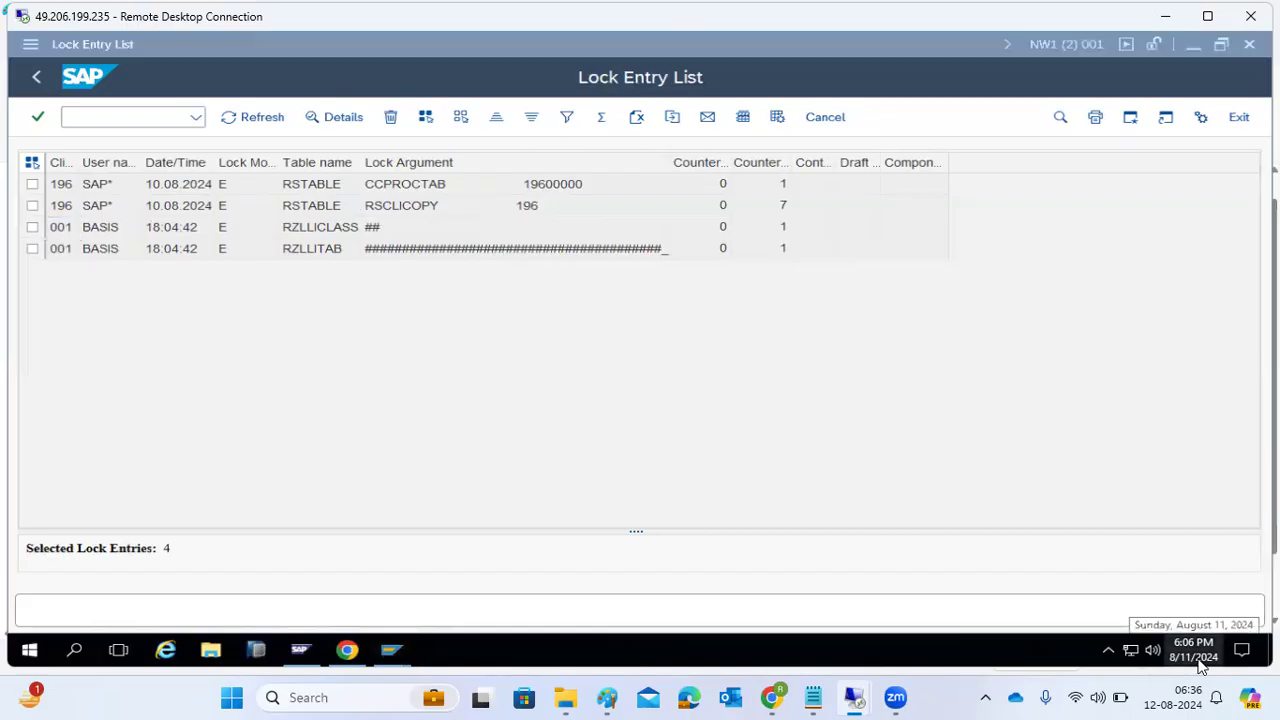
click(1201, 664)
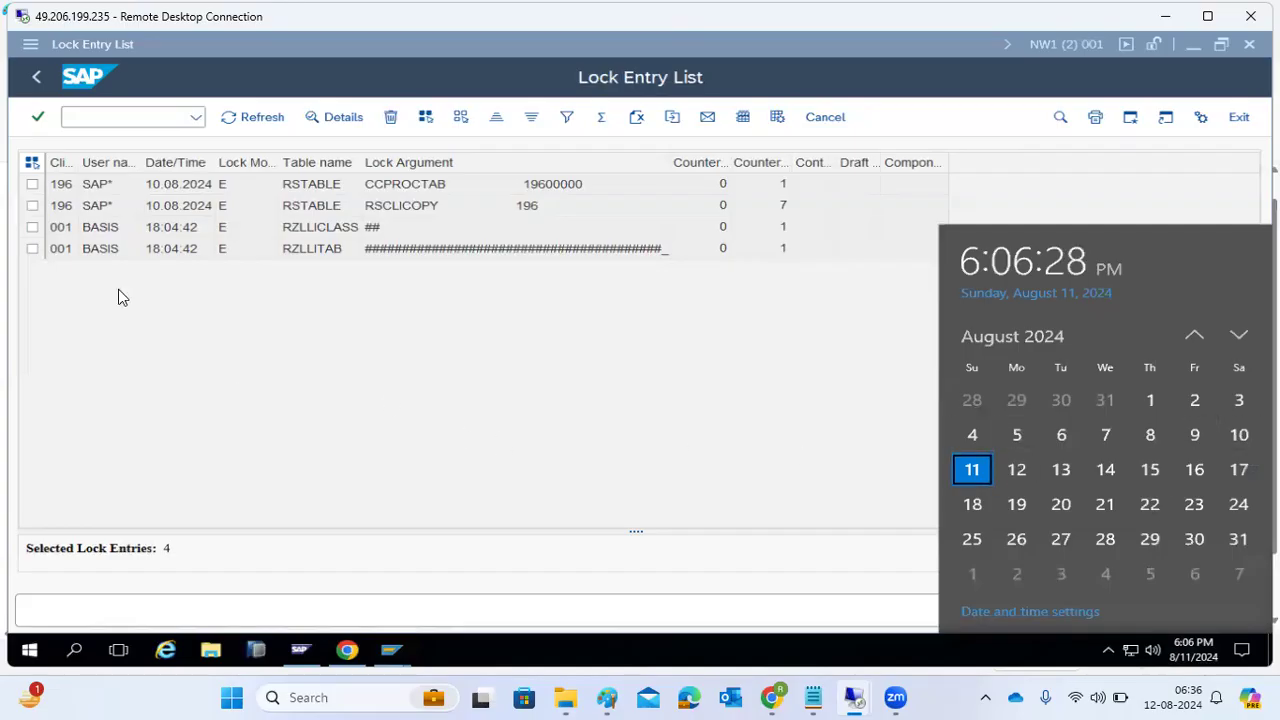
click(97, 257)
click(97, 255)
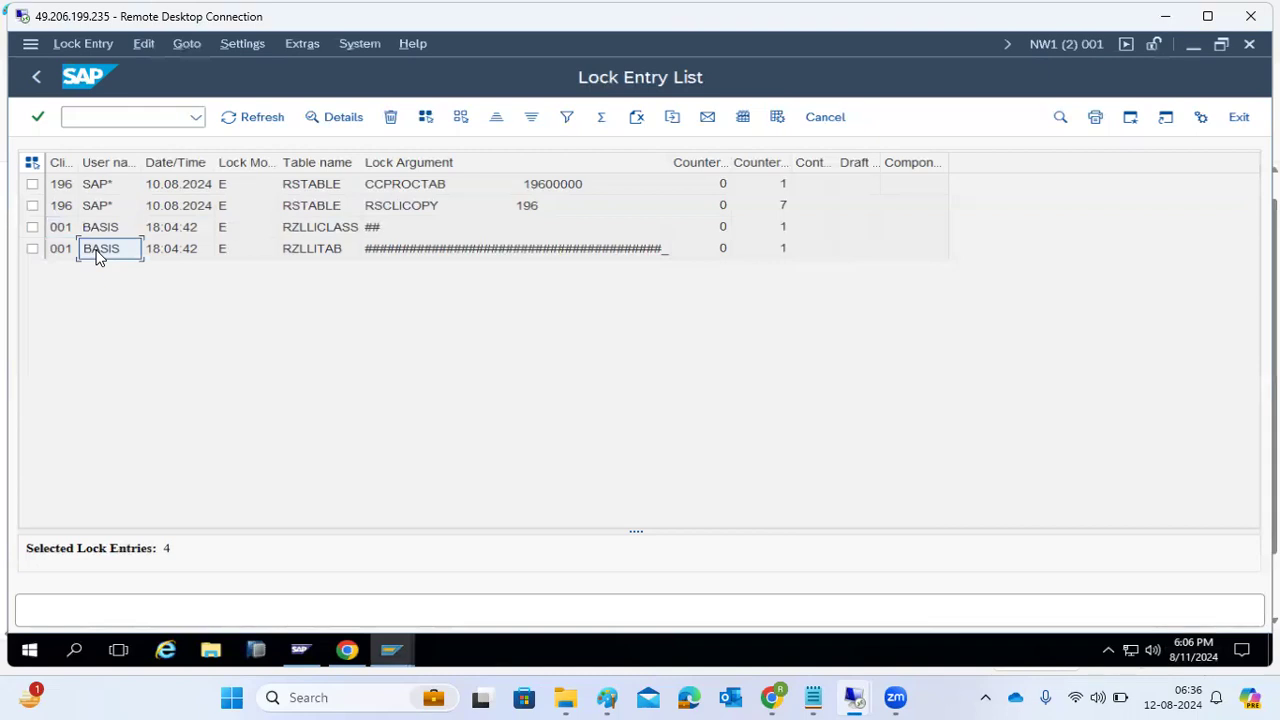
- Compare the Date/Time values of the BASIS and SAP* lock entries and identify the old locks' owner
click(173, 251)
key(Up)
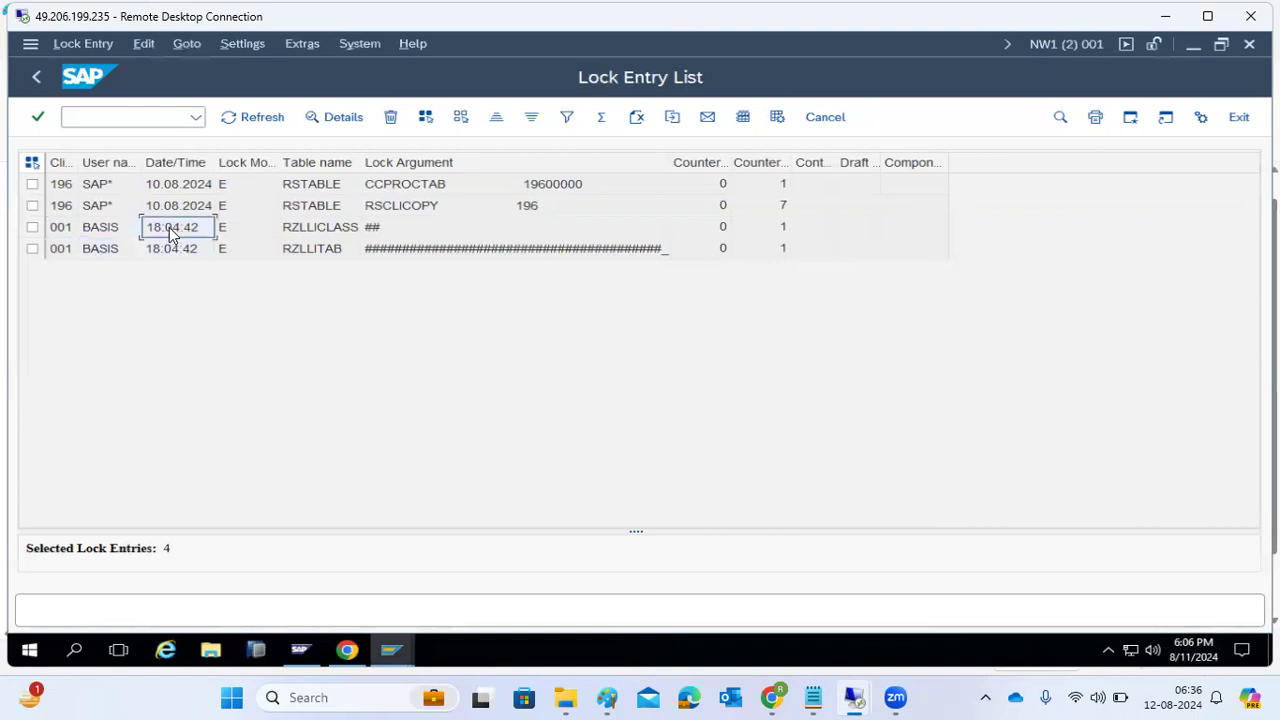
click(166, 209)
click(170, 188)
click(170, 215)
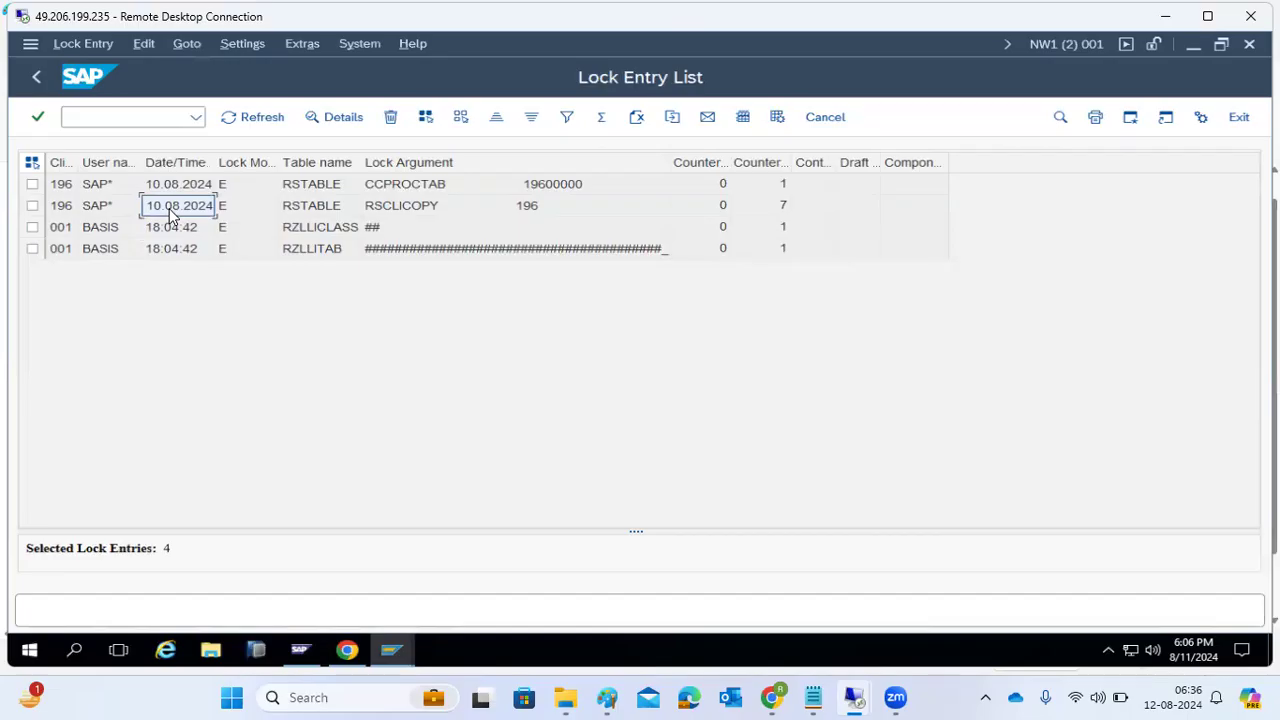
click(135, 118)
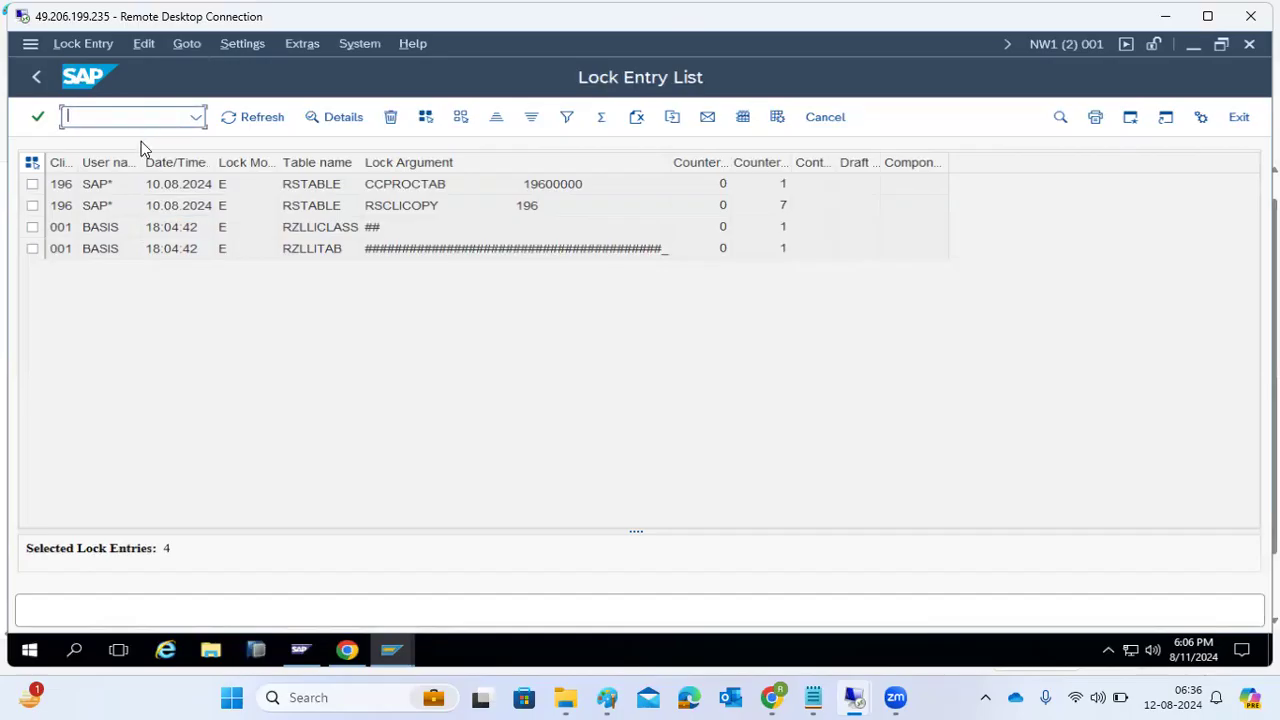
click(114, 206)
click(108, 190)
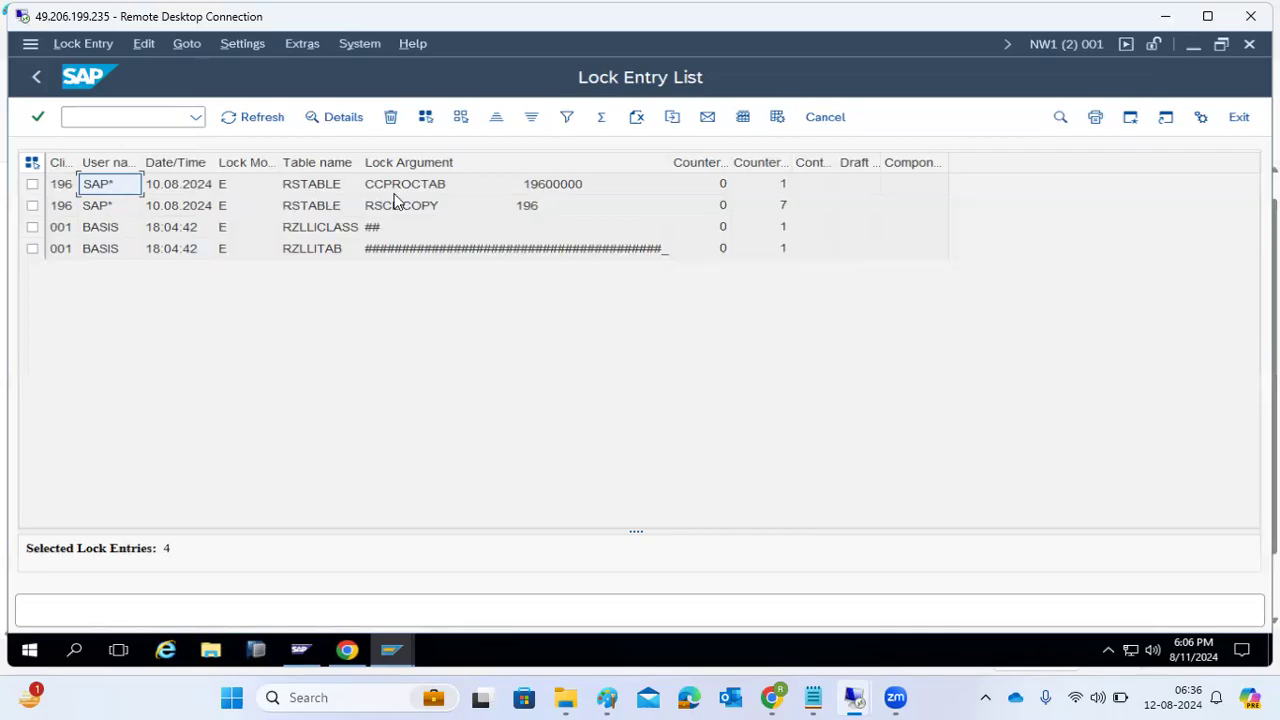
- Mark the RZLLICLASS and RZLLITAB lock entries, view the open logon group assignment causing them, and return to the Lock Entry List
click(32, 185)
click(32, 205)
drag(34, 230, 34, 257)
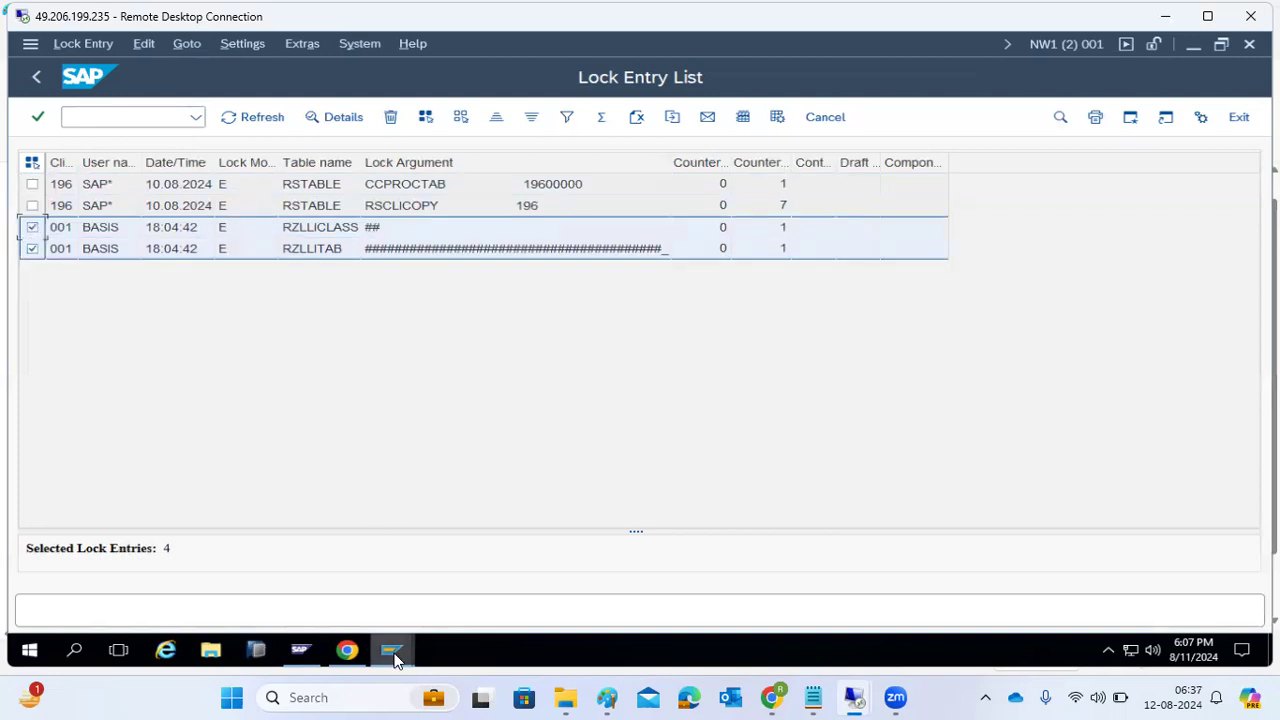
mouse_move(391, 648)
click(617, 589)
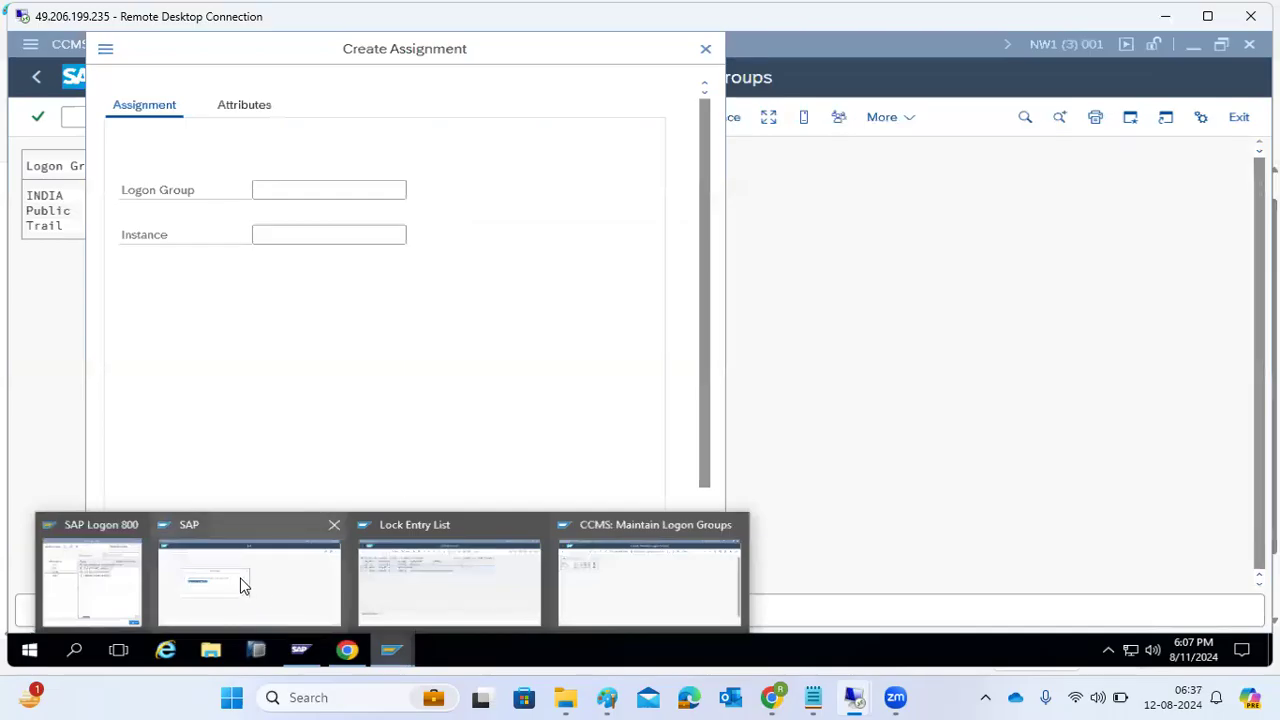
click(436, 595)
- Run transaction SM37, set the job selection's user name to * and clear both start dates
click(110, 117)
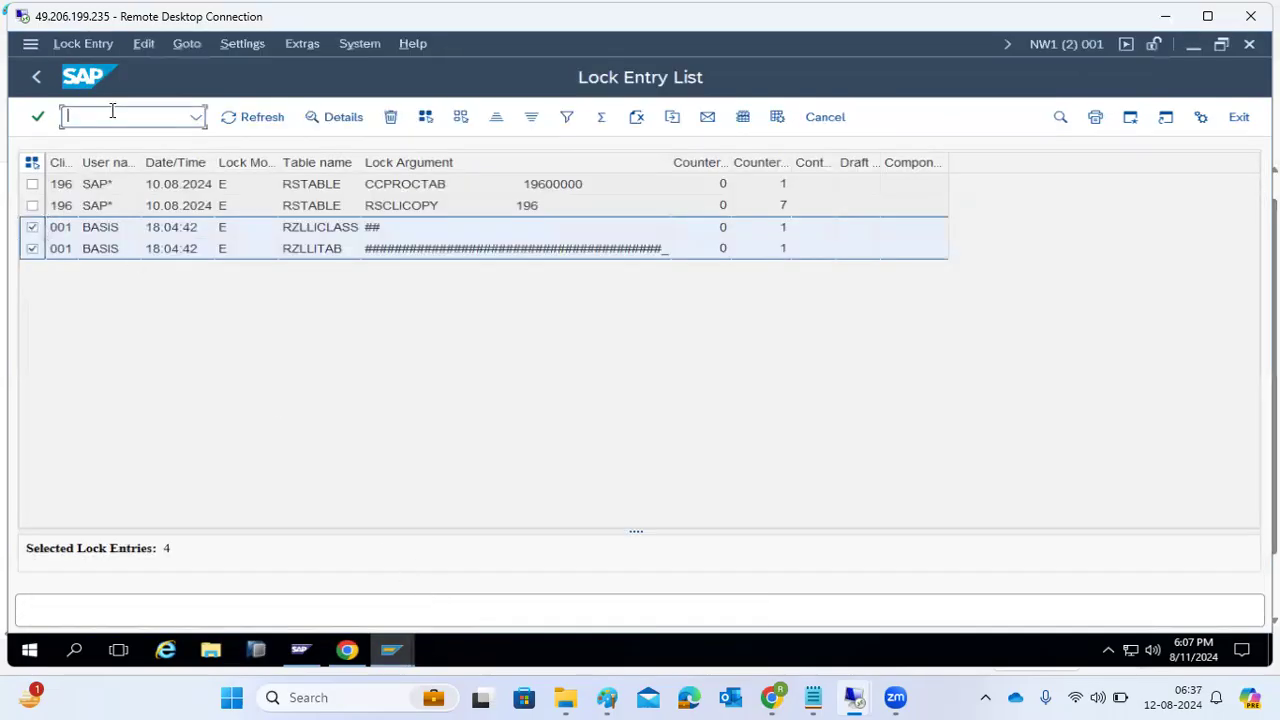
text(/nsm3)
key(Return)
key(Tab)
key(shift+End)
text(*)
click(229, 337)
double_click(228, 340)
key(Delete)
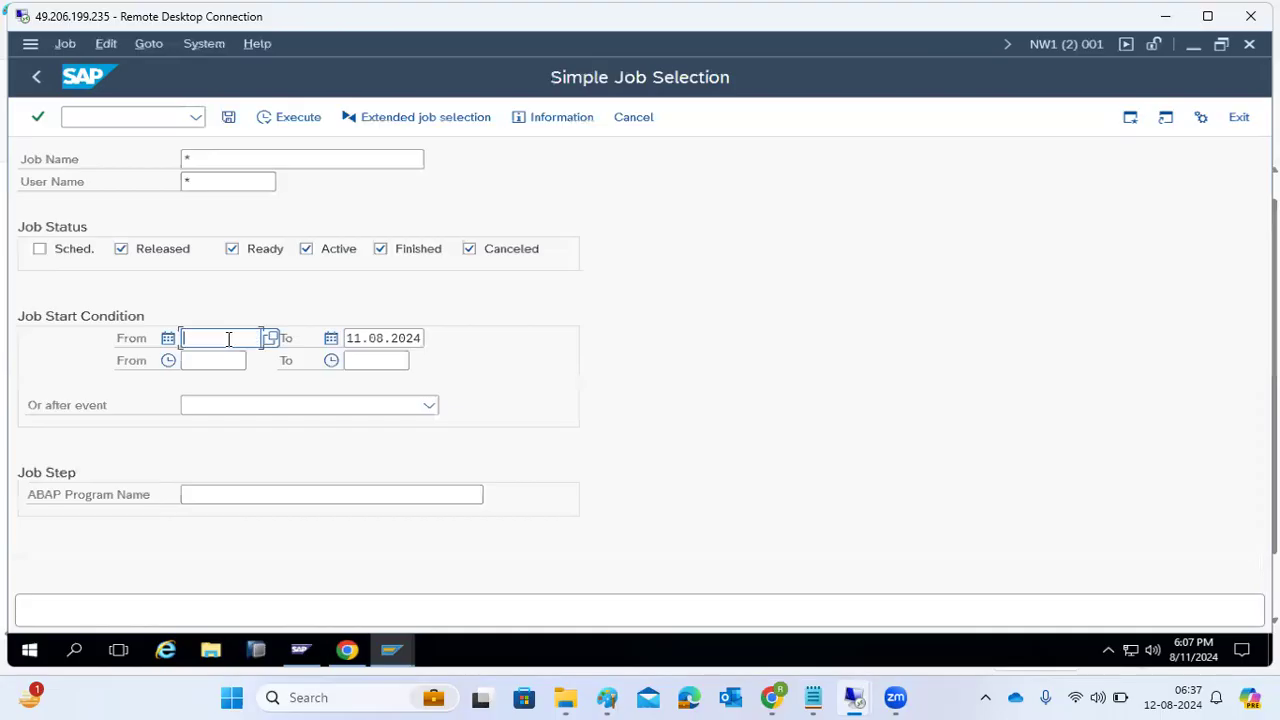
key(Tab)
key(Delete)
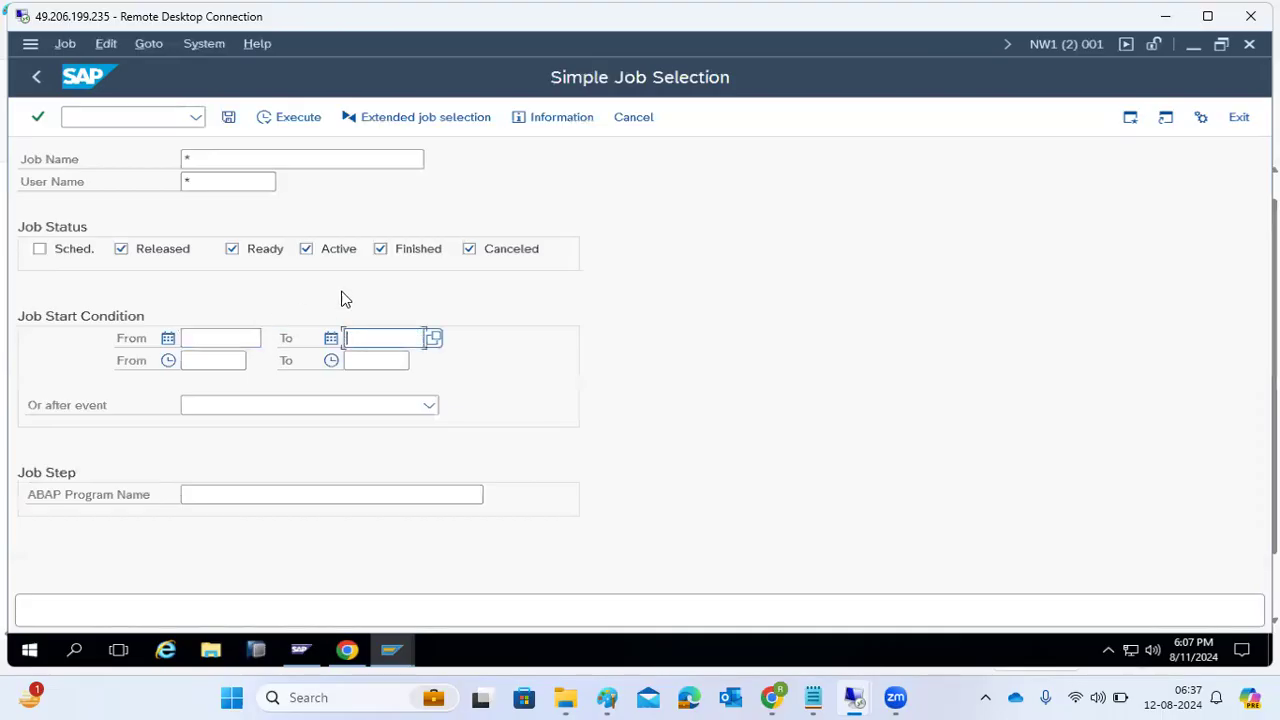
- Restrict the job status to Active only and execute the job selection
click(450, 248)
click(469, 249)
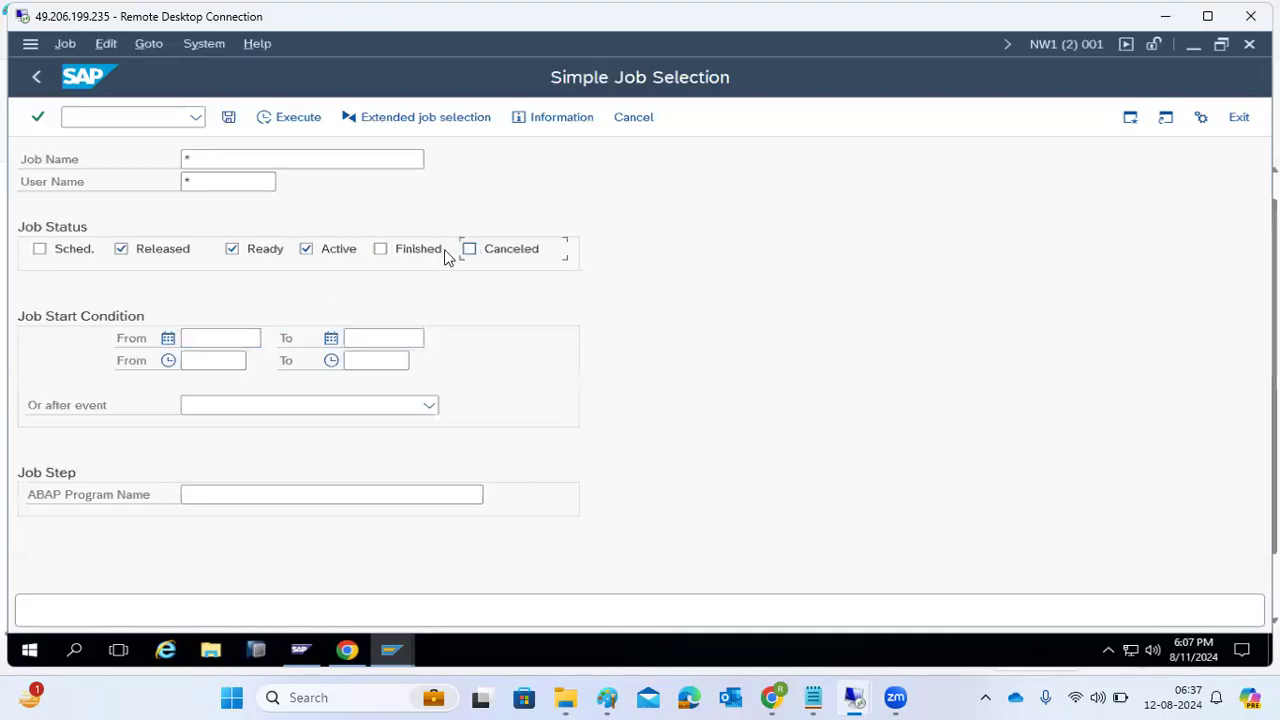
click(137, 256)
click(232, 250)
click(280, 120)
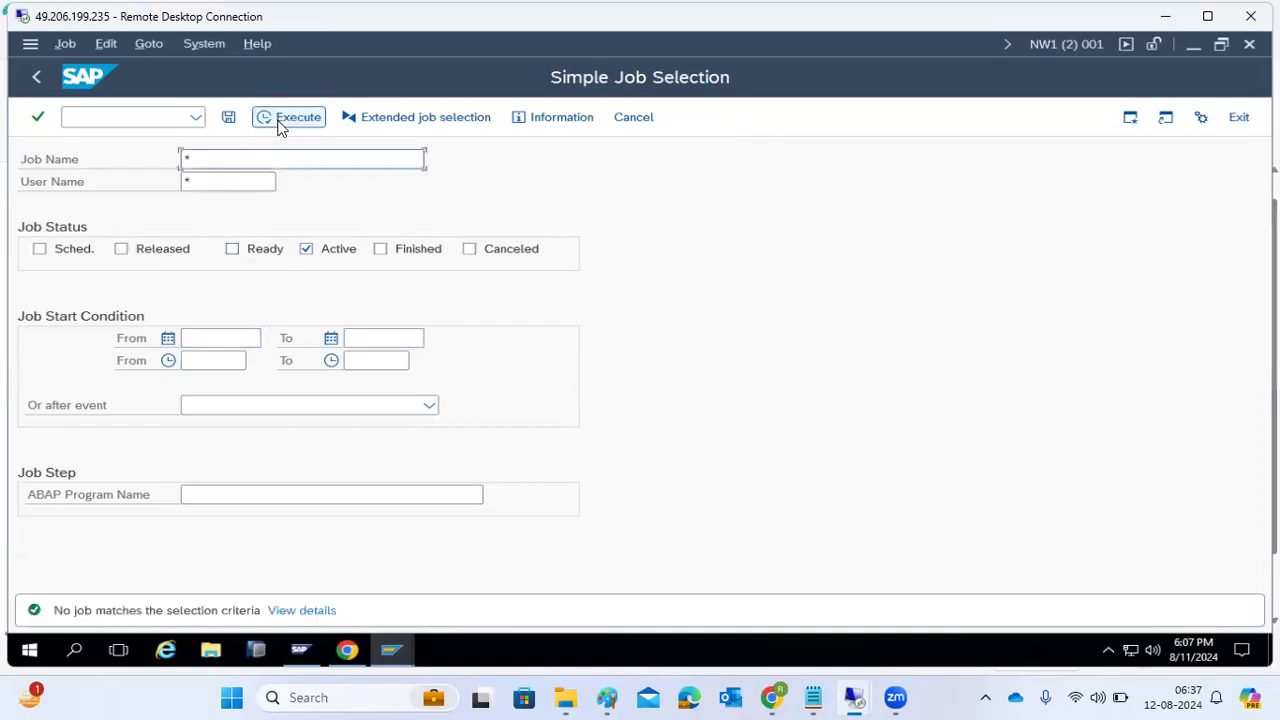
- Run transaction SM12, set both client and user name to *, and list the lock entries
click(107, 122)
text(/nsm12)
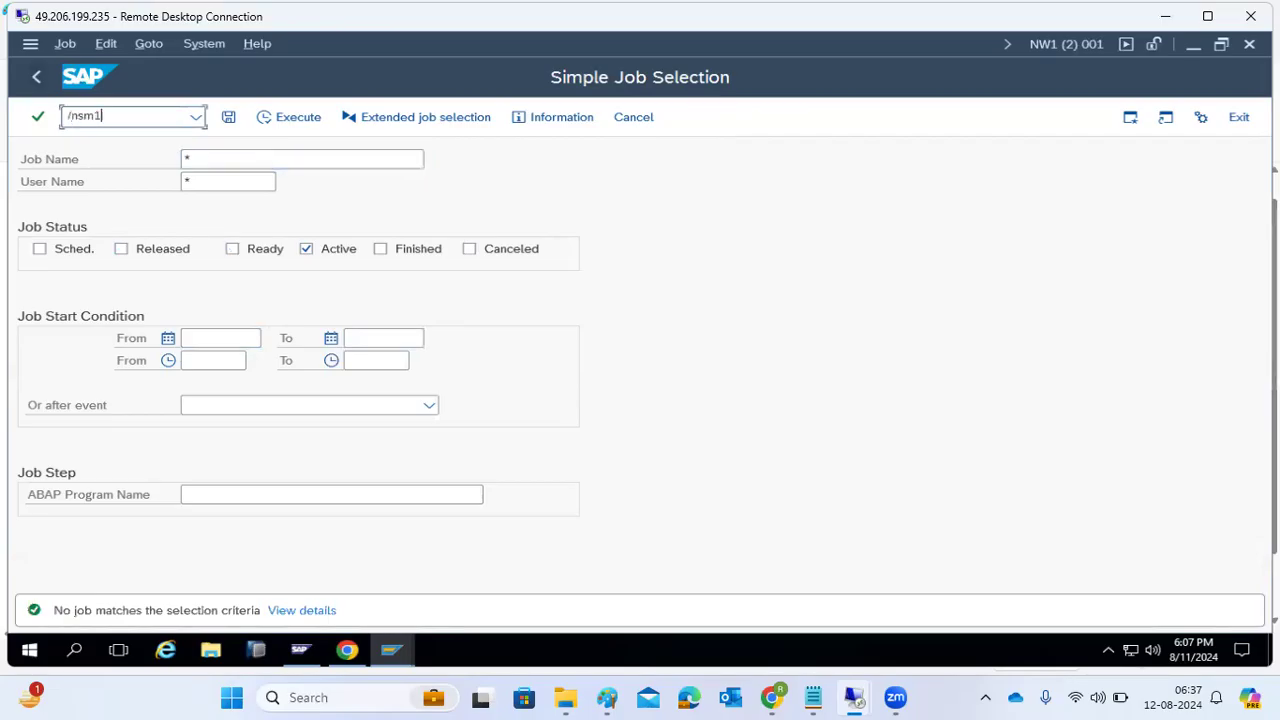
key(Return)
double_click(185, 250)
key(BackSpace)
key(Tab)
key(ctrl+a)
key(BackSpace)
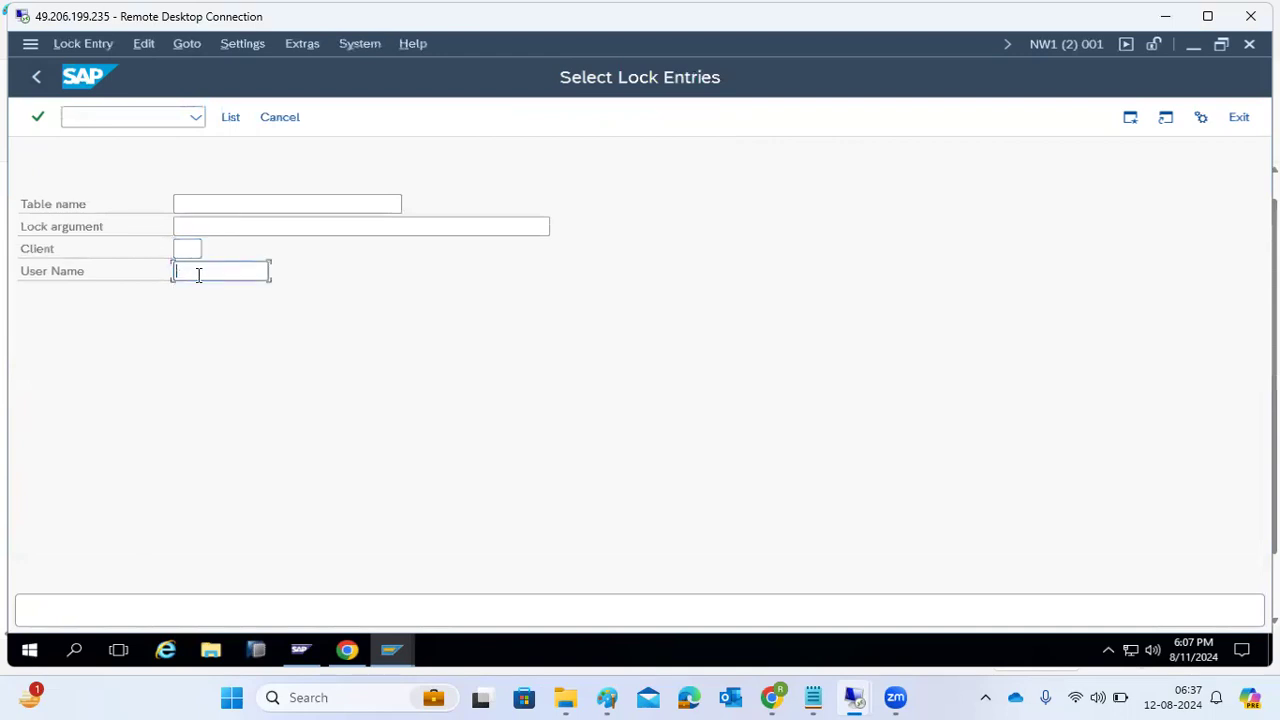
text(*)
key(shift+Tab)
text(*)
click(231, 122)
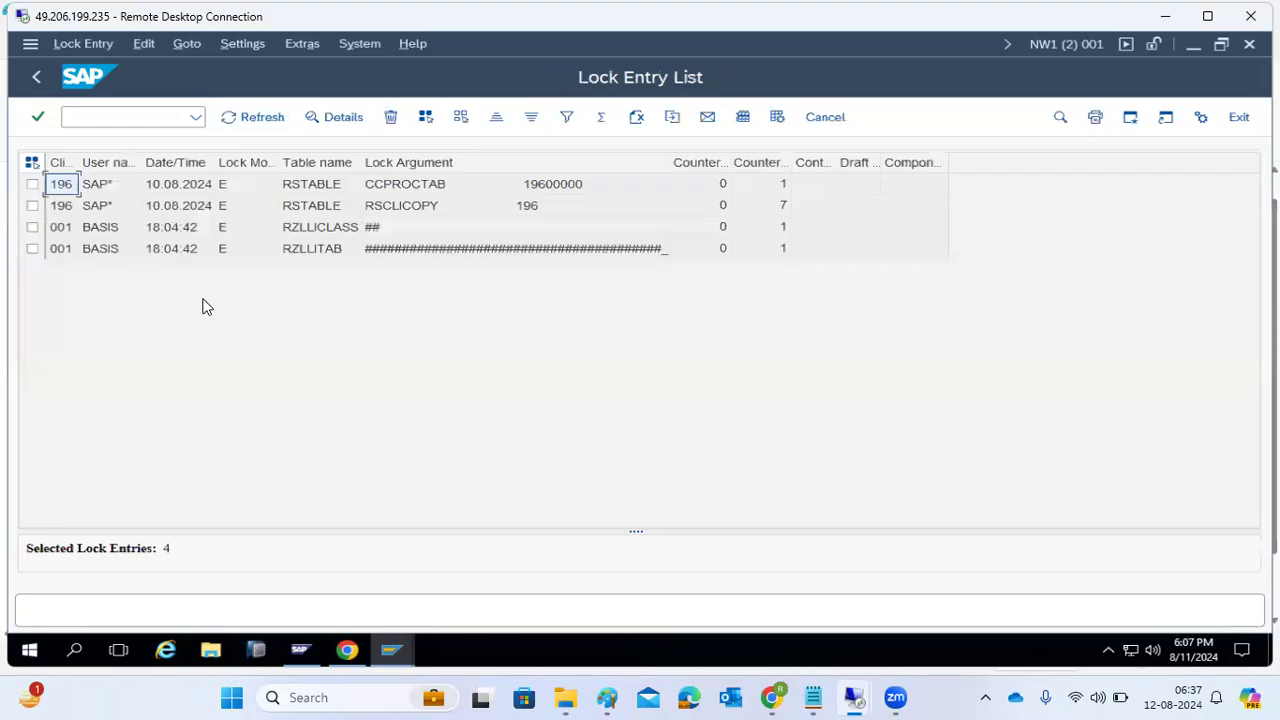
- Delete the SAP* lock entry with argument CCPROCTAB, confirm the deletion and close the Performance Assistant
click(32, 186)
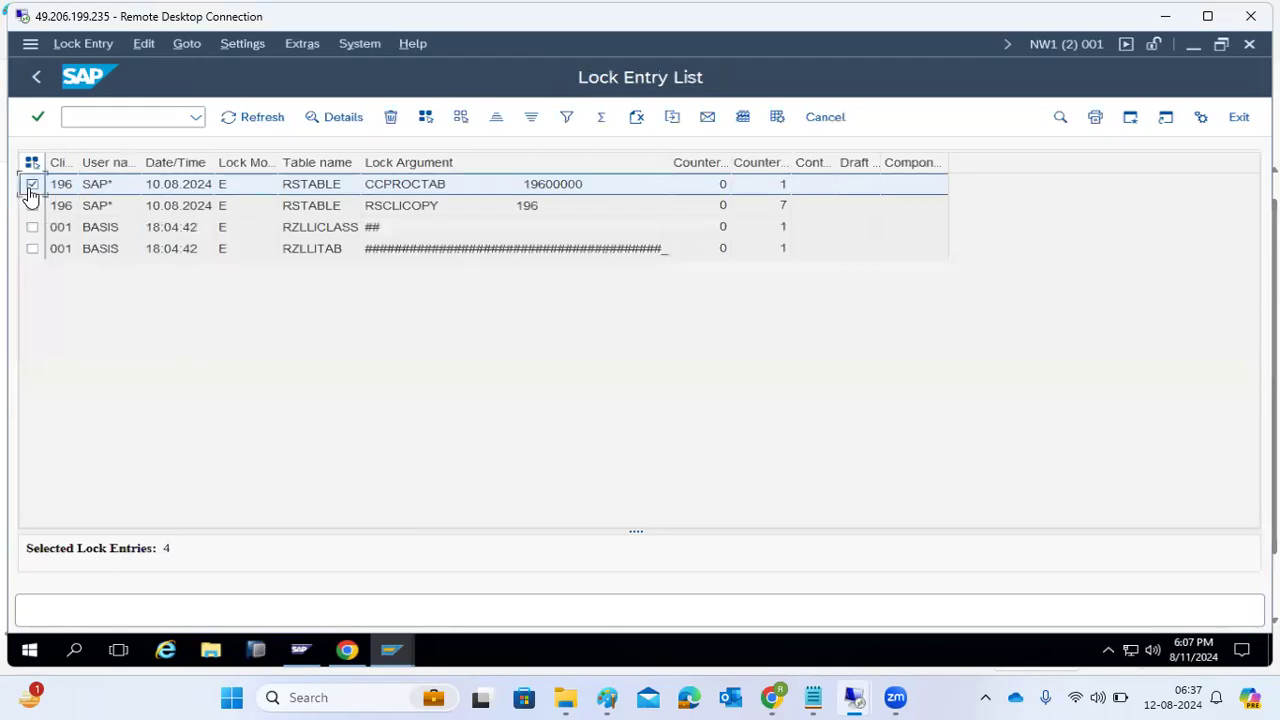
click(390, 117)
click(330, 400)
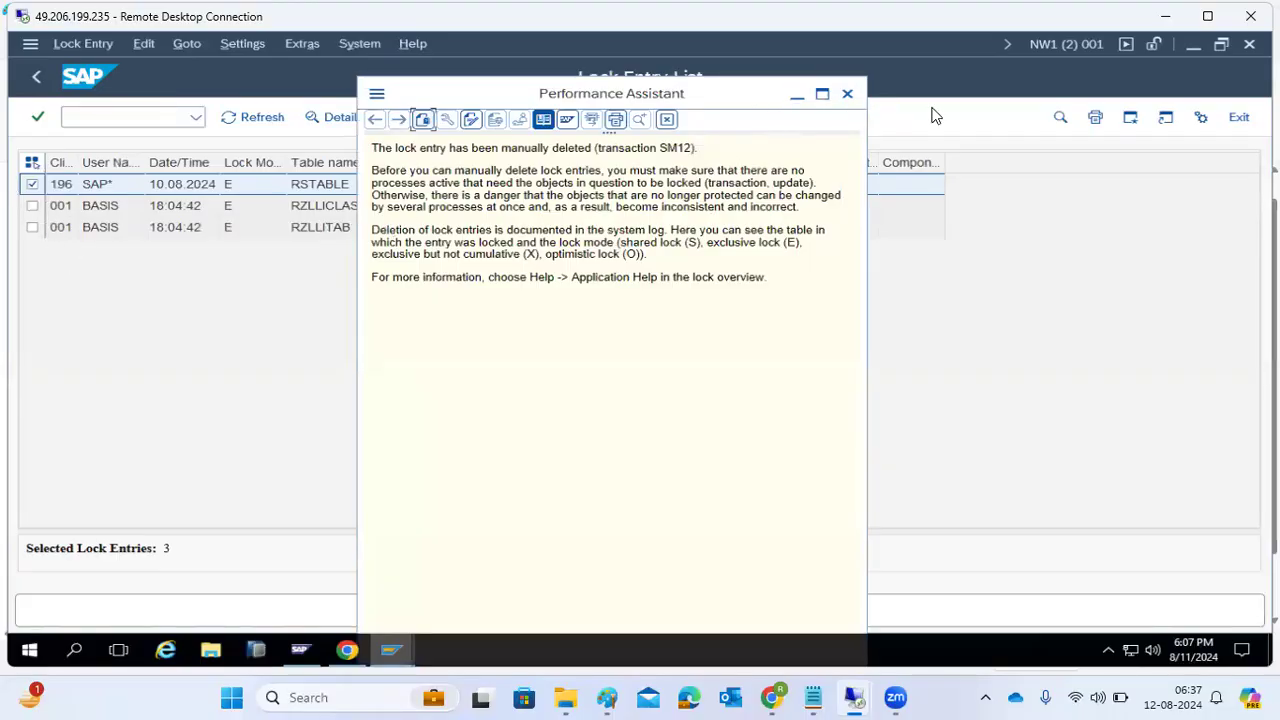
click(848, 94)
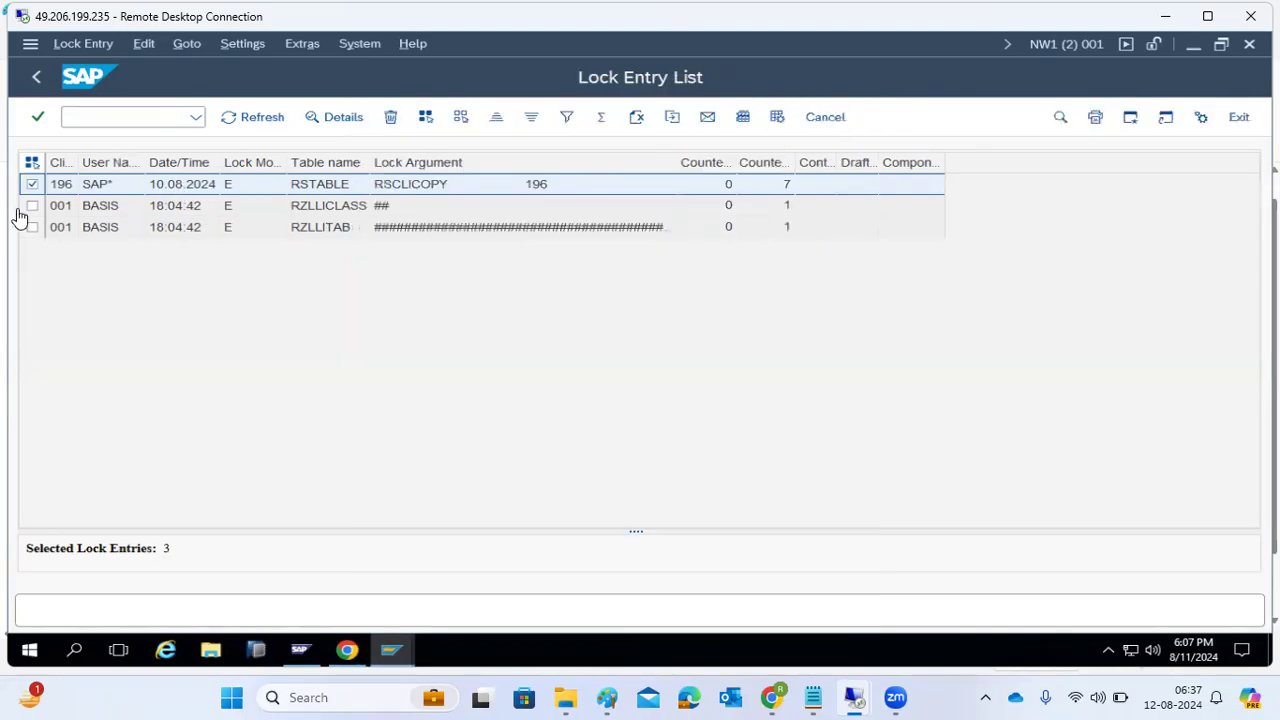
- Delete the SAP* lock entry with argument RSCLICOPY and refresh the lock entry list
click(390, 117)
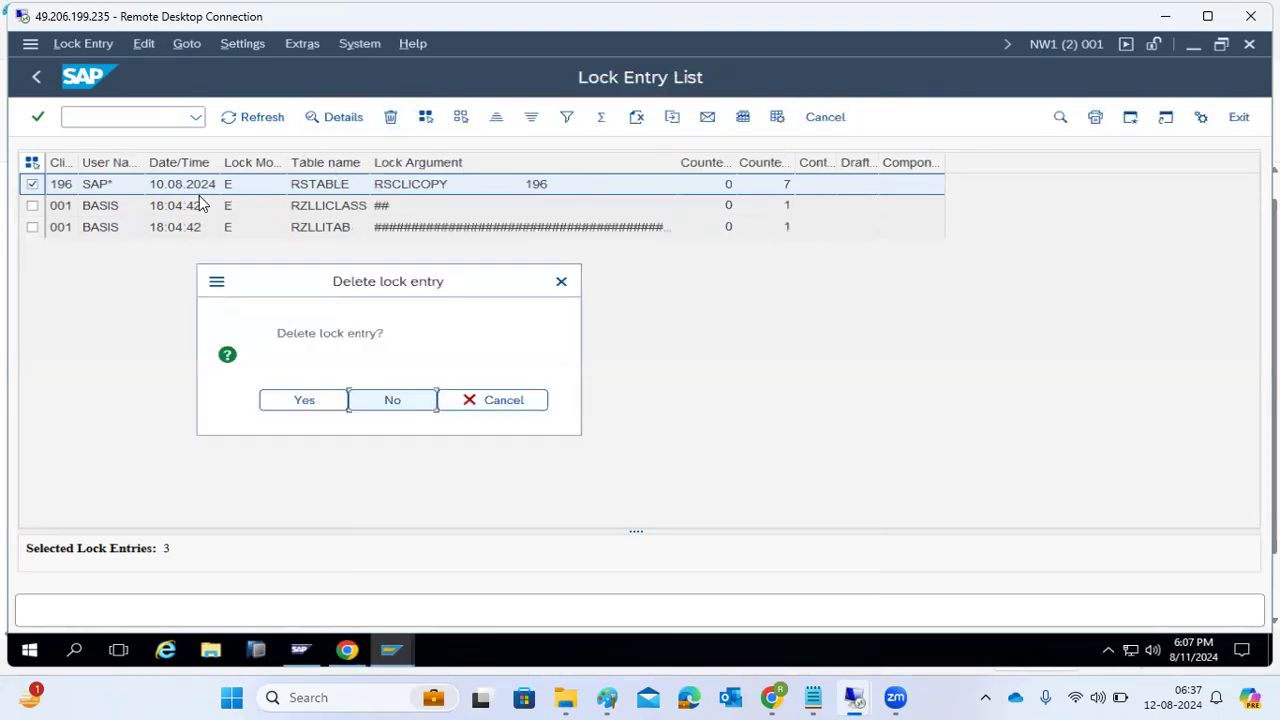
click(311, 399)
click(229, 117)
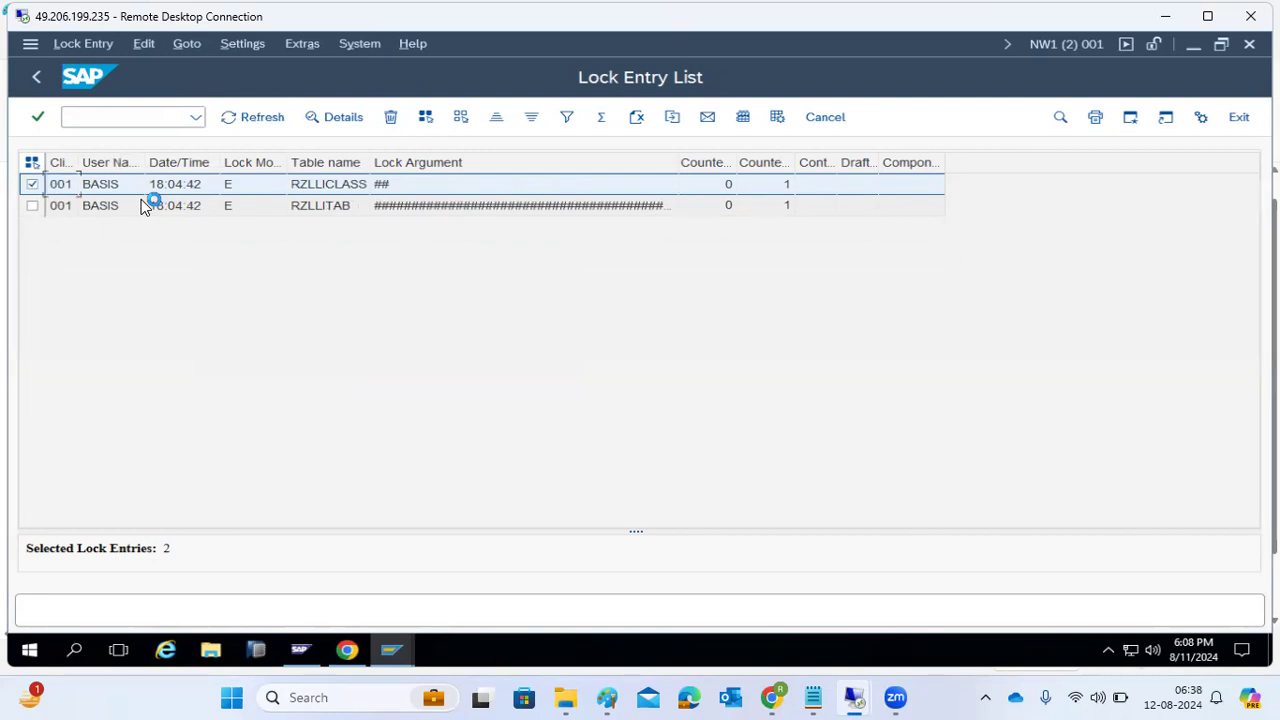
- Switch to the CCMS: Maintain Logon Groups session and cancel the open Create Assignment dialog
click(407, 640)
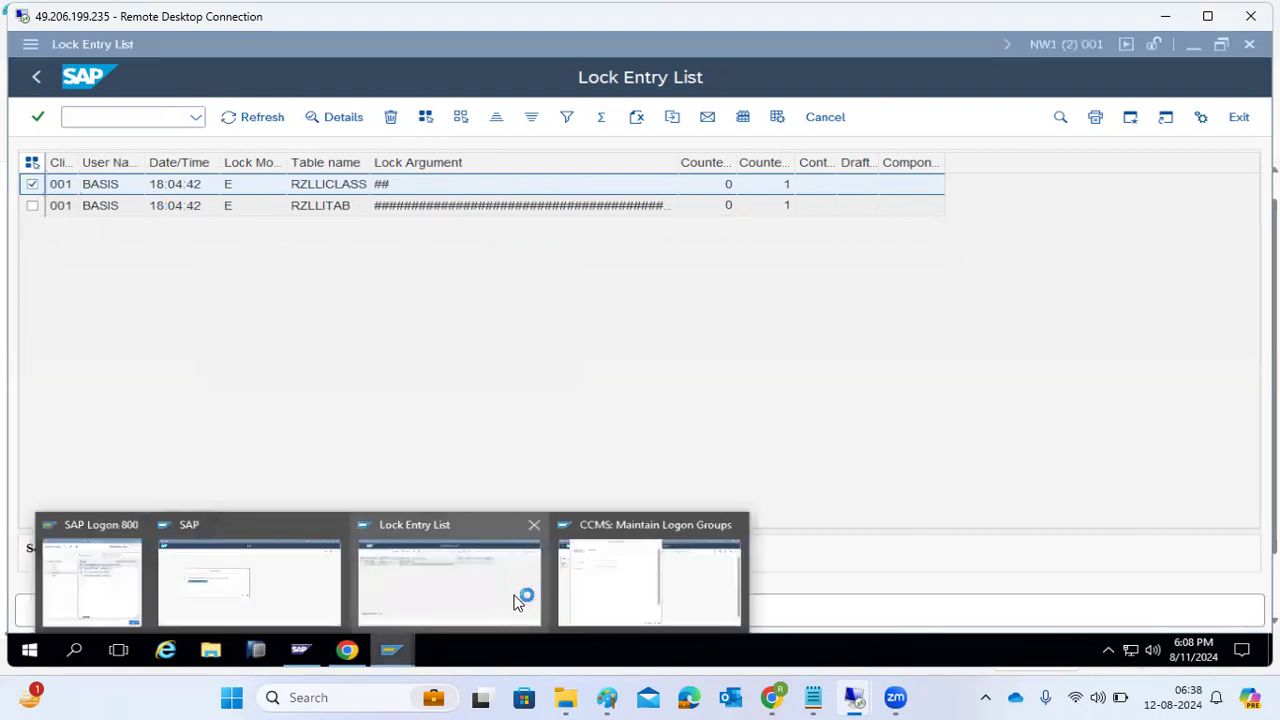
click(591, 588)
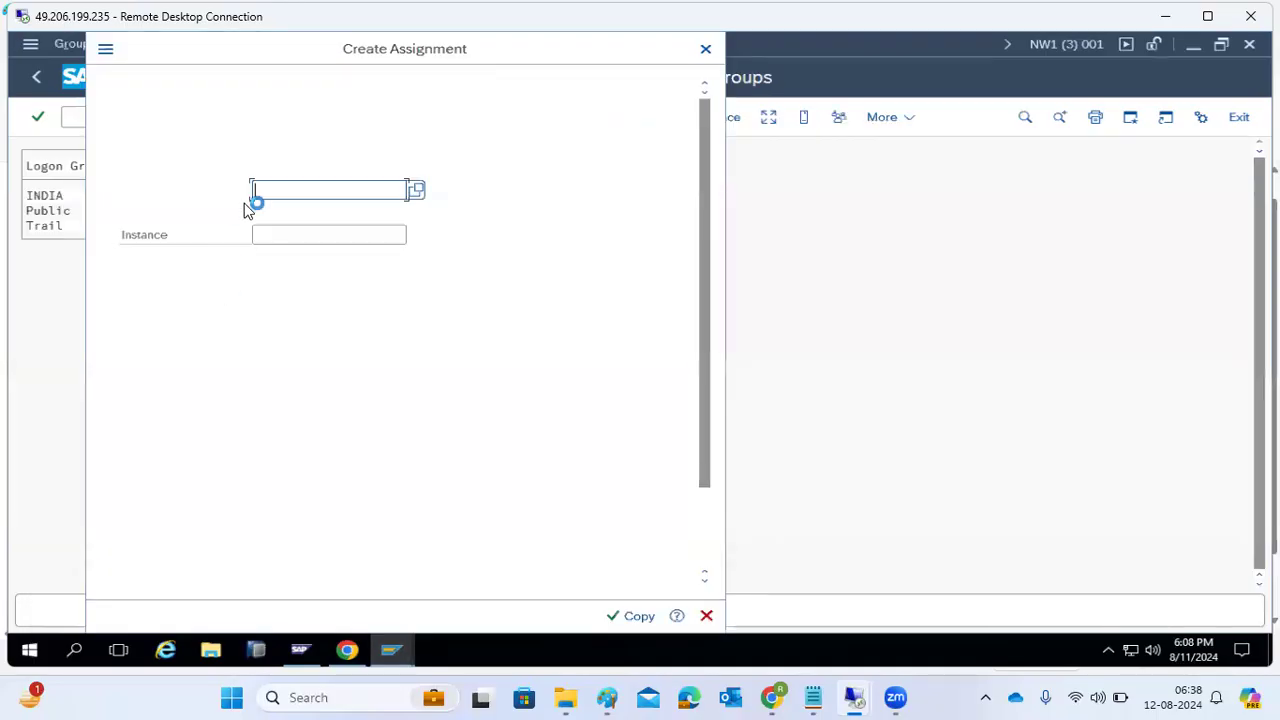
click(706, 616)
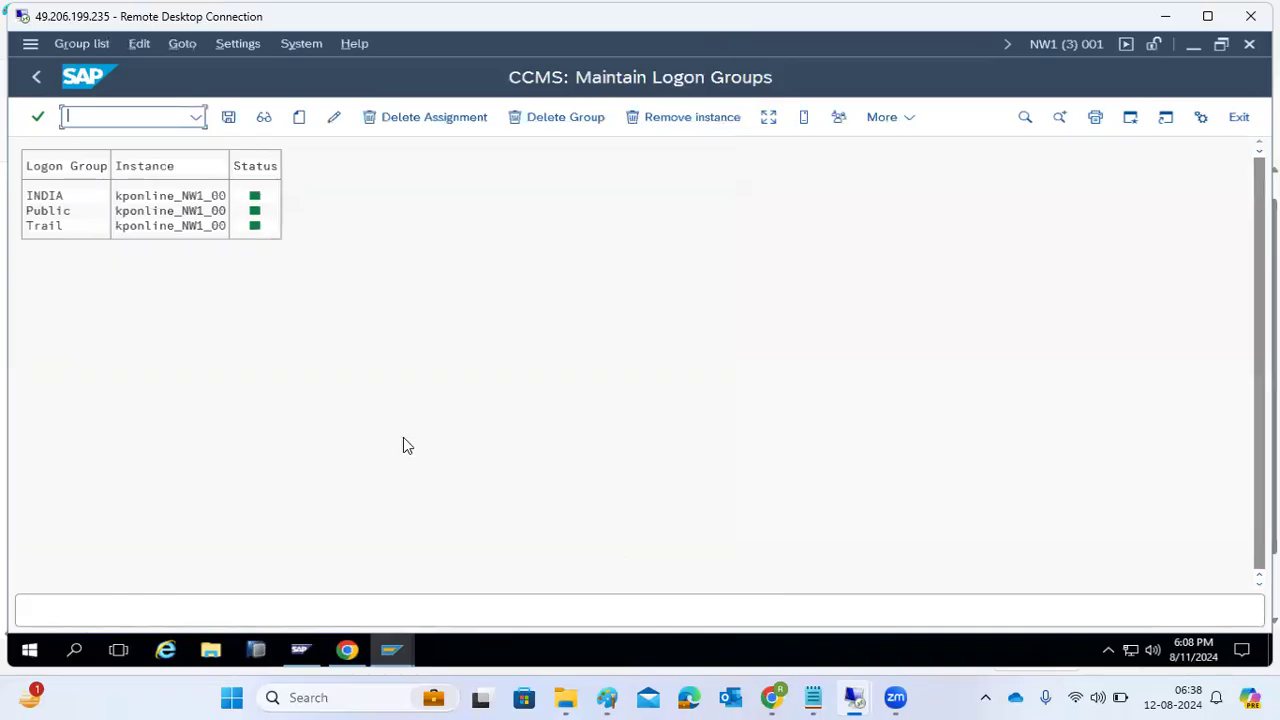
- Leave the logon group maintenance and refresh the lock entry list in the other SAP session
click(34, 77)
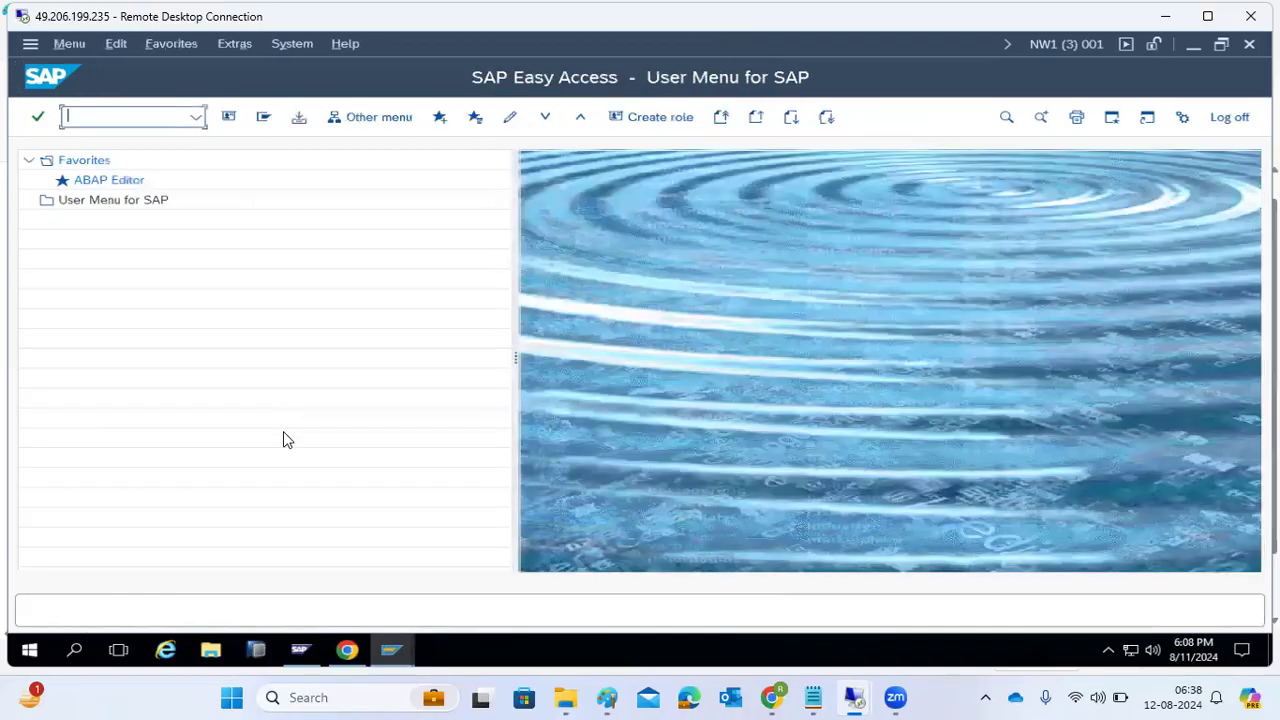
click(390, 650)
click(394, 600)
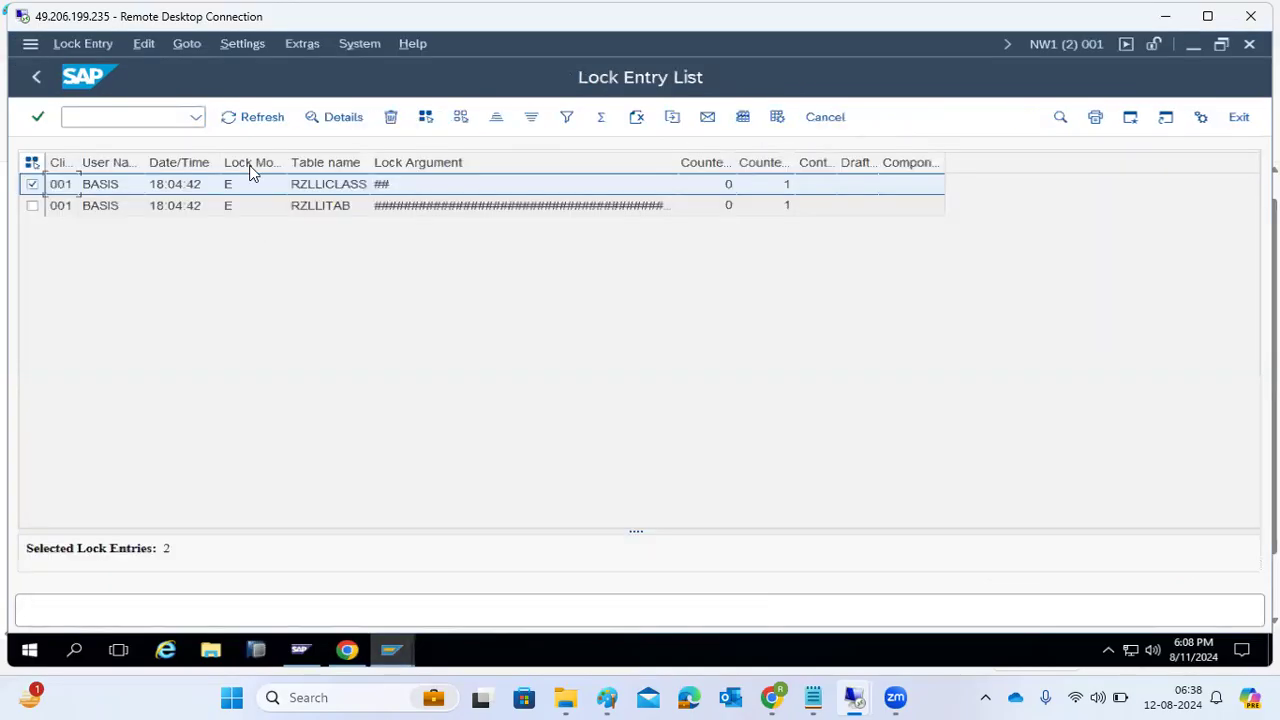
click(245, 120)
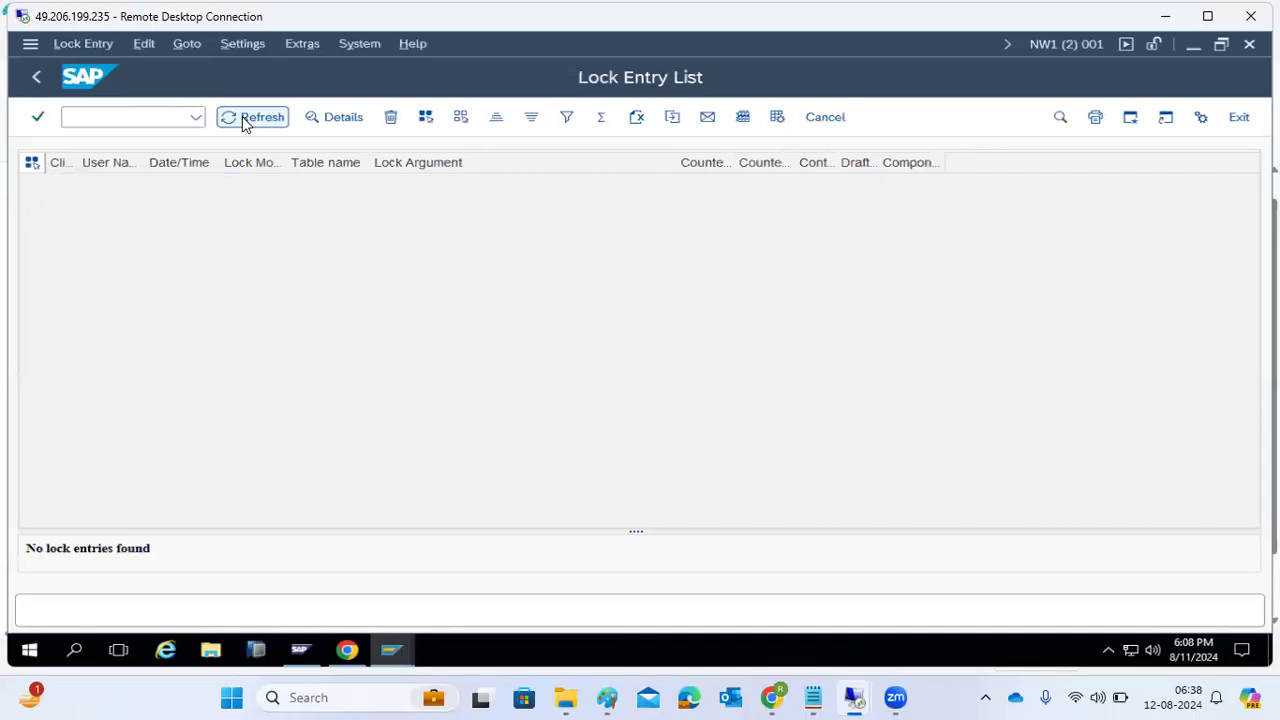
- Run transaction SE11 from the Lock Entry List session
click(174, 120)
text(/nsm)
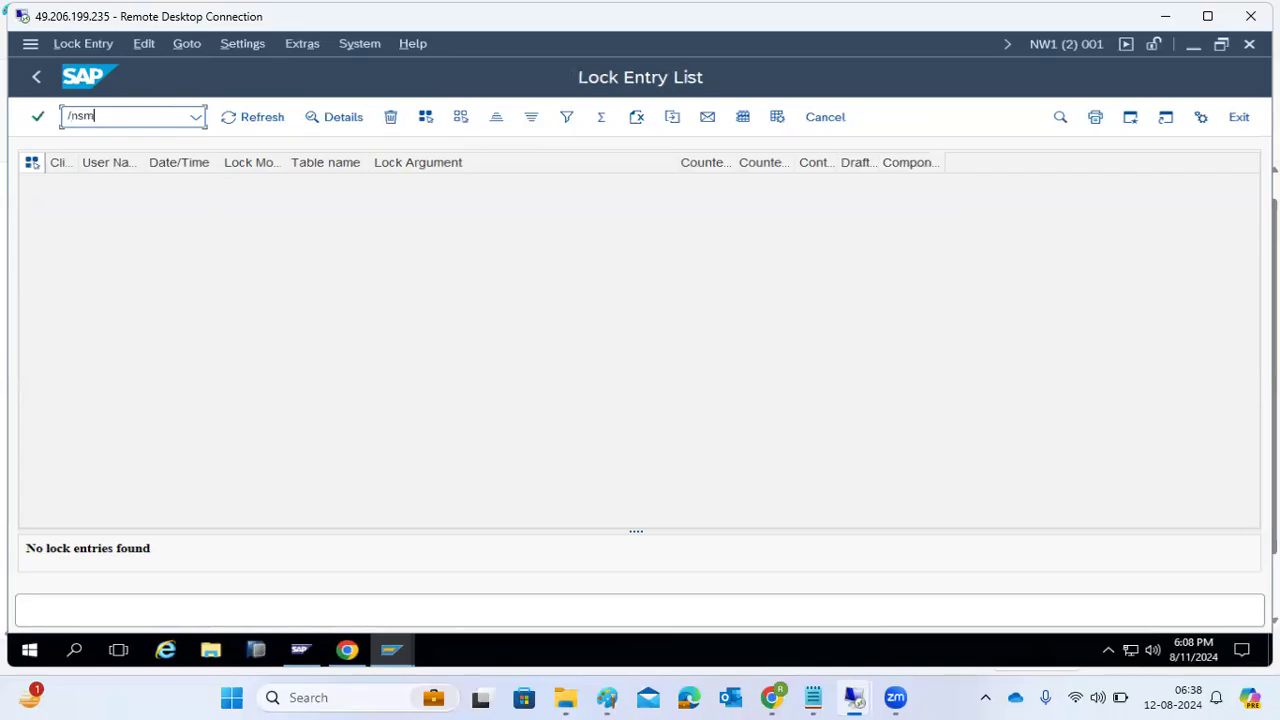
key(BackSpace)
text(m)
key(BackSpace)
key(BackSpace)
text(se11)
key(Return)
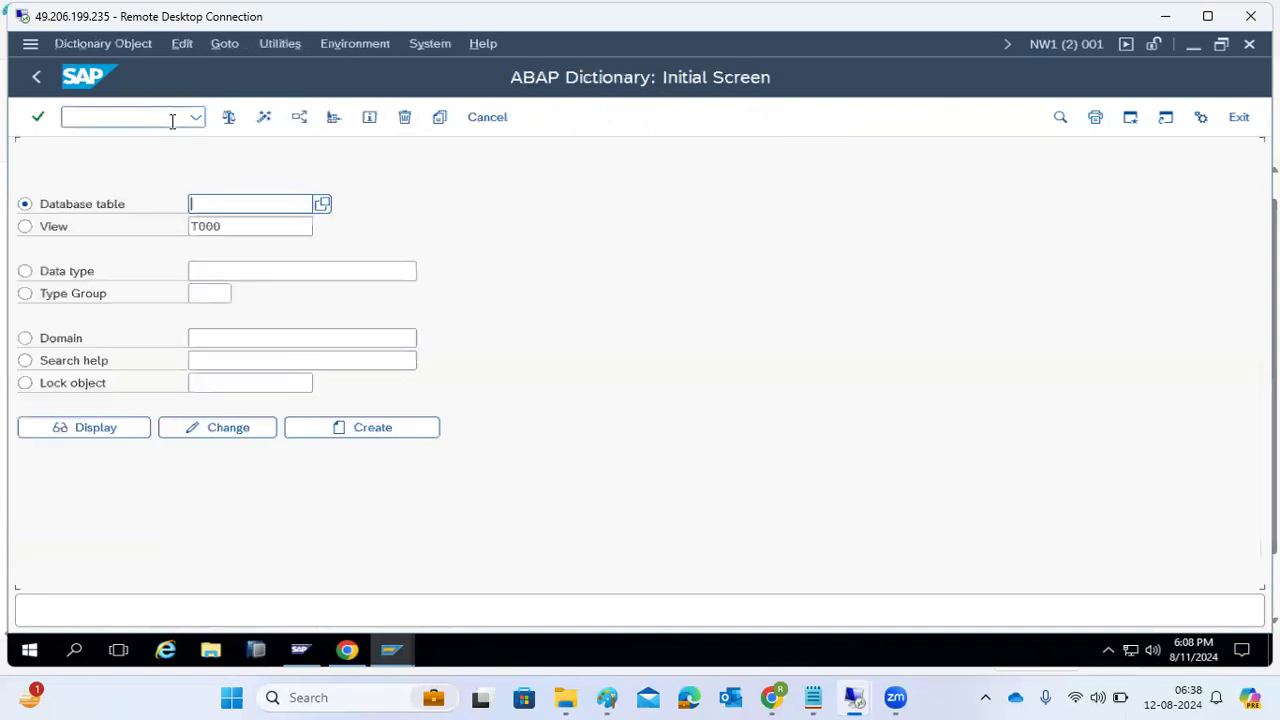
- Display the definition of database table HTTPURLLOC and confirm it again as the development object in the object selection
text(HTTPURLLOC)
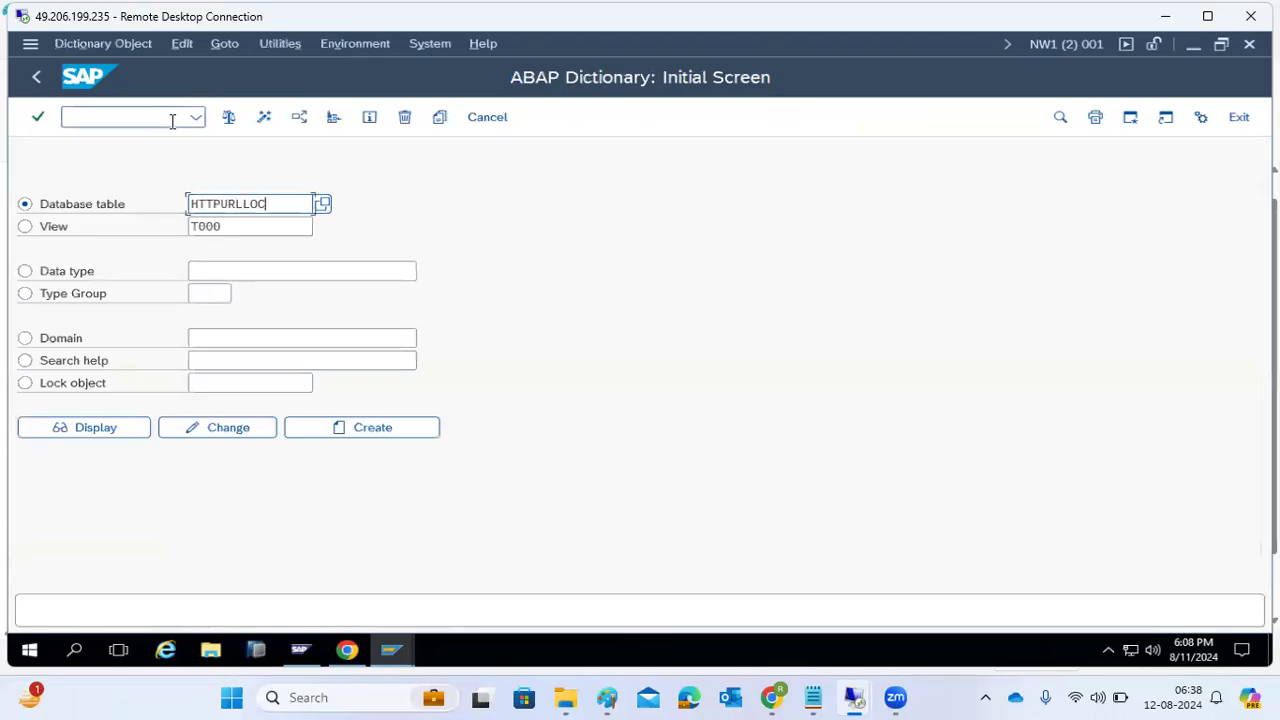
click(335, 430)
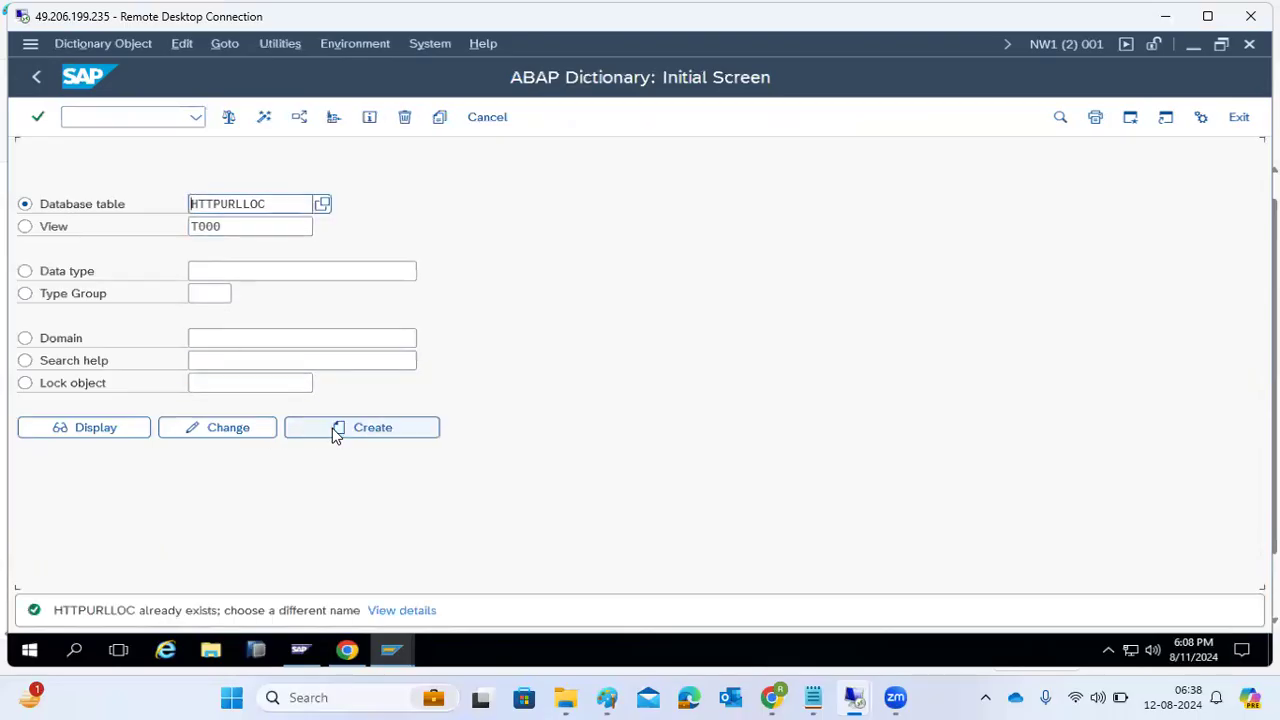
click(94, 433)
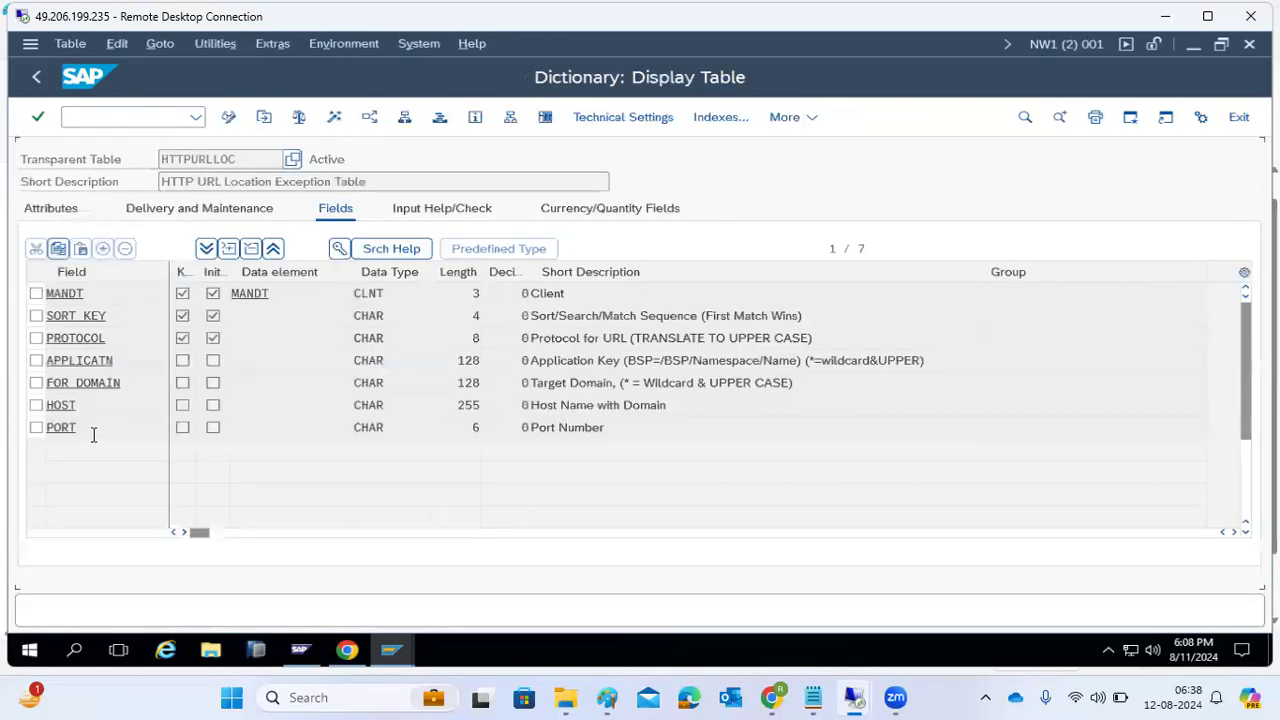
click(264, 117)
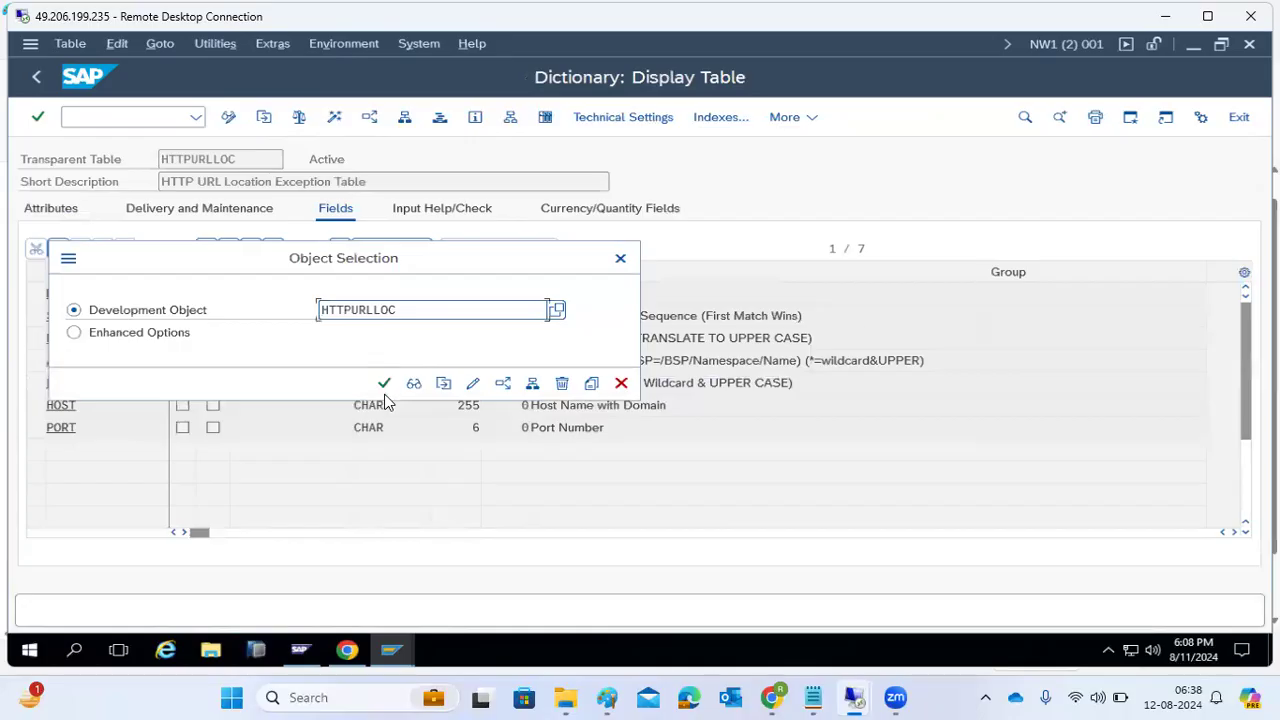
click(384, 383)
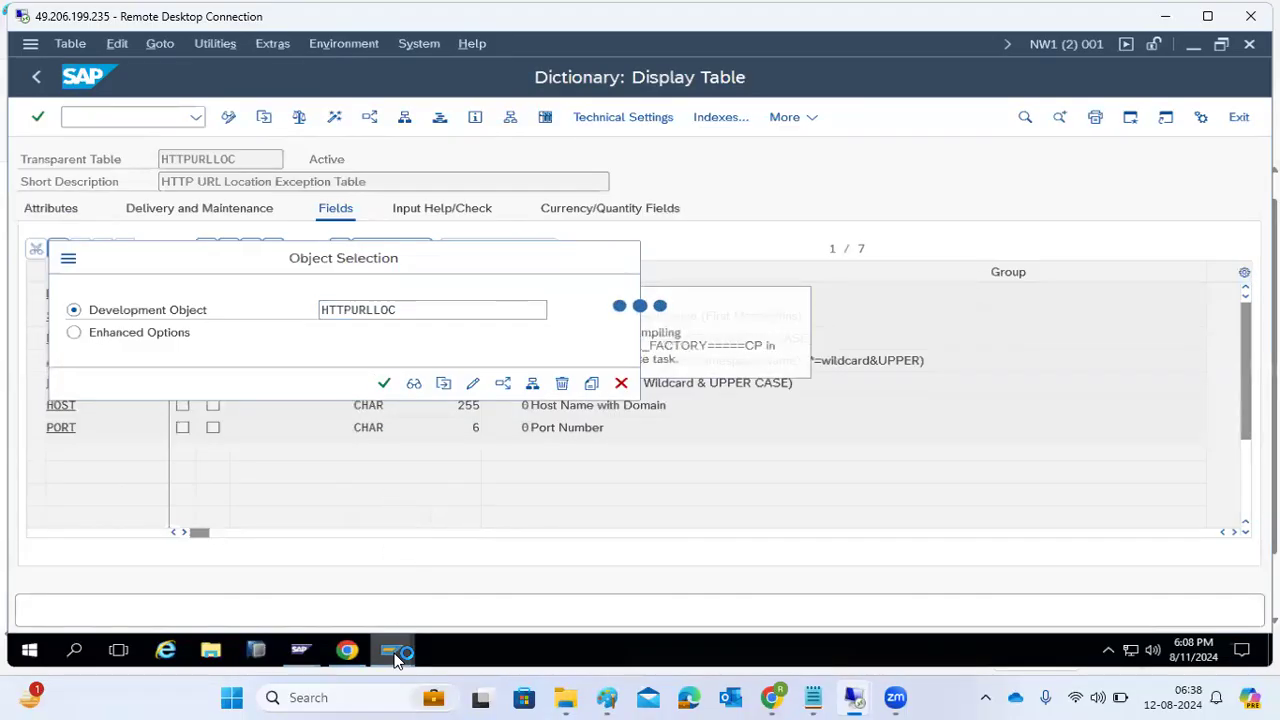
- In the SAP Easy Access session, run transaction SM12, clear the user name and list the lock entries
mouse_move(394, 656)
click(664, 589)
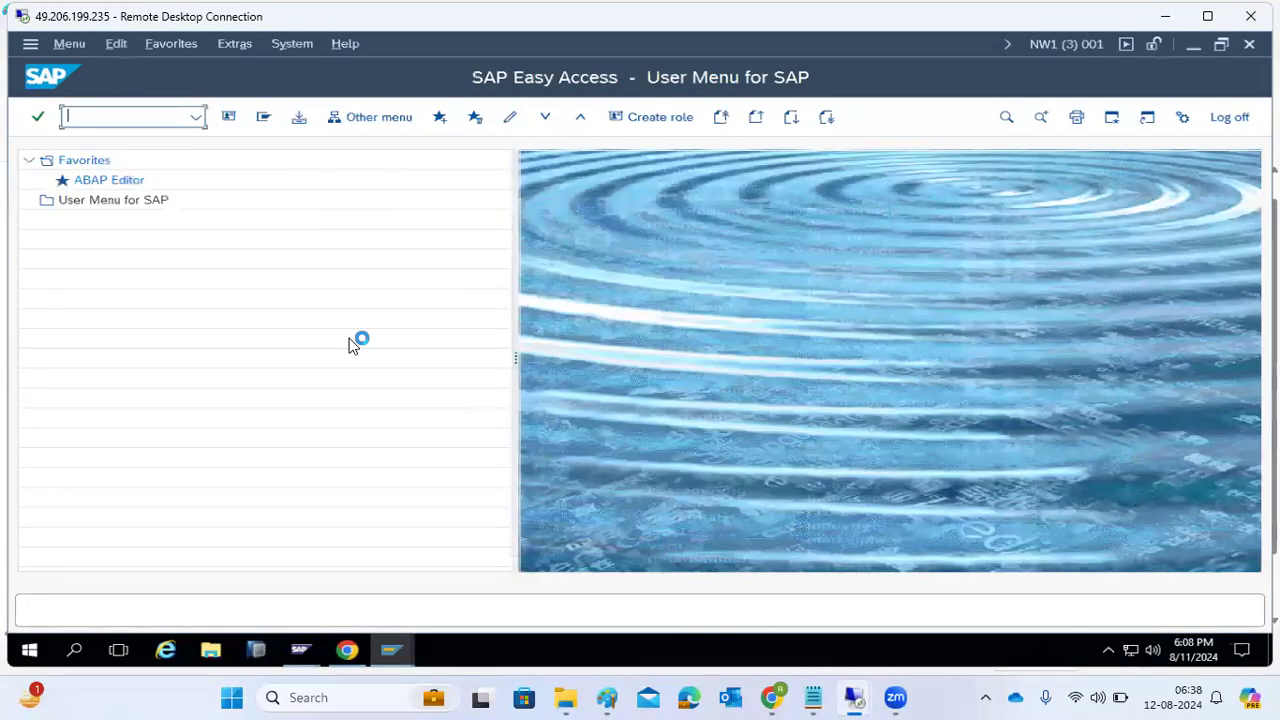
text(sm12)
key(Return)
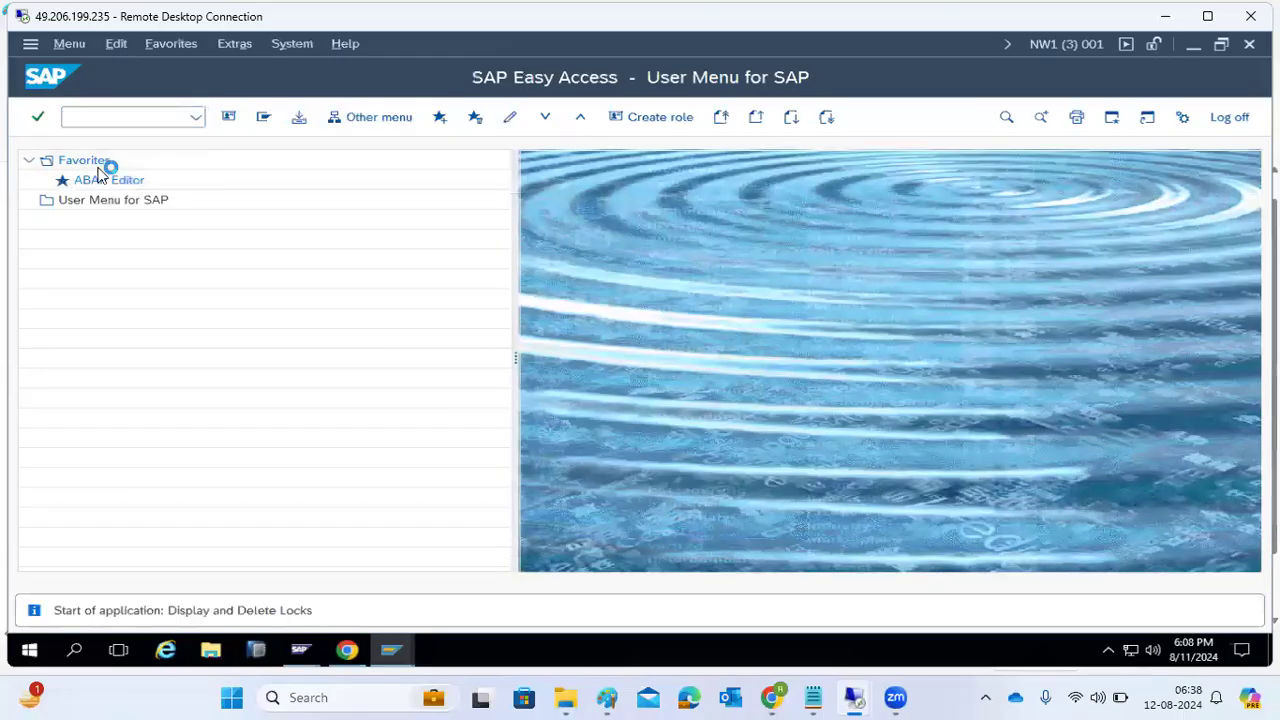
key(Tab)
key(Tab)
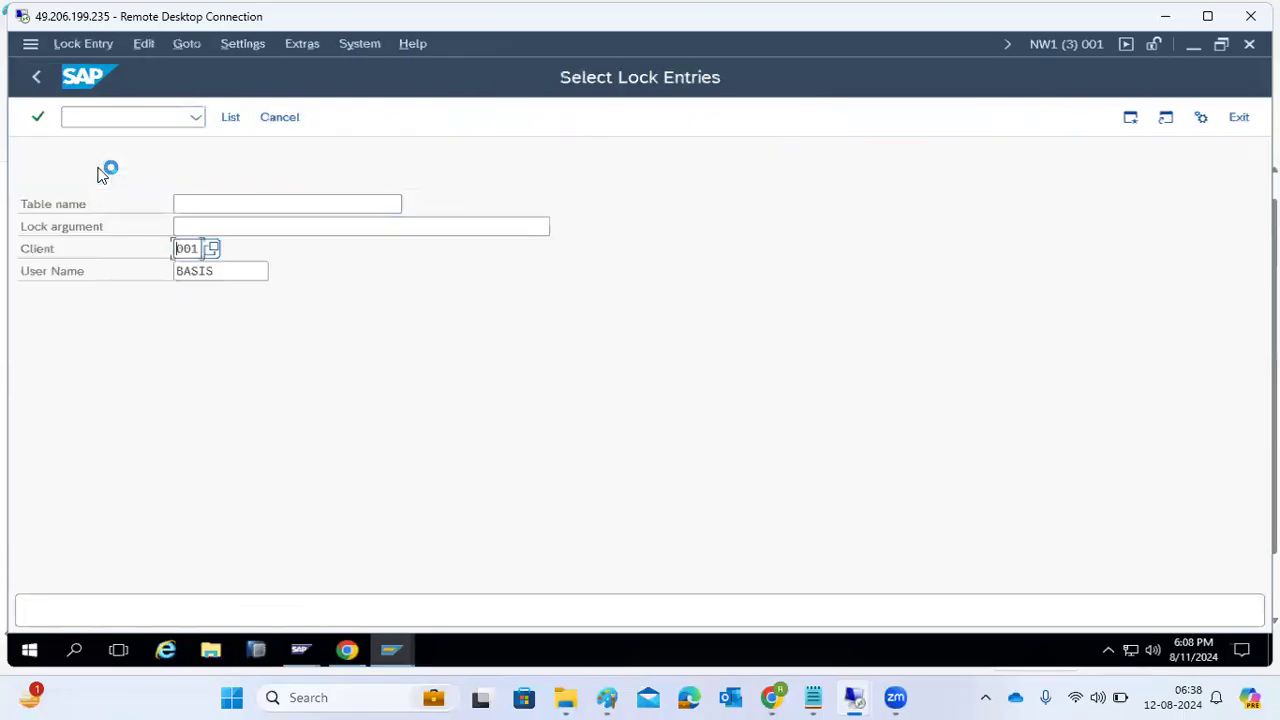
key(Tab)
key(Delete)
click(230, 117)
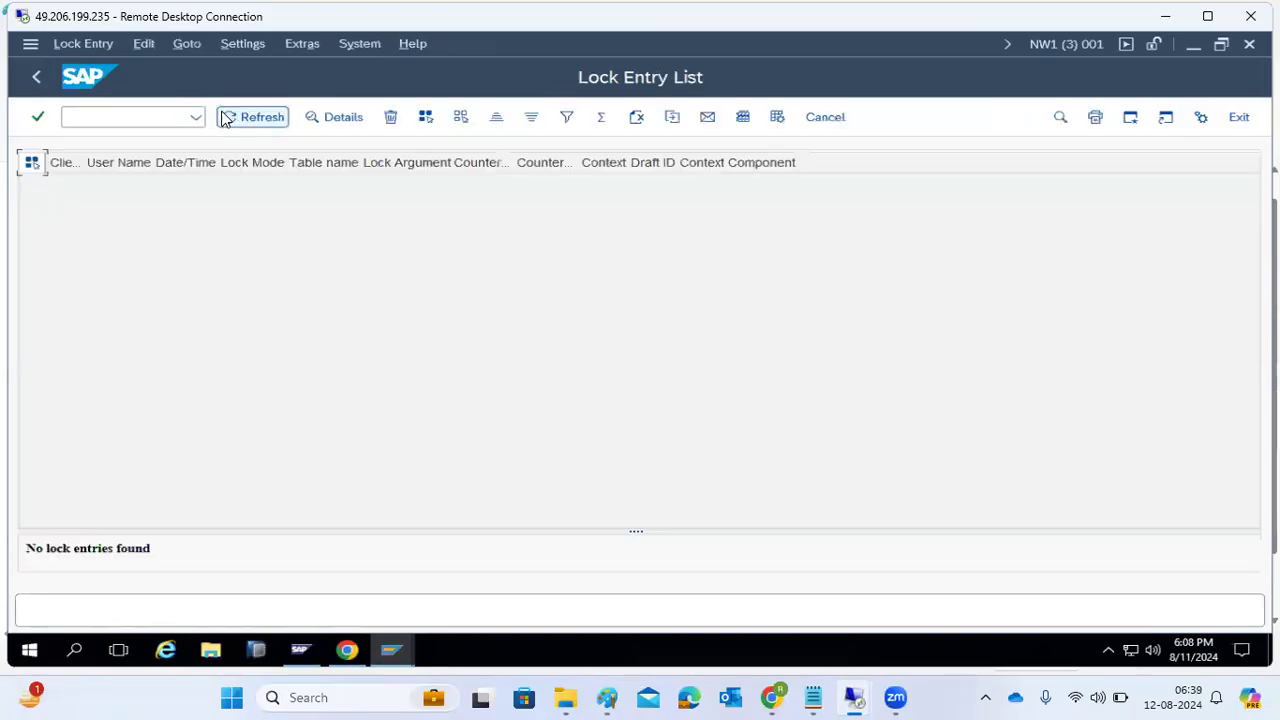
- Switch back to the Dictionary: Display Table session and query the contents of HTTPURLLOC without selection criteria
click(393, 650)
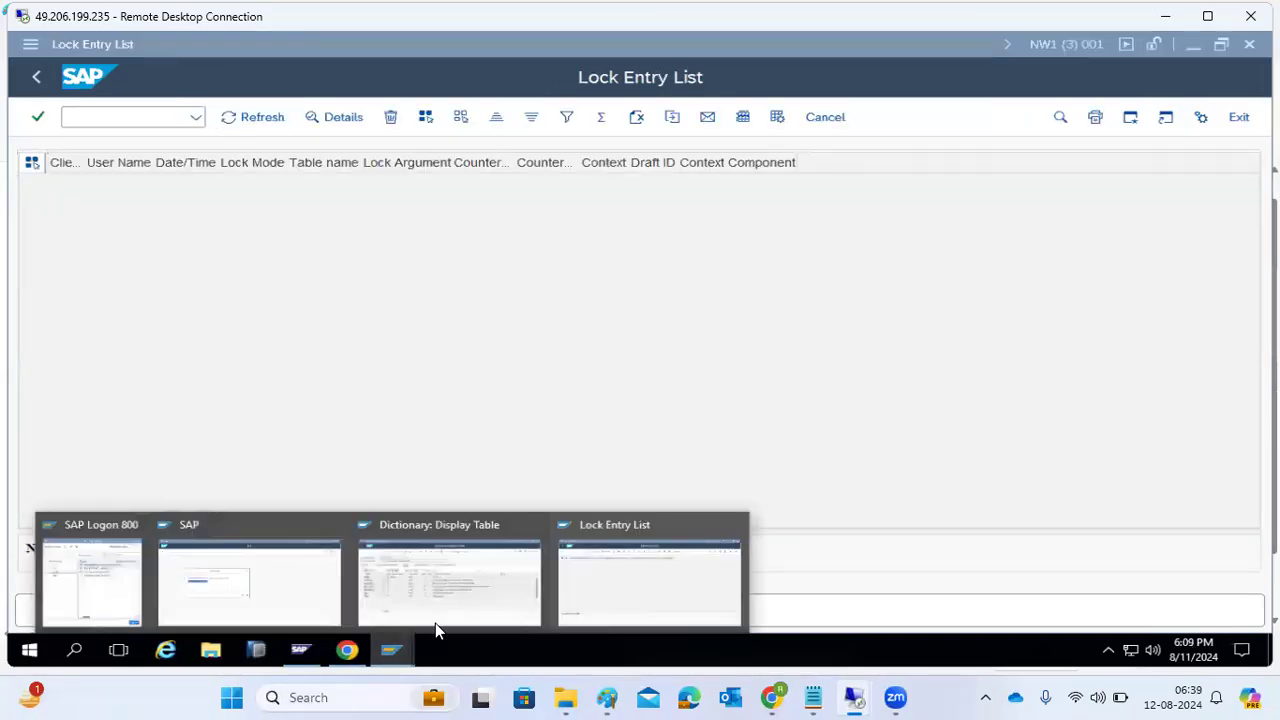
click(455, 610)
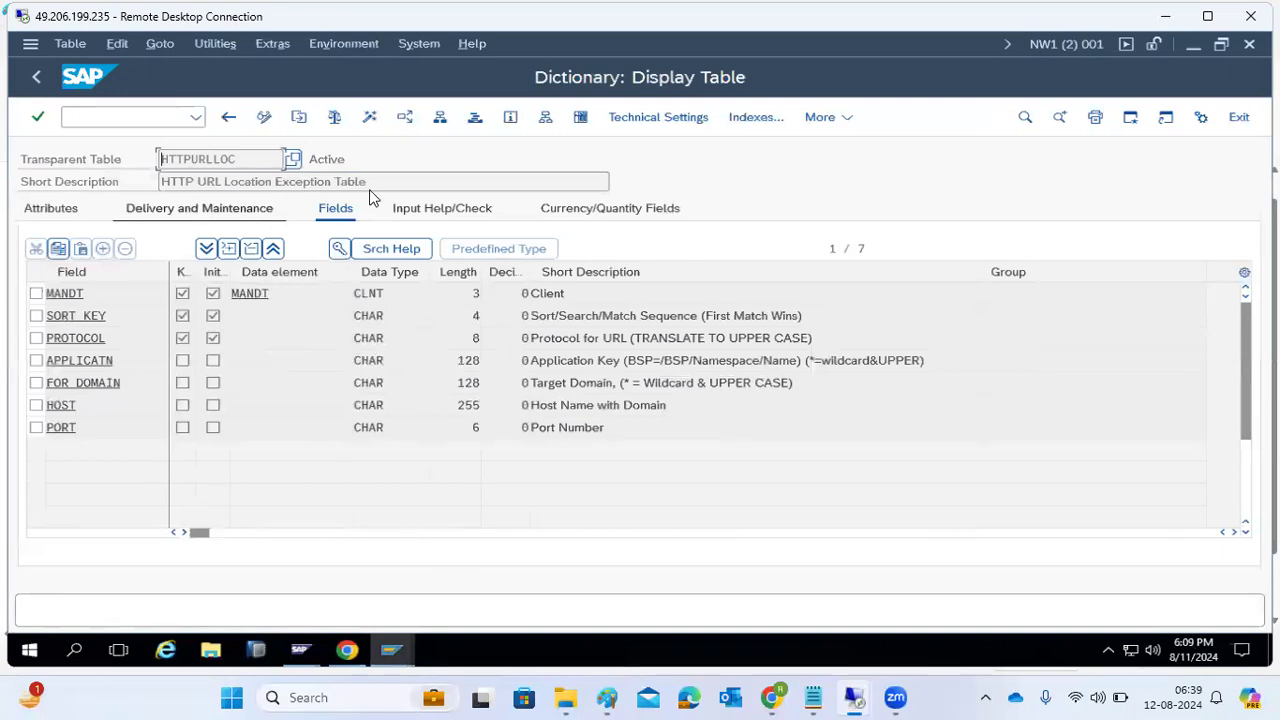
click(581, 118)
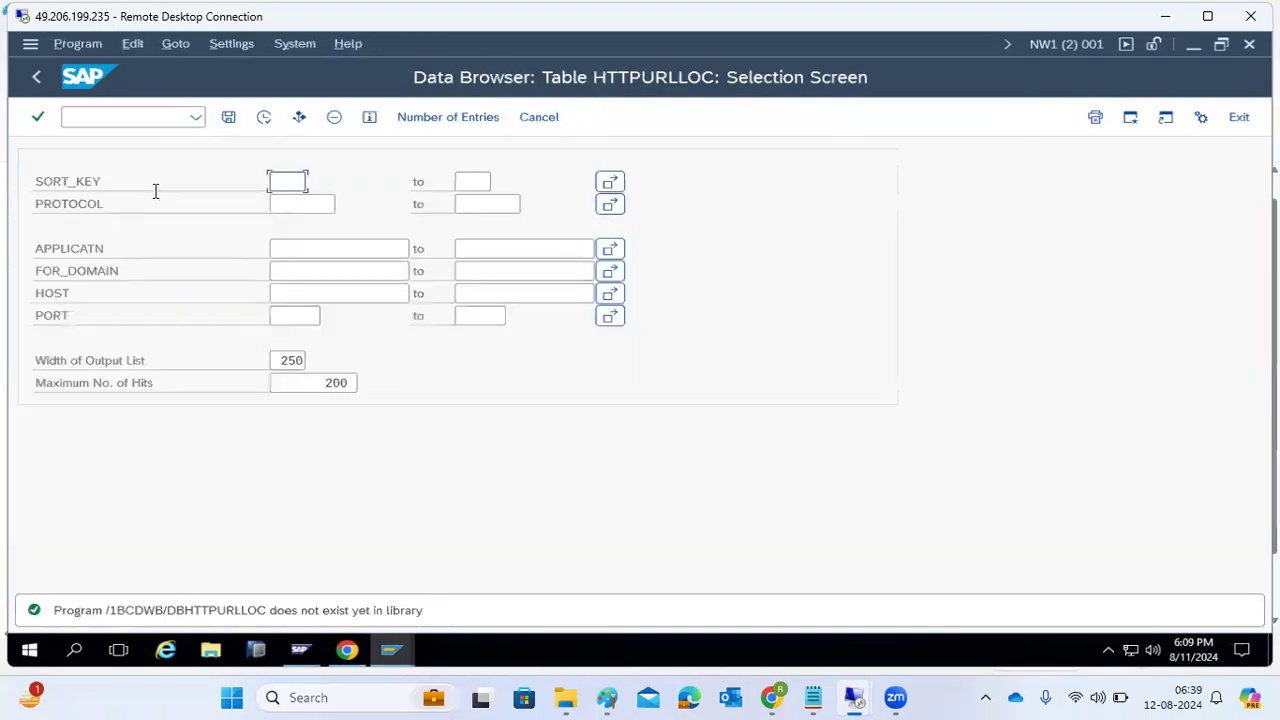
click(262, 119)
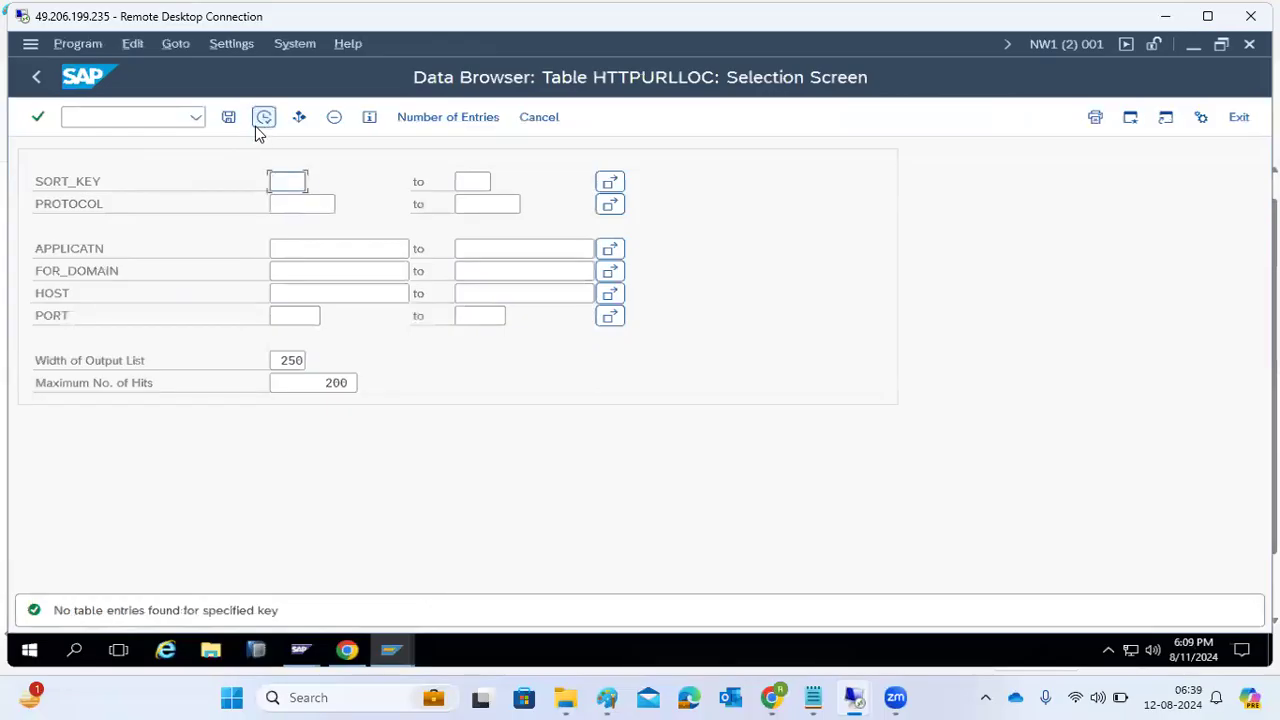
- Return to SAP Easy Access, run transaction SE16 and query table HTTPURLLOC without selection criteria
click(43, 75)
click(43, 75)
click(43, 75)
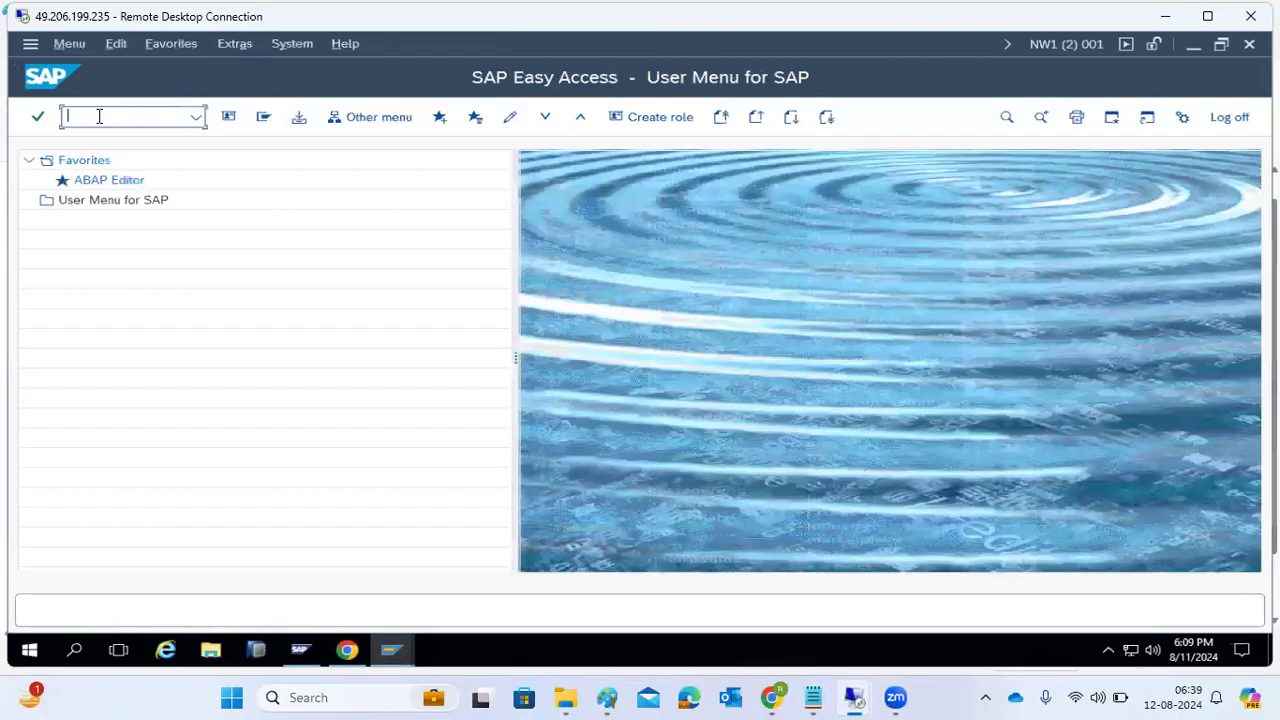
text(se16)
key(Return)
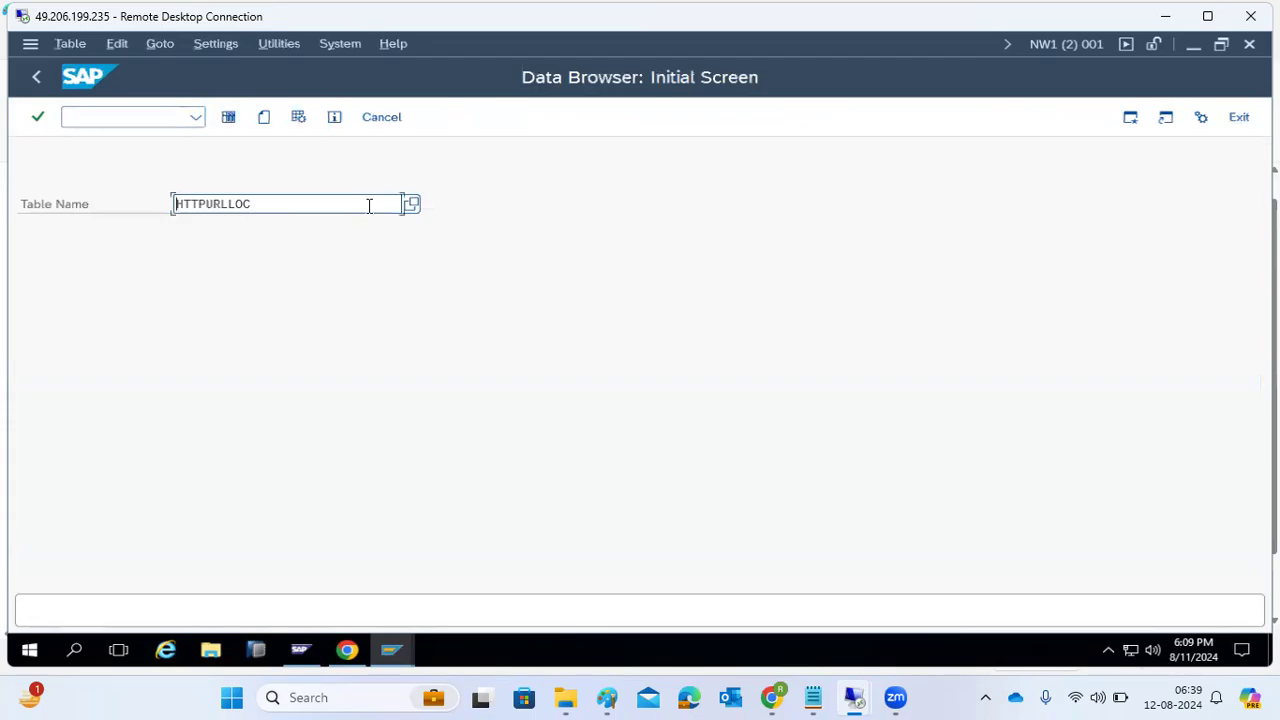
click(229, 119)
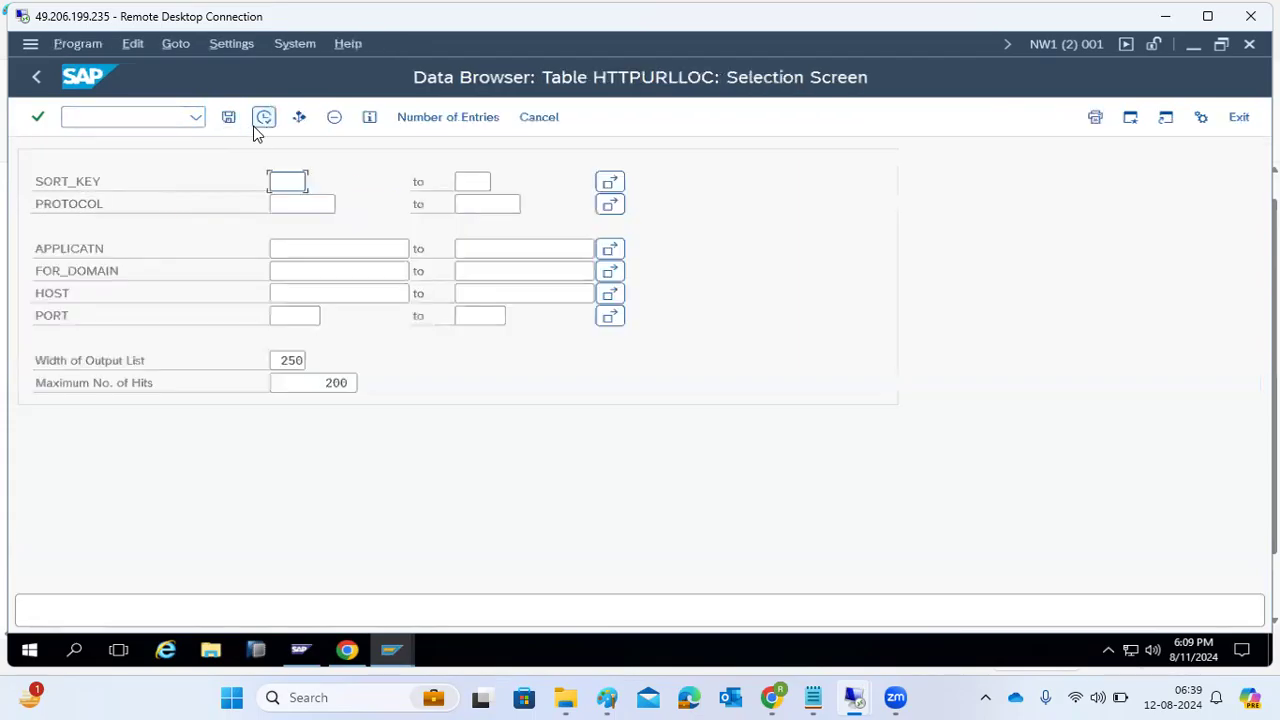
click(262, 119)
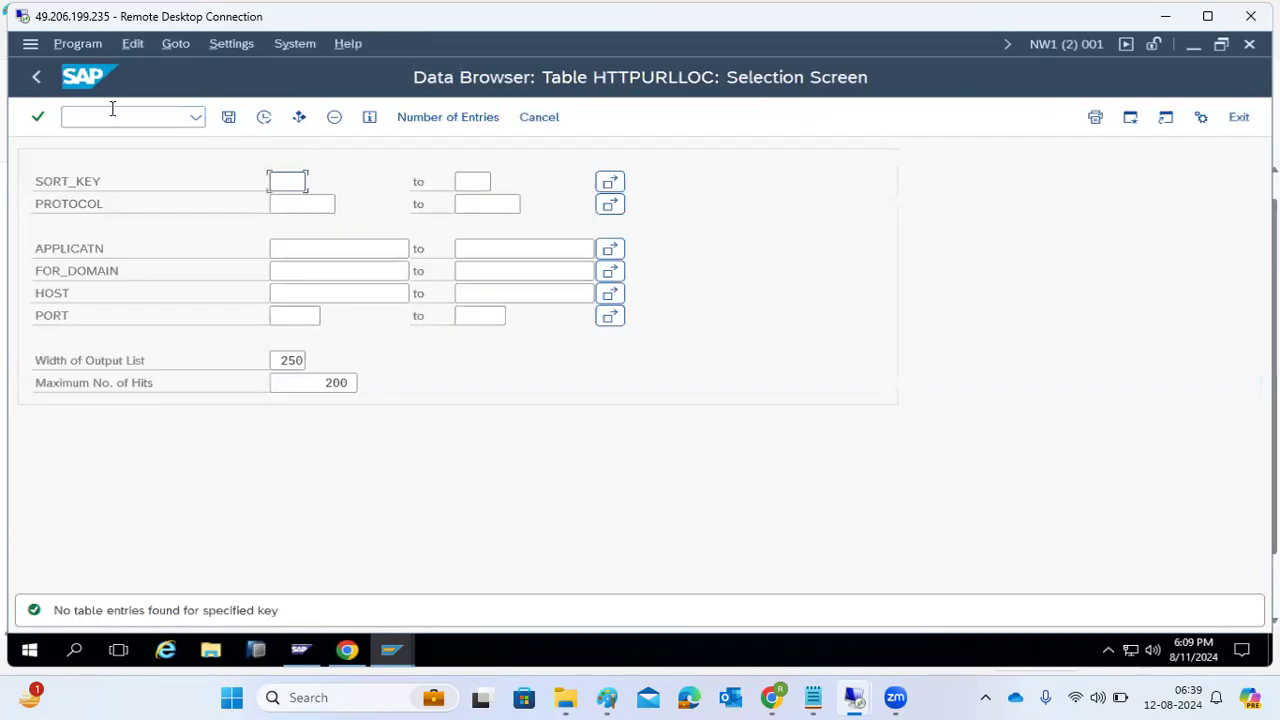
- Start a new entry in table HTTPURLLOC with sort key sxs, protocol sdss and APPLICATN ds
click(36, 76)
click(263, 117)
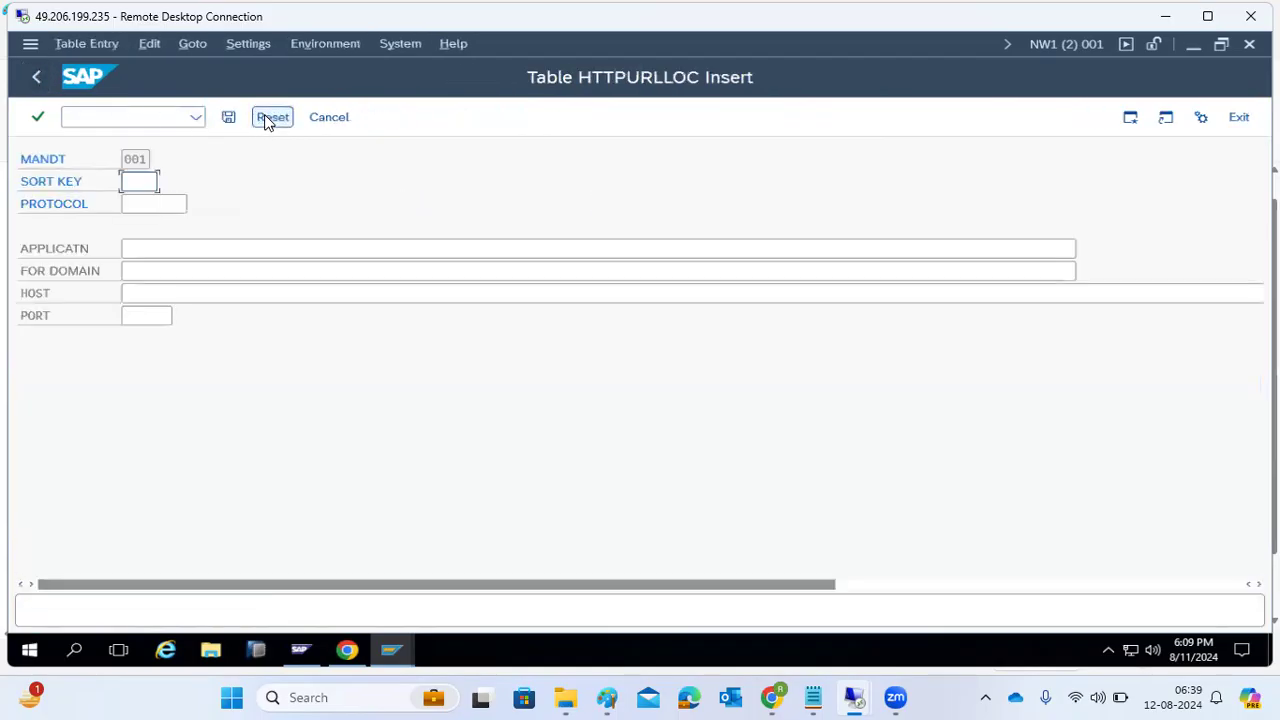
text(sxs)
click(154, 202)
text(sdss)
click(154, 247)
text(ds)
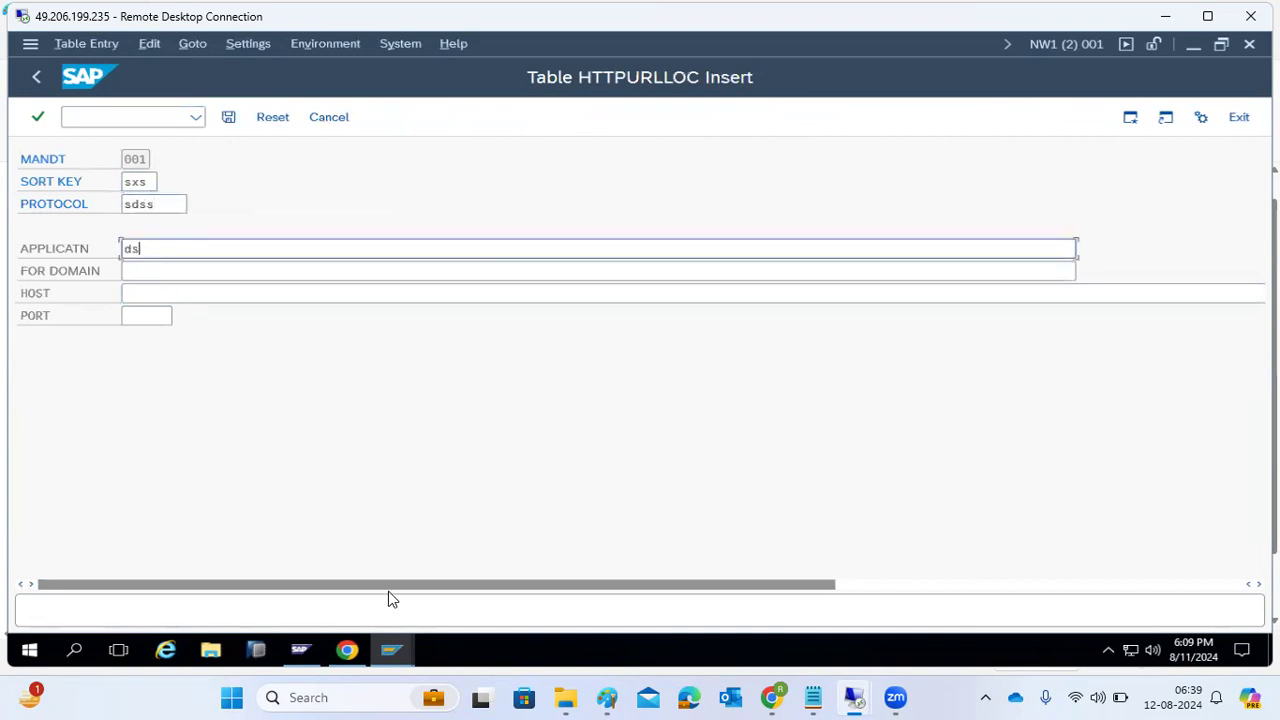
- Refresh the list in the Lock Entry List session and return to its selection screen
click(403, 652)
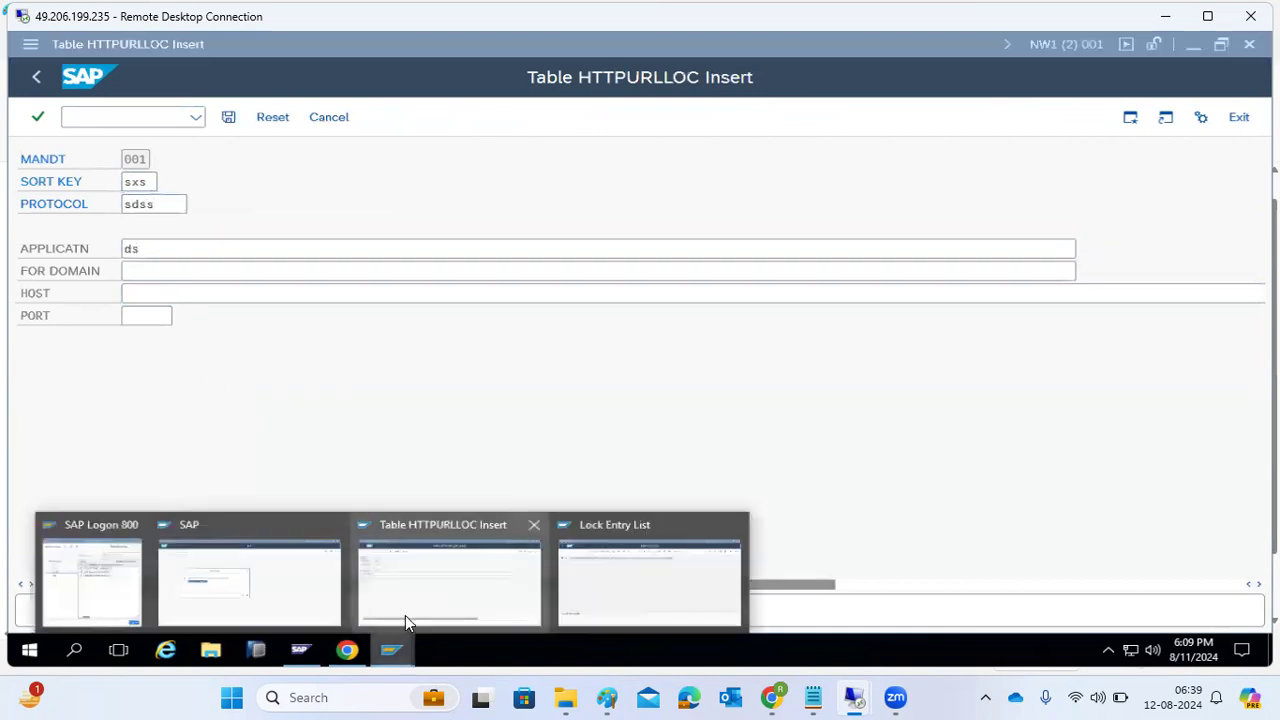
click(570, 576)
click(252, 117)
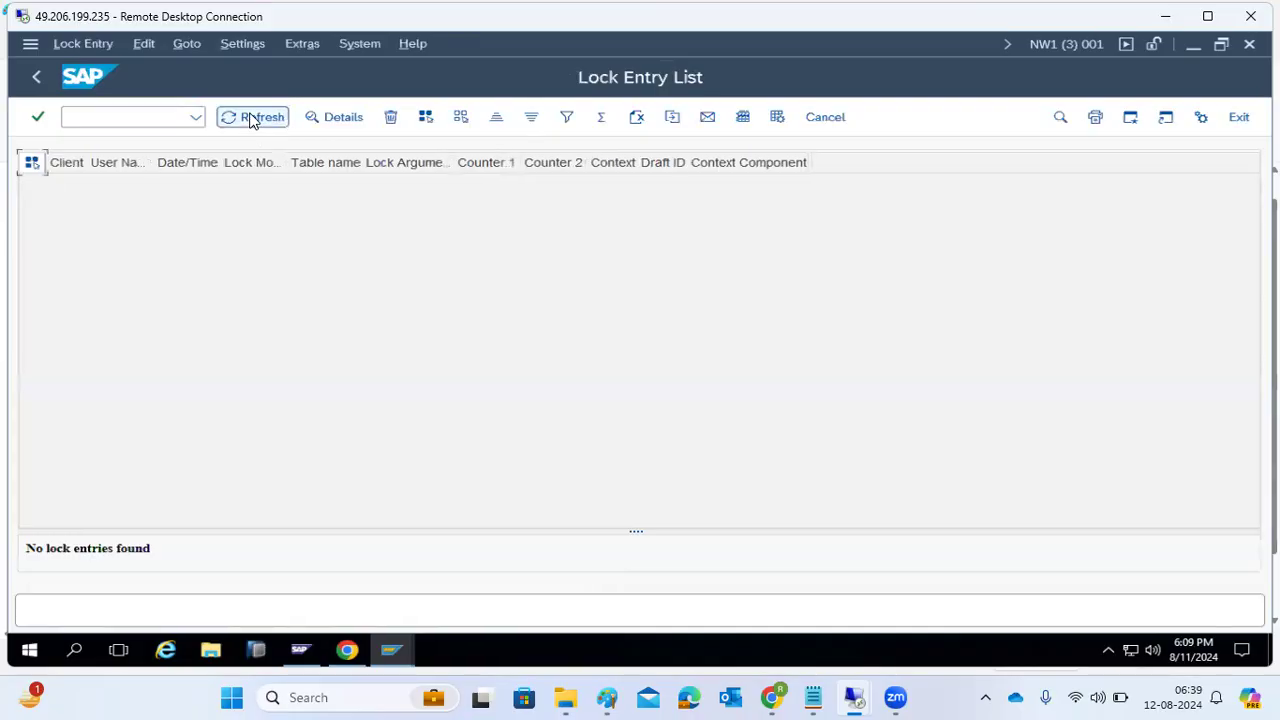
click(50, 74)
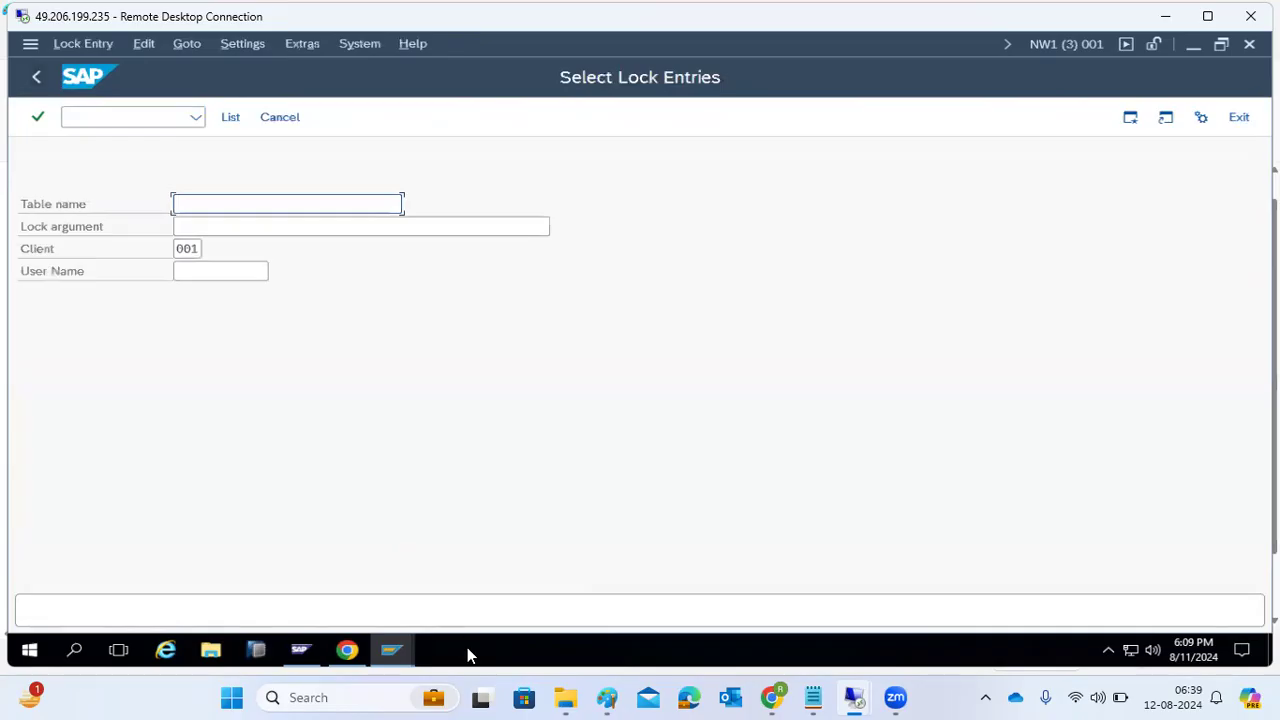
- Switch back to the HTTPURLLOC insert session and exit editing, discarding the unsaved entry
click(390, 655)
click(474, 588)
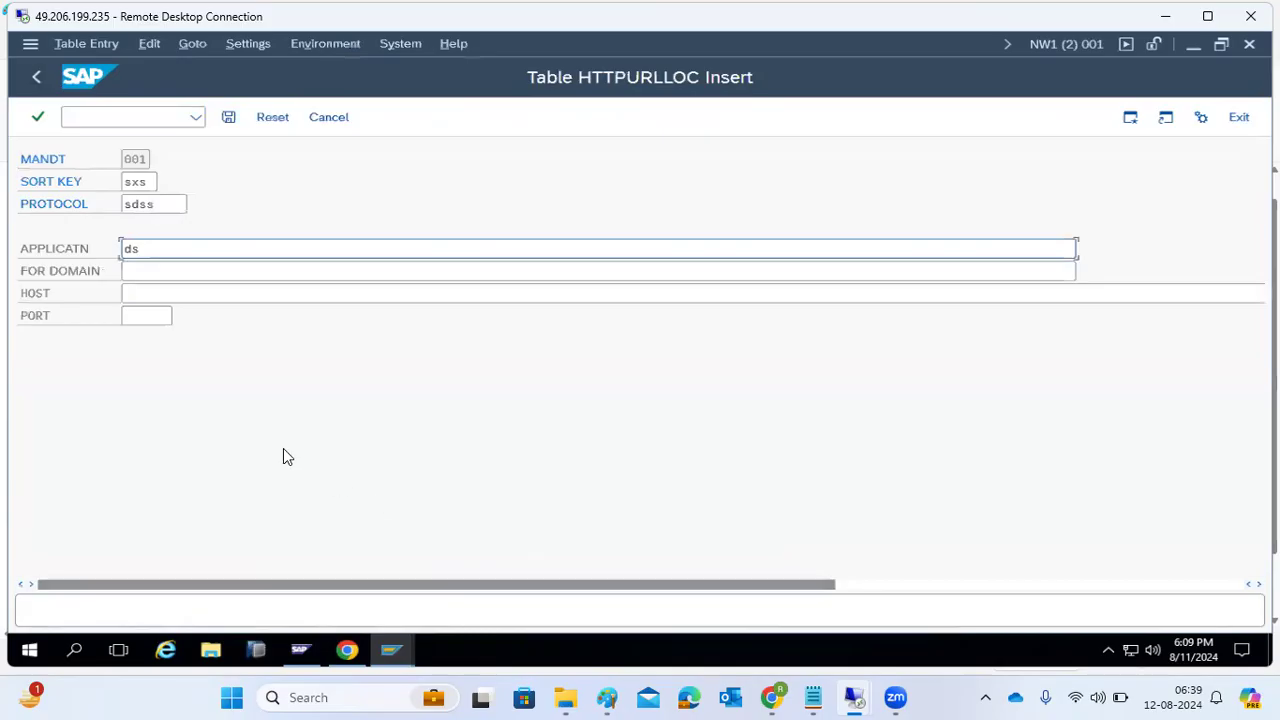
click(36, 76)
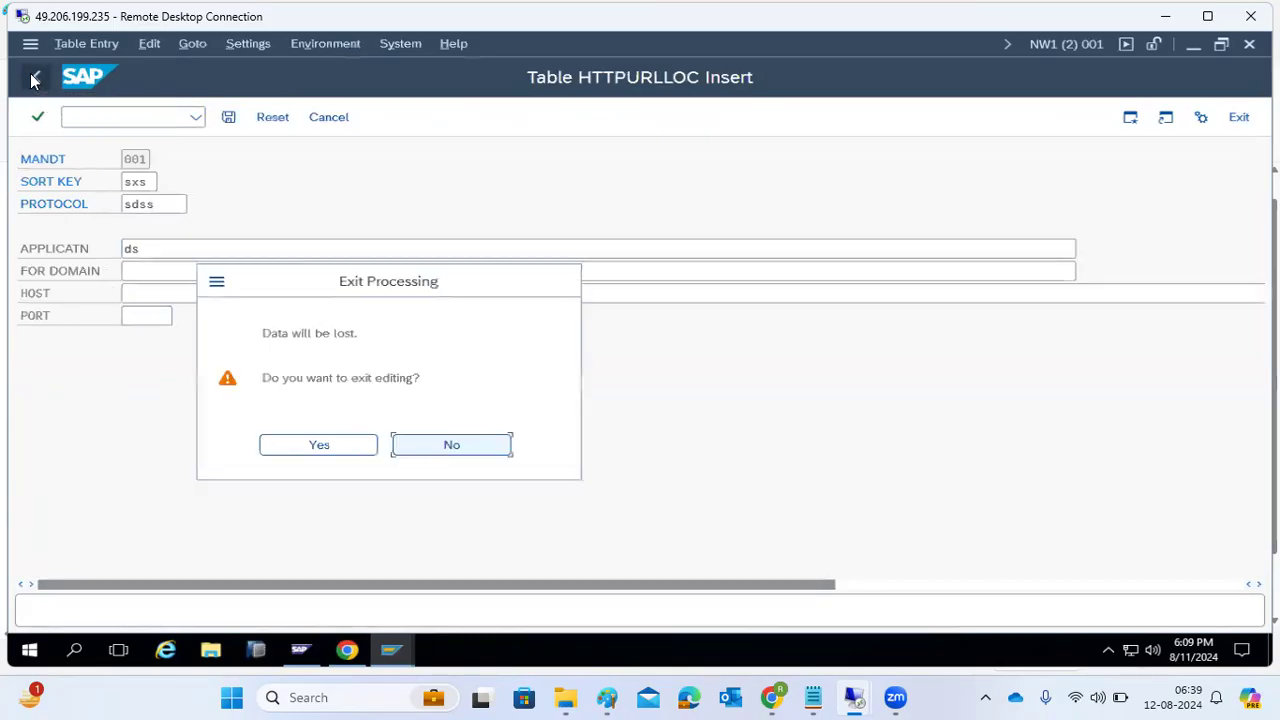
click(303, 447)
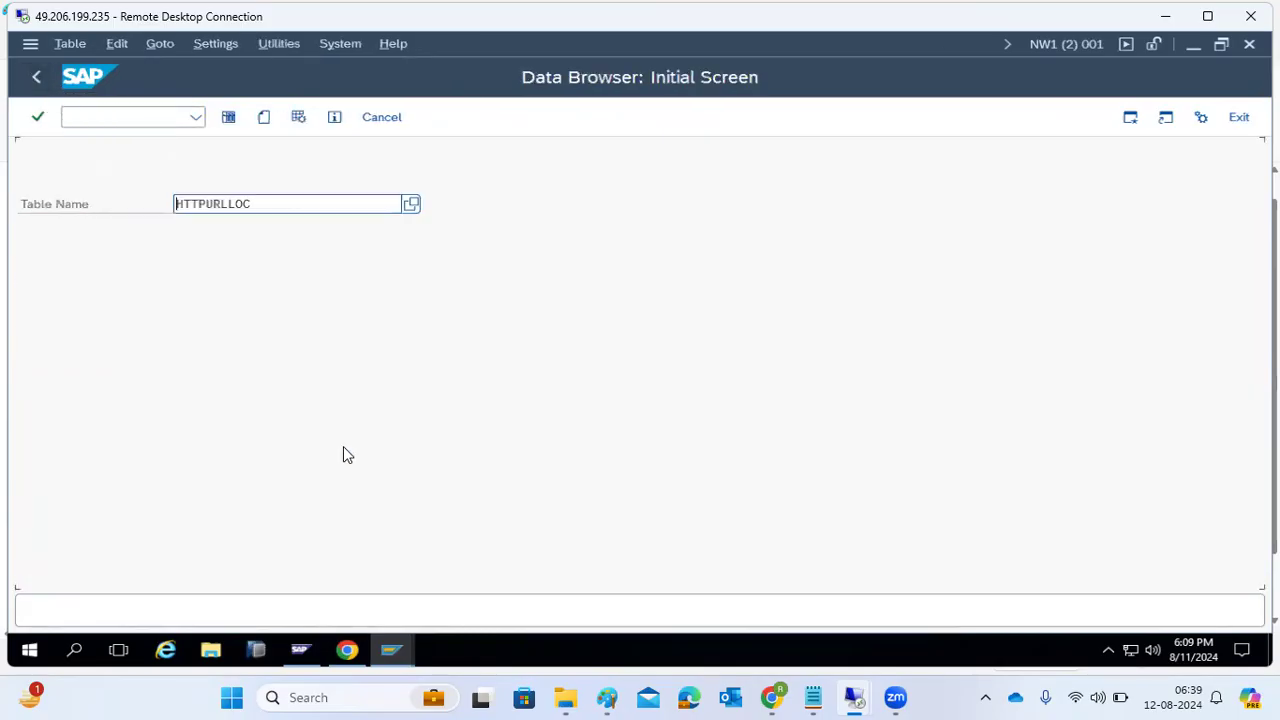
- Switch to Paint and create a large text box beneath the SM12- note with font size 18
click(607, 697)
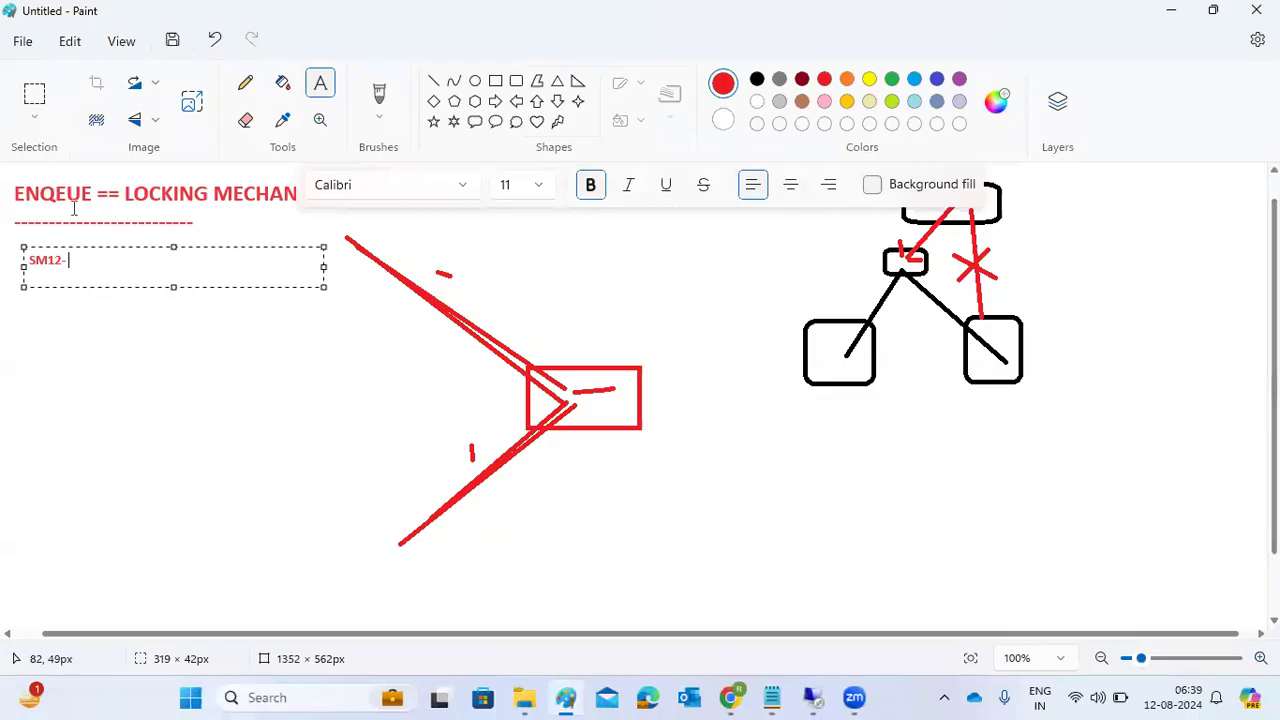
click(74, 363)
drag(11, 283, 166, 453)
drag(233, 491, 715, 604)
click(521, 185)
click(541, 193)
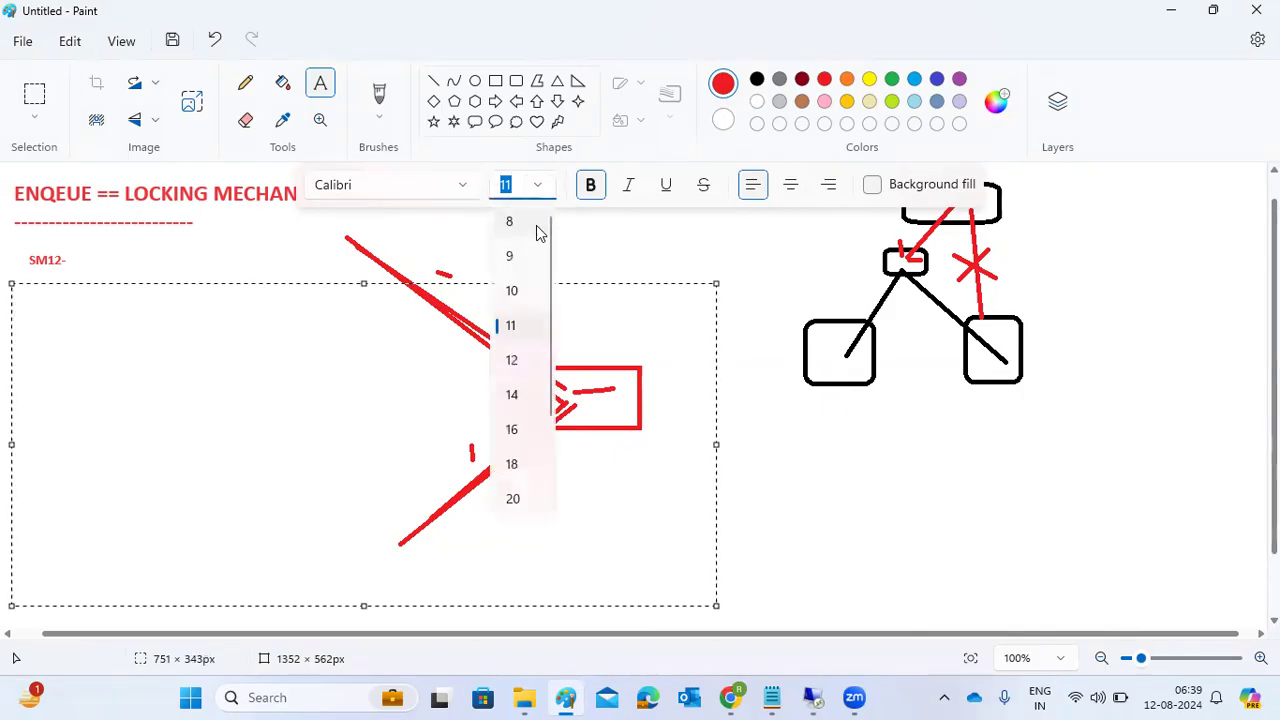
click(512, 464)
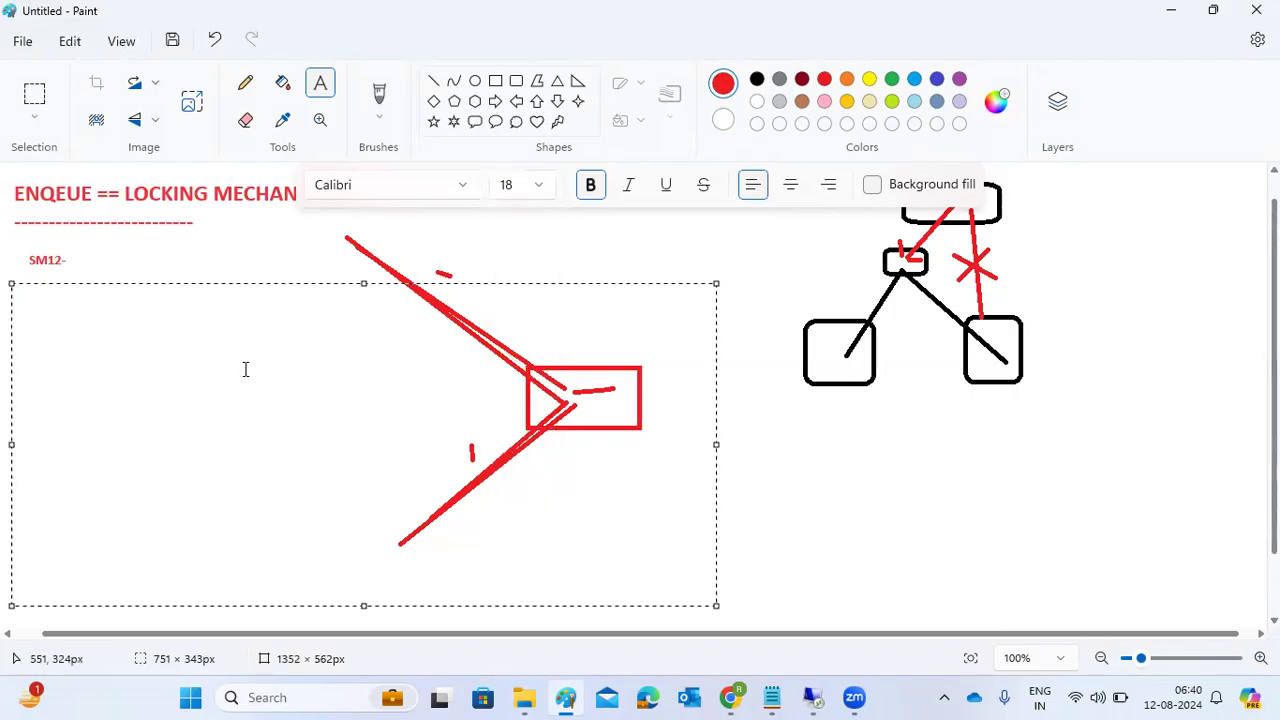
- Enter the lock mode letters S-, E-, X and o on separate lines in the new text box
text(S)
text(- )
text(E)
text(X)
text(o)
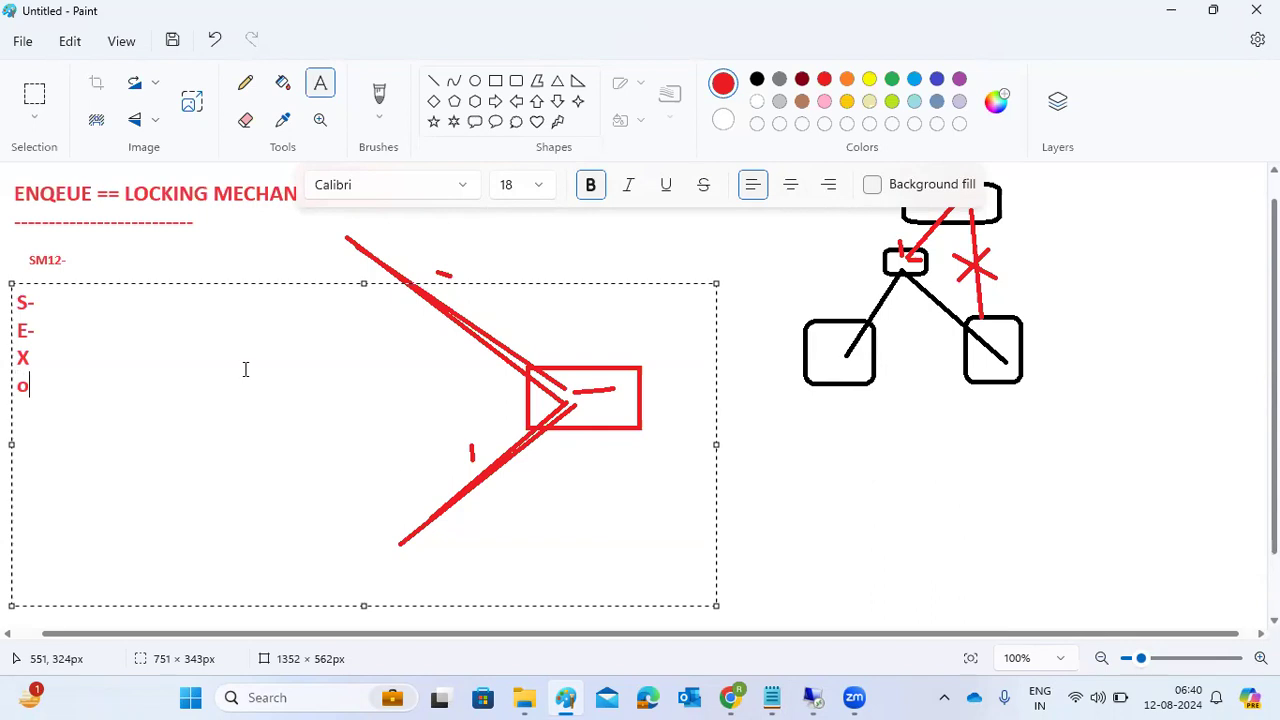
- Switch to the 49.206.199.235 remote desktop, run transaction SMLG, and start creating a logon group assignment
click(812, 697)
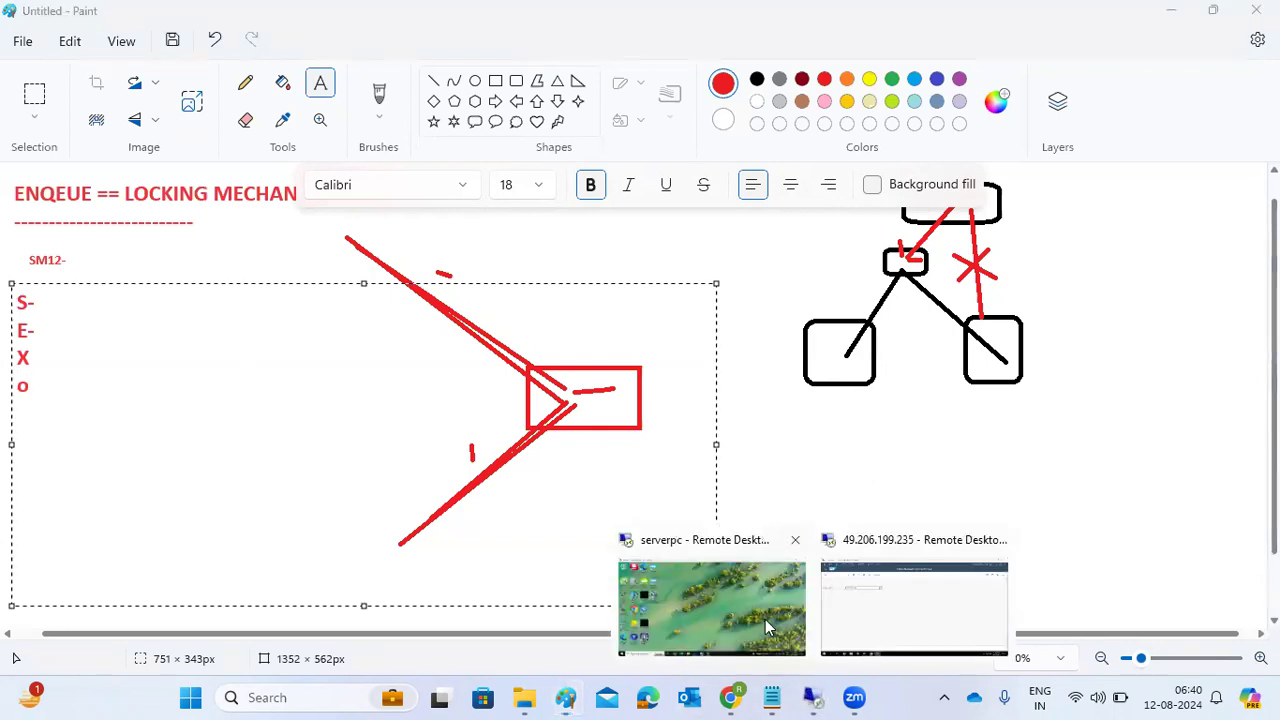
click(969, 616)
click(38, 82)
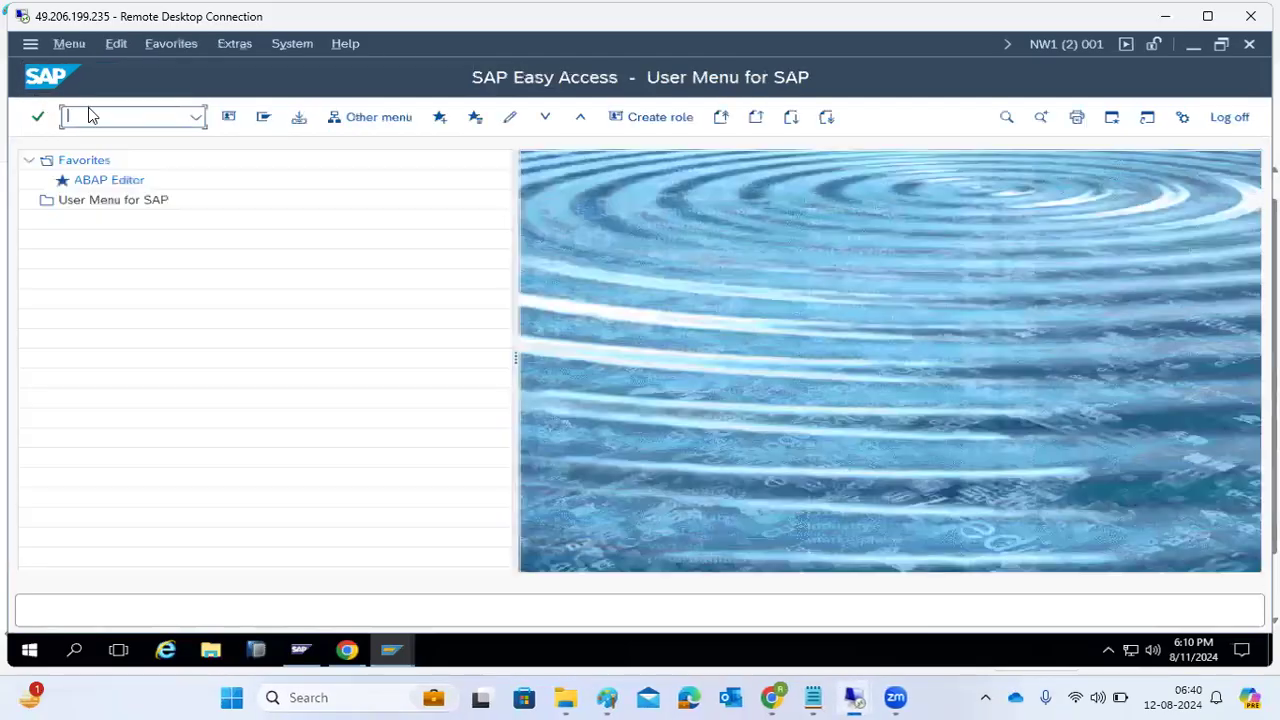
text(smlg)
key(Return)
click(302, 120)
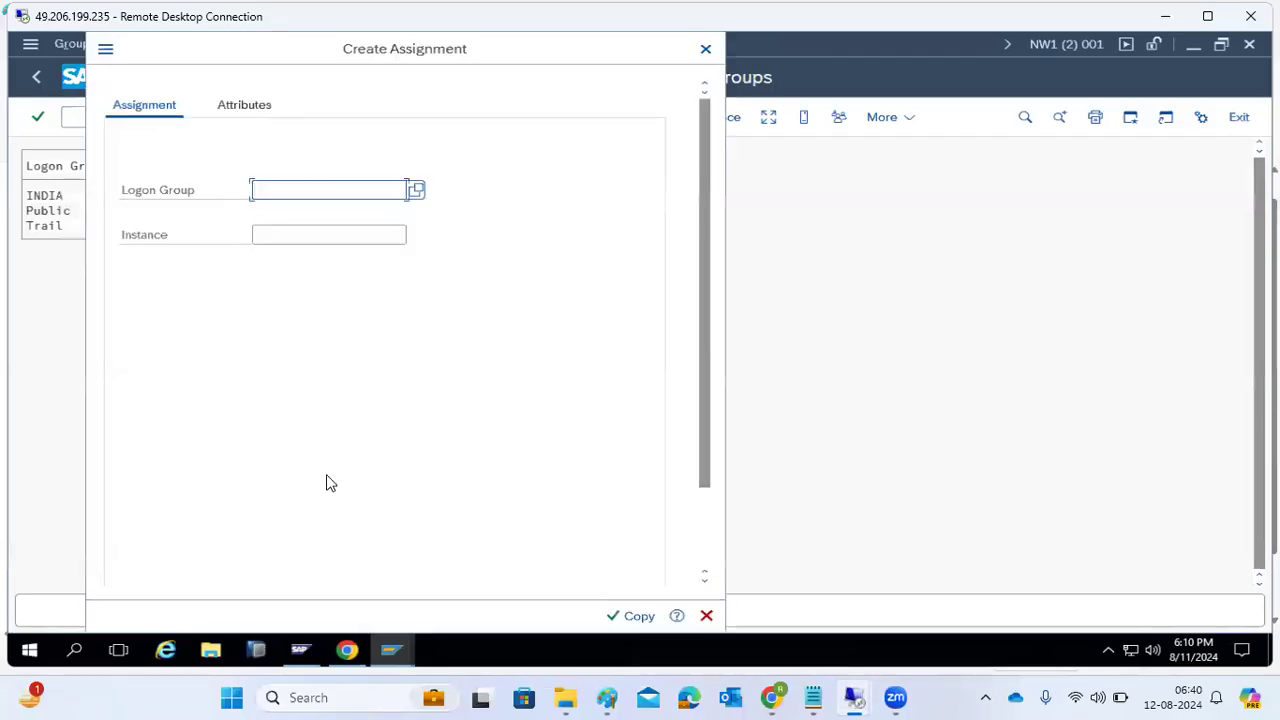
- In the other SAP session with the lock message, dismiss it, leave Maintain Logon Groups, and run SMLG again to read the message
mouse_move(390, 651)
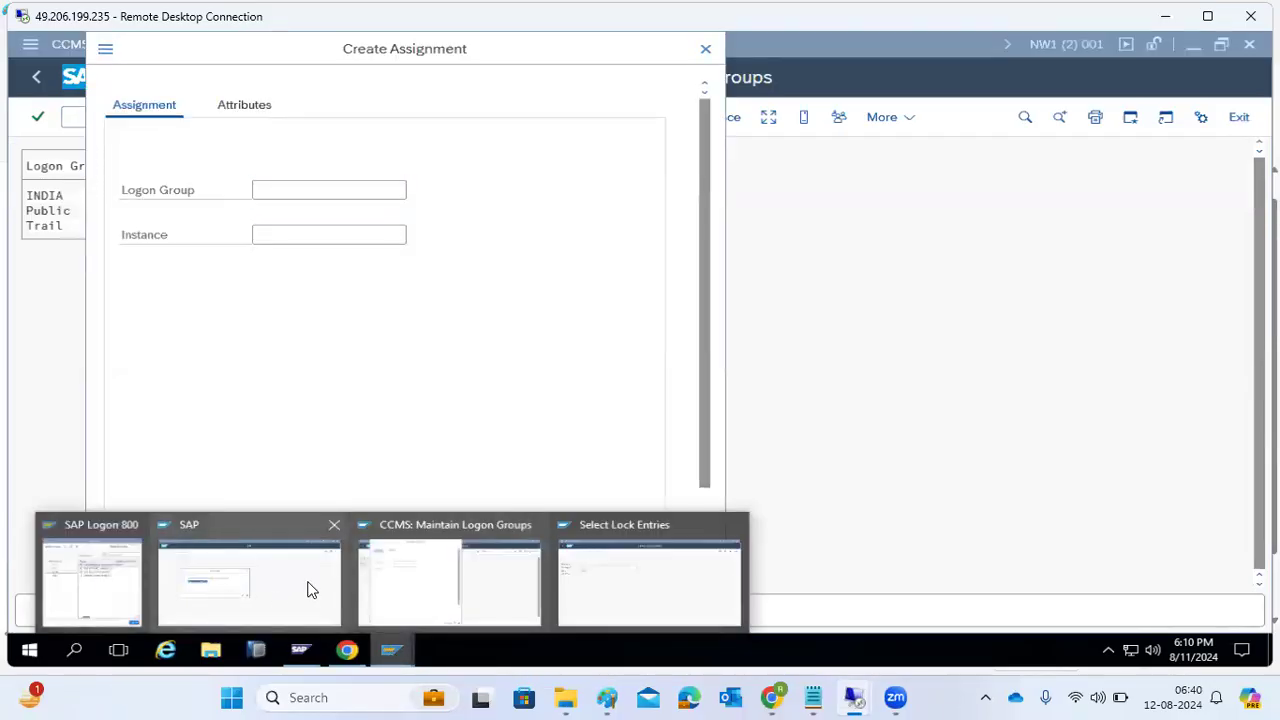
click(236, 593)
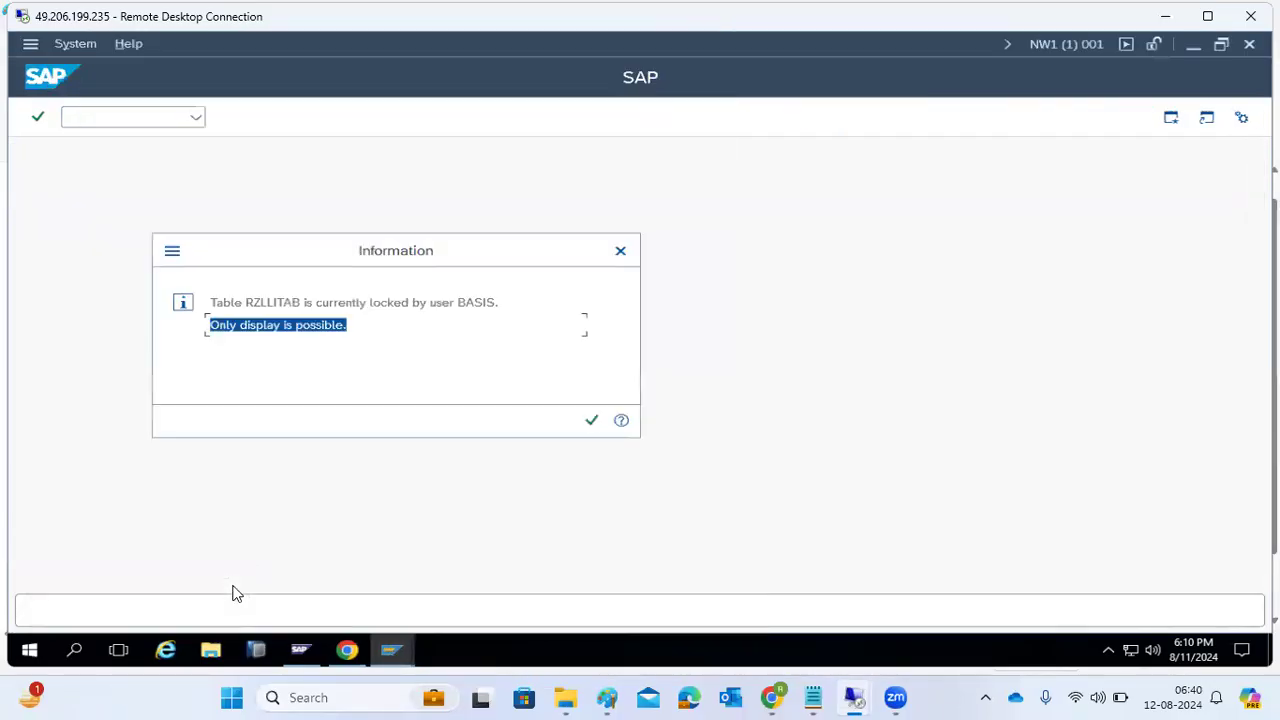
click(589, 424)
click(36, 76)
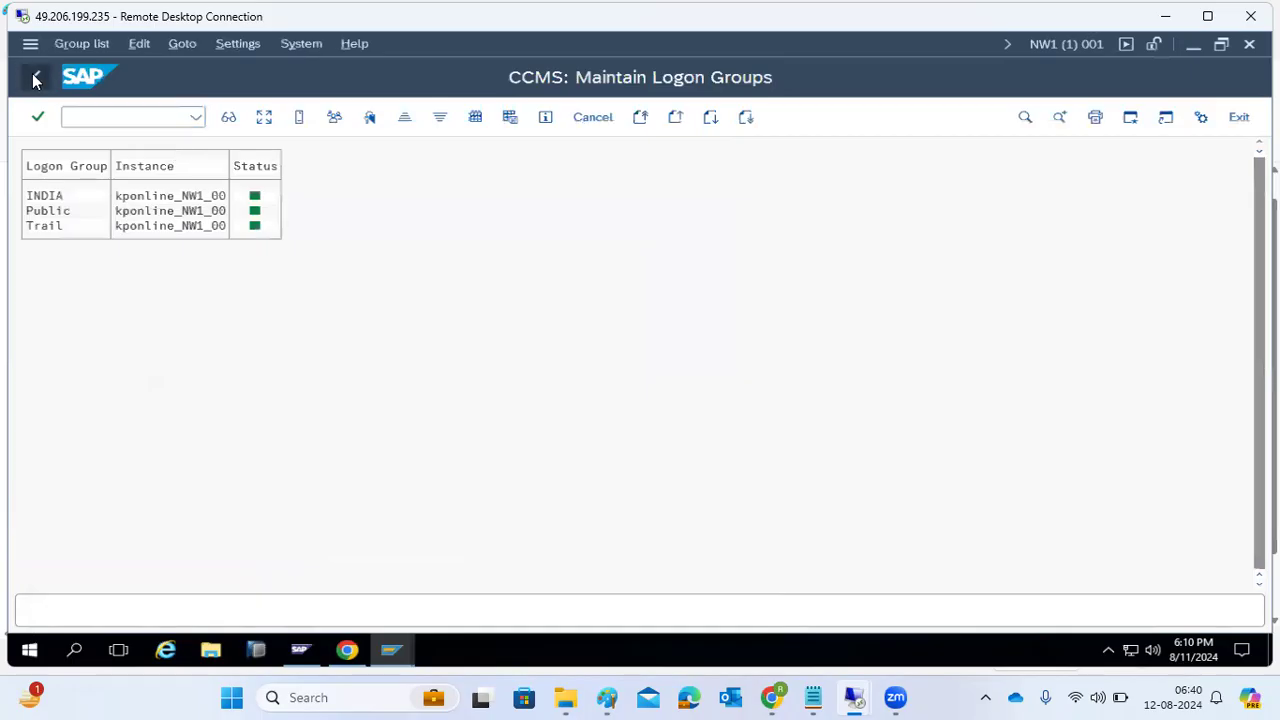
text(smlg)
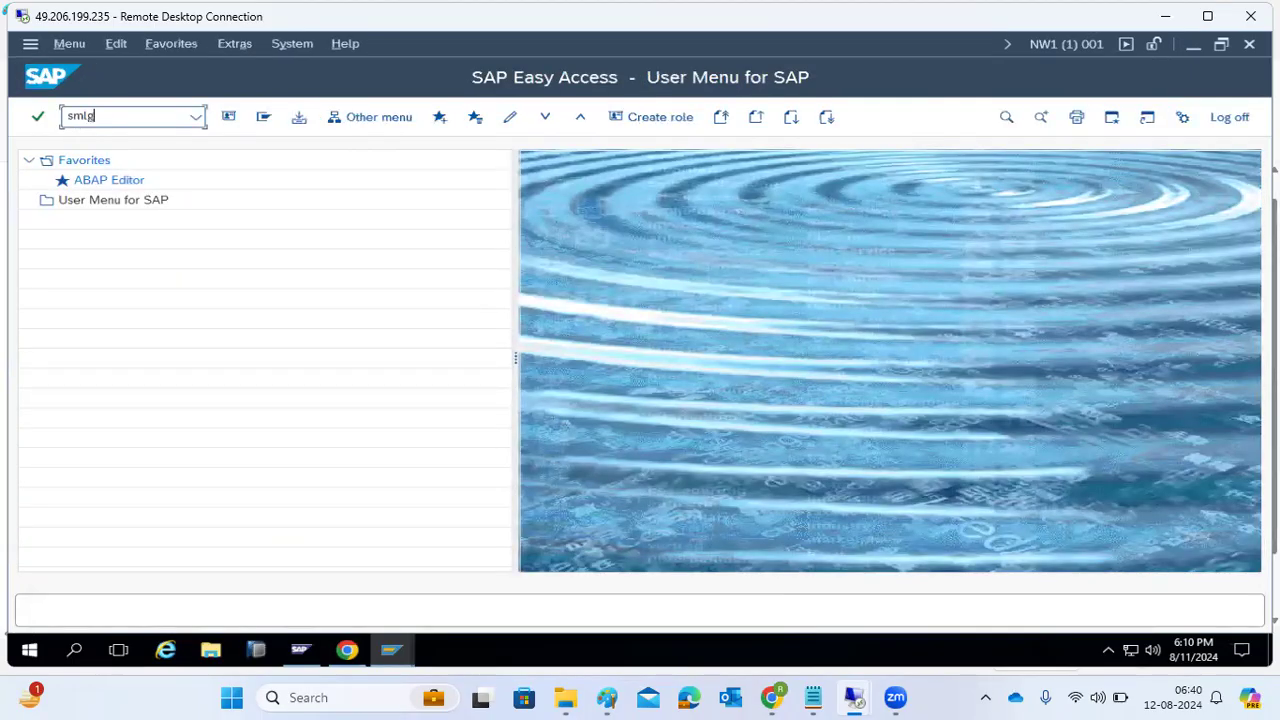
key(Return)
drag(242, 465, 263, 283)
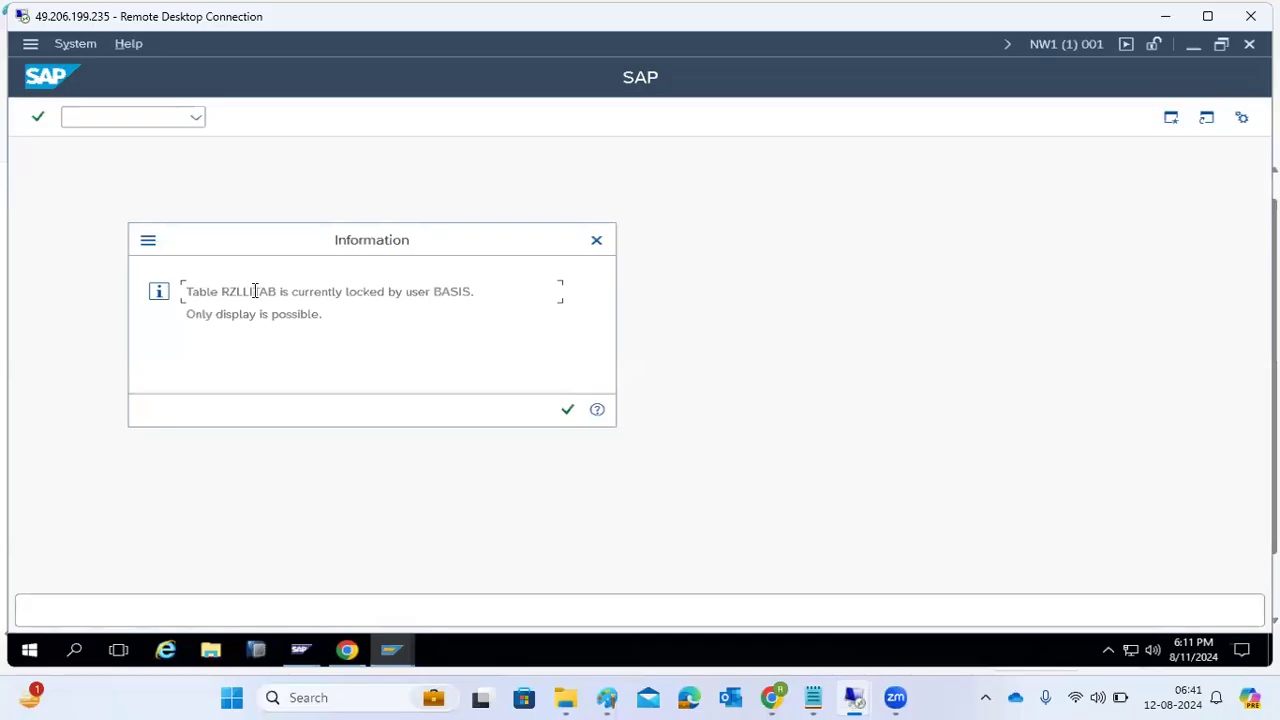
- List the client 001 locks in the Select Lock Entries session, widen the Lock Mode column, and compare the modes with the Paint notes
click(392, 652)
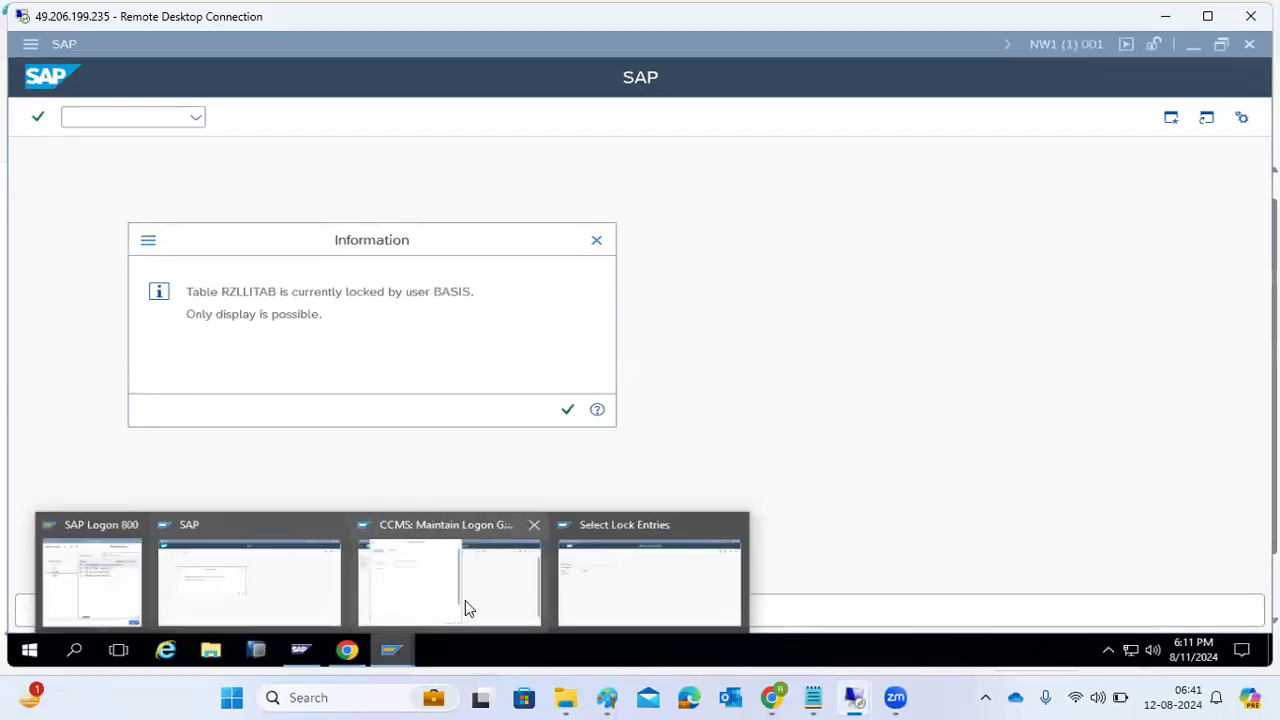
click(617, 606)
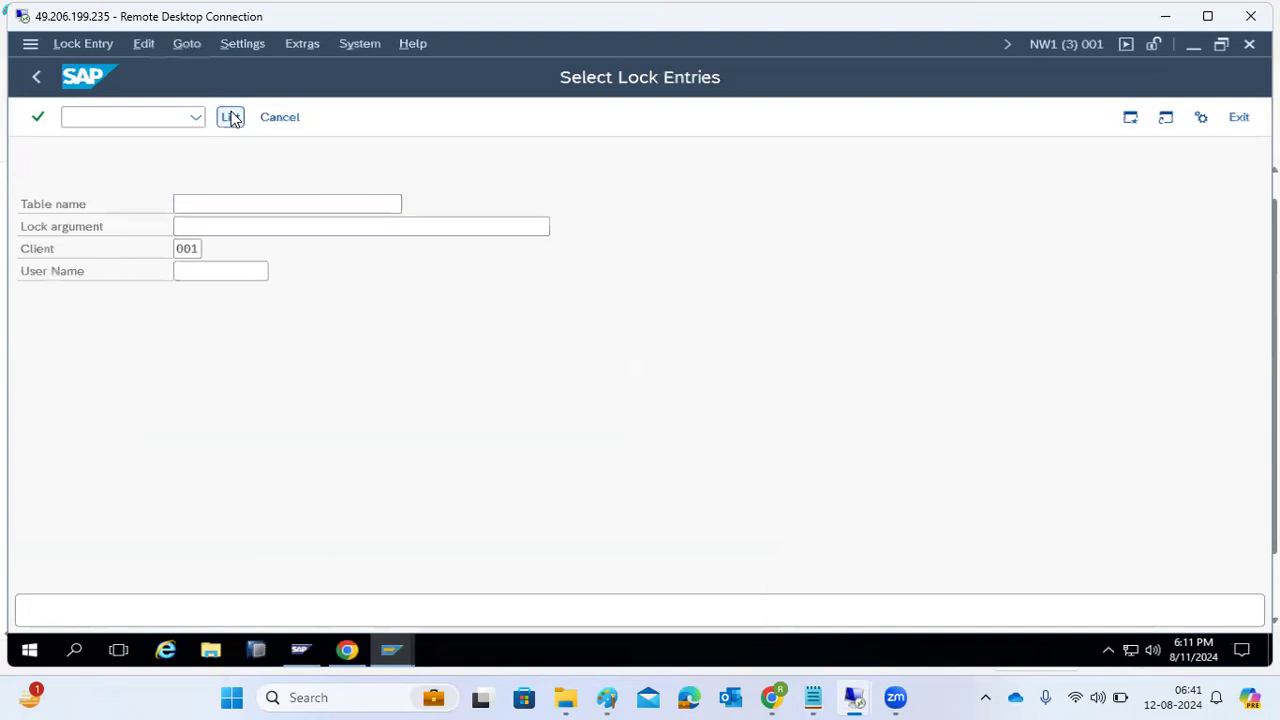
click(231, 118)
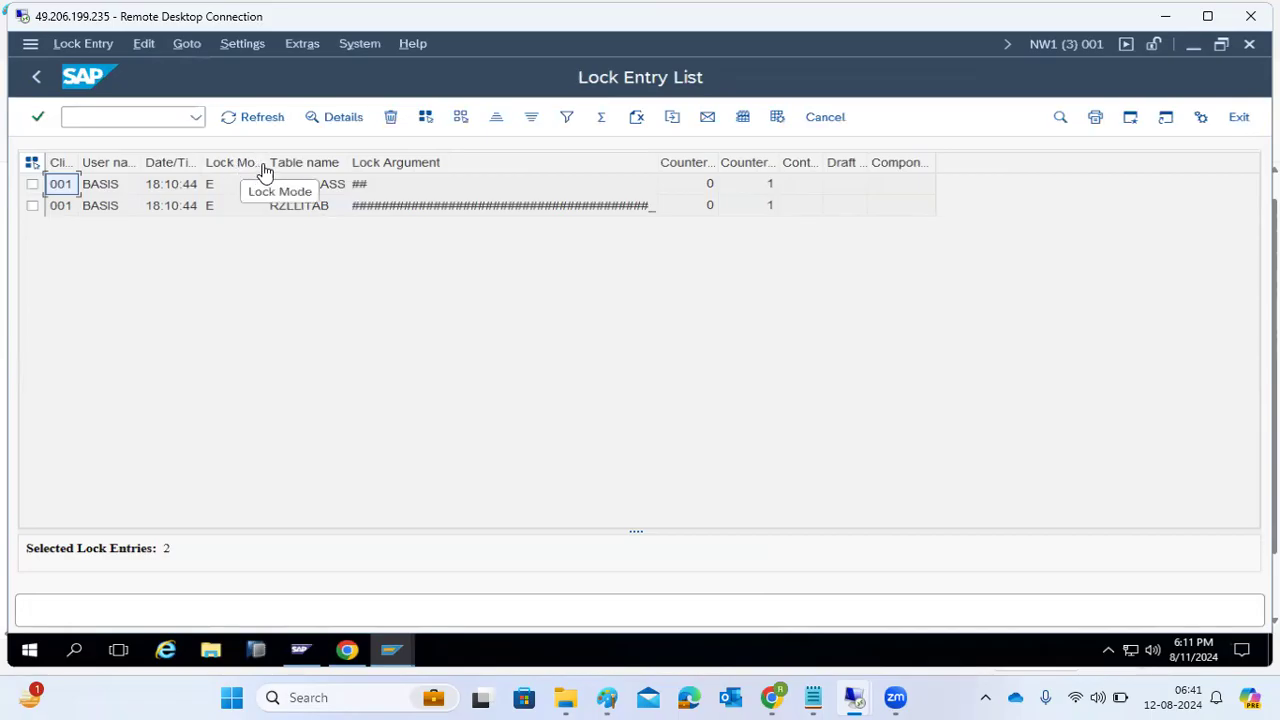
drag(267, 163, 300, 166)
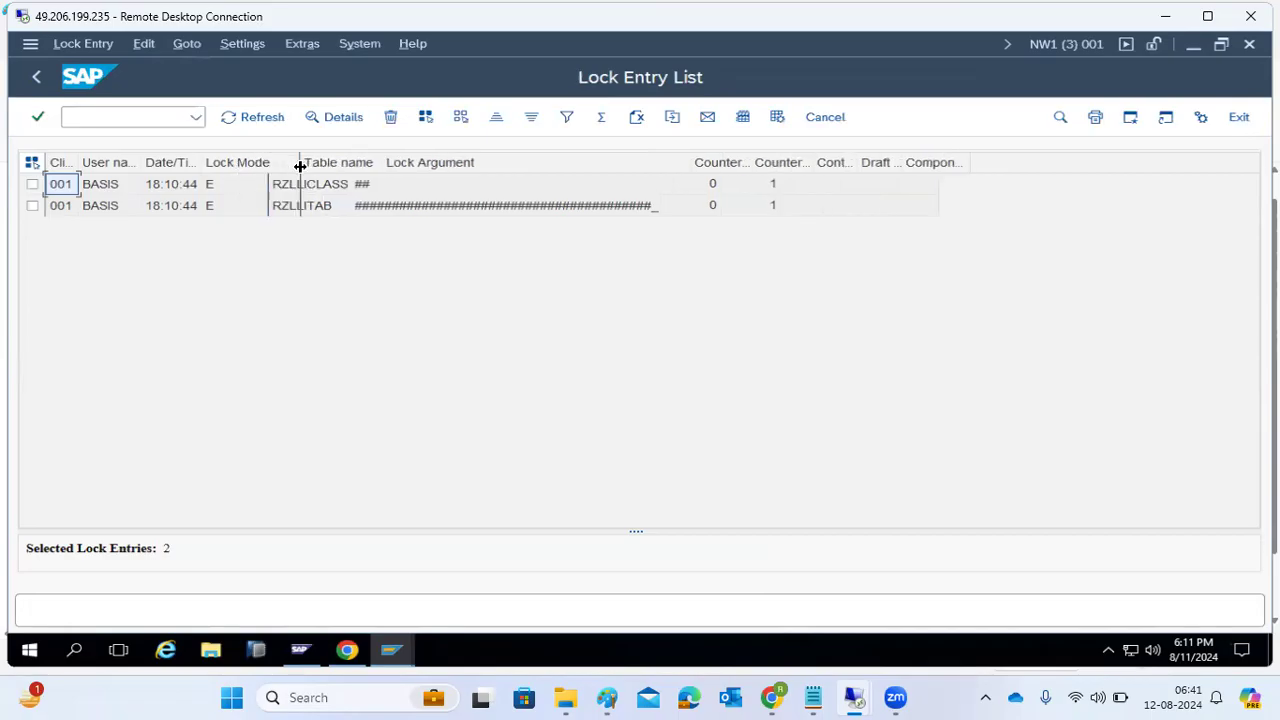
click(232, 190)
click(234, 206)
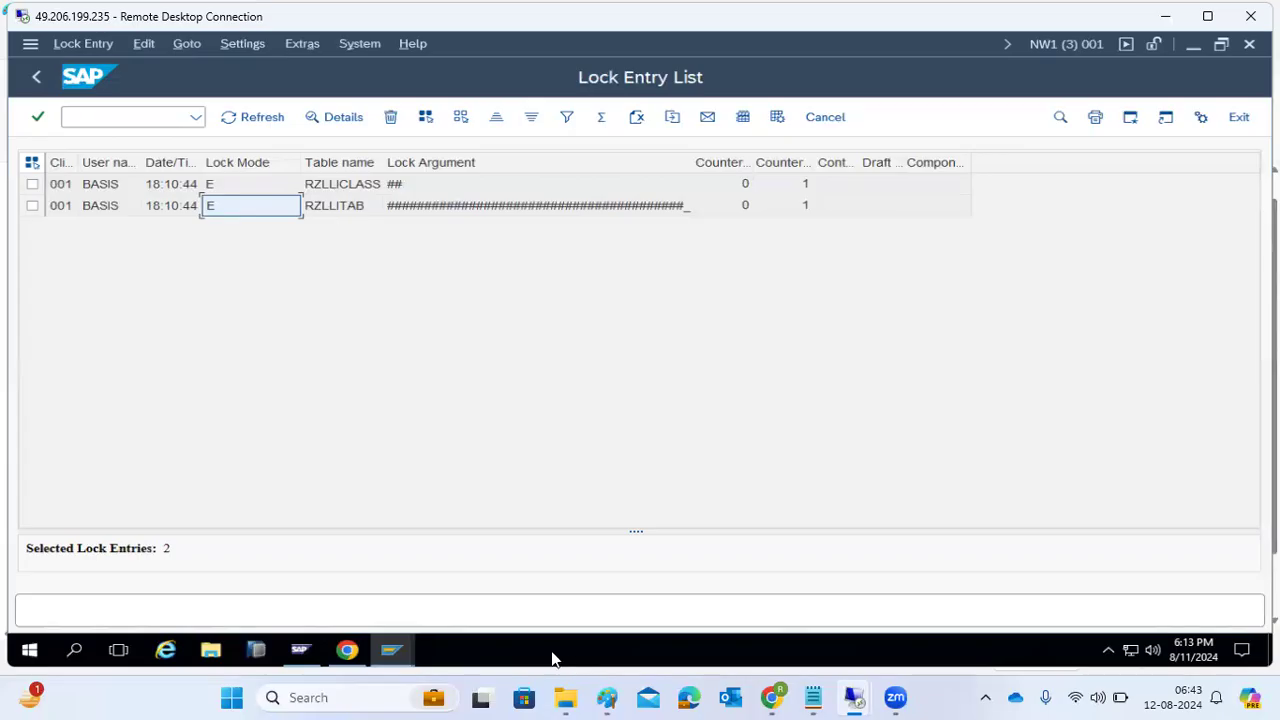
click(610, 698)
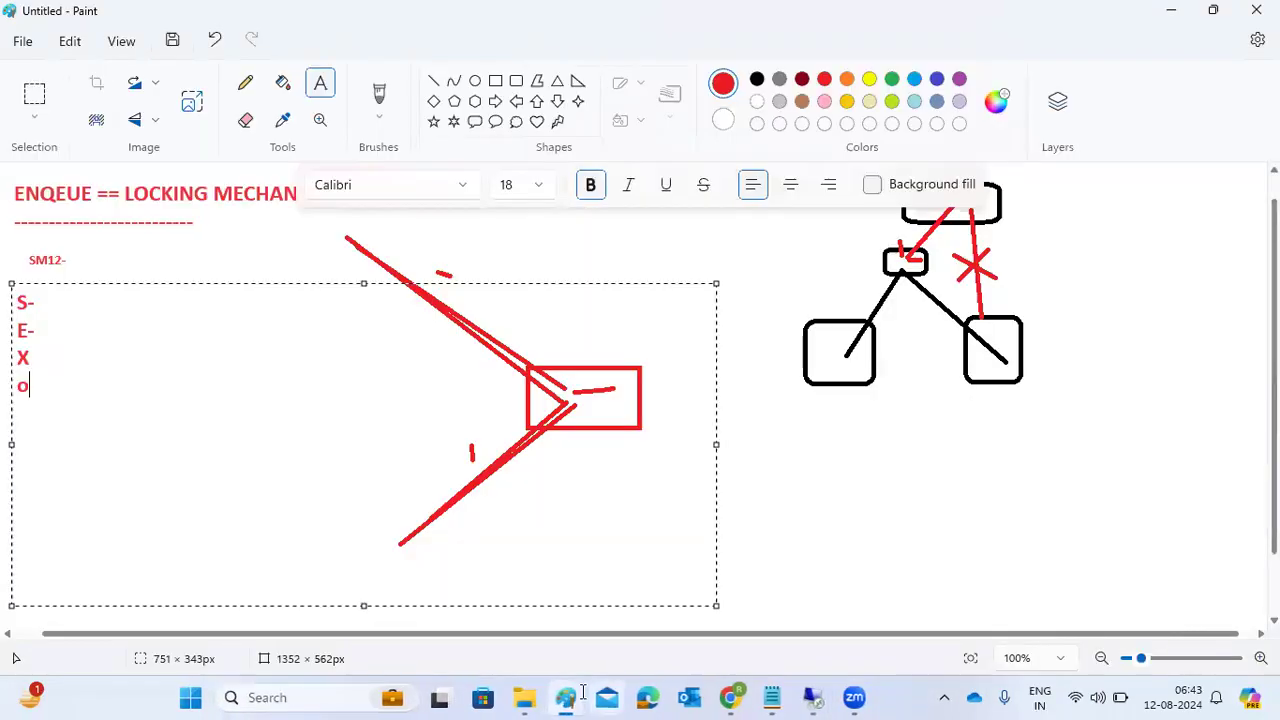
click(572, 698)
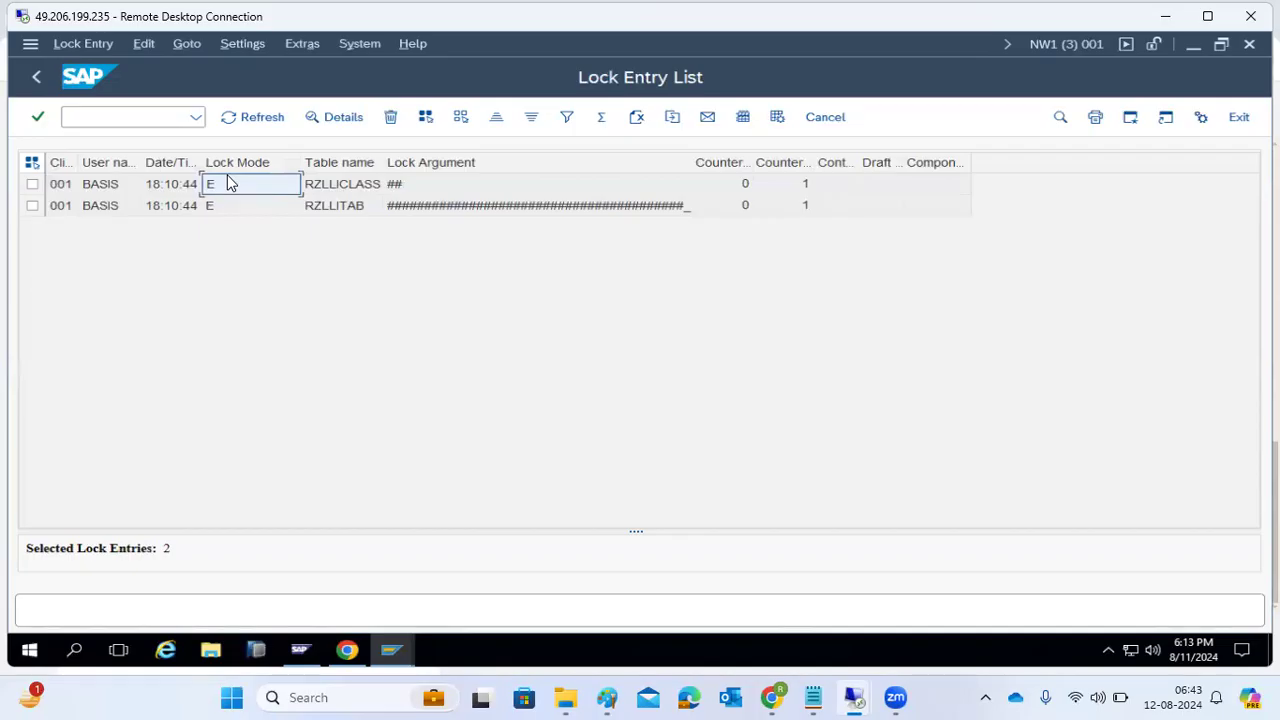
- Return to the lock selection, list and refresh the entries for client *, and widen the Date/Time column
click(36, 76)
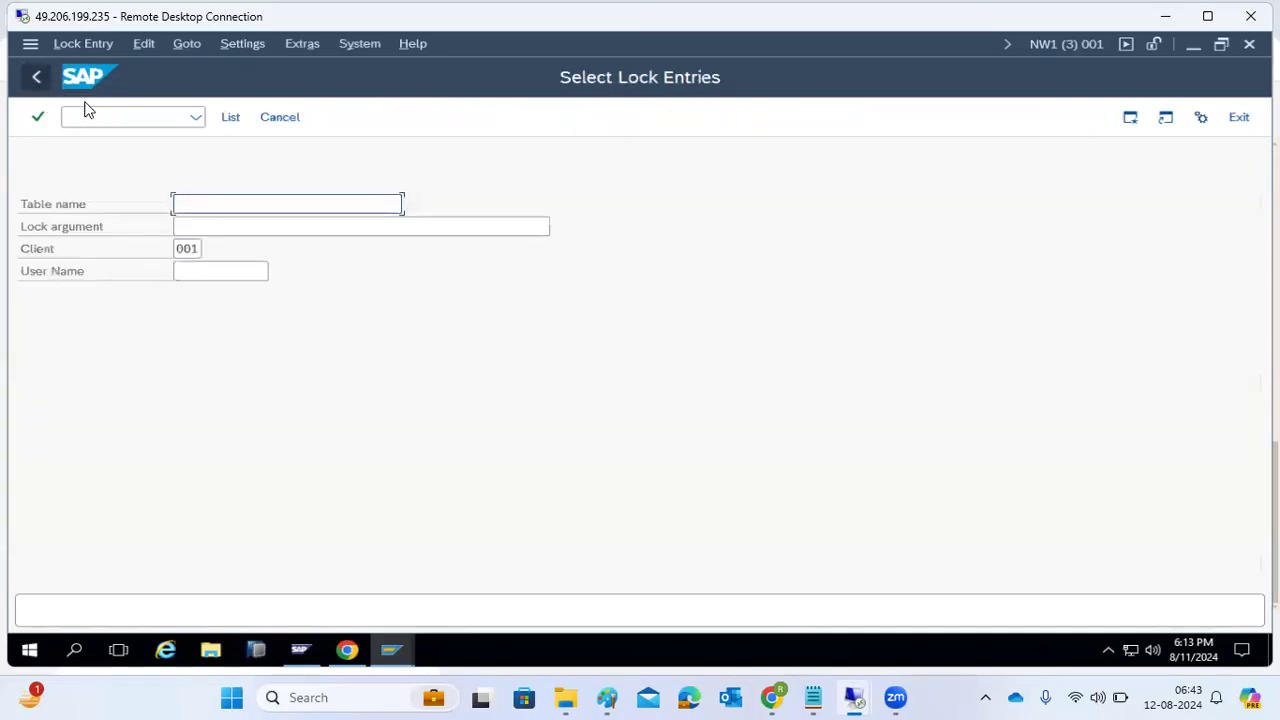
click(190, 250)
double_click(191, 252)
text(*)
click(229, 119)
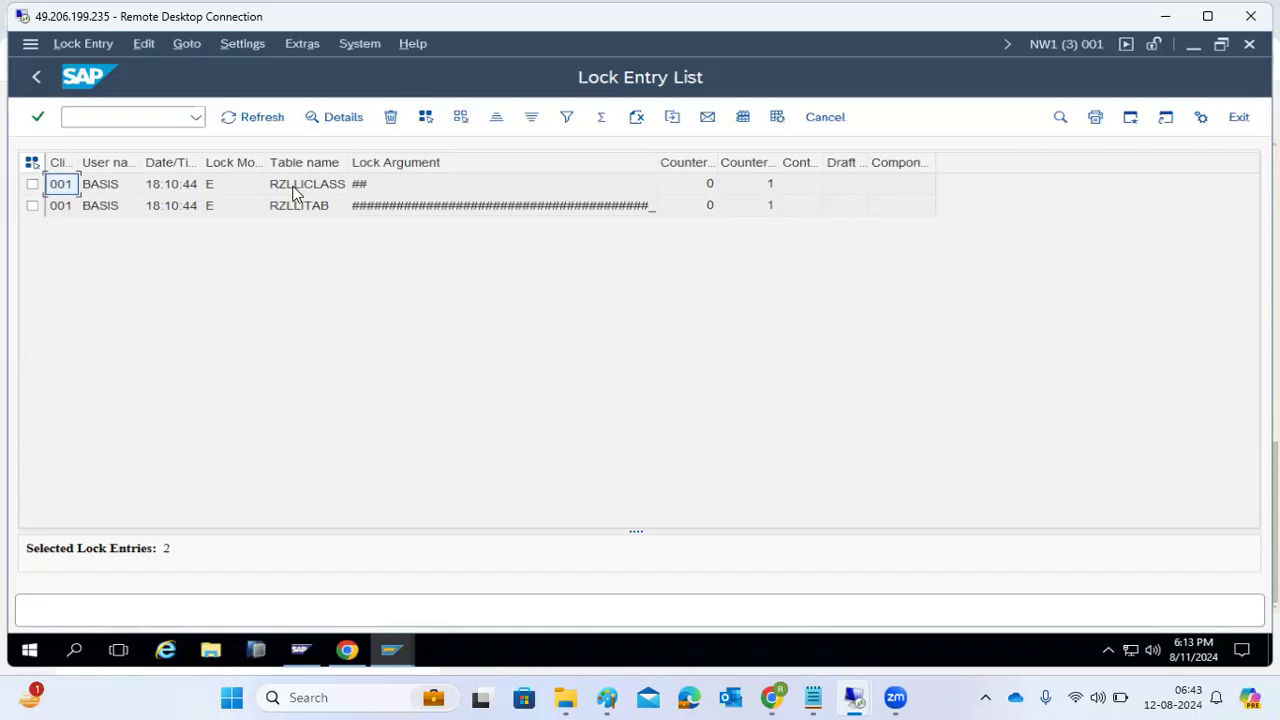
click(260, 119)
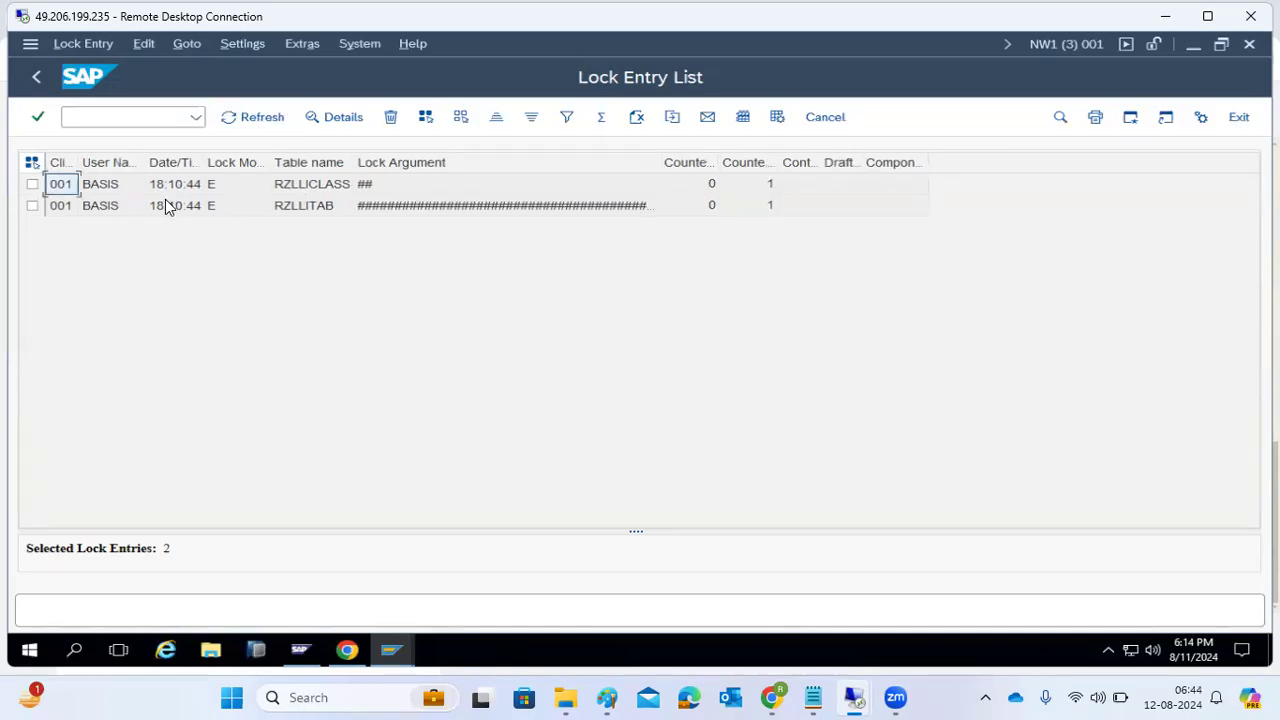
drag(205, 164, 255, 164)
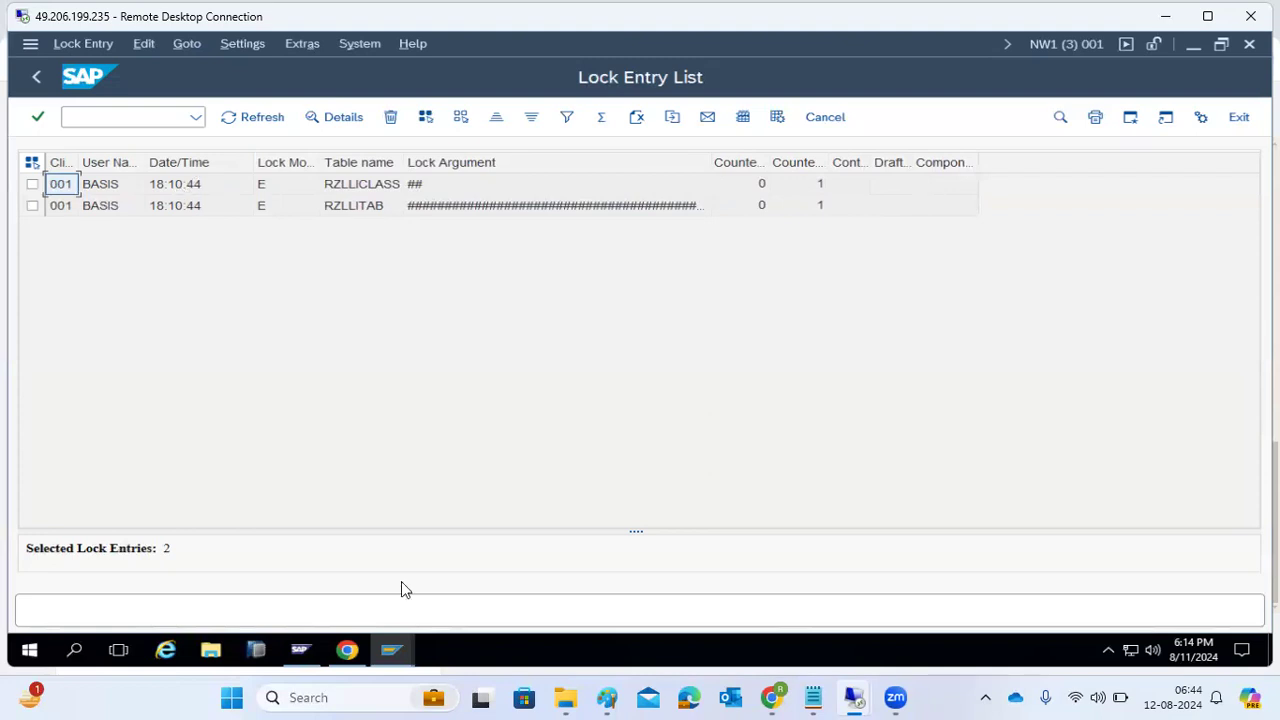
- Check the open Create Assignment dialog in the Maintain Logon Groups session, and return to refresh the Lock Entry List
click(398, 652)
click(455, 600)
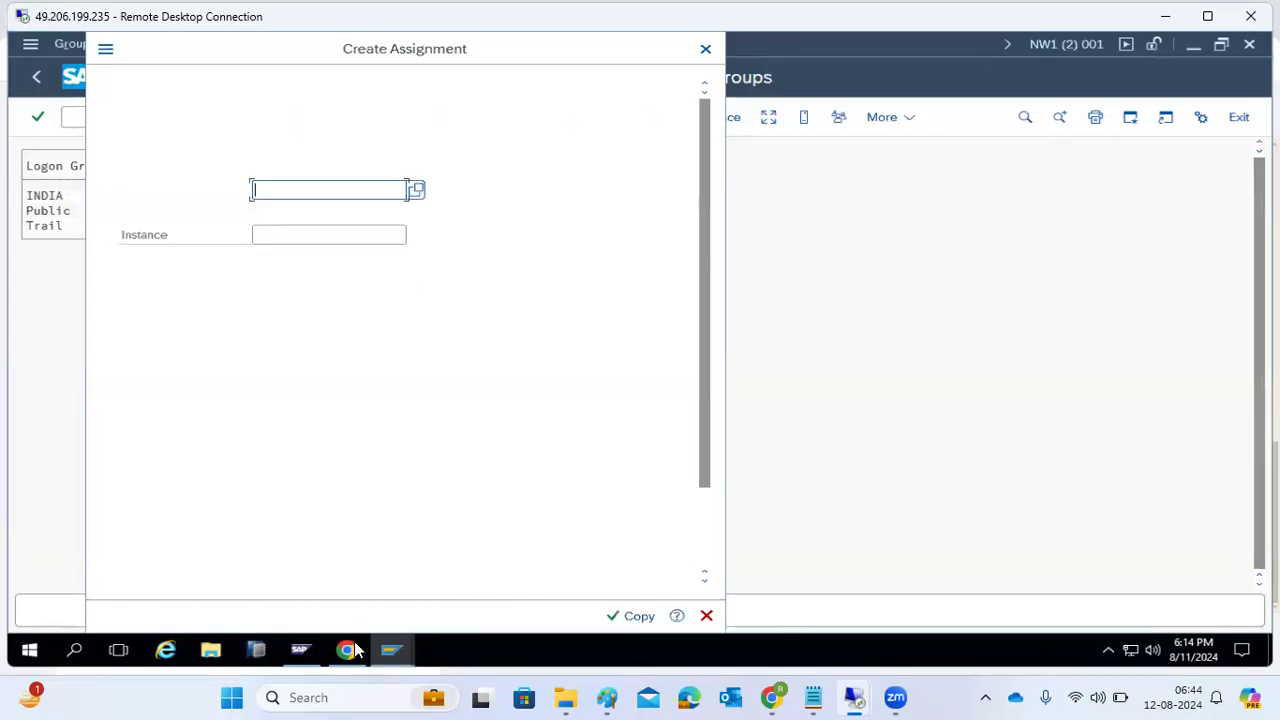
click(386, 660)
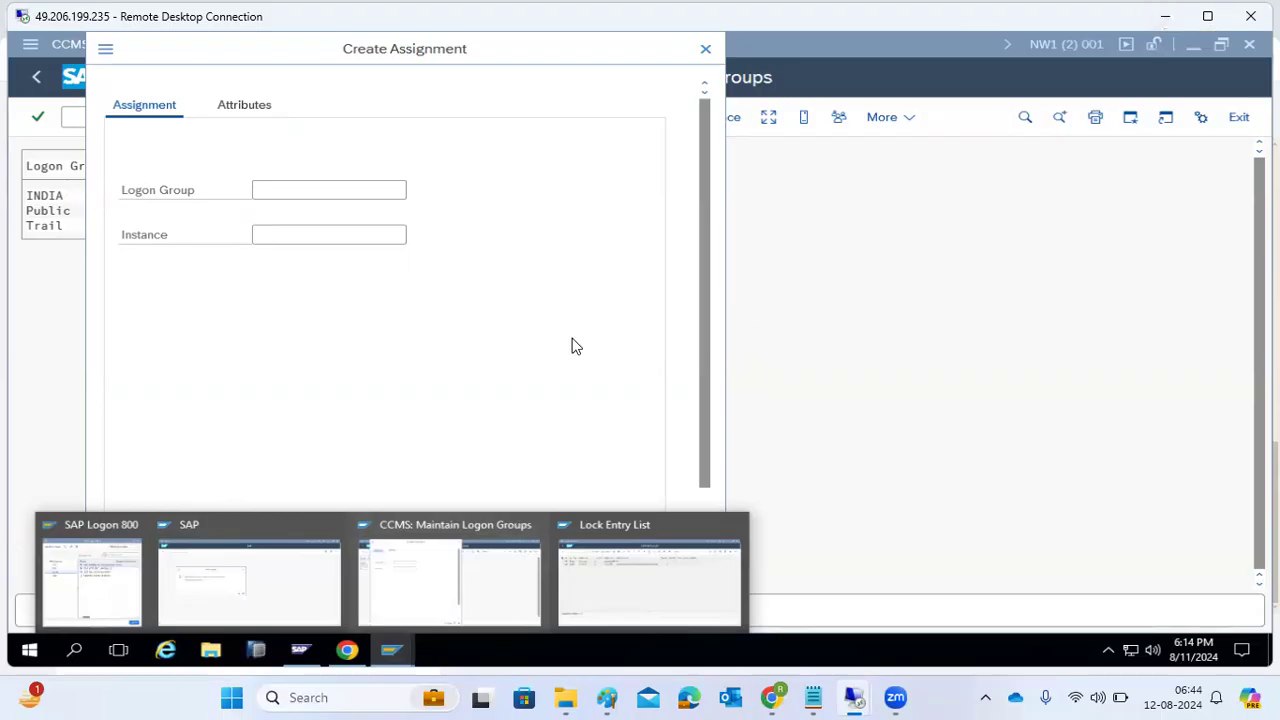
click(612, 585)
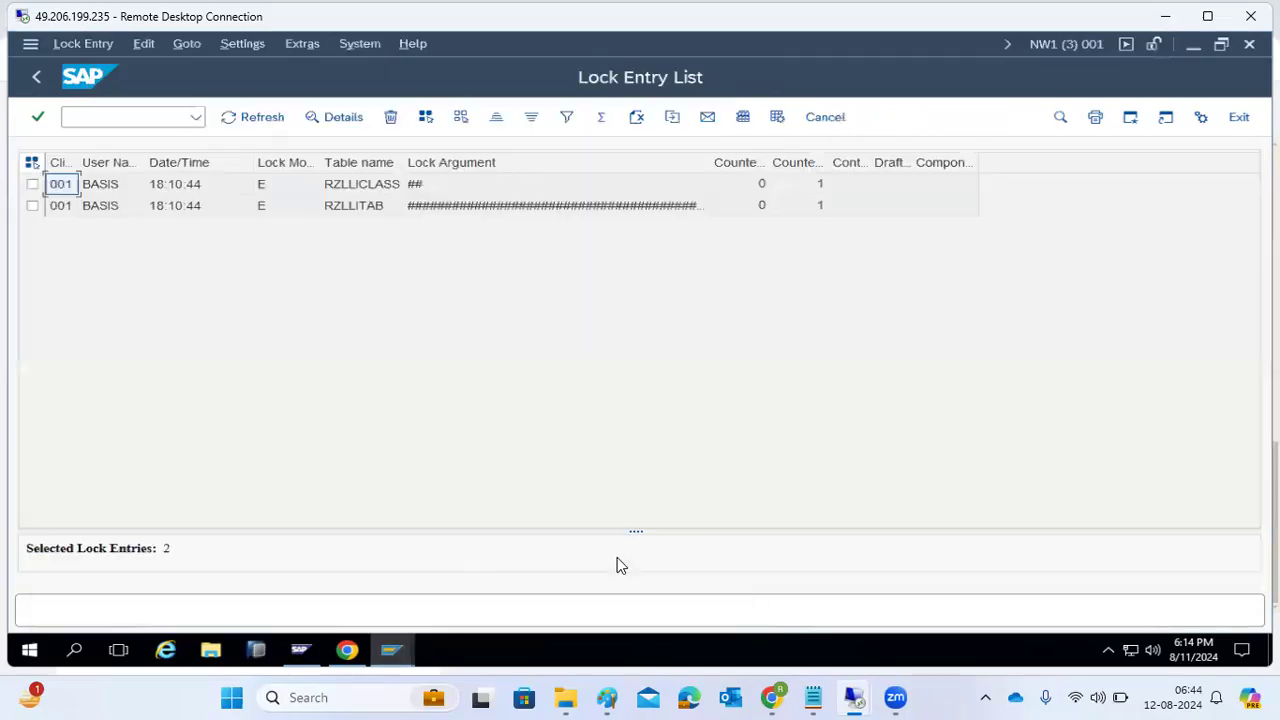
click(251, 117)
- Highlight the table lock message in the blocked SAP session, and go back to the Lock Entry List to refresh it again
mouse_move(392, 651)
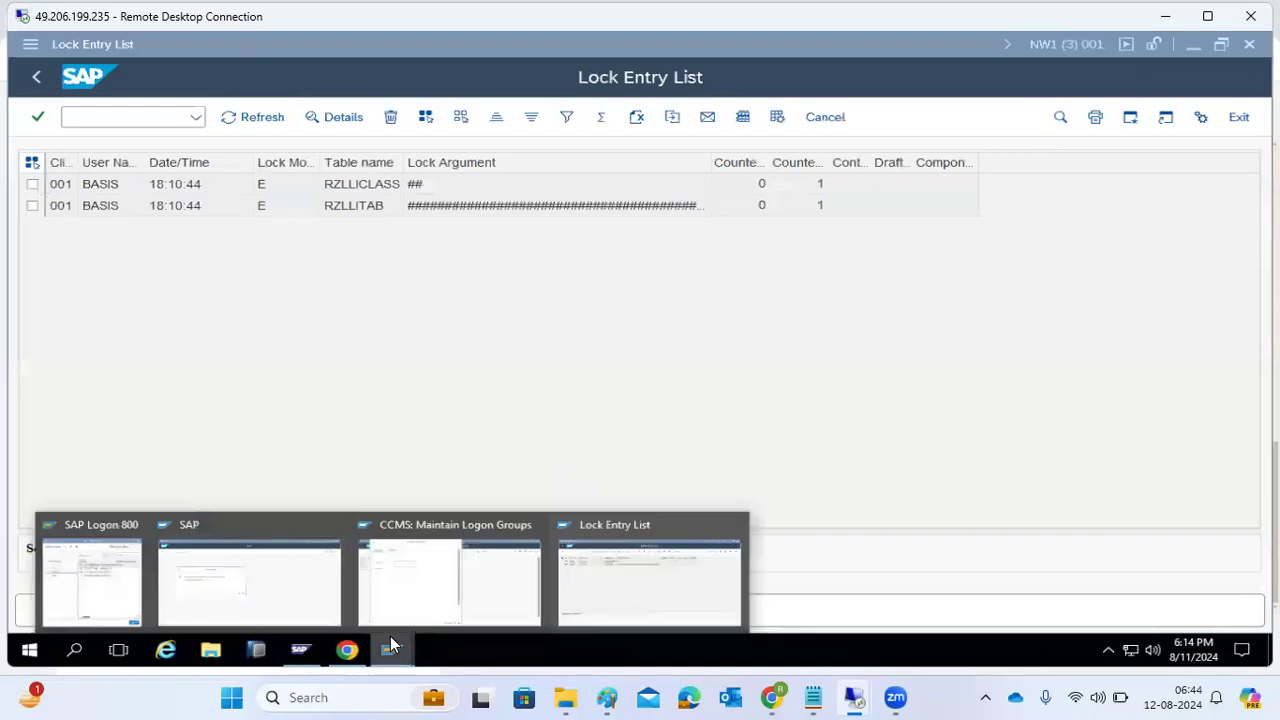
click(265, 563)
drag(243, 292, 483, 302)
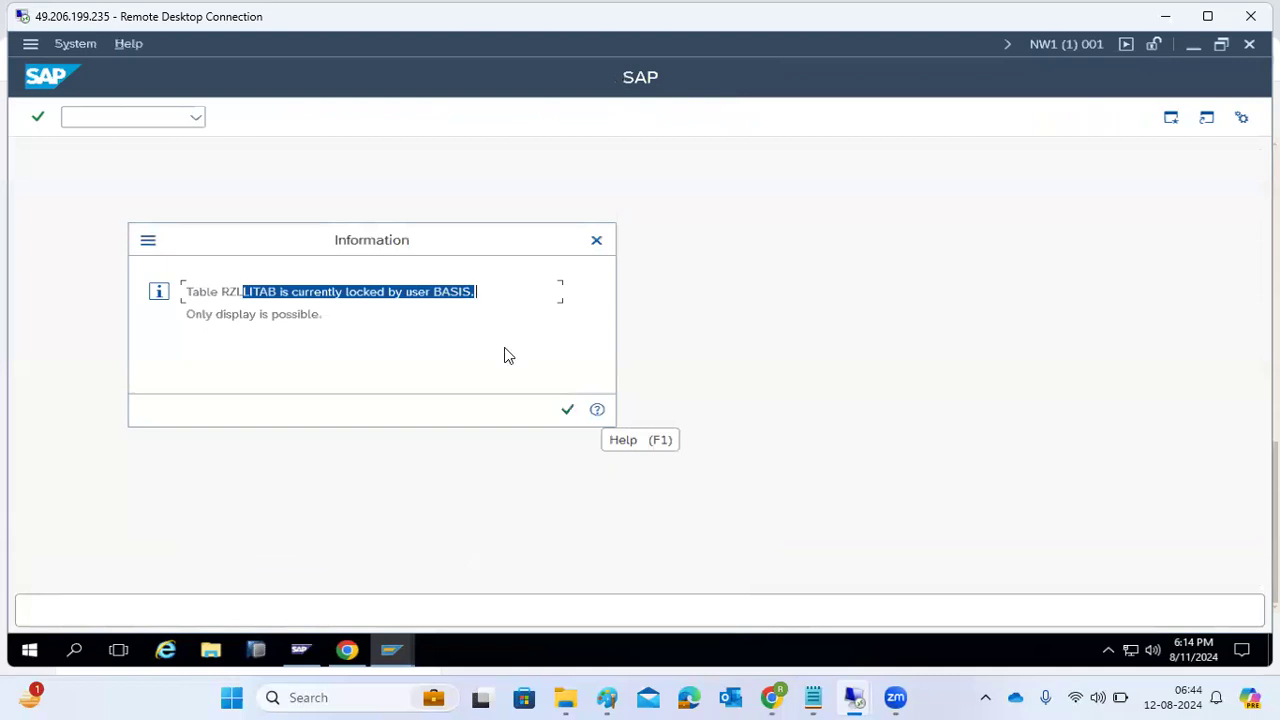
click(392, 651)
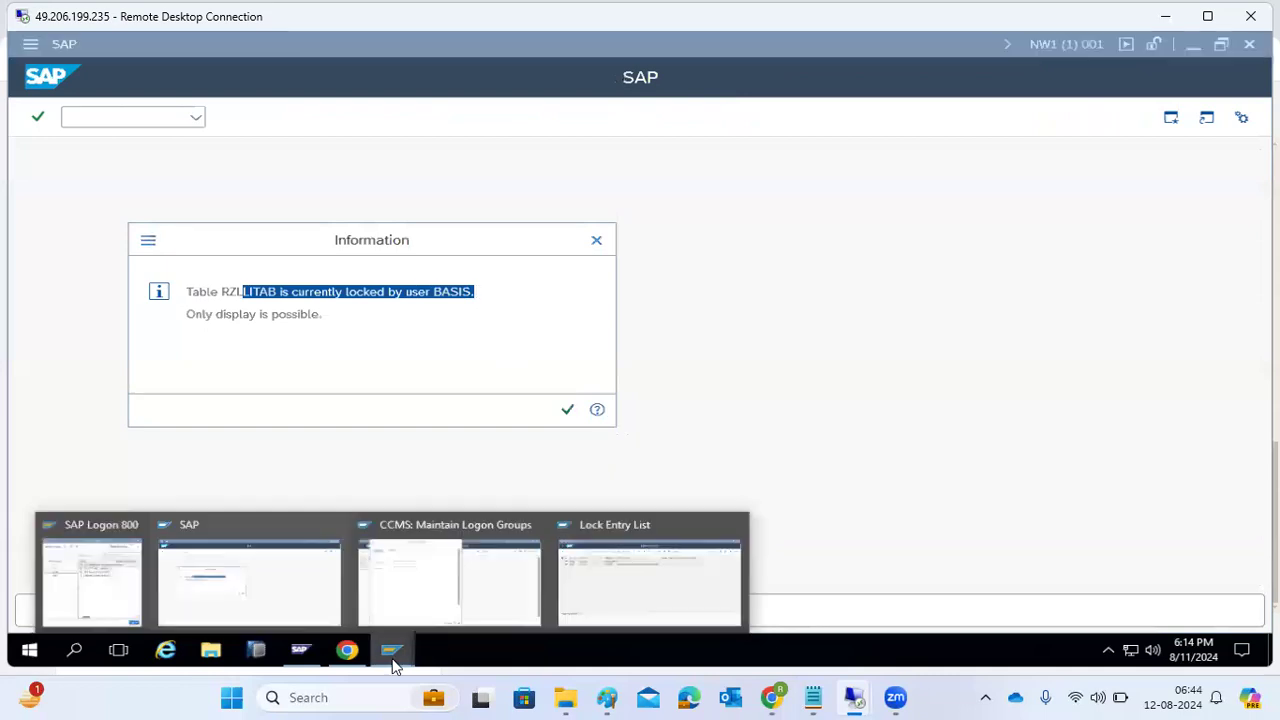
click(594, 572)
click(251, 121)
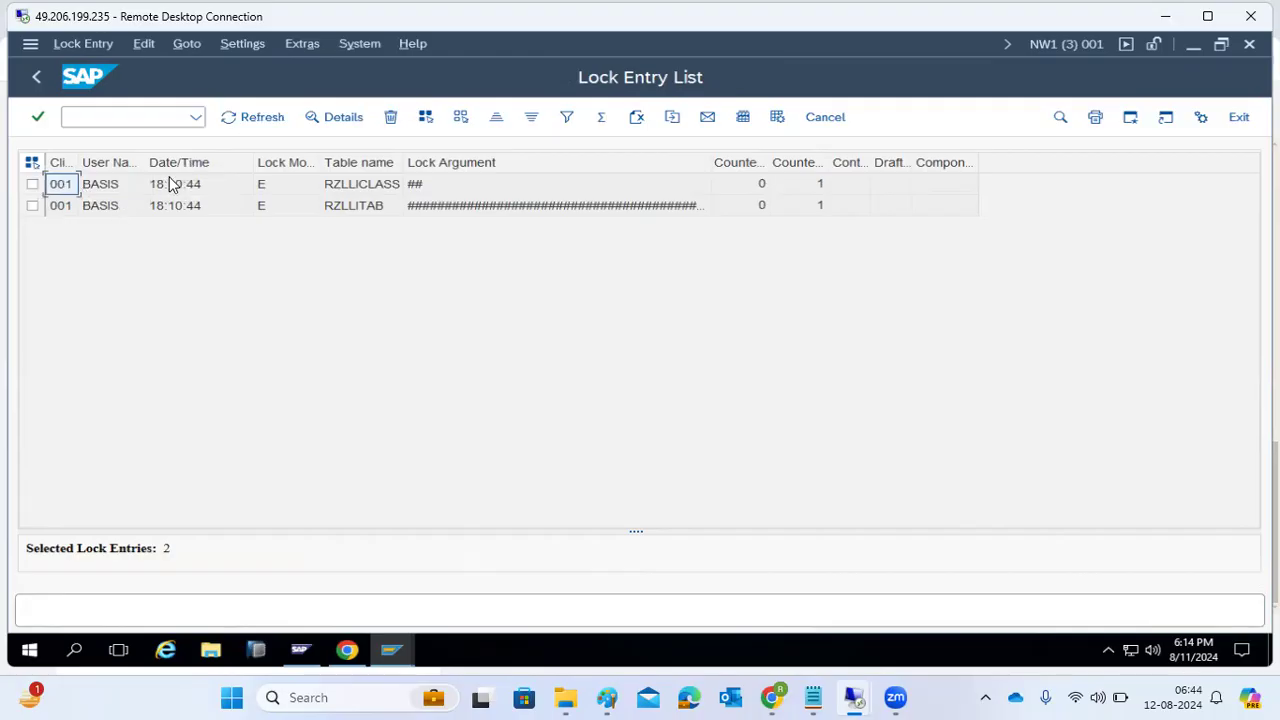
- Select all listed lock entries, delete them with confirmation, and close the Performance Assistant
click(32, 163)
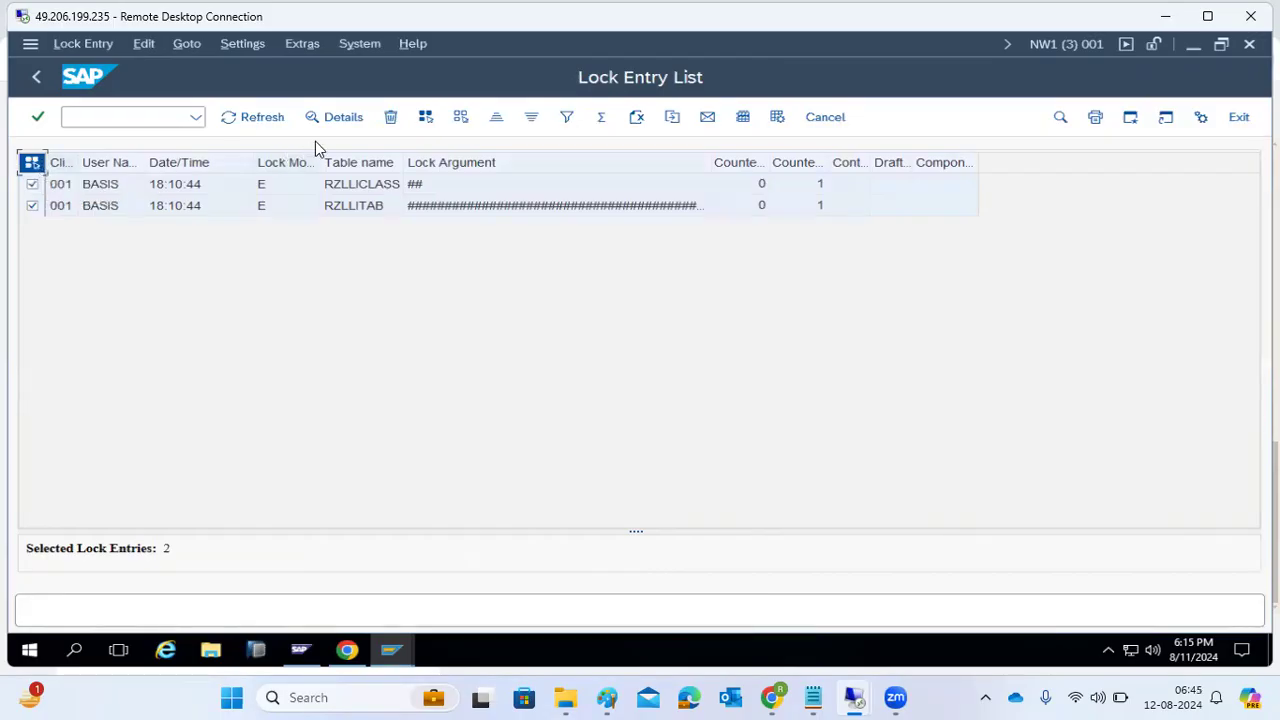
click(390, 117)
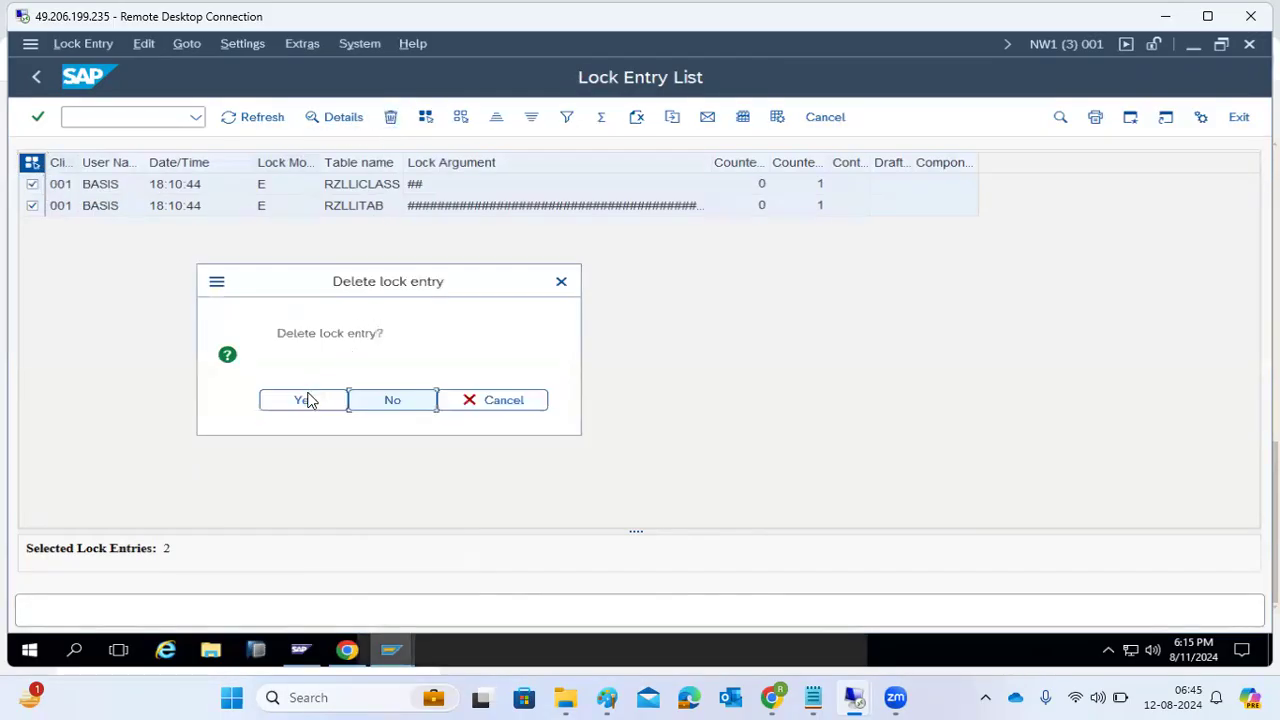
click(303, 400)
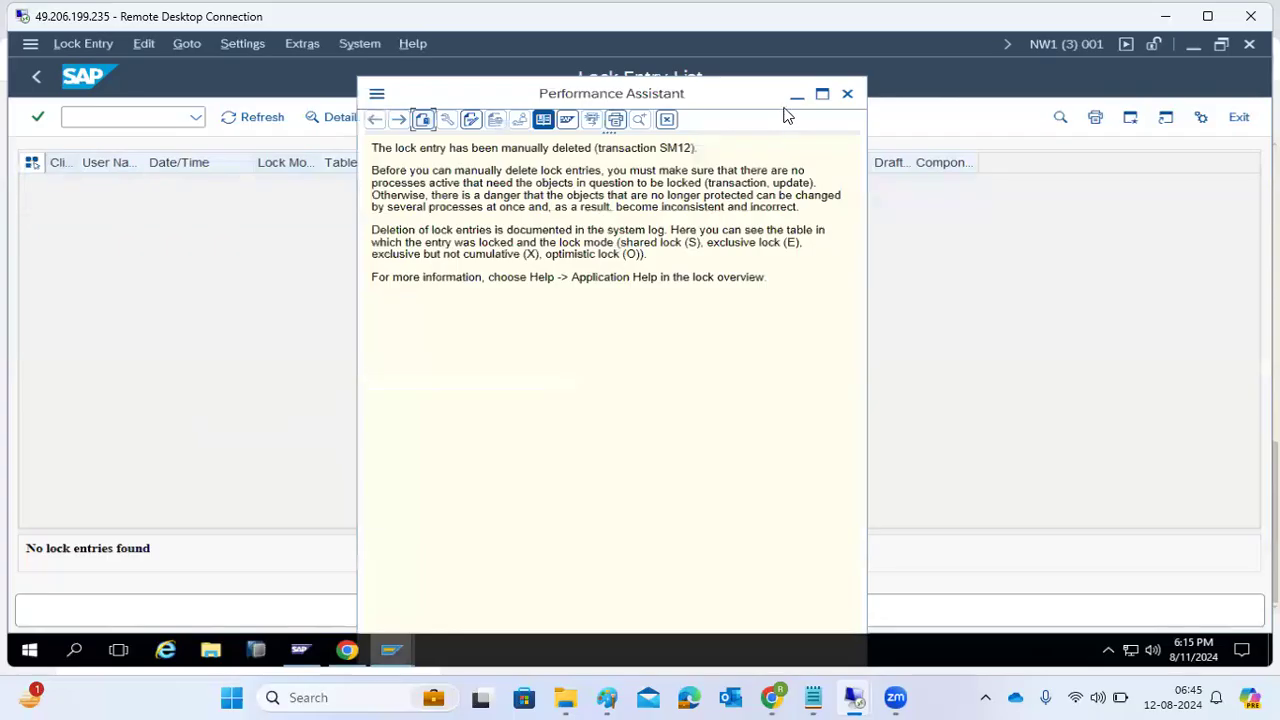
click(847, 93)
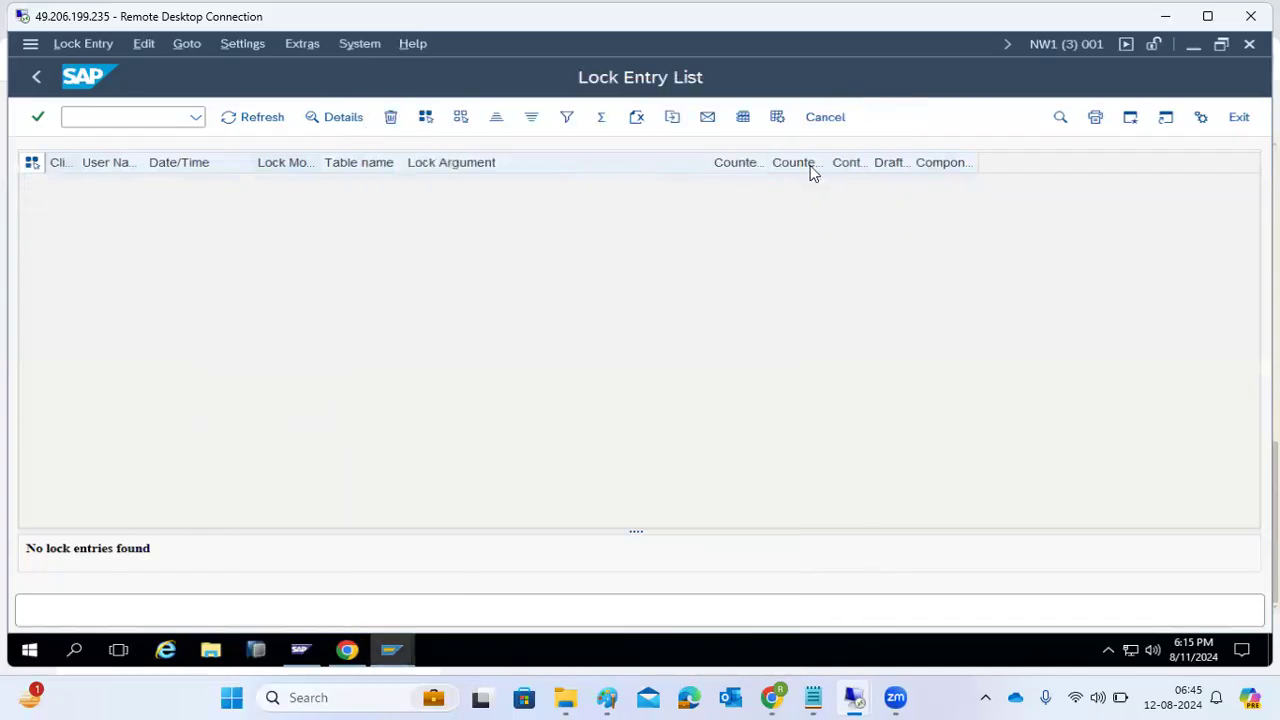
- Leave the lock list, run SM12 again, clear the Client and User Name filters, and list the lock entries
click(37, 80)
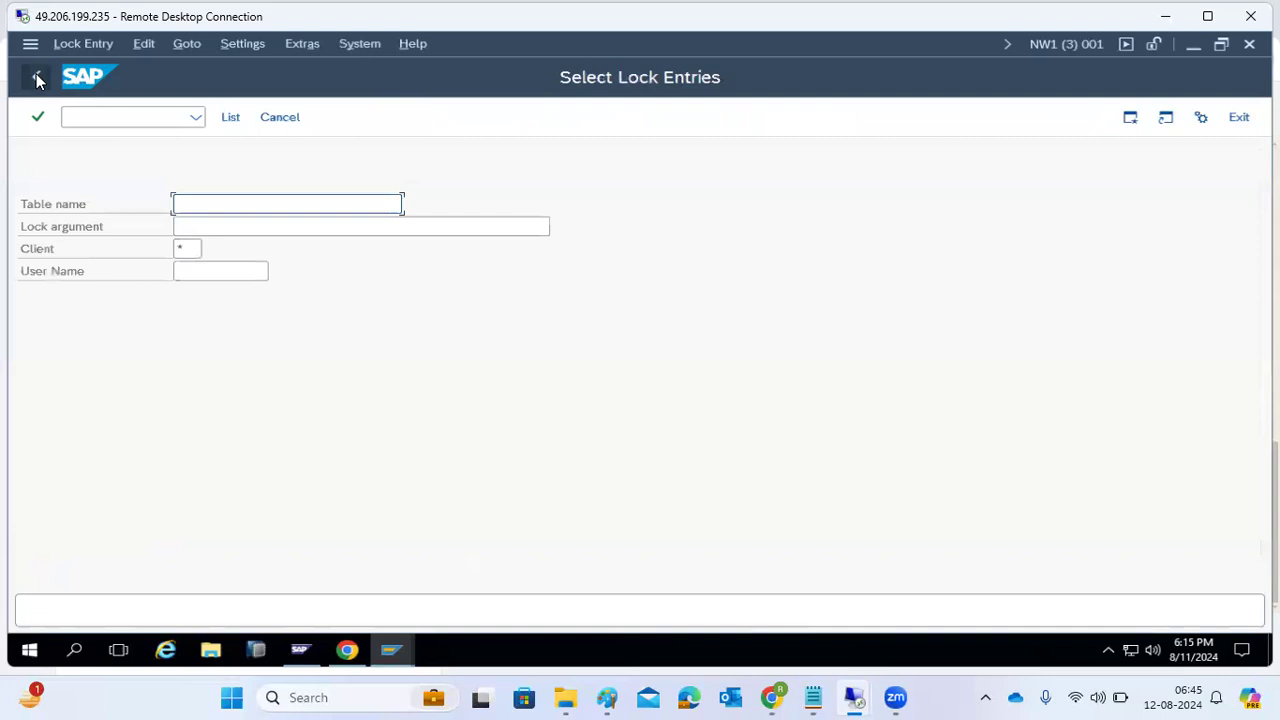
click(37, 80)
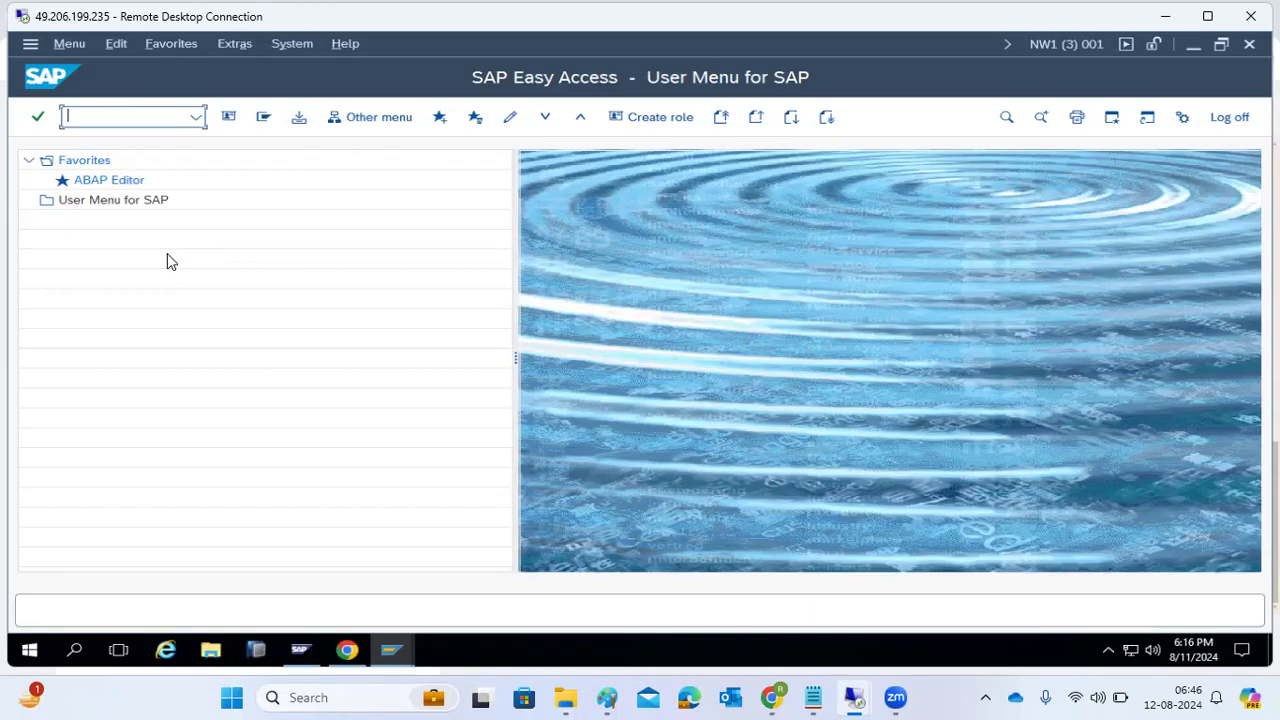
text(sm12)
key(Return)
key(Tab)
key(Tab)
key(Delete)
key(Tab)
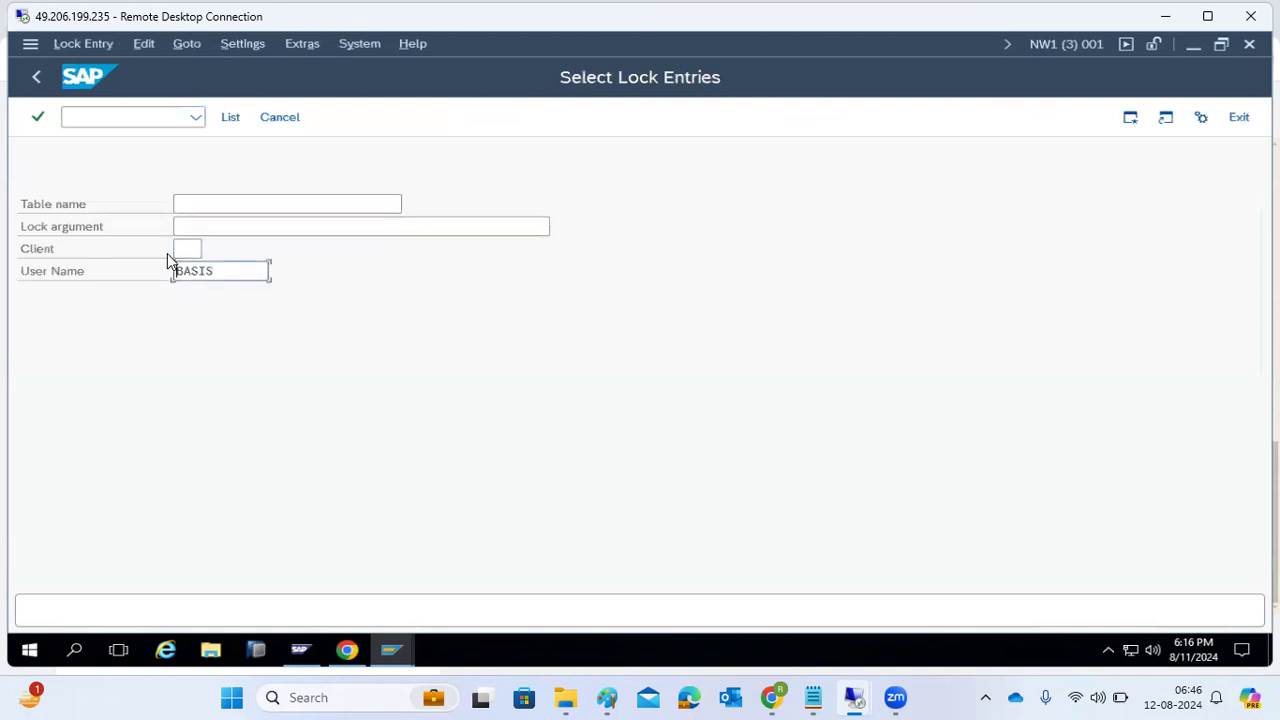
key(Delete)
click(230, 117)
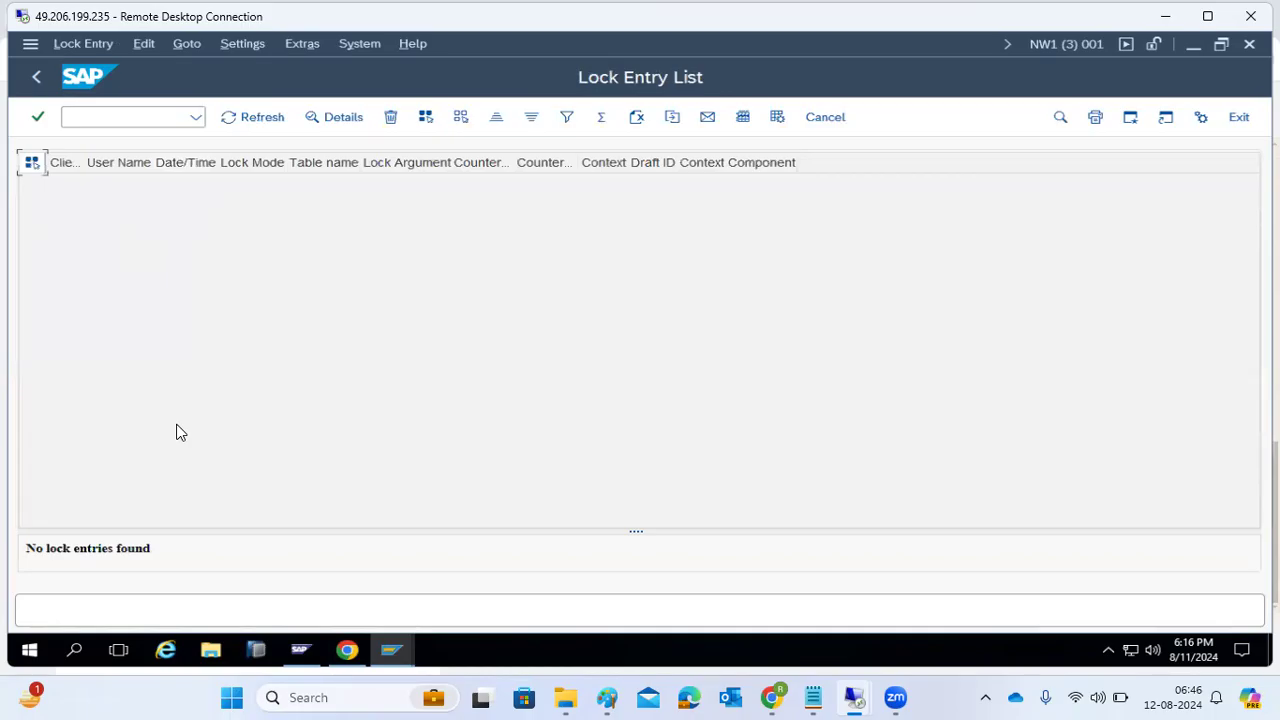
- Open the SAP ECC IDES production system from SAP Logon, and log on as user basis with the account password
click(392, 648)
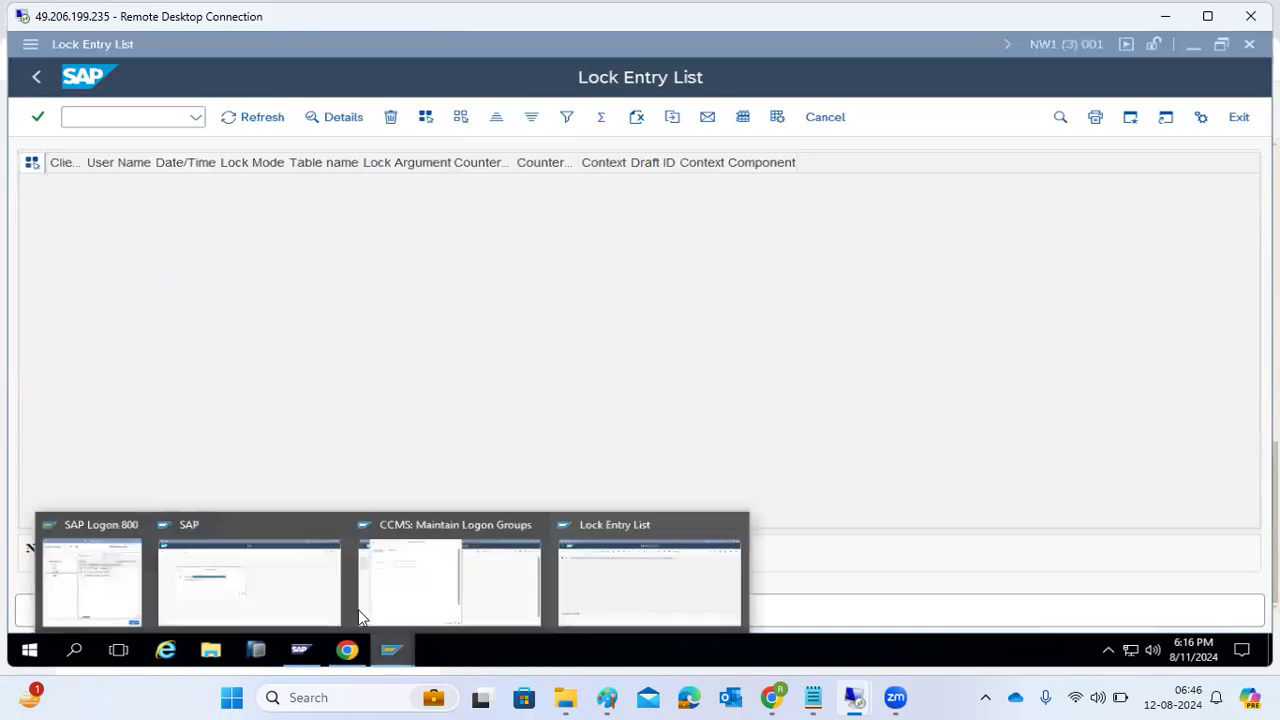
click(135, 589)
click(479, 279)
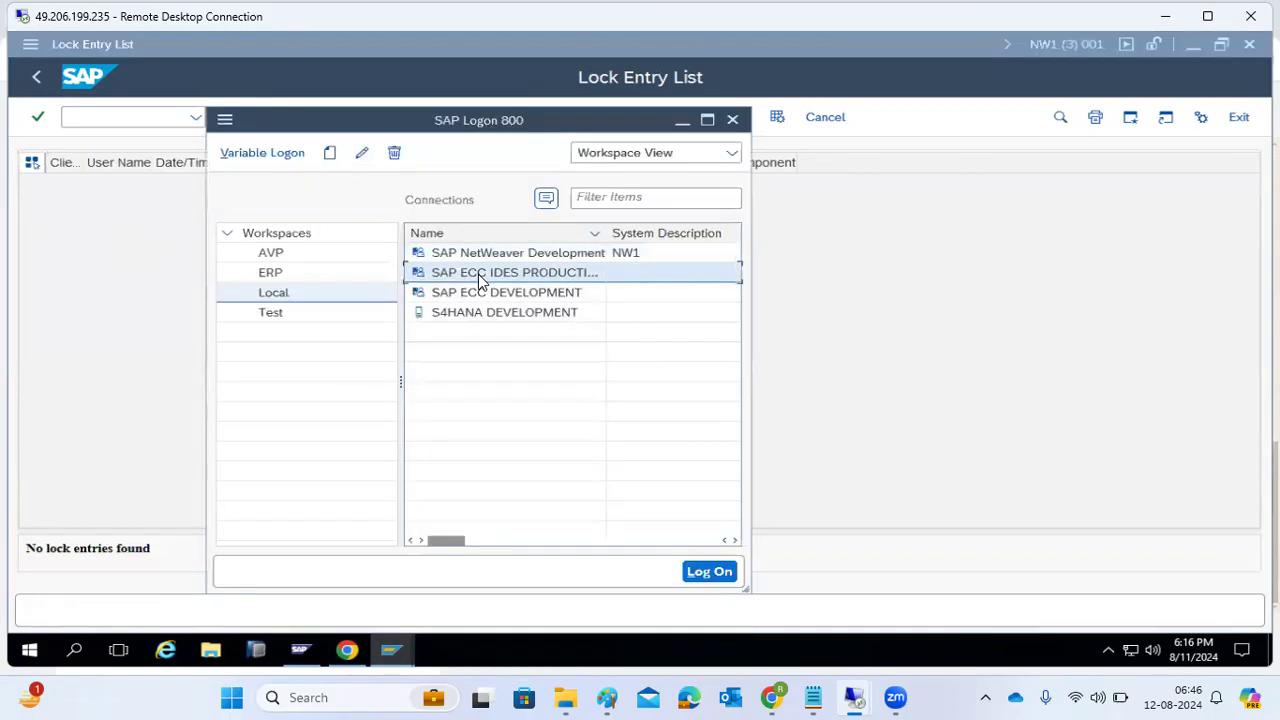
double_click(479, 280)
text(basis)
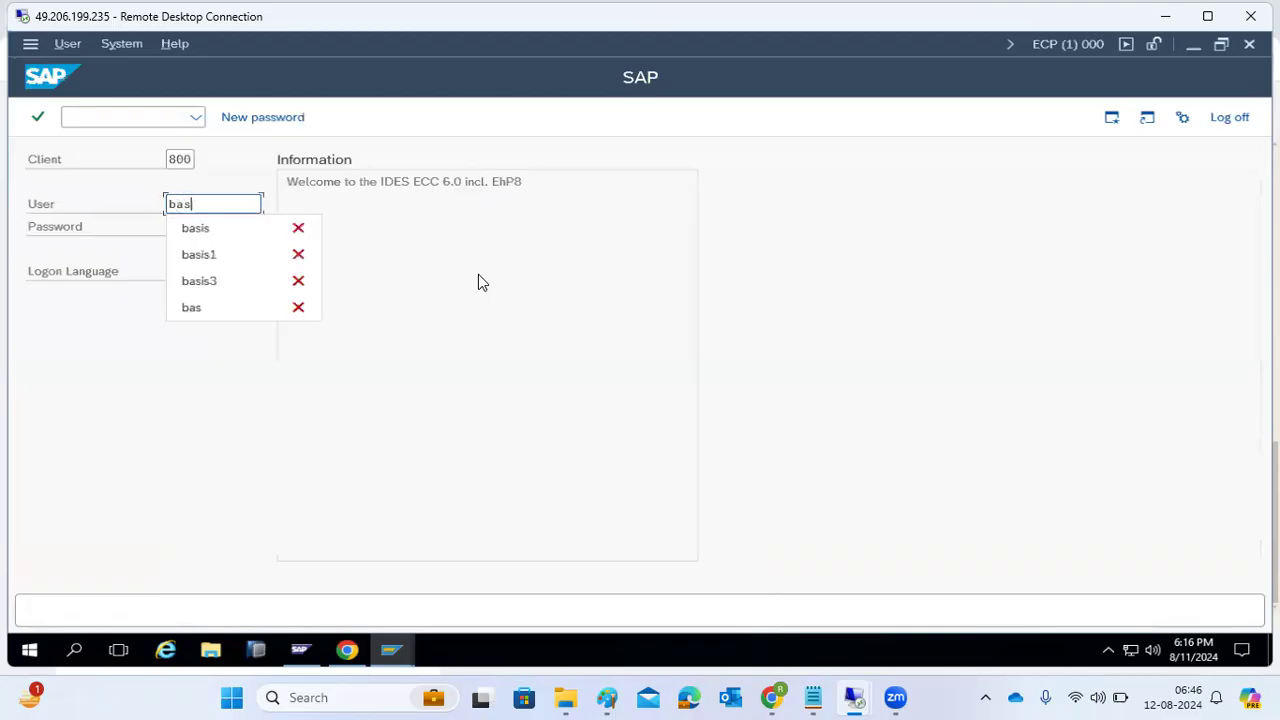
key(Tab)
text(***********)
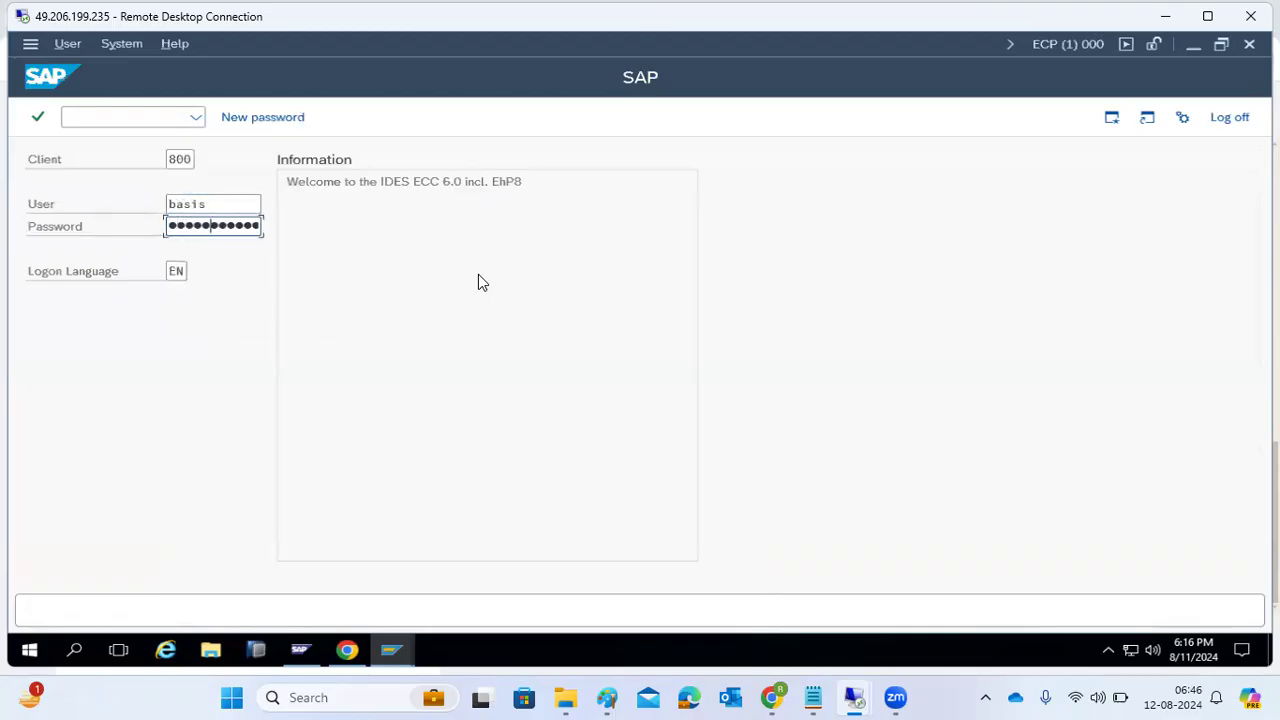
key(Return)
- Run transaction SM12, clear the Client and User Name filters, and list the lock entries
text(sm12)
key(Return)
key(Tab)
key(Tab)
key(shift+End)
key(Delete)
key(Tab)
key(shift+End)
key(Delete)
click(230, 117)
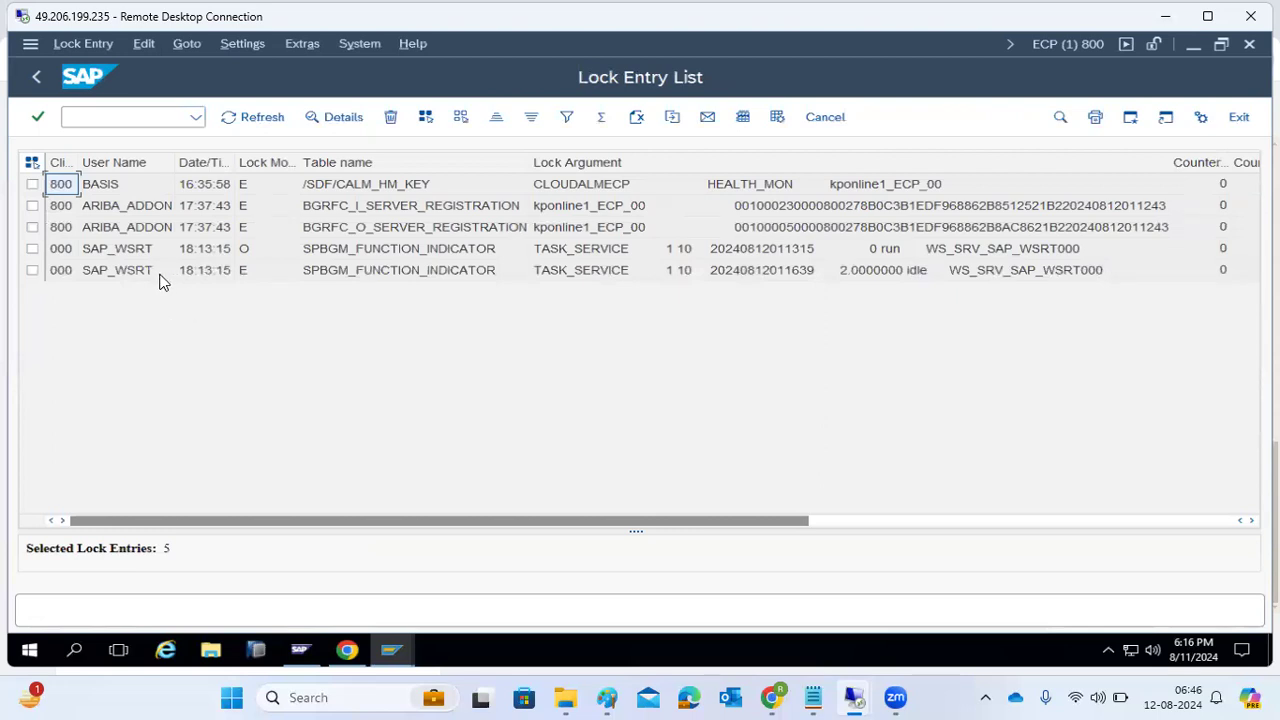
- Examine the lock arguments, table names and lock modes of the listed entries, and refresh the Lock Entry List
click(594, 249)
click(583, 186)
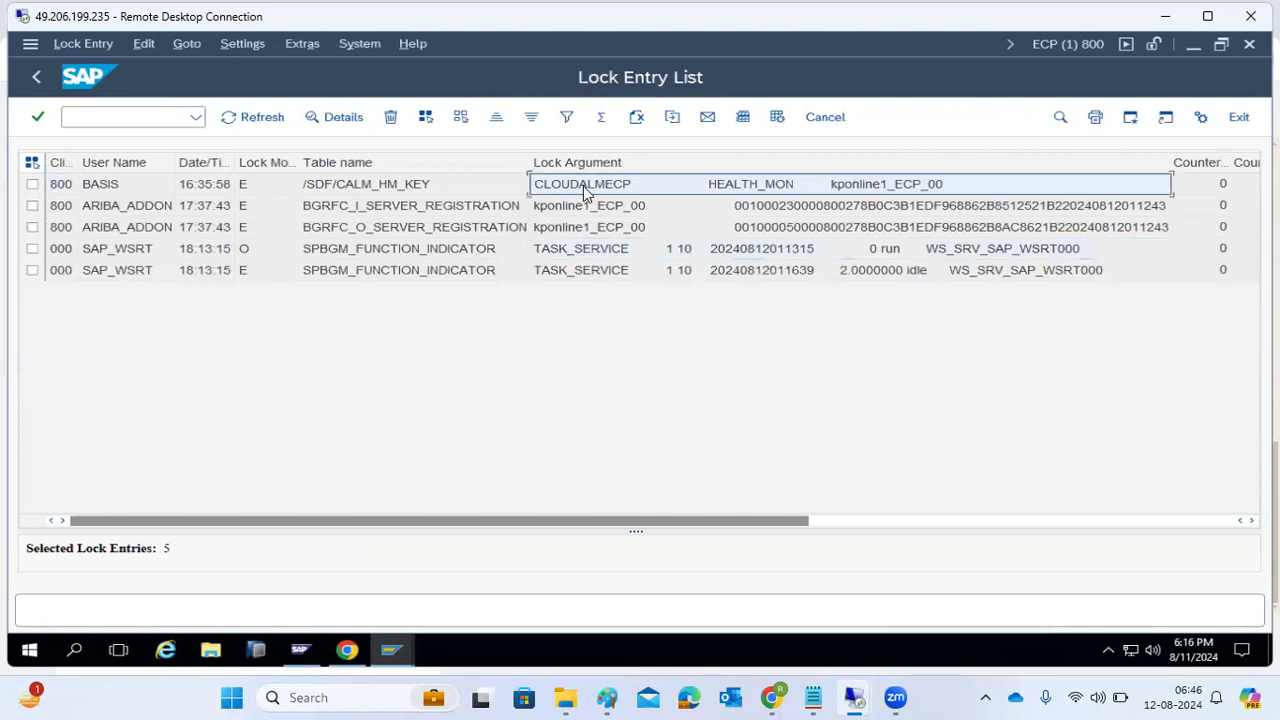
click(324, 230)
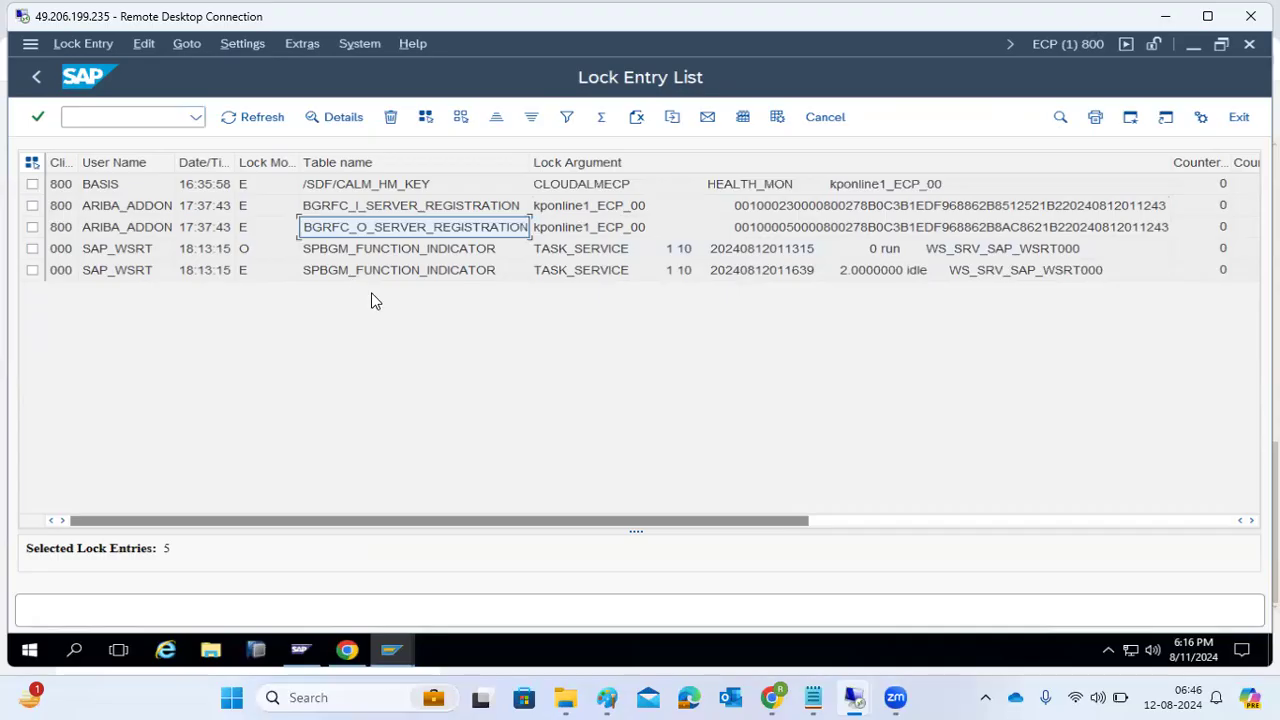
click(249, 254)
click(234, 122)
click(234, 122)
click(234, 122)
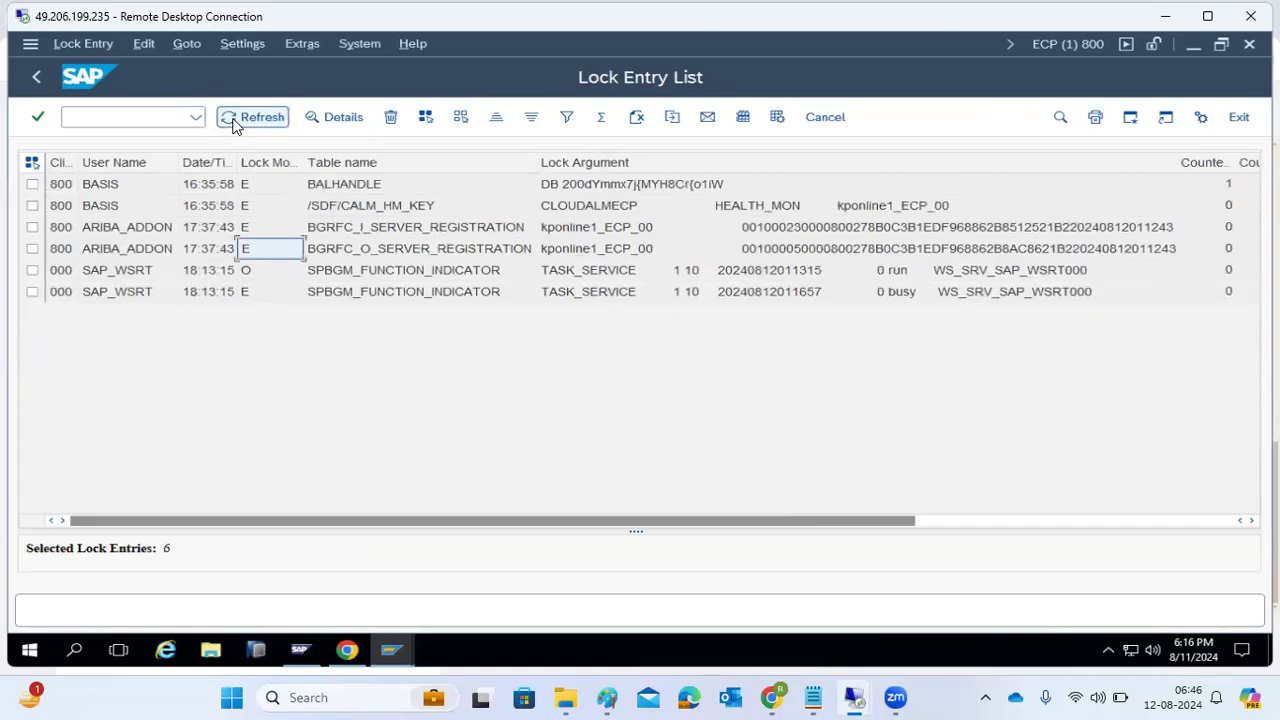
- Compare the Lock Mode values of the SAP_WSRT, BASIS and ARIBA_ADDON entries
click(251, 279)
click(251, 296)
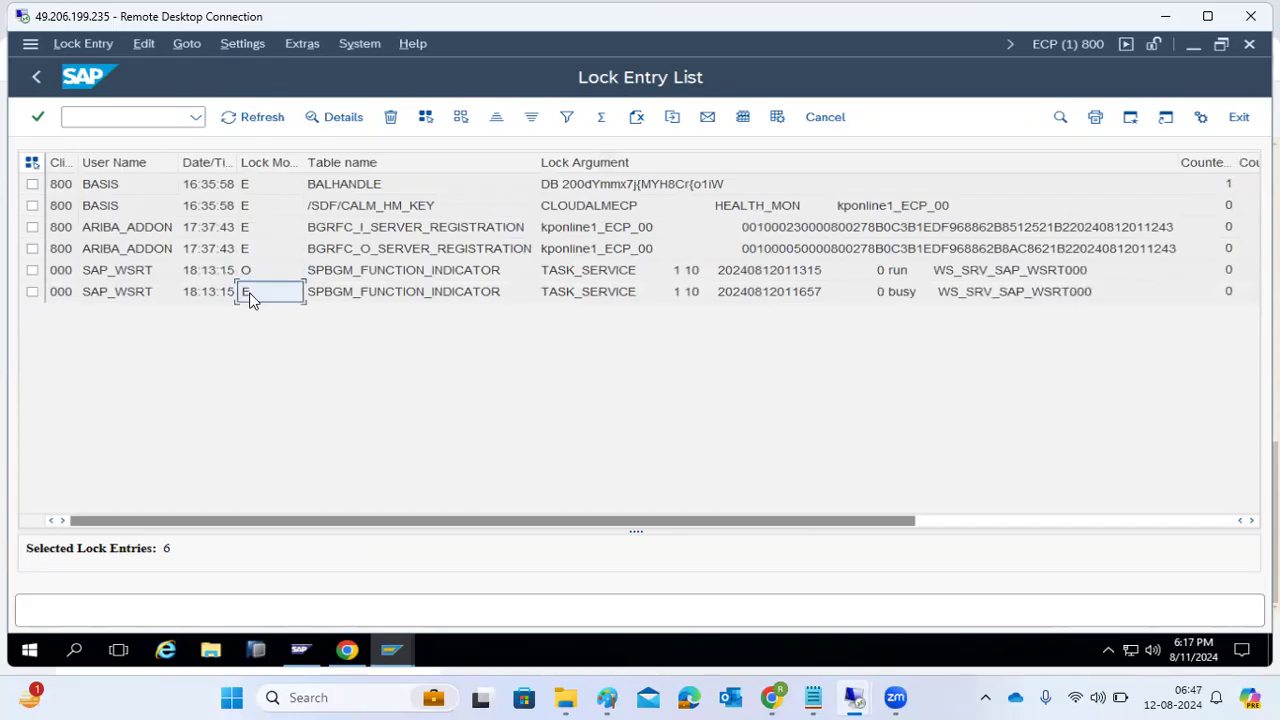
click(255, 265)
click(255, 201)
click(259, 229)
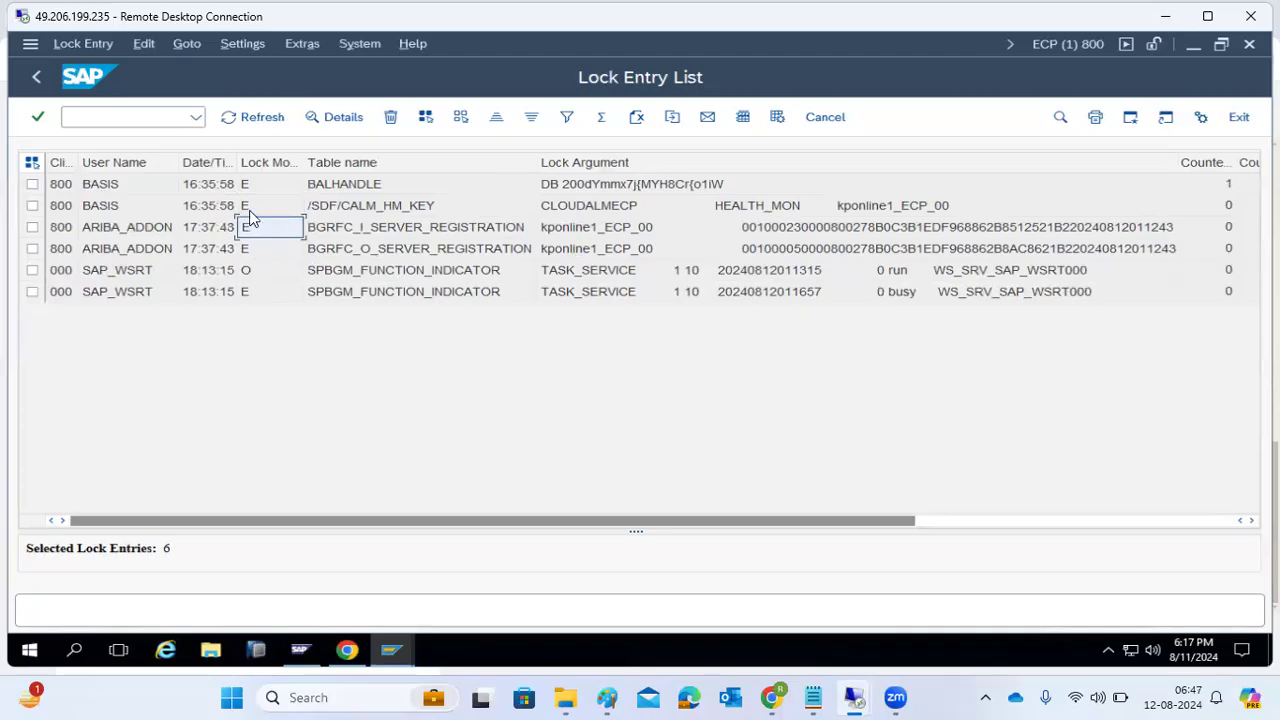
- Switch to Paint to review the S, E, X and O lock mode notes, and return to the remote Lock Entry List
click(1160, 16)
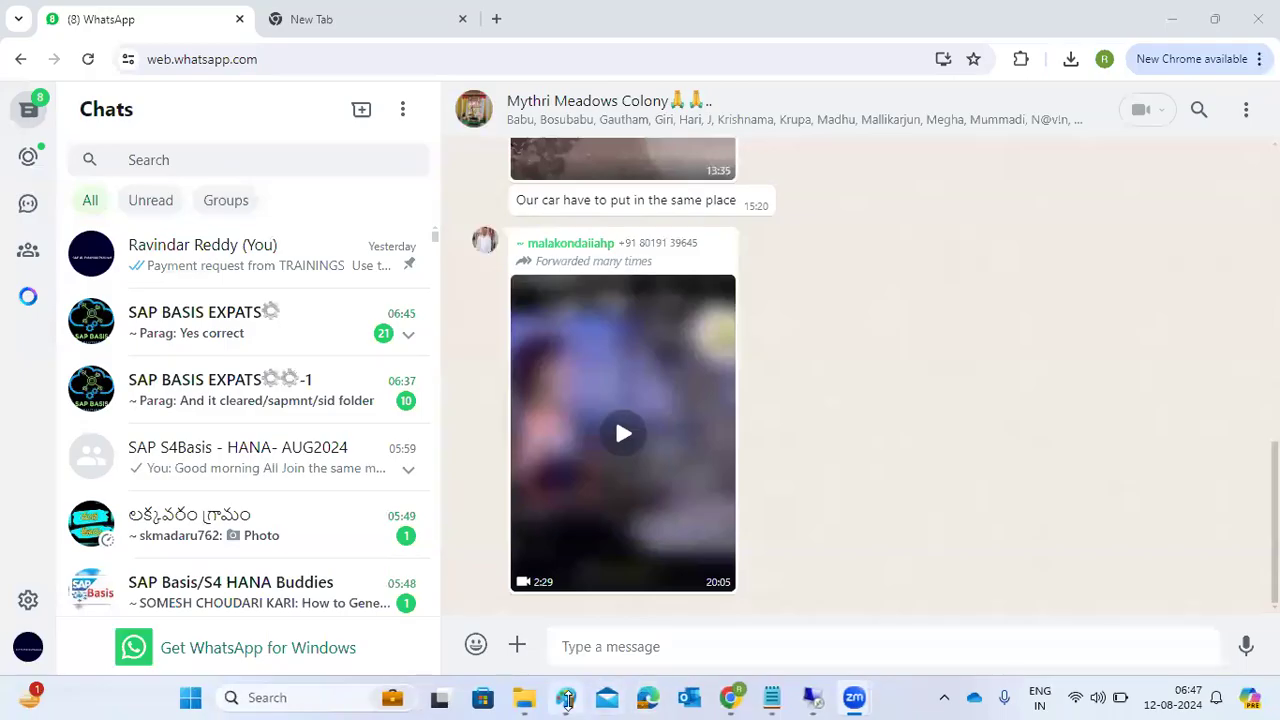
click(566, 700)
click(80, 307)
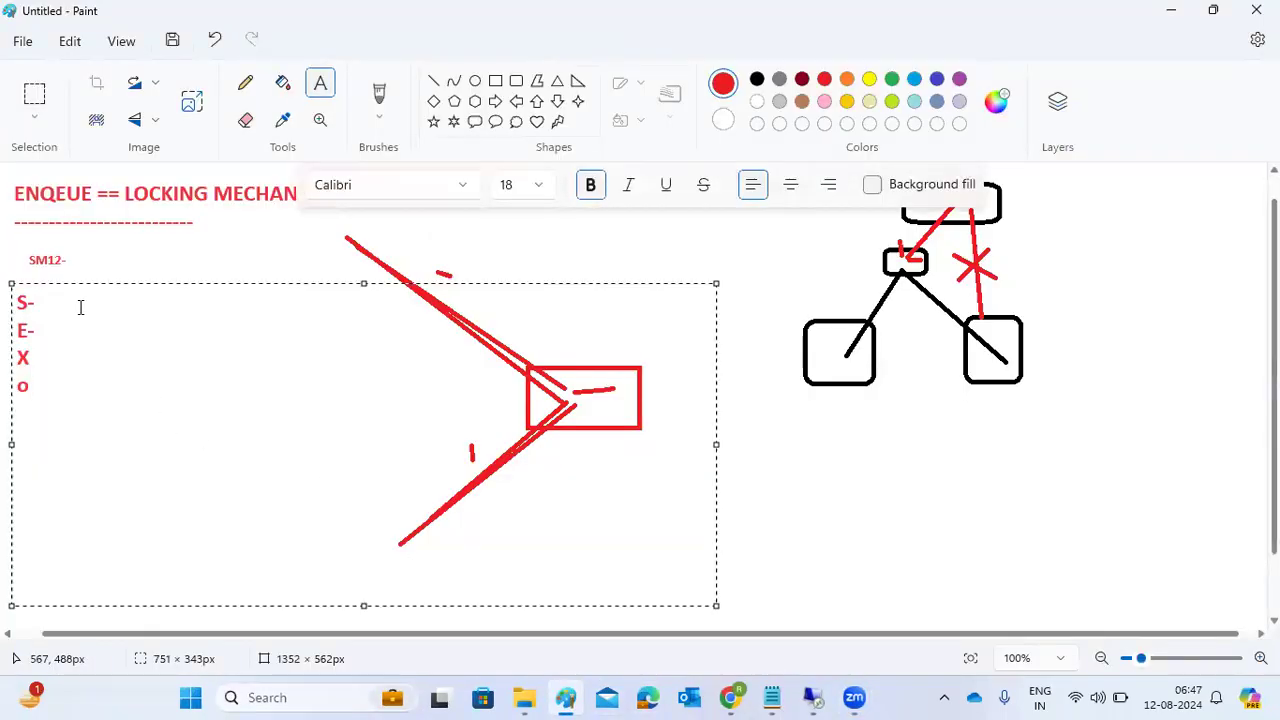
click(72, 339)
click(73, 358)
click(812, 697)
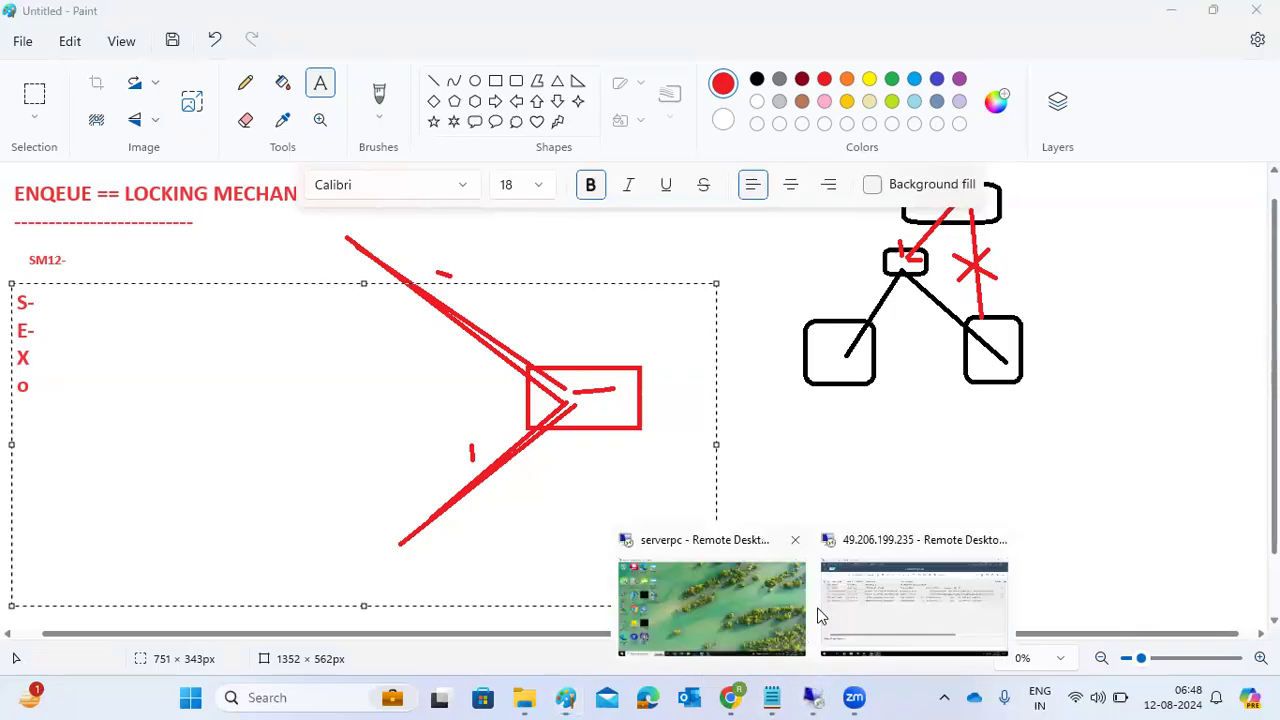
click(871, 595)
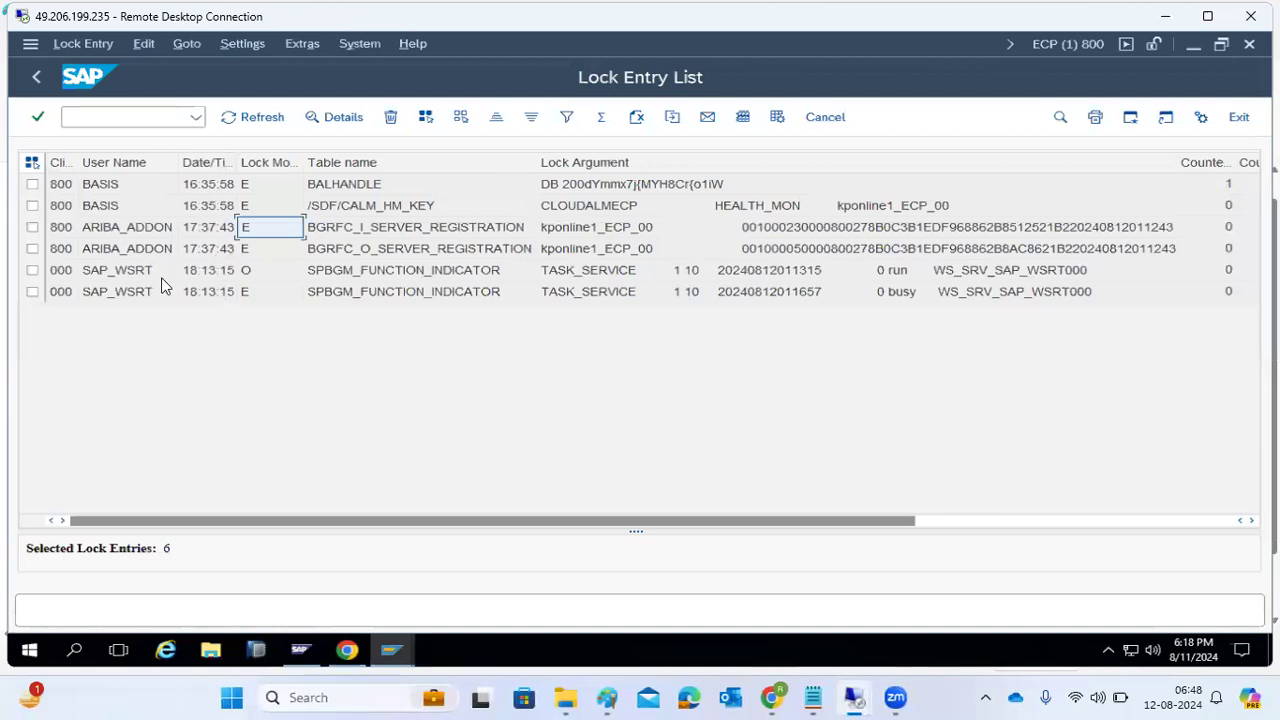
- Mark the SAP_WSRT entry with lock mode E, refresh the Lock Entry List repeatedly, and go back to SAP Easy Access
click(32, 291)
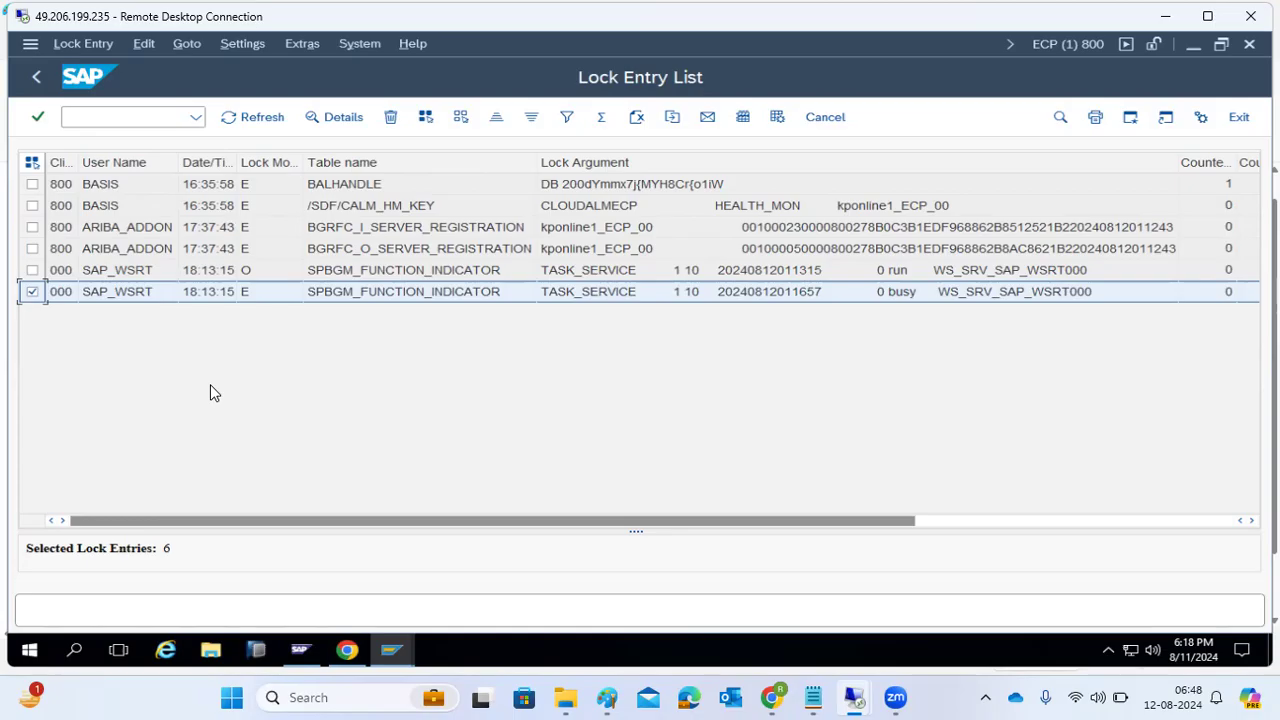
click(250, 120)
click(250, 120)
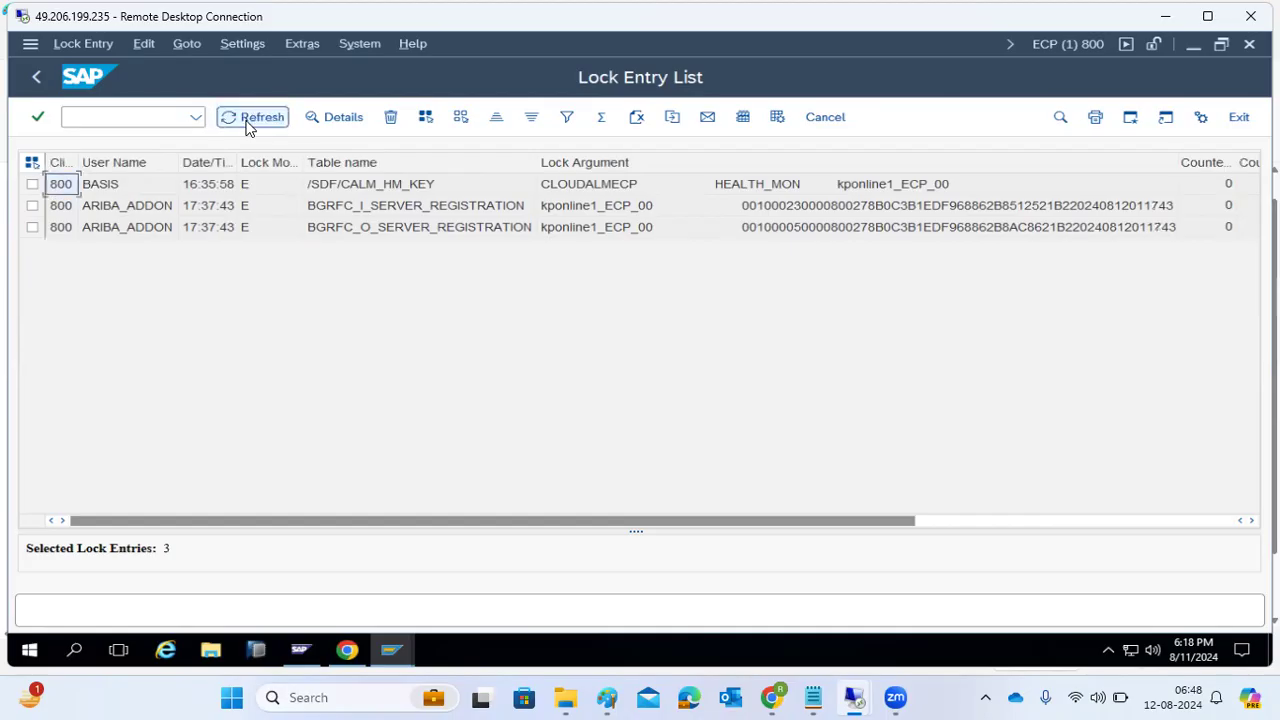
click(248, 120)
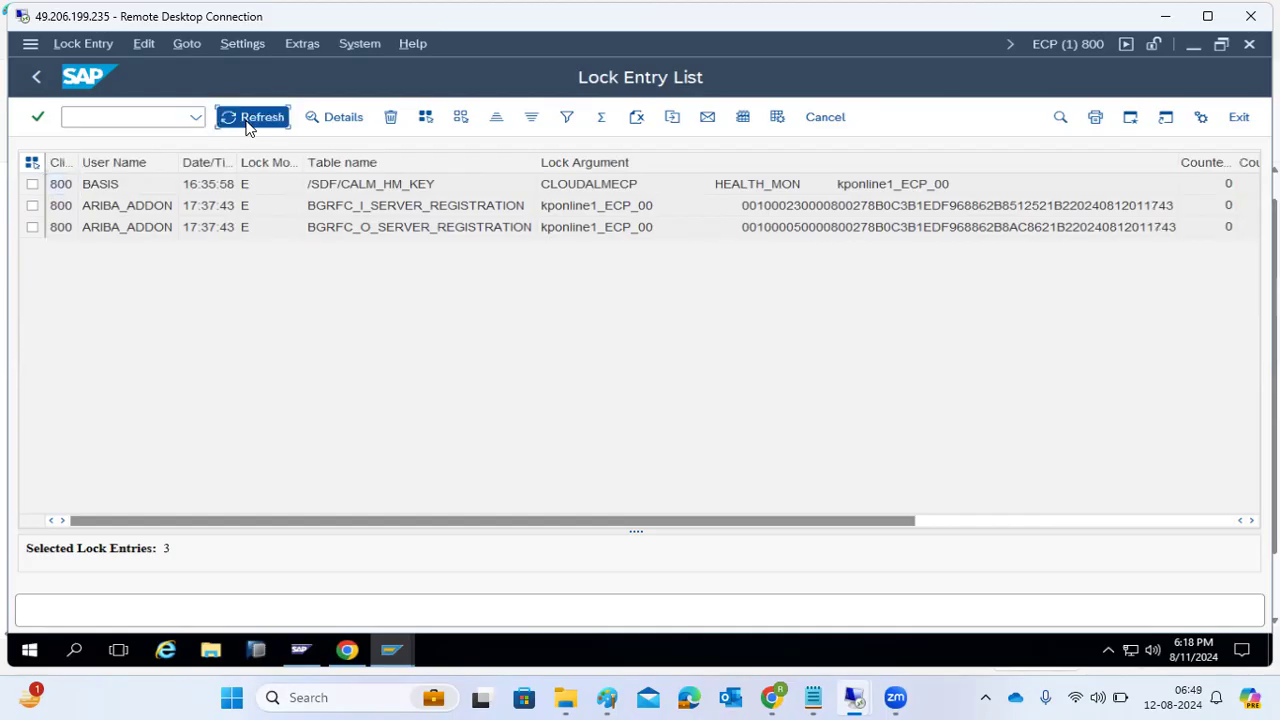
click(37, 77)
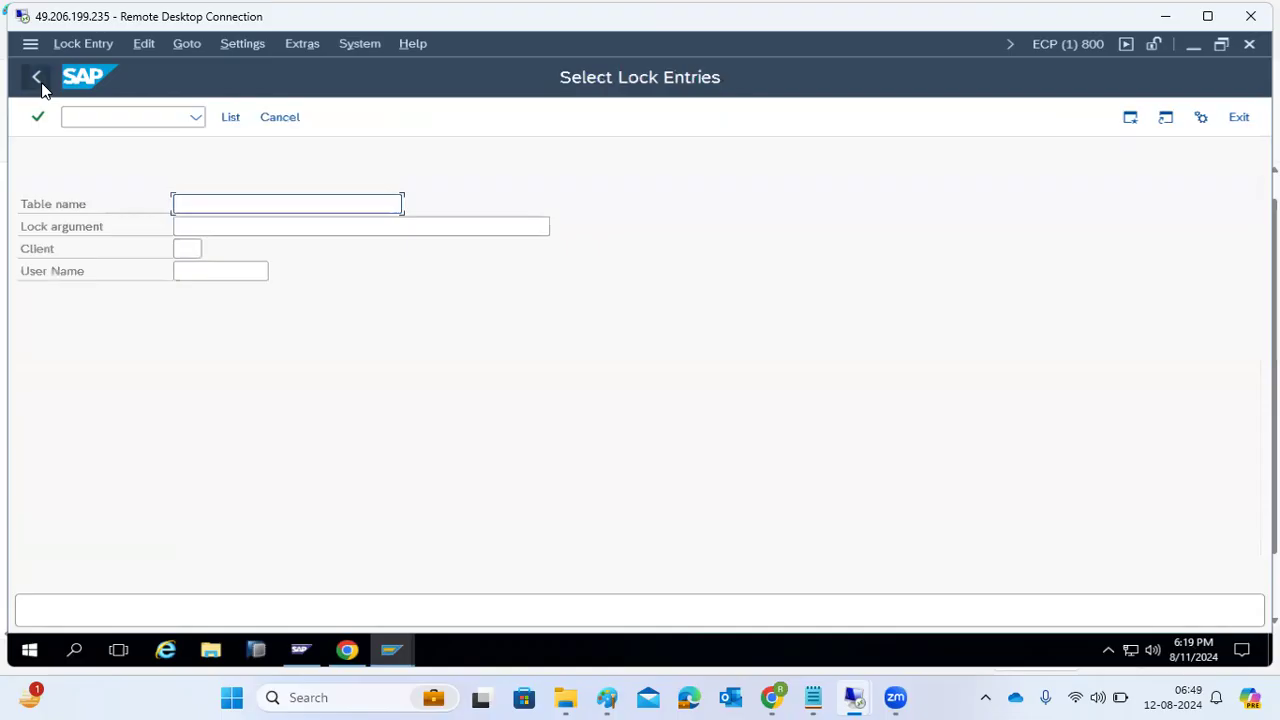
click(38, 78)
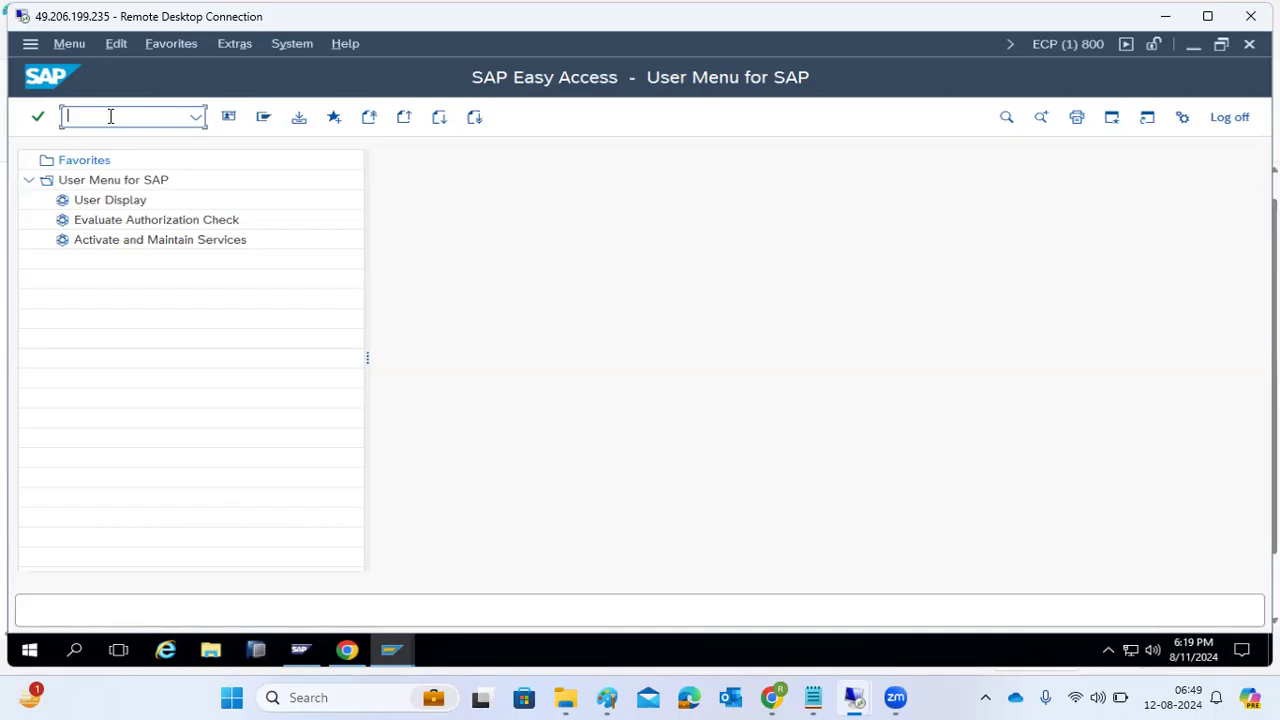
- Run transaction SM13, check the From date on the update requests selection, and leave the transaction
text(sm13)
key(Return)
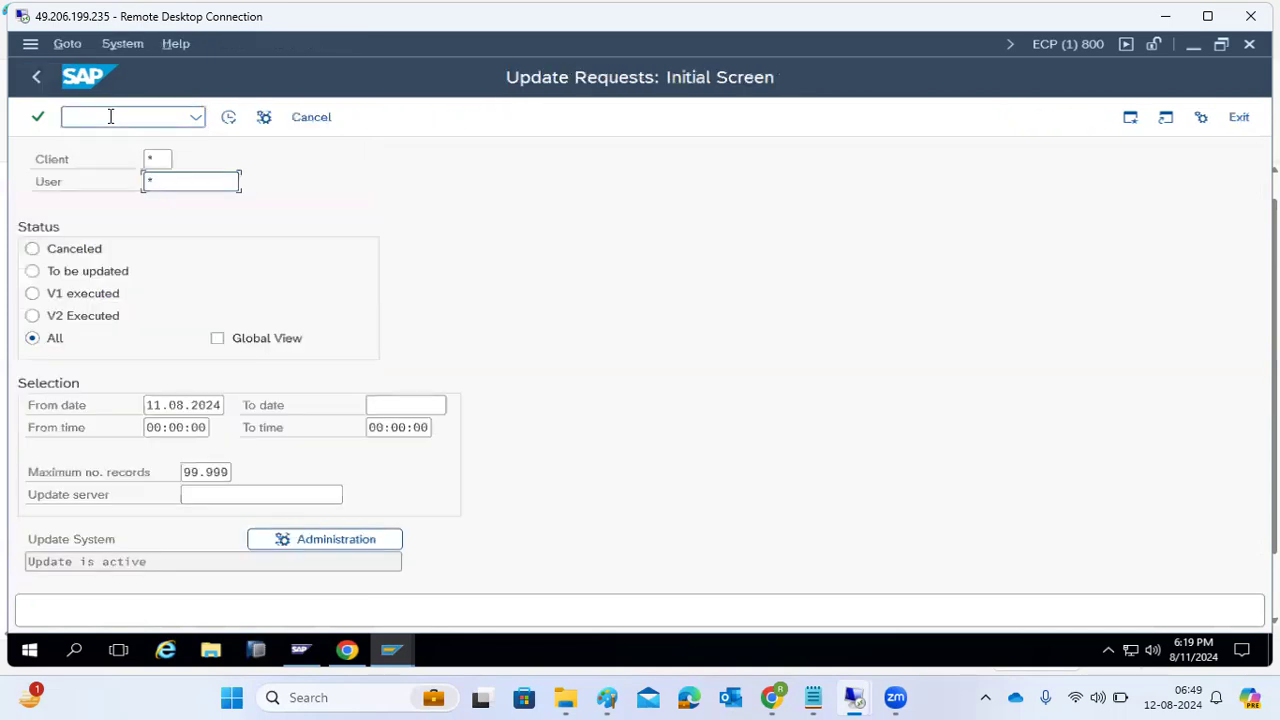
click(170, 406)
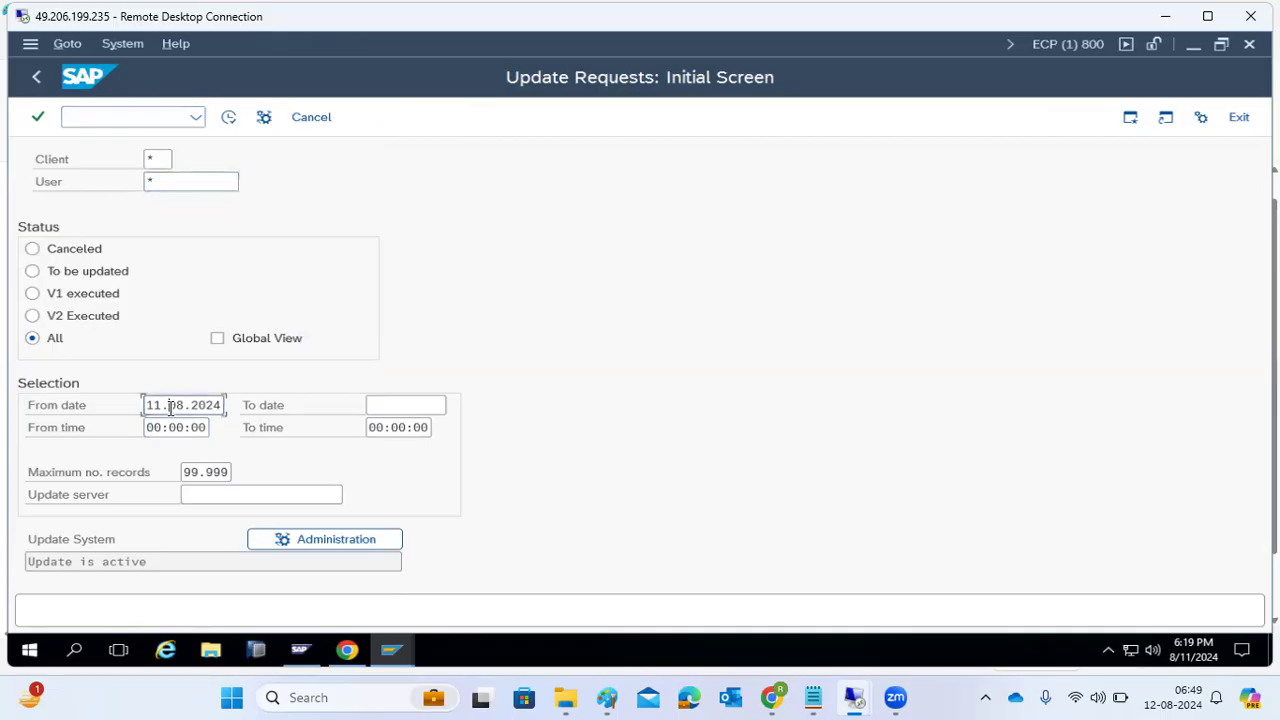
click(310, 118)
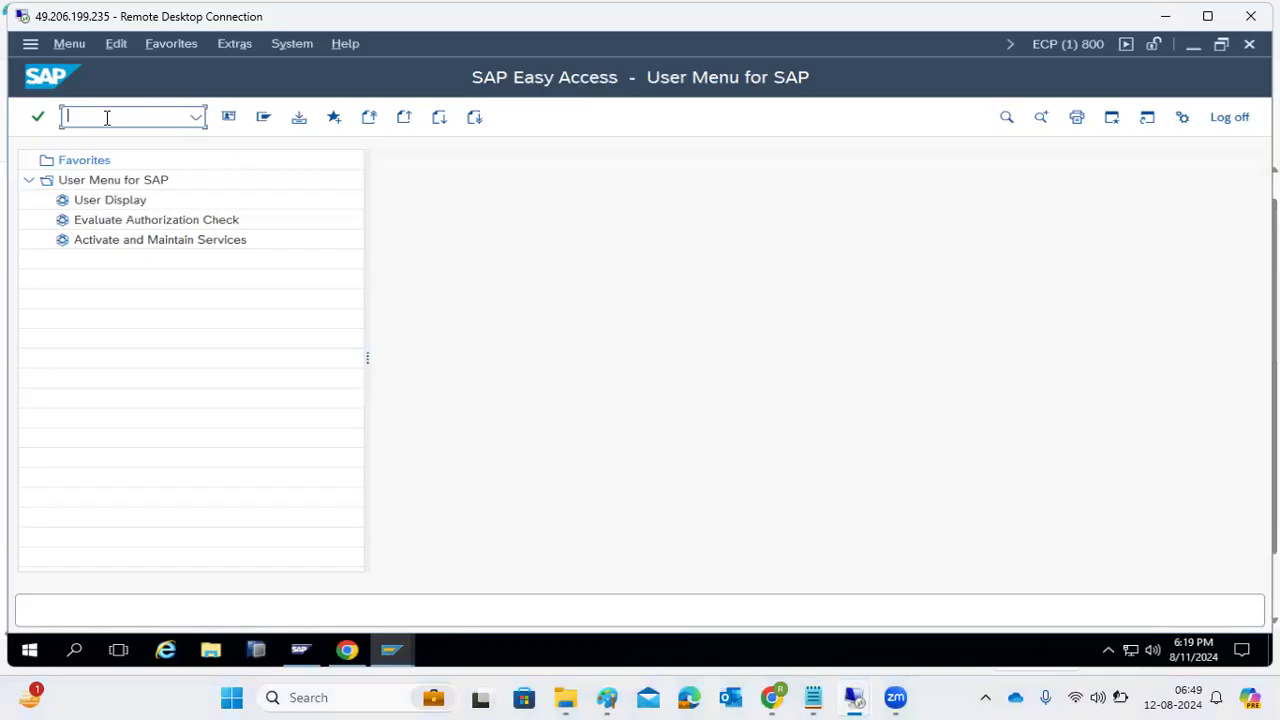
- Show the initial screens of transactions SM13 and SM12 in turn, returning to SAP Easy Access after each
text(sm13)
key(Return)
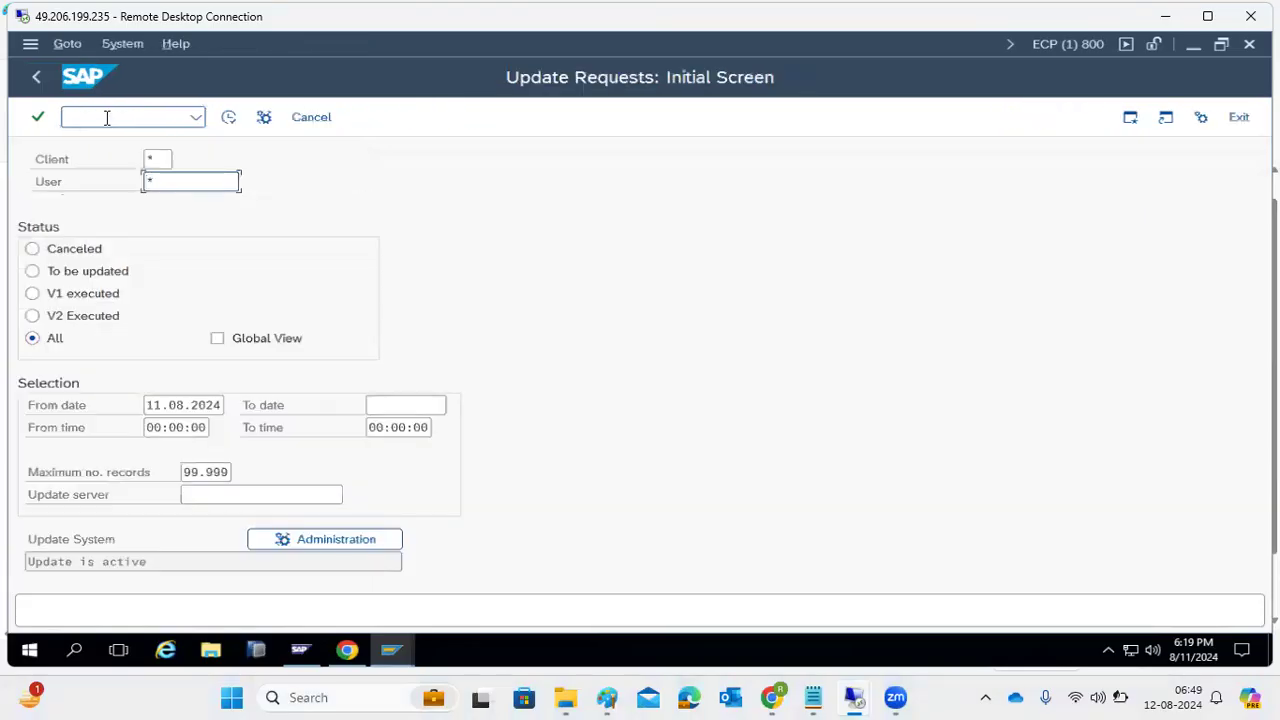
click(40, 75)
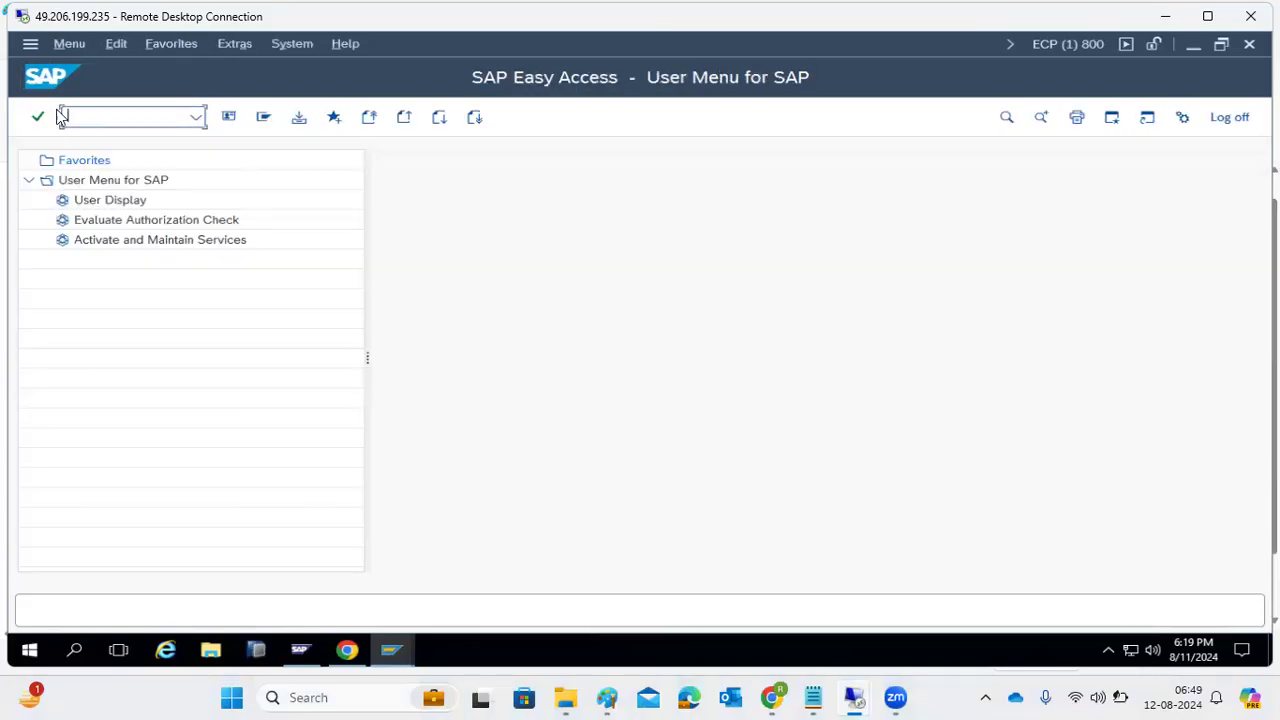
text(sm12)
key(Return)
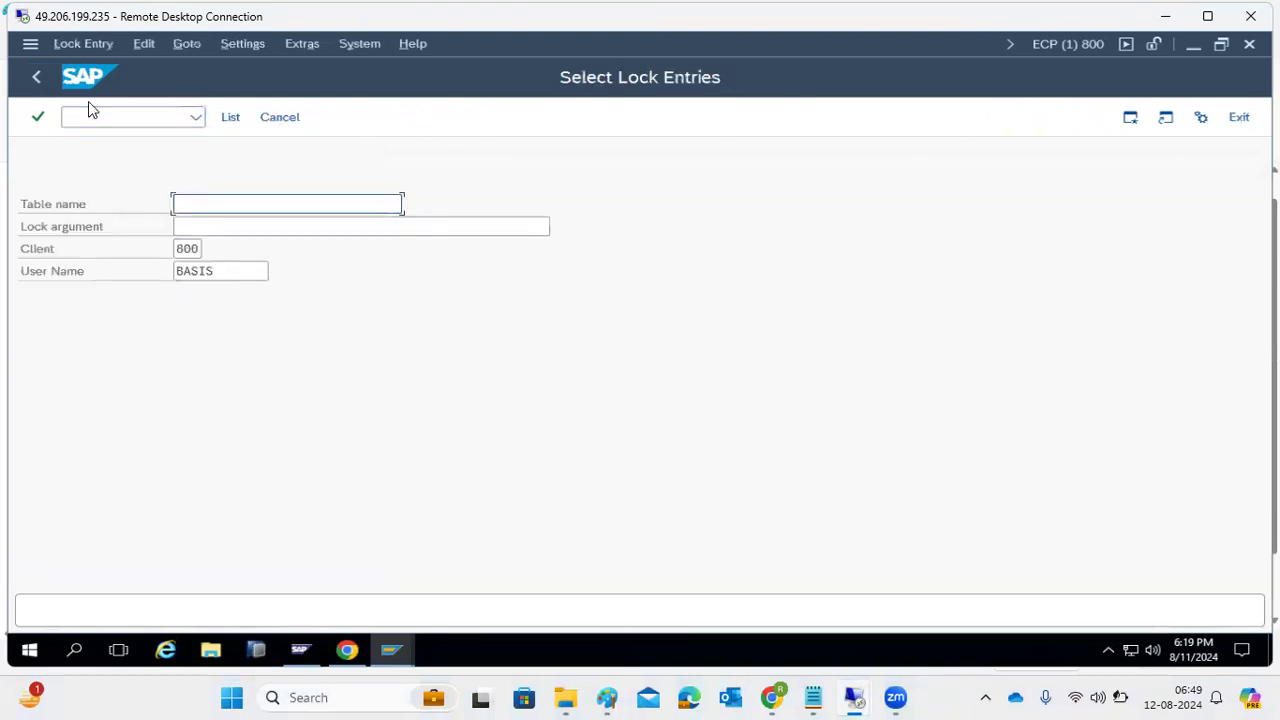
click(289, 125)
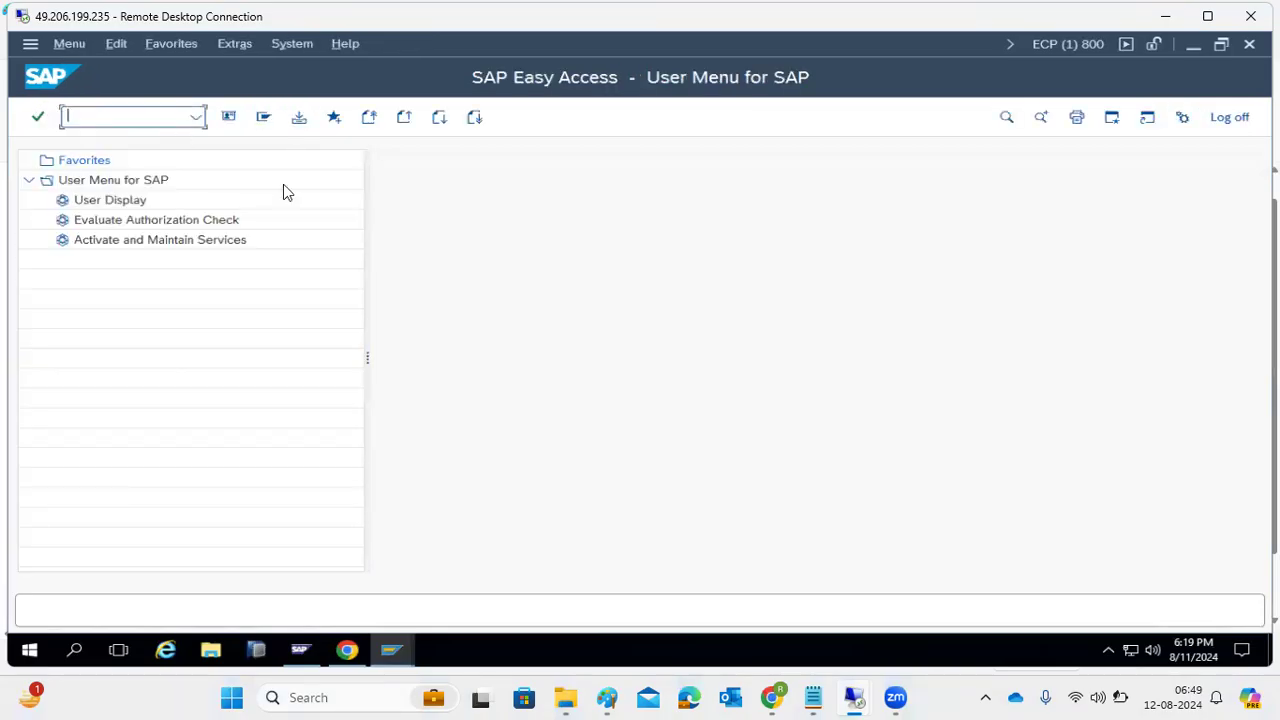
- Switch to Paint and add a text box beside the lock mode letters listing SM12, SM13 and SM14 on separate lines
click(607, 697)
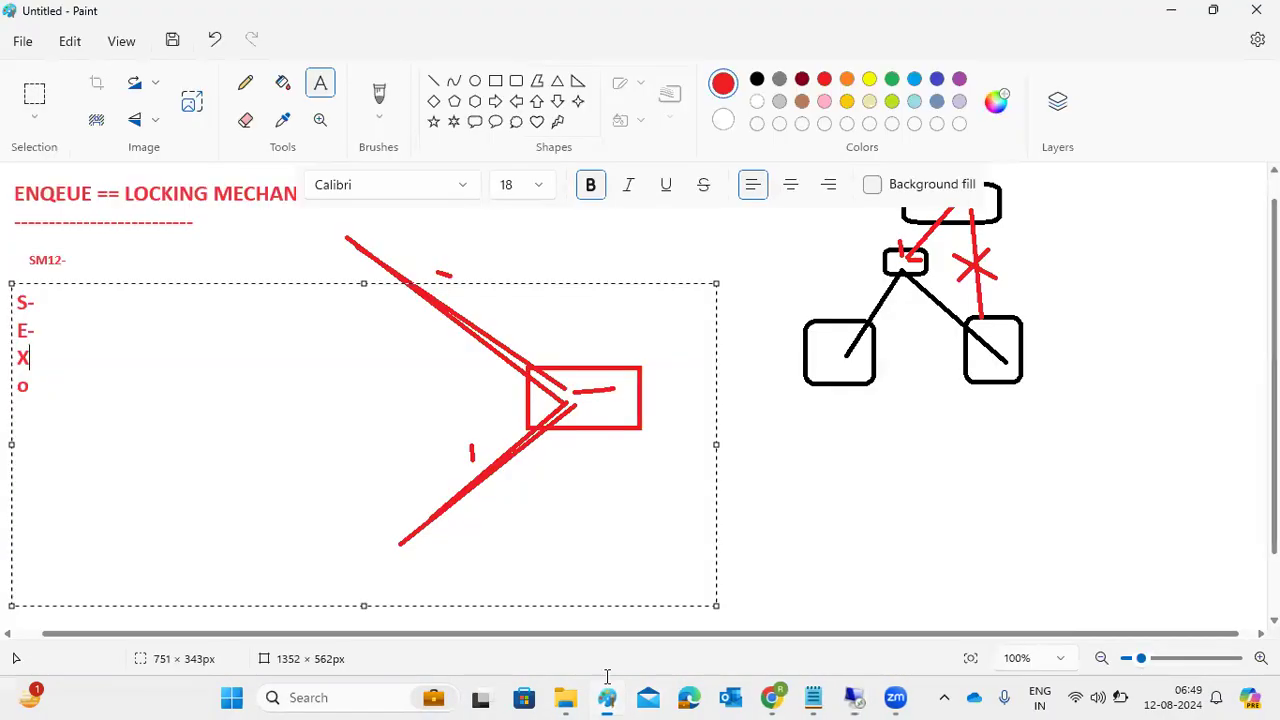
click(814, 429)
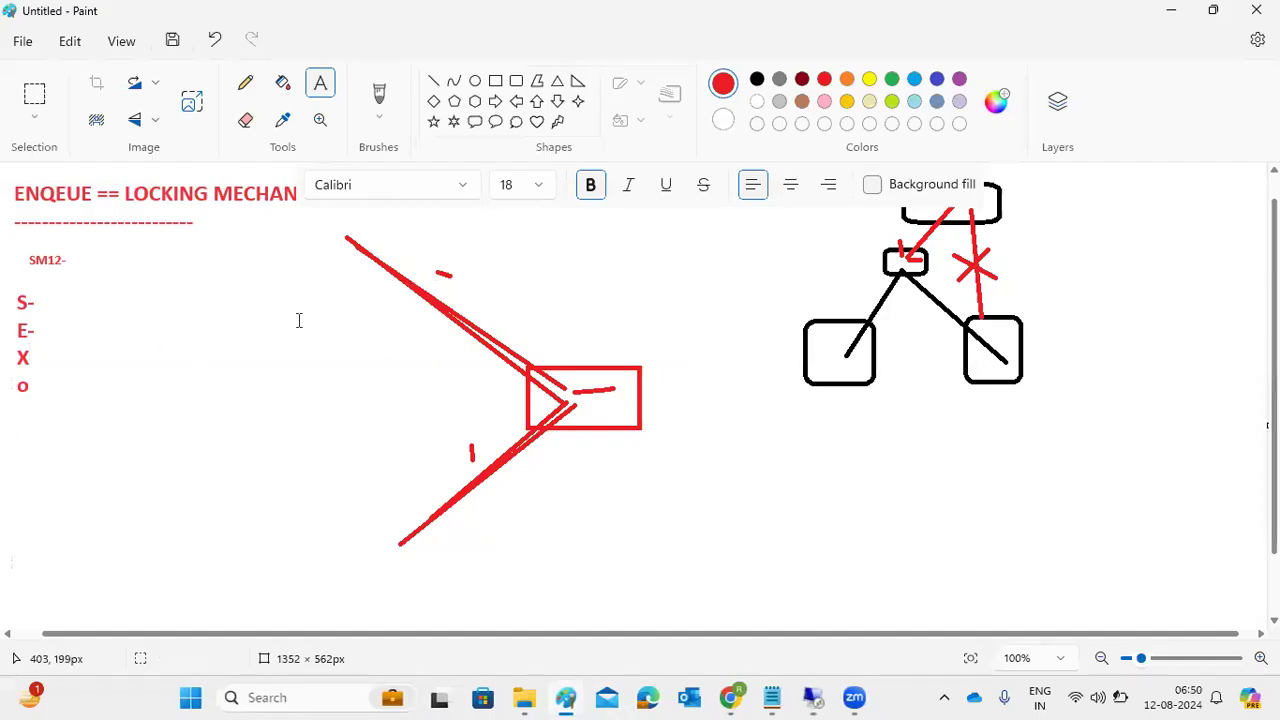
drag(83, 339, 385, 518)
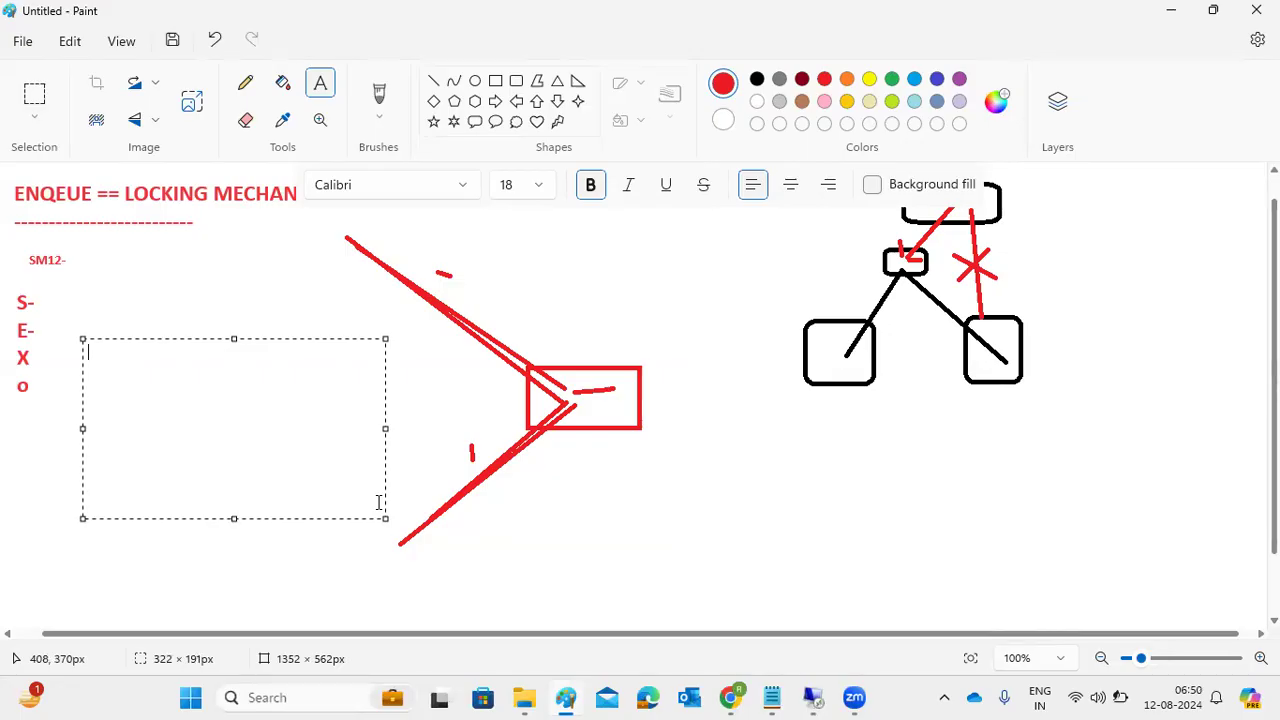
text(SM12)
key(Return)
text(SM13)
key(Return)
text(SM14)
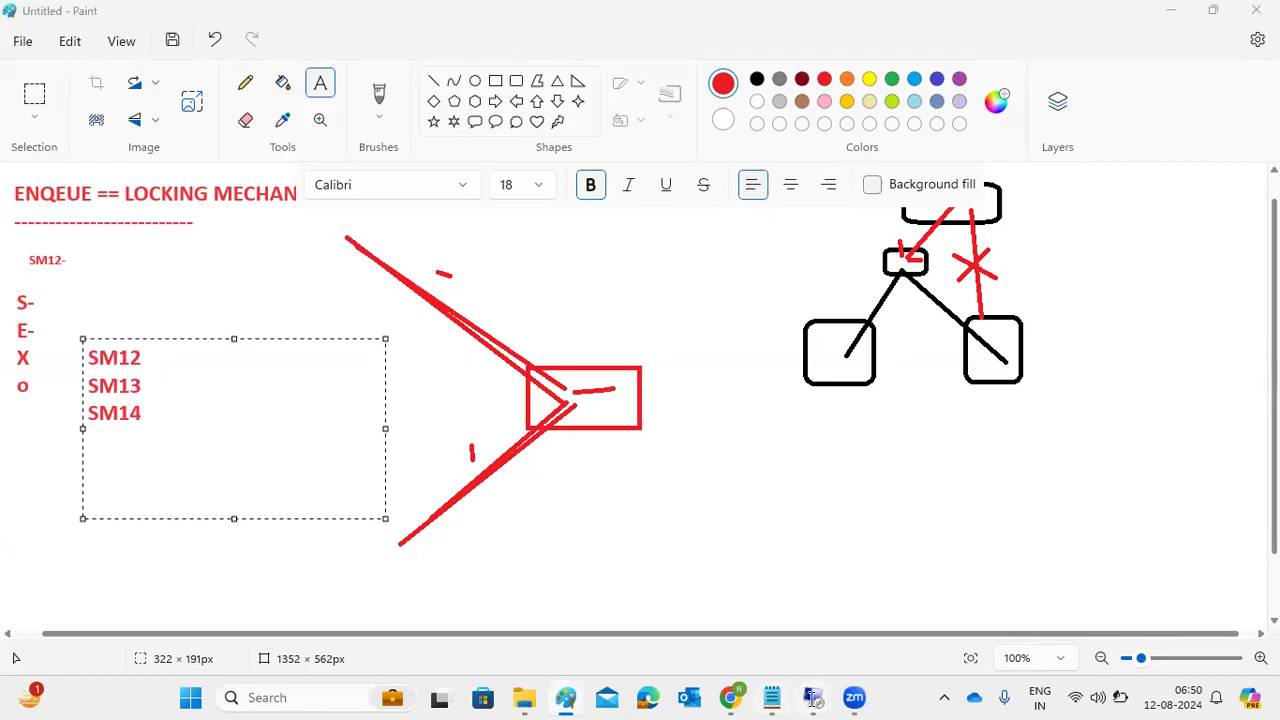
- Return to the remote SAP session, run SM12, and list the lock entries for client 800 and user BASIS
click(877, 640)
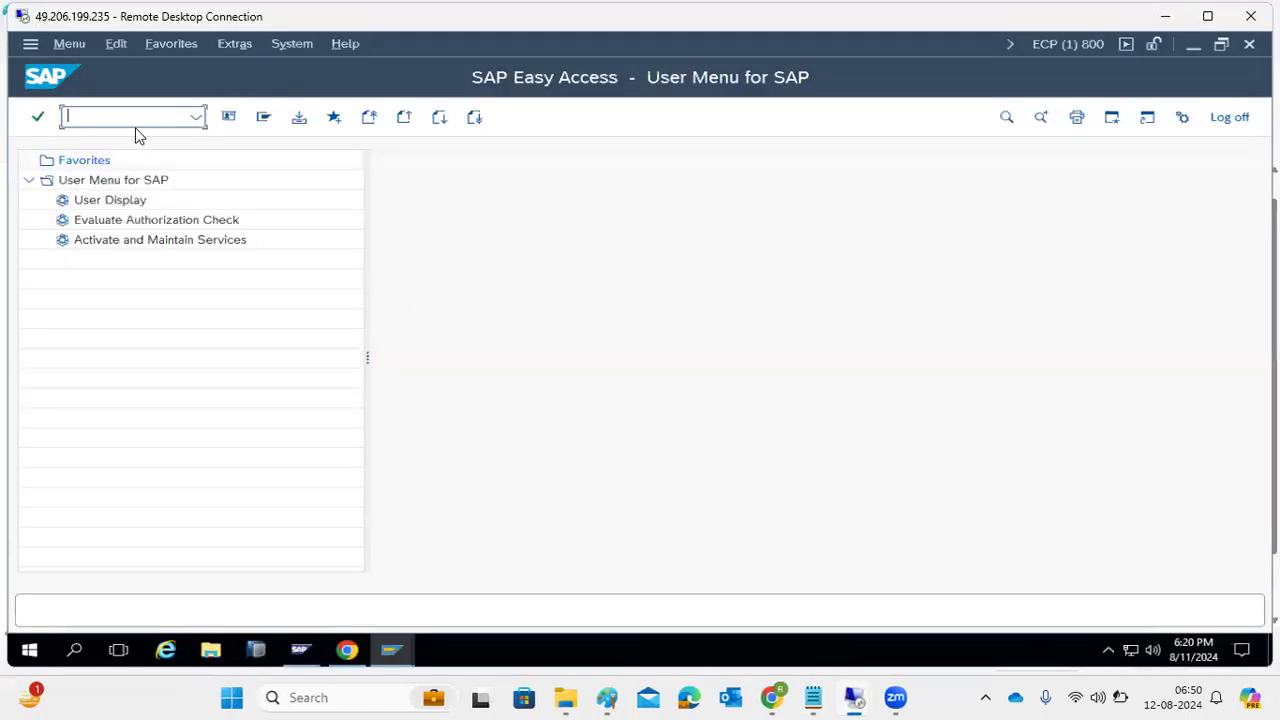
text(sm12)
key(Return)
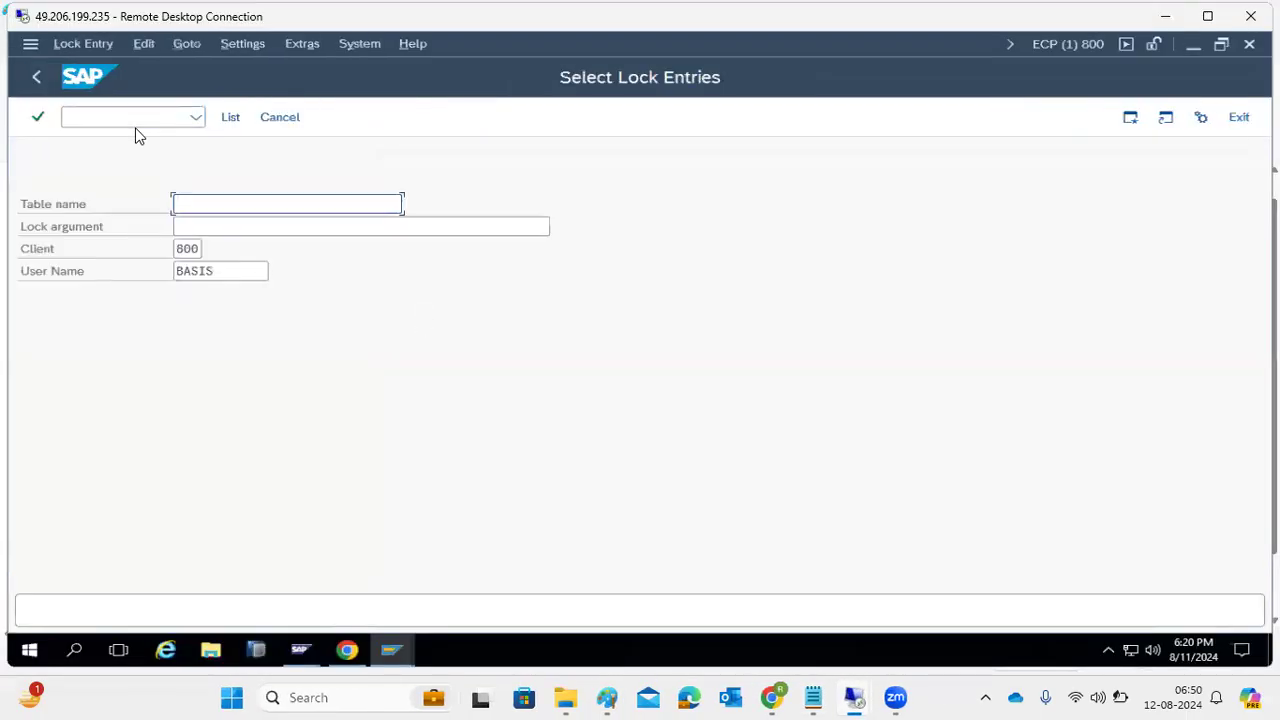
click(238, 122)
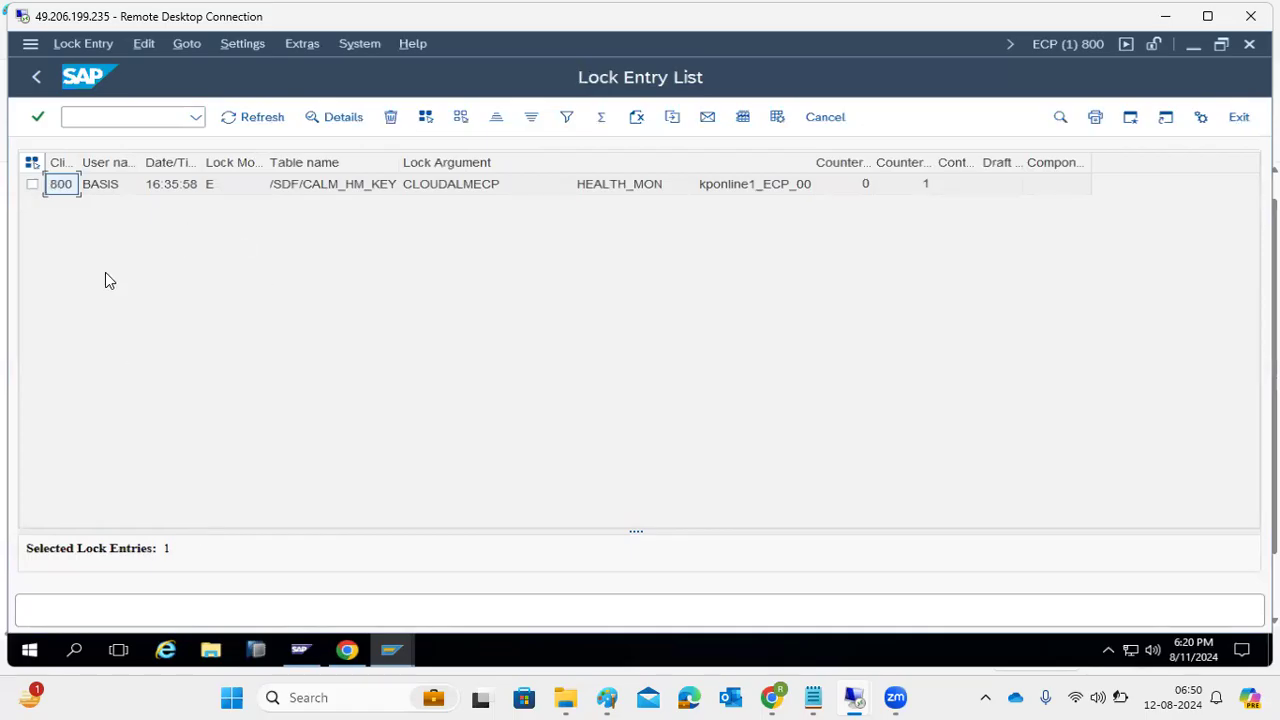
- Refresh the BASIS lock entries several times to watch for changes, and go back to SAP Easy Access
click(240, 117)
click(241, 117)
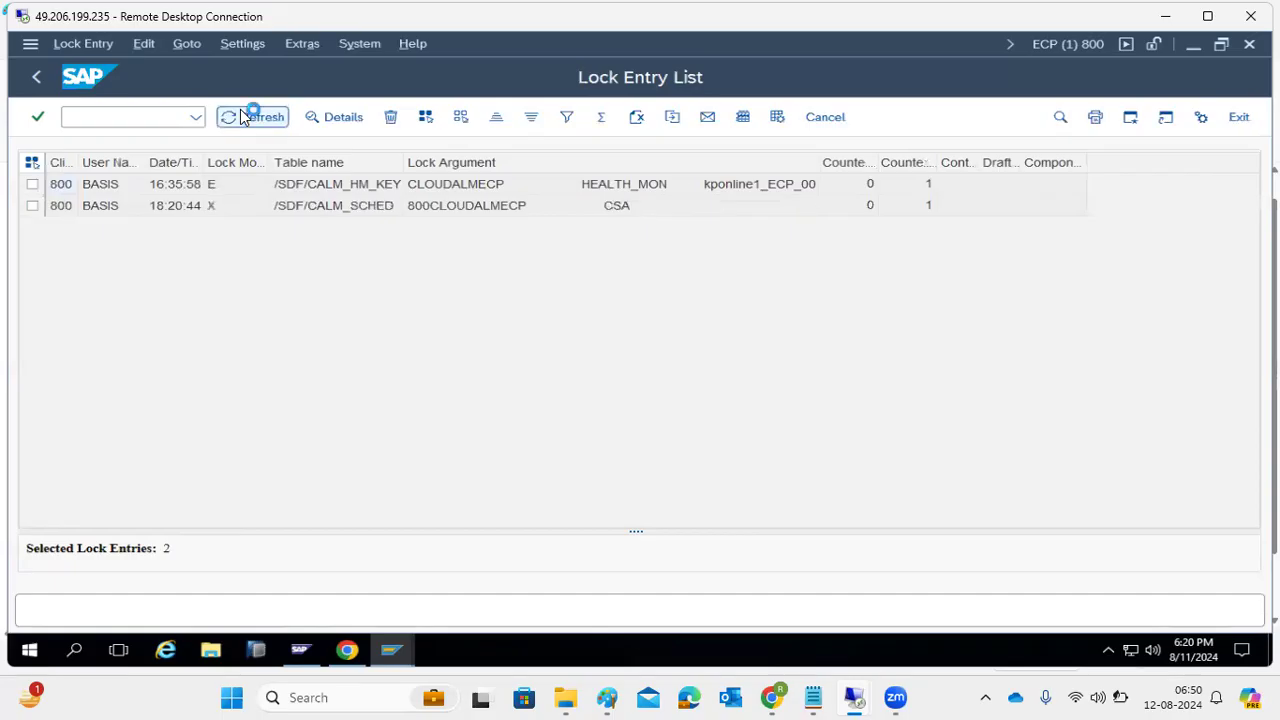
click(242, 117)
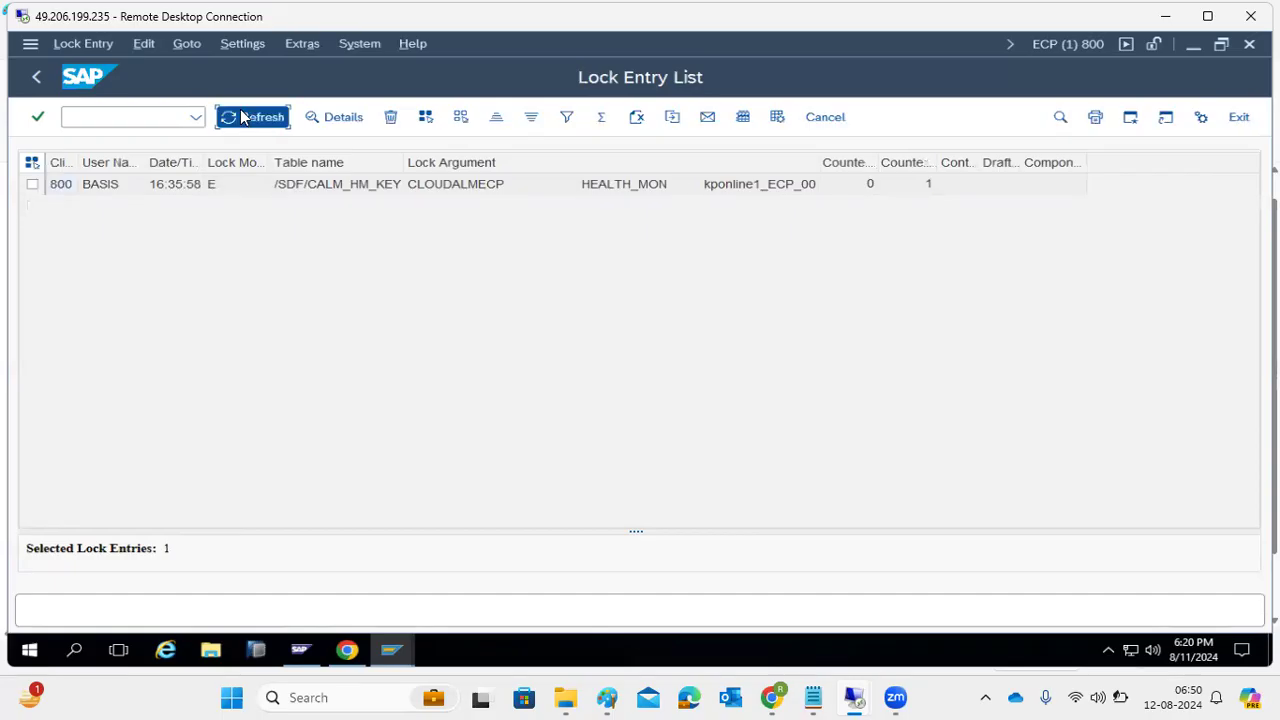
click(242, 116)
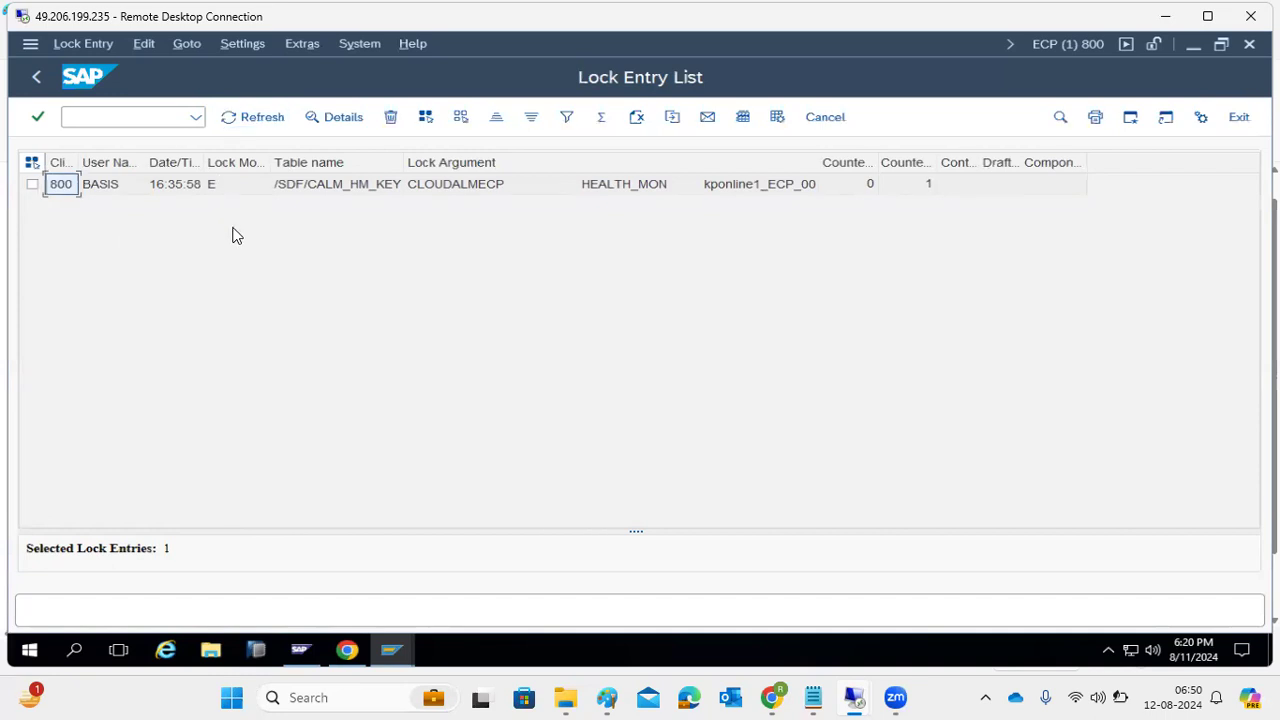
click(39, 77)
click(41, 78)
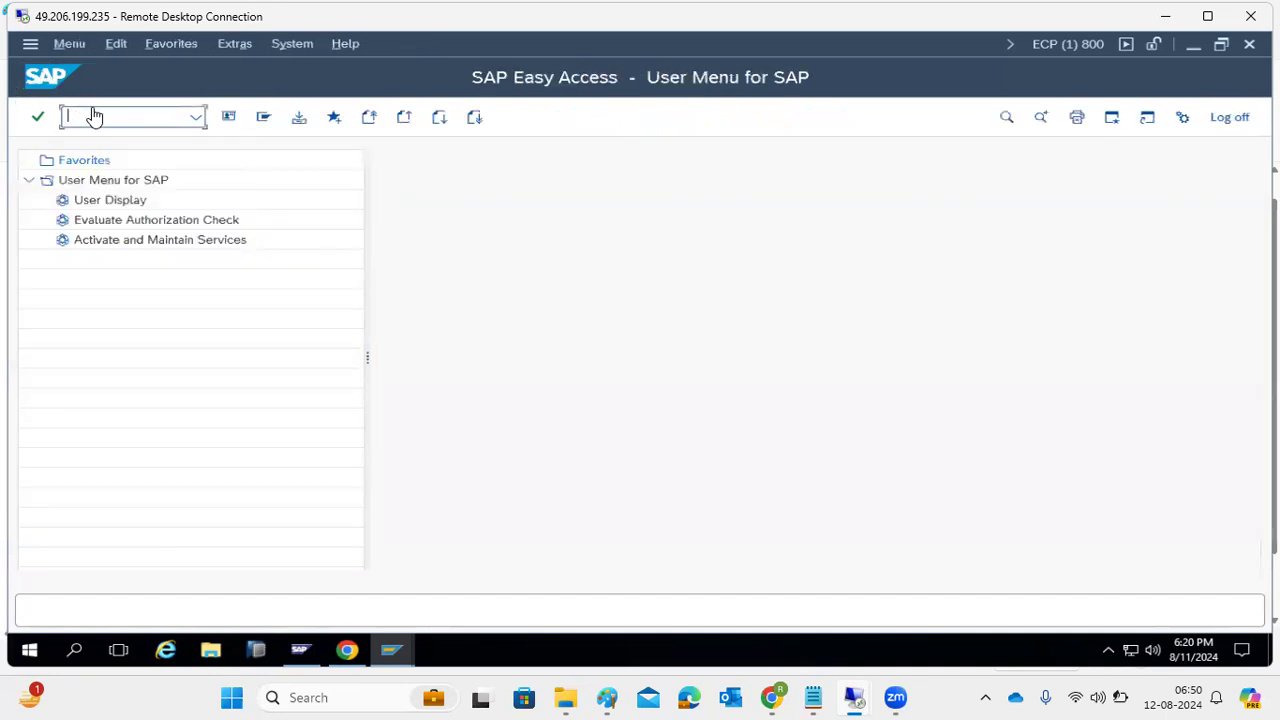